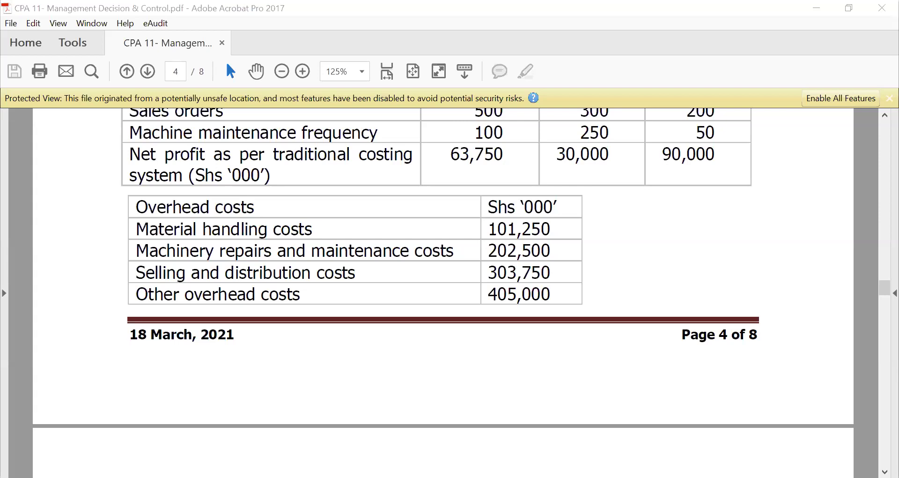
Switch to the blank Excel workbook and enter the heading Cassava Flour in cell C2
key("alt+Tab")
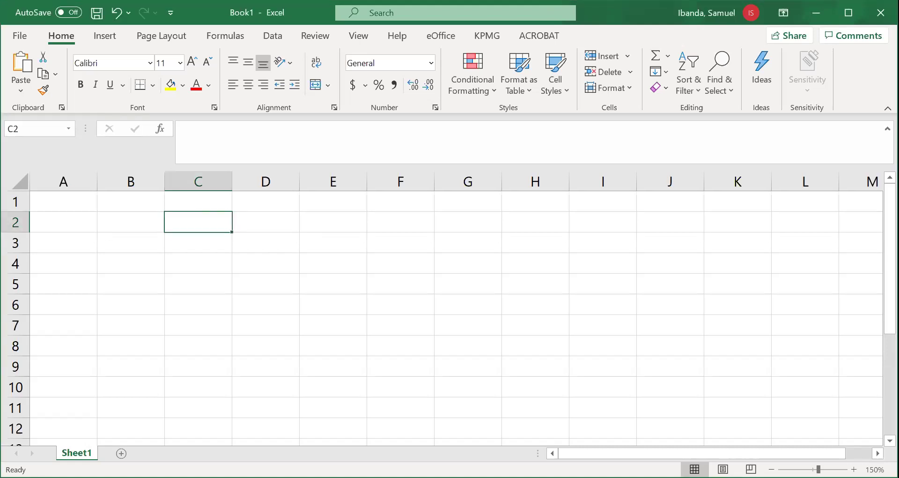
type("C")
key("BackSpace")
type("Cassave")
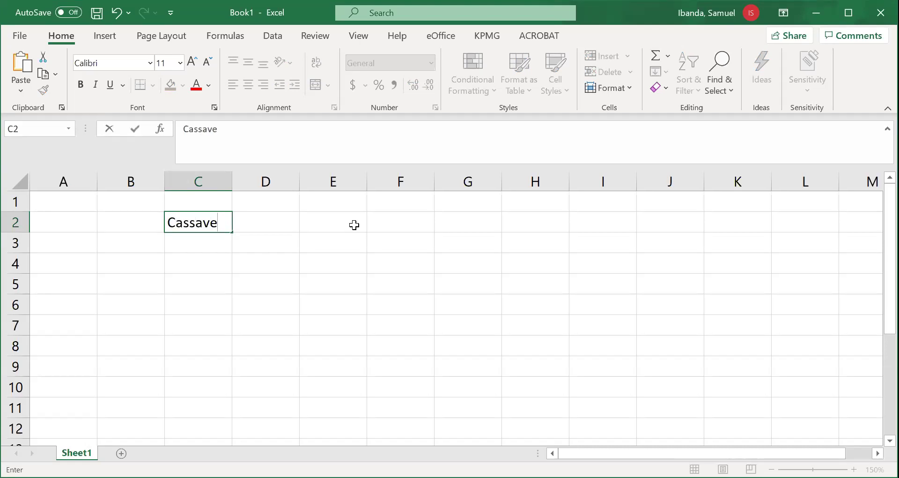
key("BackSpace")
type("a Flour")
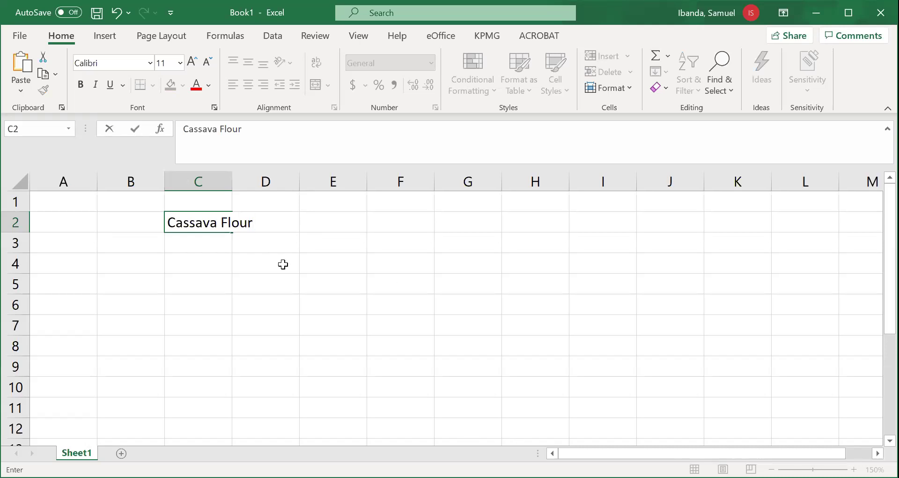
Enter the heading Starch in cell D2 and widen column C so the Cassava Flour heading fits
left_click(323, 225)
type("Ta")
key("BackSpace")
key("BackSpace")
type("s")
key("BackSpace")
type("Starch")
left_click(394, 236)
left_click(408, 225)
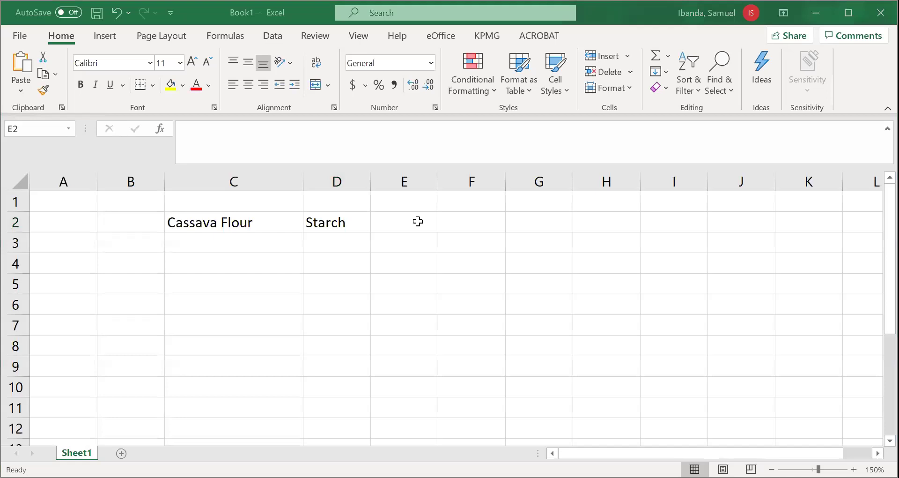
Enter the heading Dairy feeds in cell E2 and narrow column C to fit the Cassava Flour heading
type("Dairl")
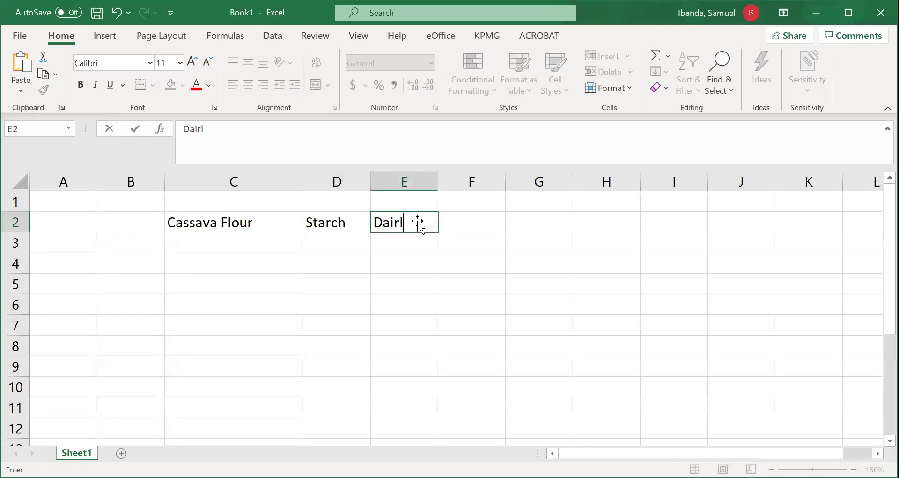
key("BackSpace")
key("BackSpace")
type("ly")
key("BackSpace")
key("BackSpace")
type("ry feeds")
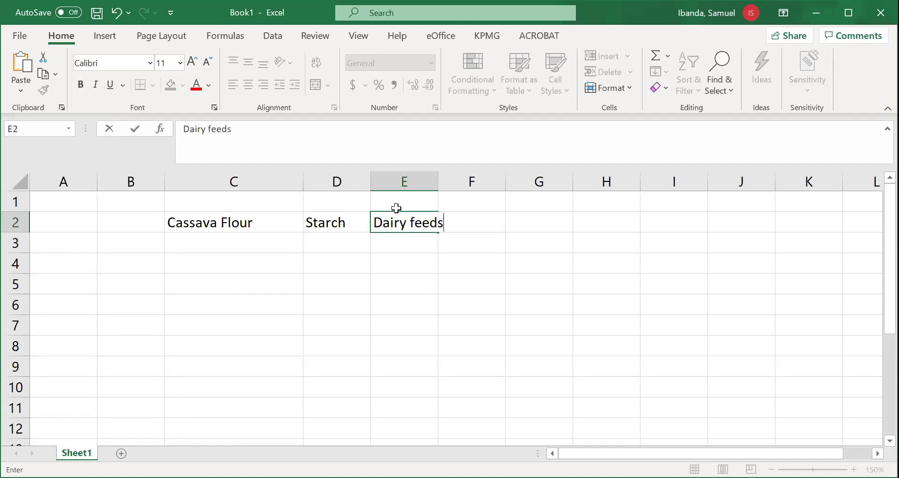
key("Return")
left_click(200, 224)
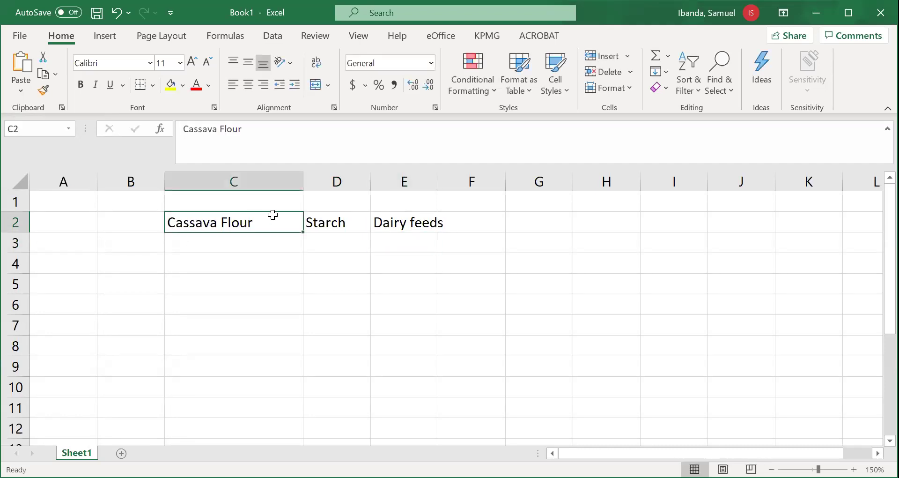
left_click_drag(267, 177, 265, 179)
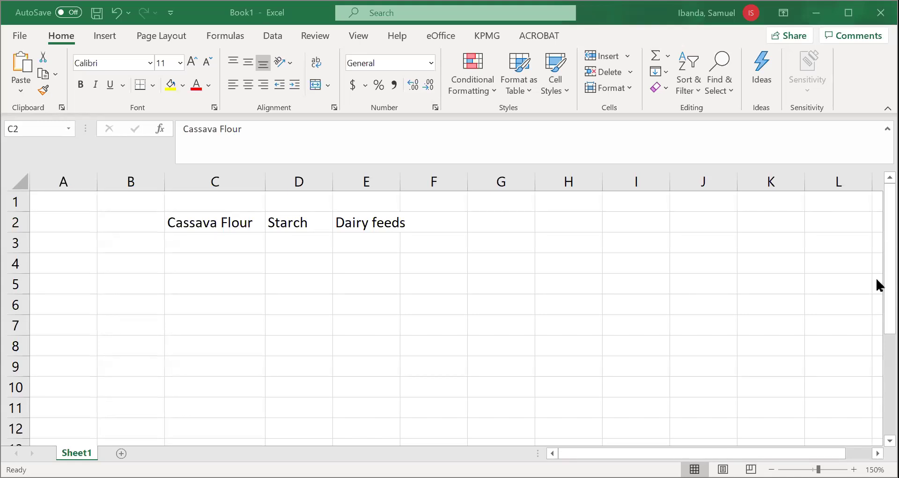
Switch to the exam PDF in Acrobat and examine the labour hours, selling price and material cost rows and the labour pay note
key("alt+Tab")
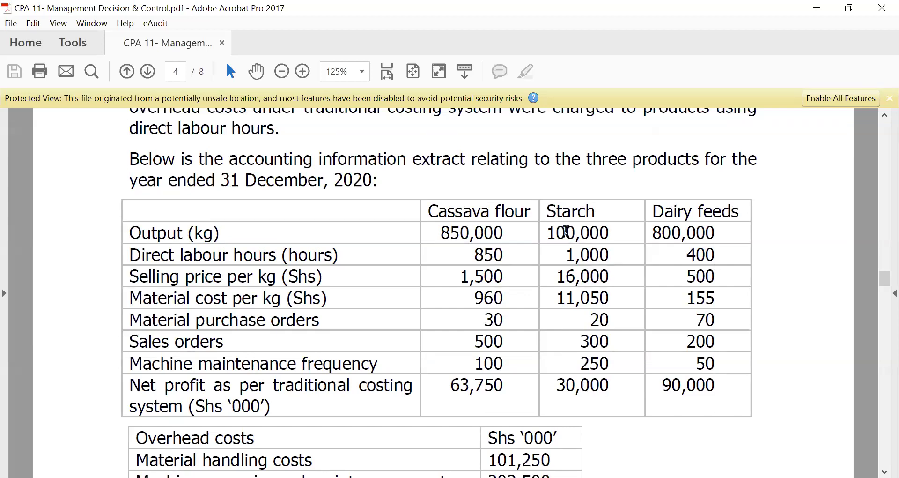
left_click_drag(461, 280, 718, 274)
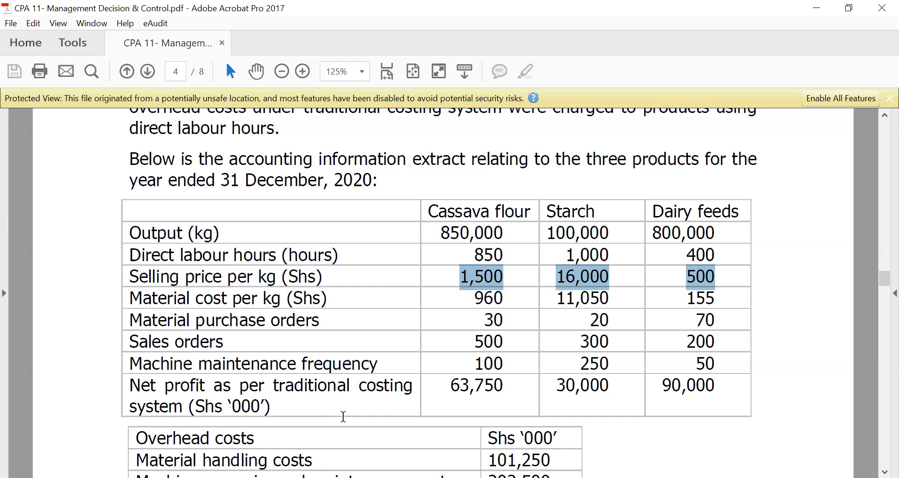
left_click(132, 274)
left_click_drag(130, 254, 330, 259)
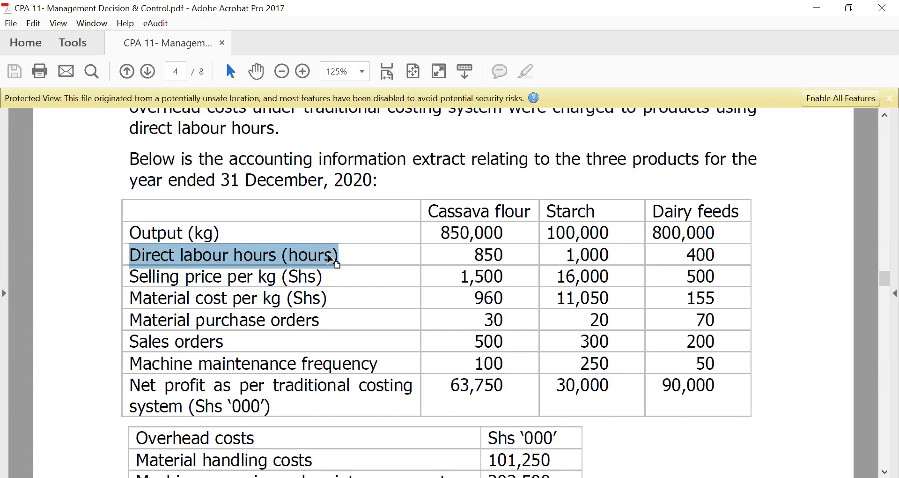
left_click_drag(130, 297, 347, 294)
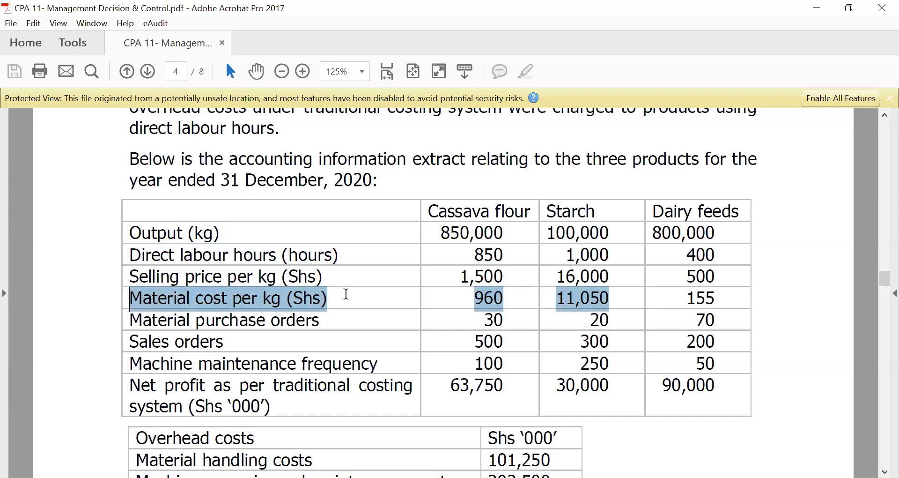
left_click(156, 256)
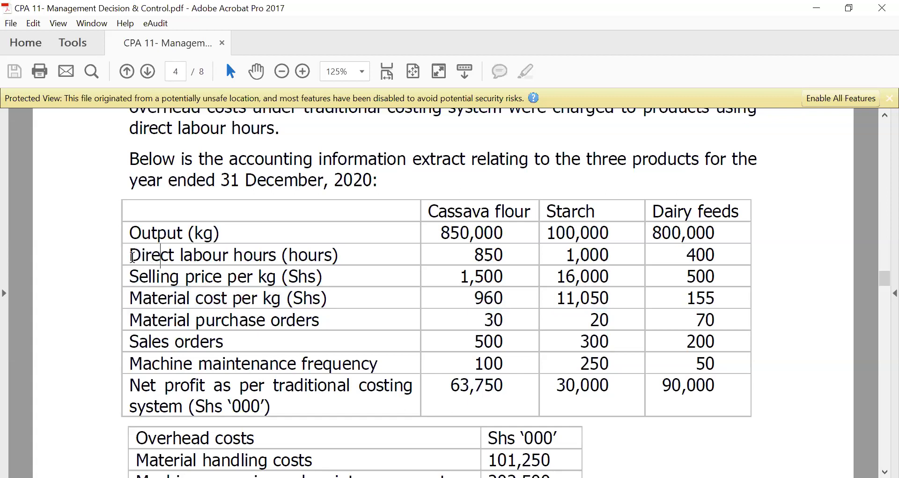
left_click_drag(180, 262, 523, 256)
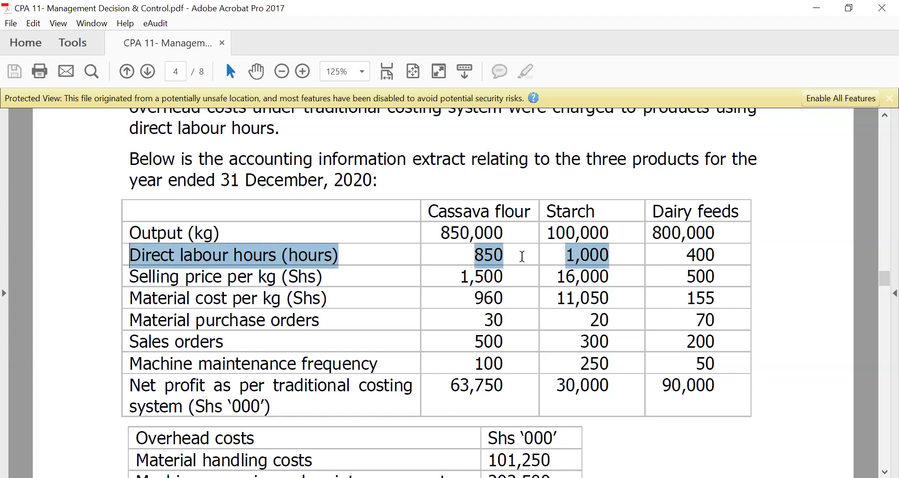
left_click(495, 258)
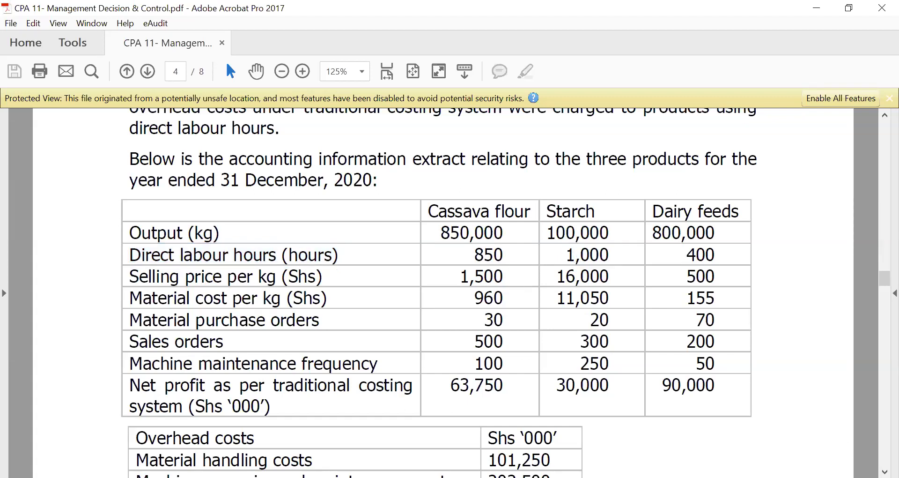
left_click(885, 470)
left_click_drag(884, 471, 884, 470)
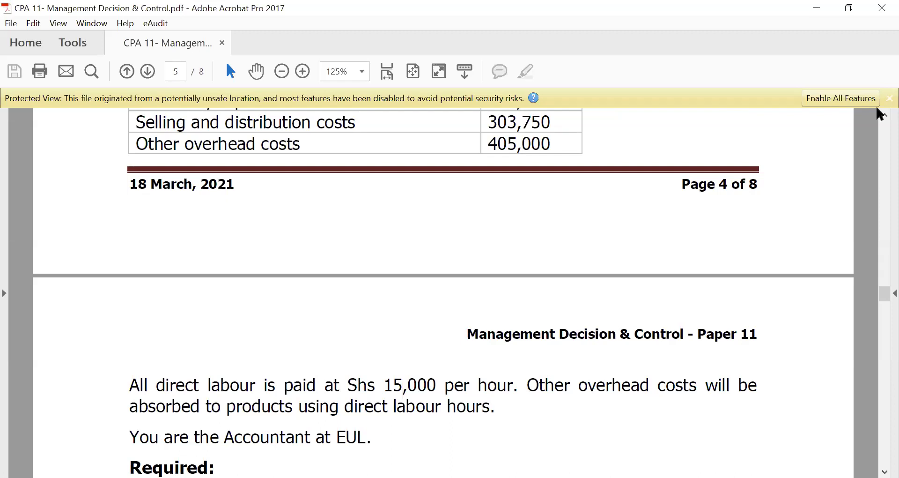
Copy the words "Direct labour" from the direct labour hours row of the product table on page 4
scroll(879, 115, "up", 5)
scroll(881, 119, "up", 8)
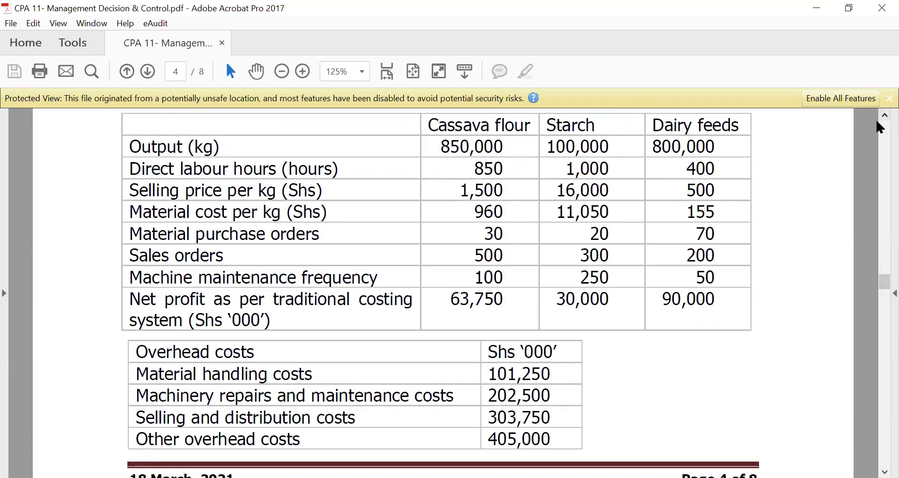
scroll(880, 117, "up", 1)
double_click(279, 184)
left_click(200, 184)
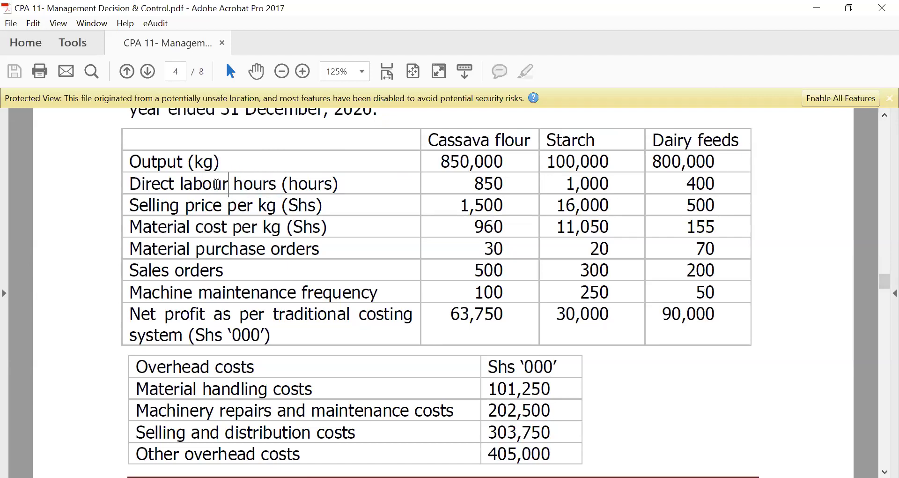
left_click_drag(217, 183, 147, 185)
key("ctrl+c")
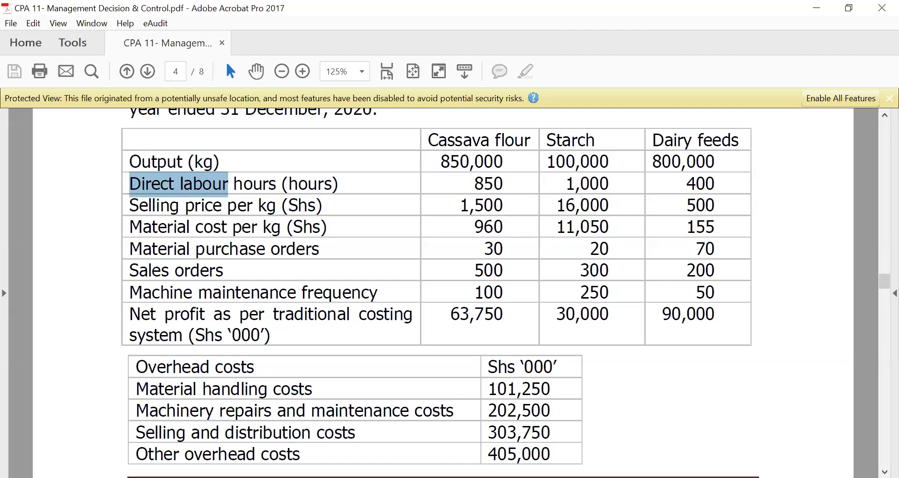
Switch back to Excel, enter the label Variable Costs in cell A3 and widen column A
key("alt+Tab")
left_click(104, 245)
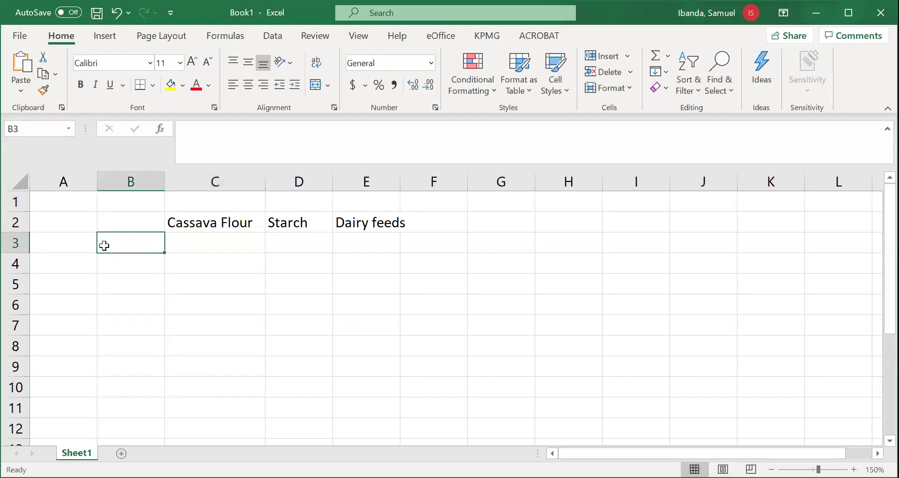
left_click(71, 241)
type("Varia")
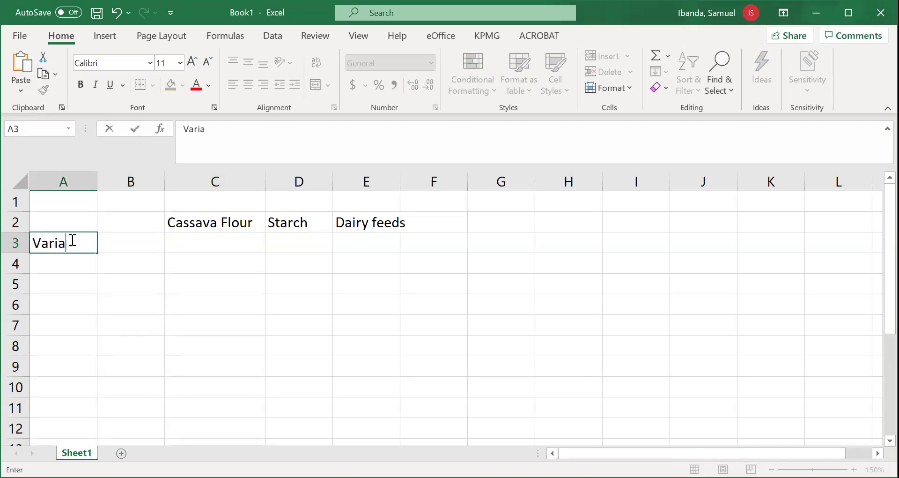
type("ble COs")
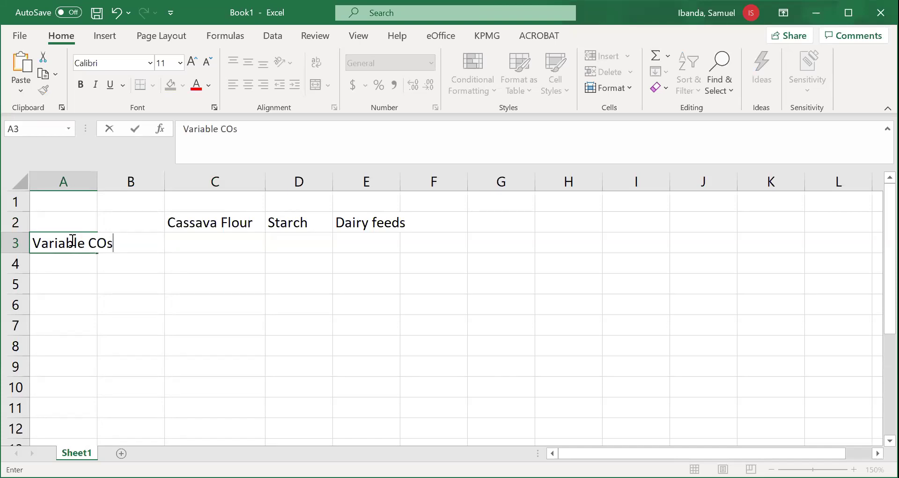
type("t")
key("BackSpace")
type("s")
key("BackSpace")
type("ts")
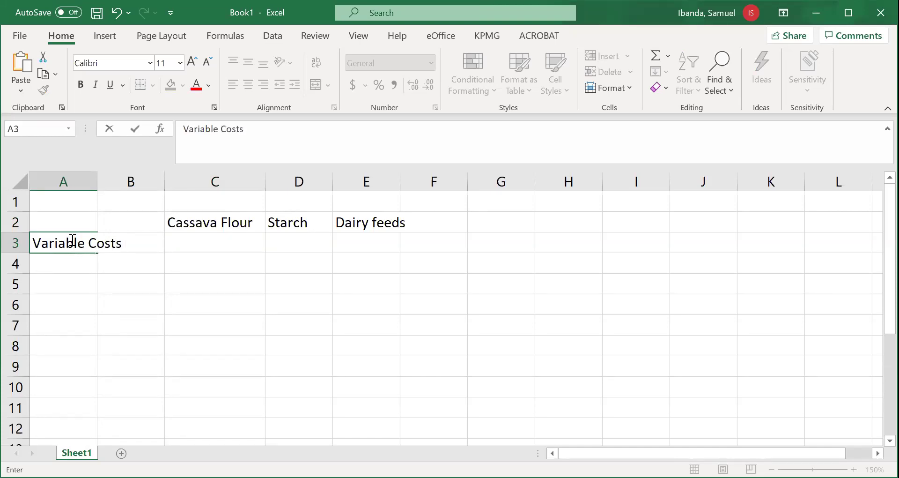
left_click(80, 276)
left_click_drag(93, 181, 114, 181)
Paste the copied Direct labour text into cell B4 and widen column B to fit it
left_click(144, 261)
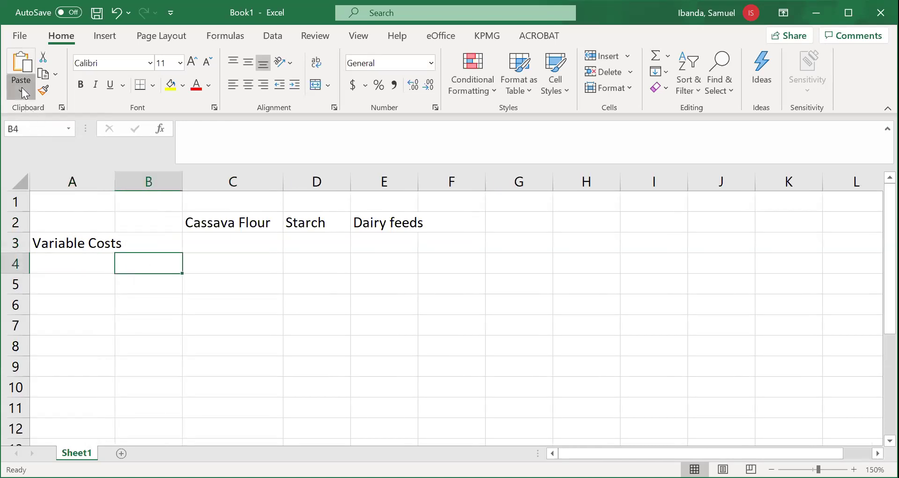
key("ctrl+v")
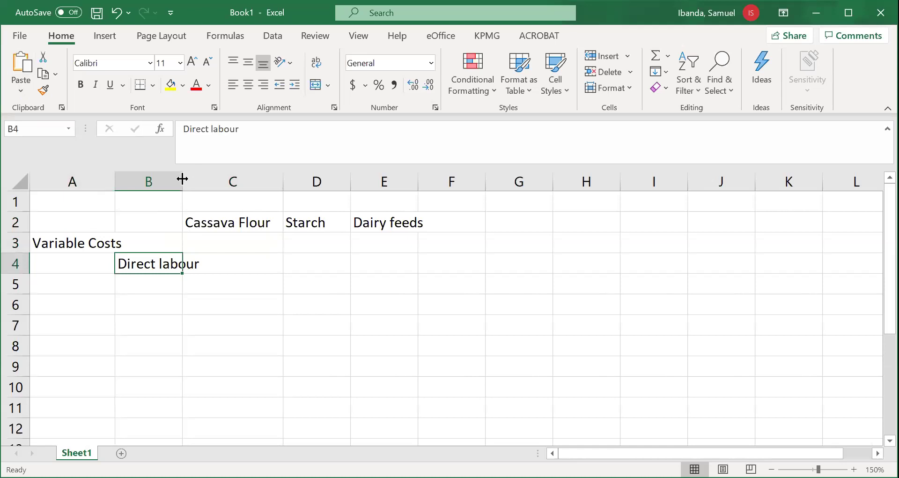
left_click_drag(182, 183, 216, 183)
left_click(243, 264)
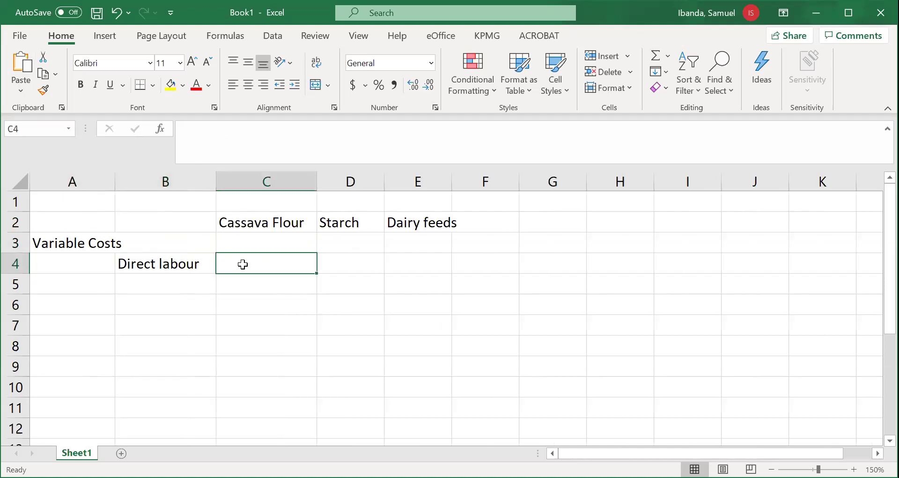
Enter the label Direct labour hours in cell B5 and widen column B further
left_click(202, 282)
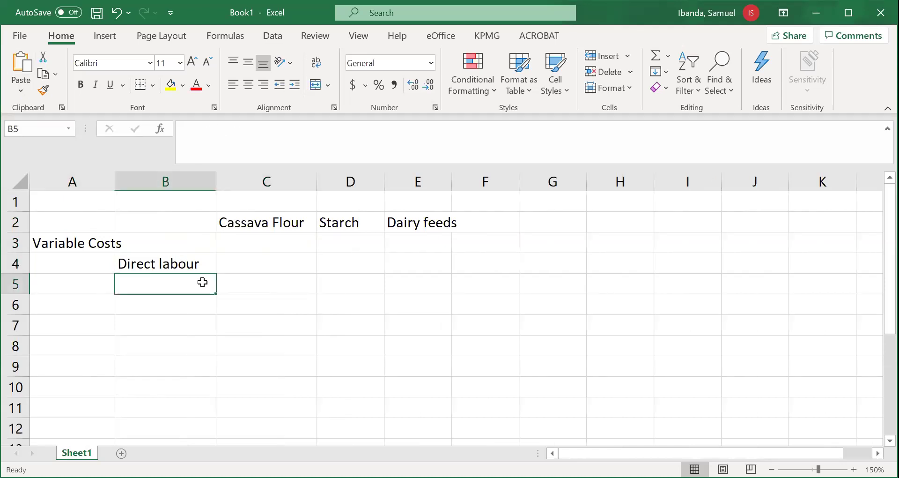
type("Dric")
key("BackSpace")
key("BackSpace")
key("BackSpace")
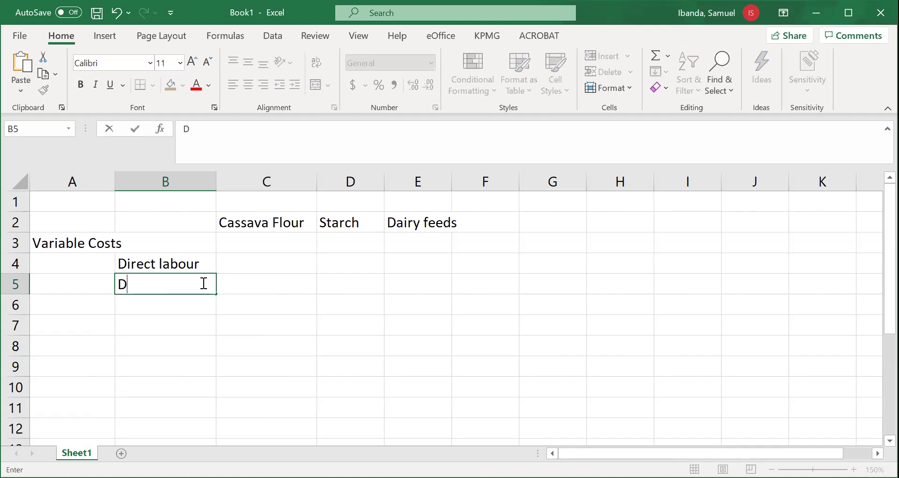
type("i")
left_click(204, 283)
type("hours")
left_click(241, 305)
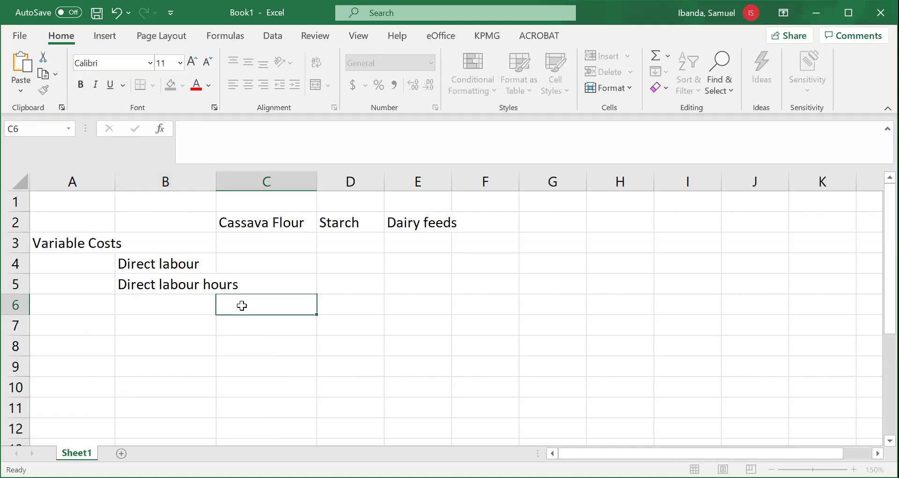
left_click_drag(230, 179, 234, 305)
Enter the label Direct labour hour rate in cell B6 and widen column B for the longer text
left_click(207, 304)
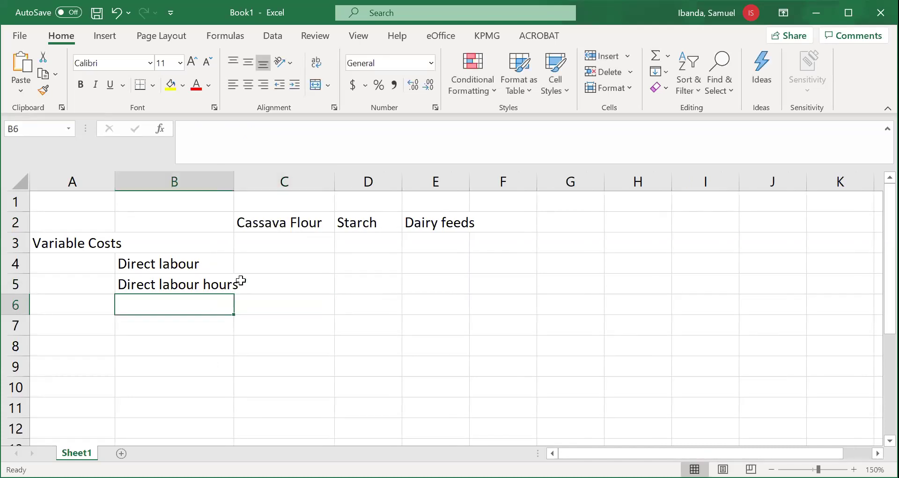
type("R")
key("BackSpace")
type("d")
key("BackSpace")
type("Dr")
key("BackSpace")
type("irect labout")
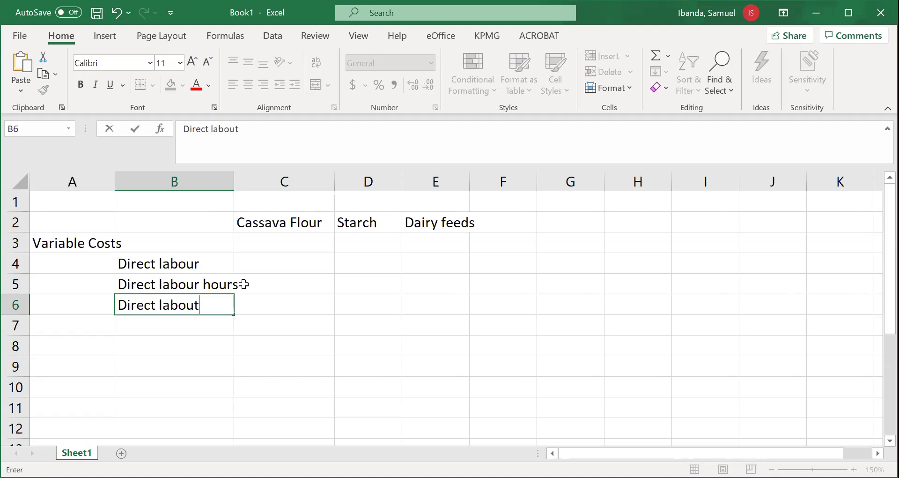
key("BackSpace")
type("r hour")
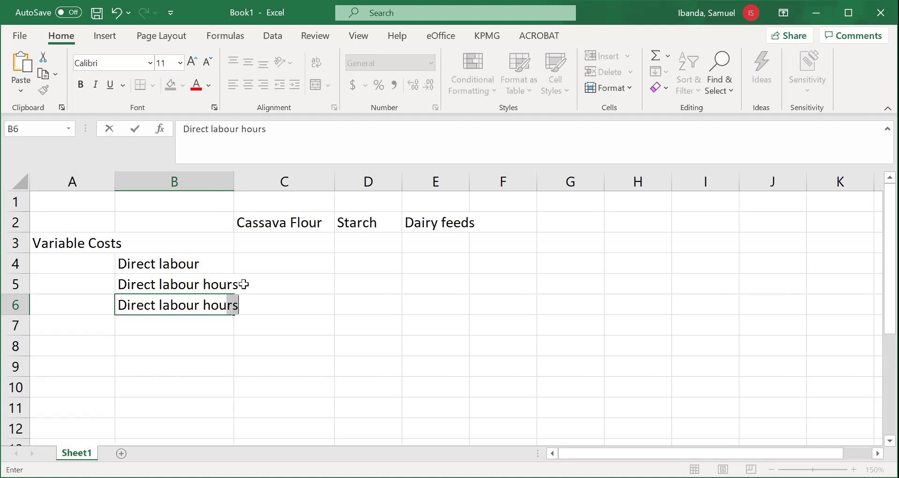
type(" rate")
left_click(274, 320)
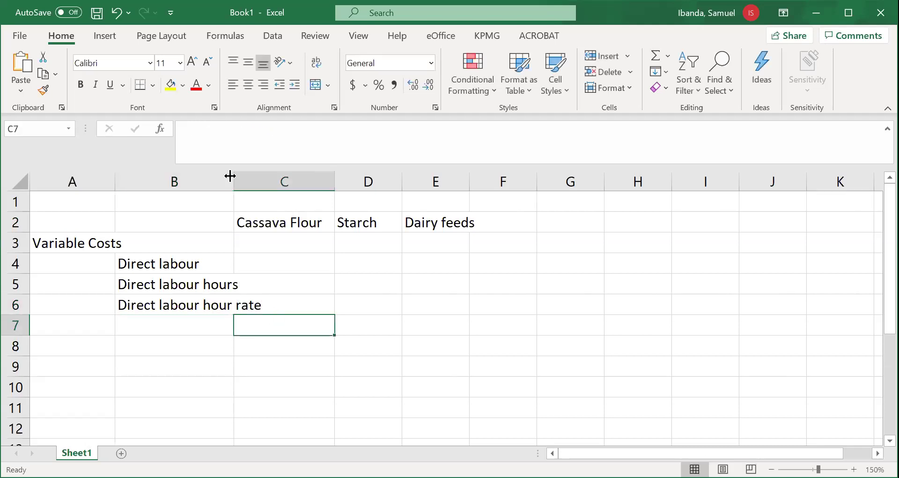
left_click_drag(235, 177, 257, 181)
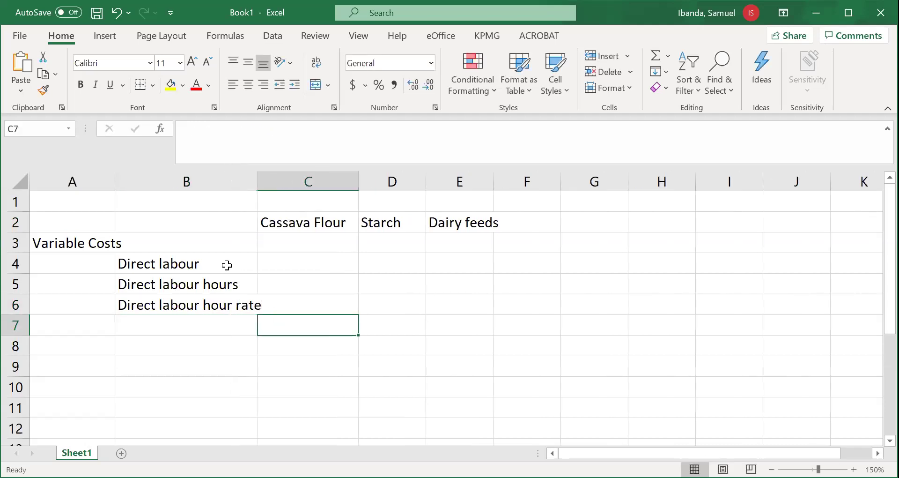
left_click(228, 264)
left_click(250, 285)
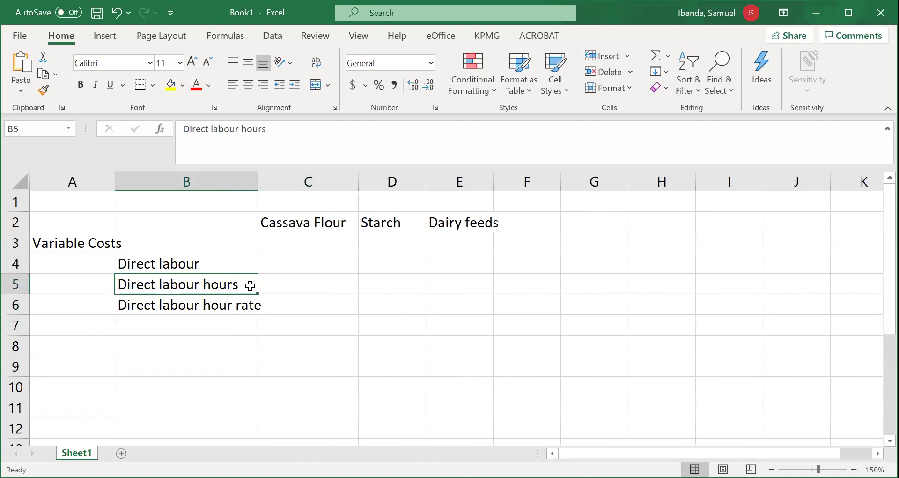
Widen column B so the Direct labour hour rate label fits inside the column
left_click(255, 305)
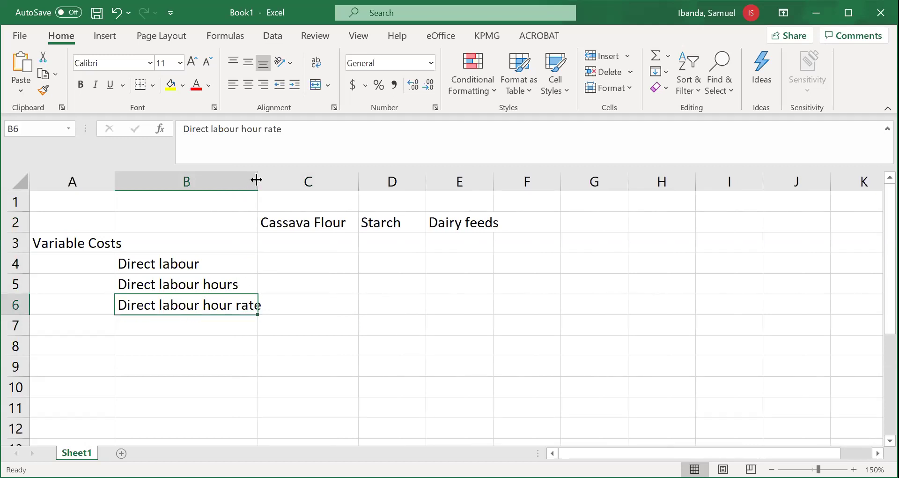
left_click_drag(270, 183, 285, 183)
Copy the direct labour hours 850, 1,000 and 400 from the exam PDF and paste them into cell C5 in Excel
left_click(311, 281)
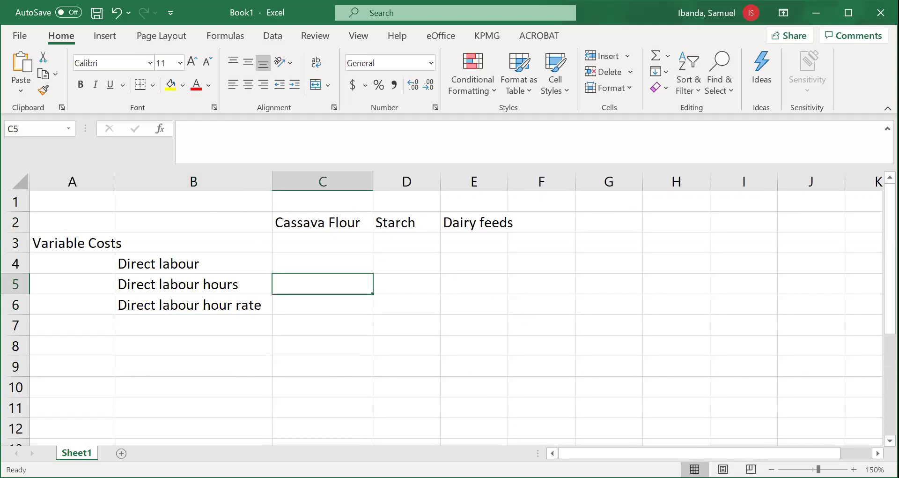
key("alt+Tab")
left_click_drag(475, 183, 717, 190)
key("ctrl+c")
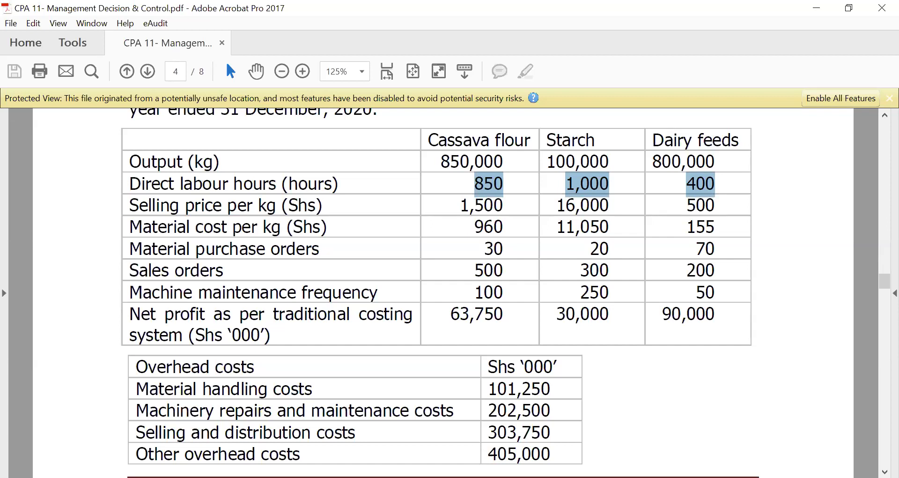
key("alt+Tab")
left_click(21, 88)
left_click(17, 132)
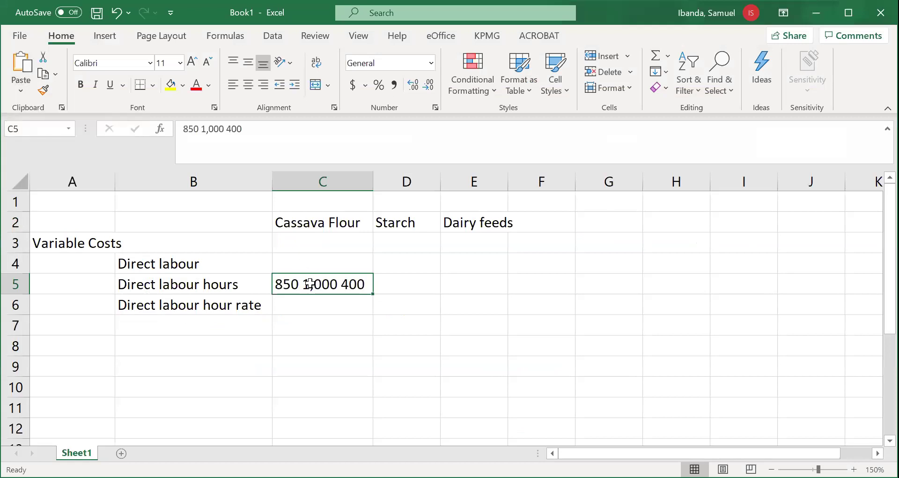
Split the pasted direct labour hours by moving 1,000 to D5 and 400 to E5, leaving 850 in C5
double_click(303, 284)
left_click_drag(303, 284, 382, 290)
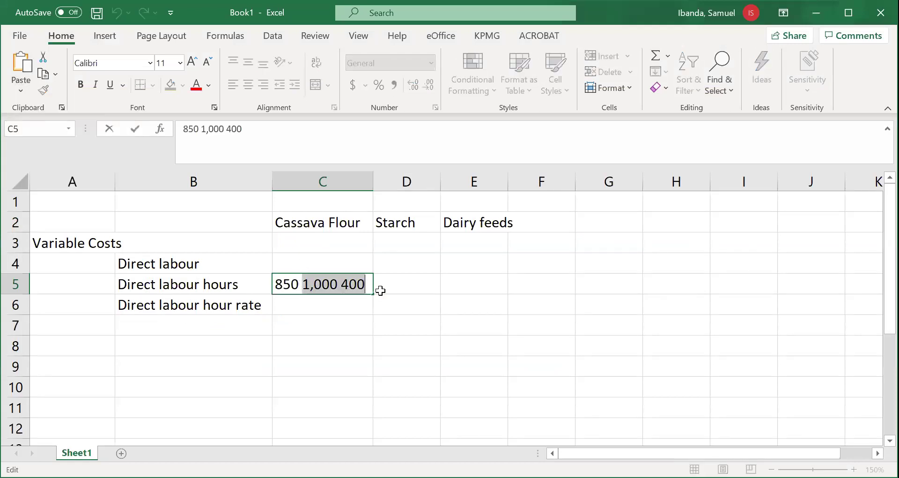
key("ctrl+x")
left_click(409, 286)
key("ctrl+v")
double_click(415, 284)
left_click_drag(415, 284, 449, 291)
key("ctrl+x")
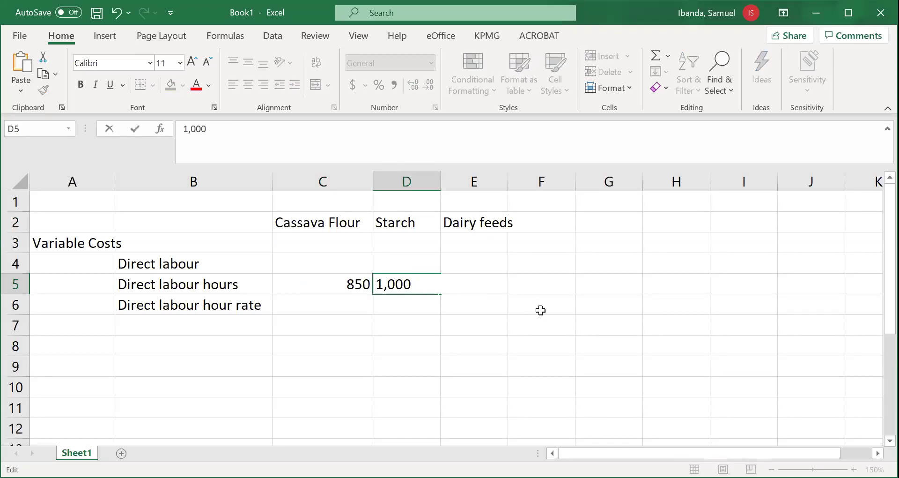
left_click(542, 310)
left_click(487, 286)
key("ctrl+v")
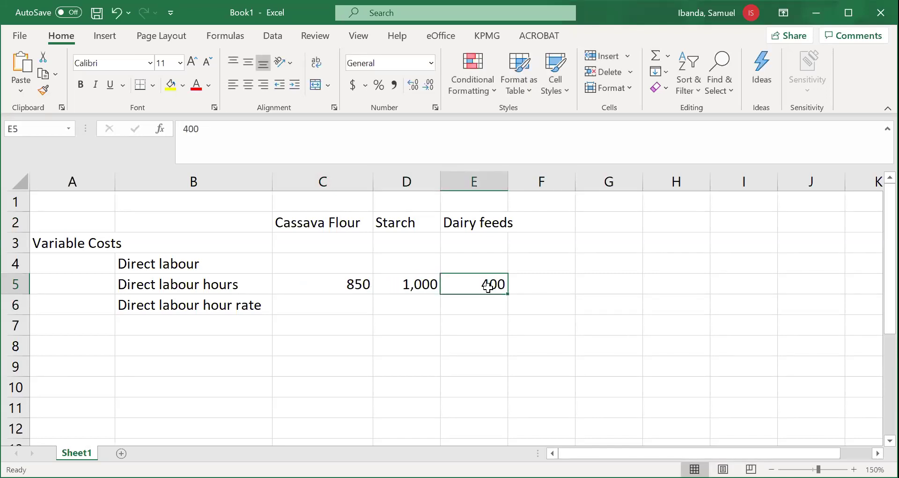
Look up the hourly direct labour rate in the exam PDF and enter 15000 in cell C6 in Excel
left_click(344, 300)
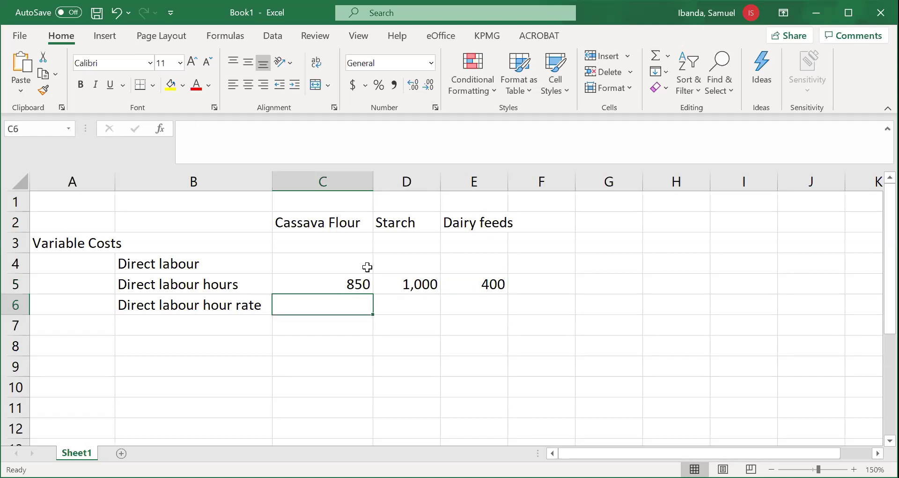
key("alt+Tab")
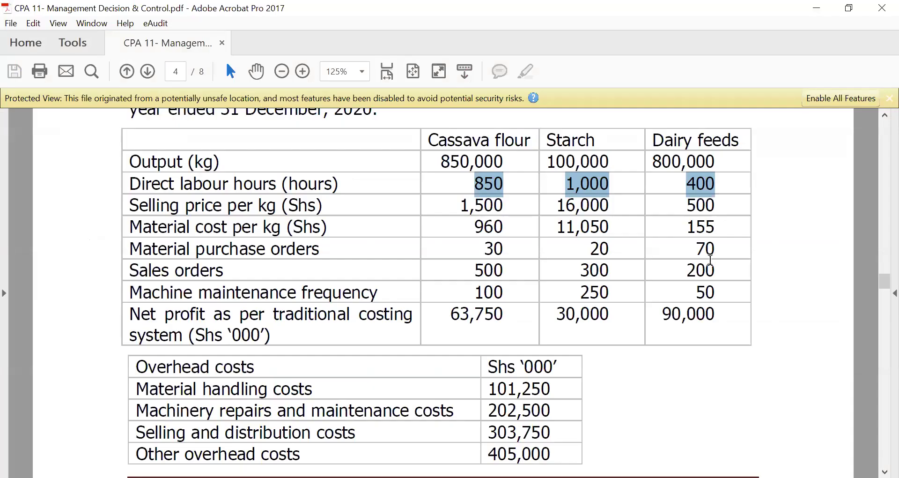
left_click_drag(877, 285, 880, 303)
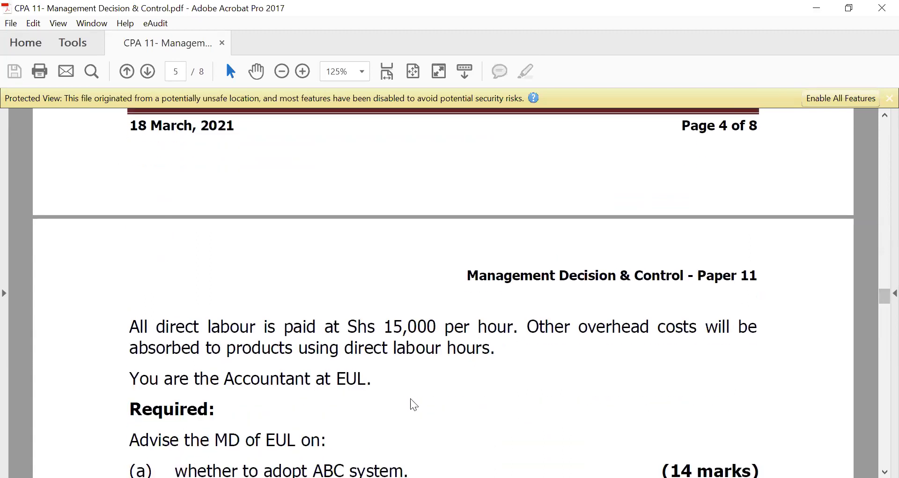
key("alt+Tab")
key("Return")
Apply the comma number style to column C and copy the C6 labour rate into D6:E6
left_click(341, 177)
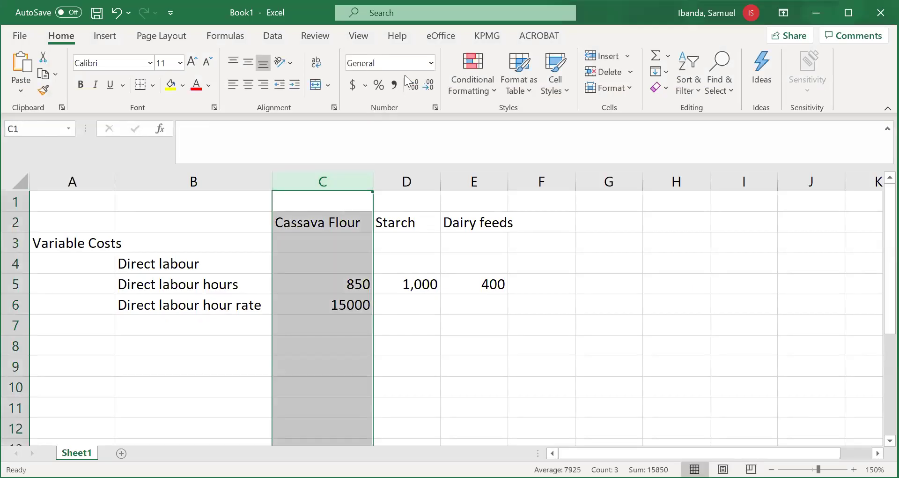
left_click(392, 85)
left_click(350, 303)
key("ctrl+c")
left_click_drag(400, 303, 457, 305)
key("ctrl+v")
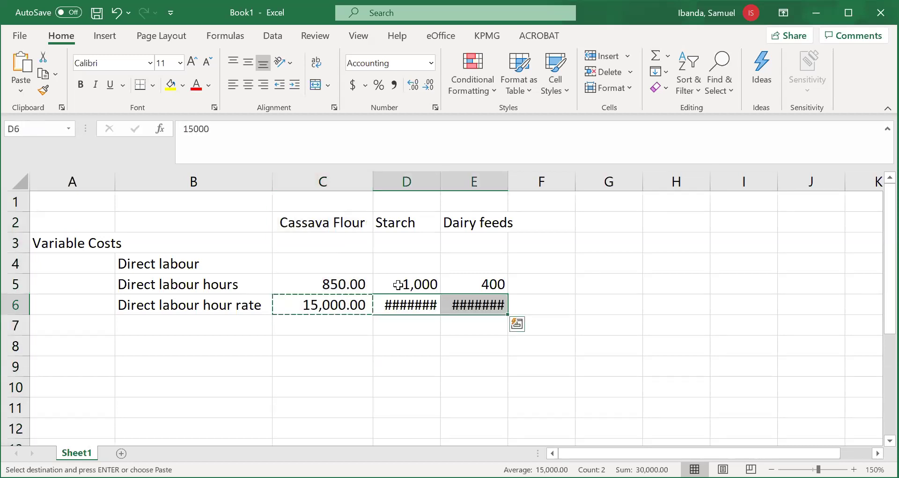
Format columns C to E as thousands-separated numbers with no decimal places
left_click(342, 175)
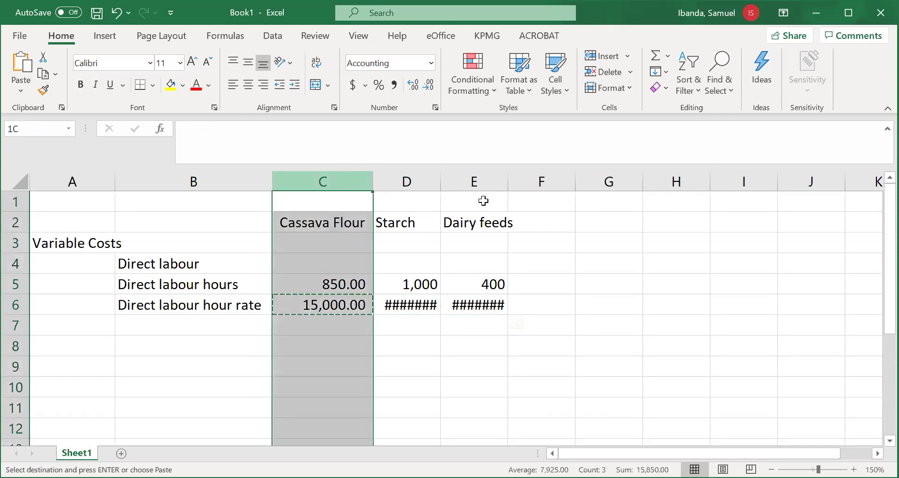
left_click(474, 182, "shift")
left_click(418, 84)
left_click(428, 86)
left_click(428, 85)
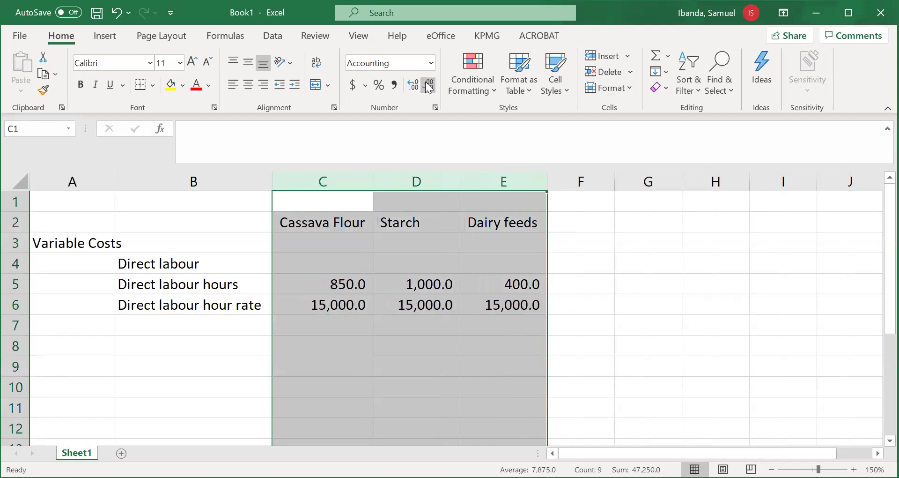
left_click(428, 86)
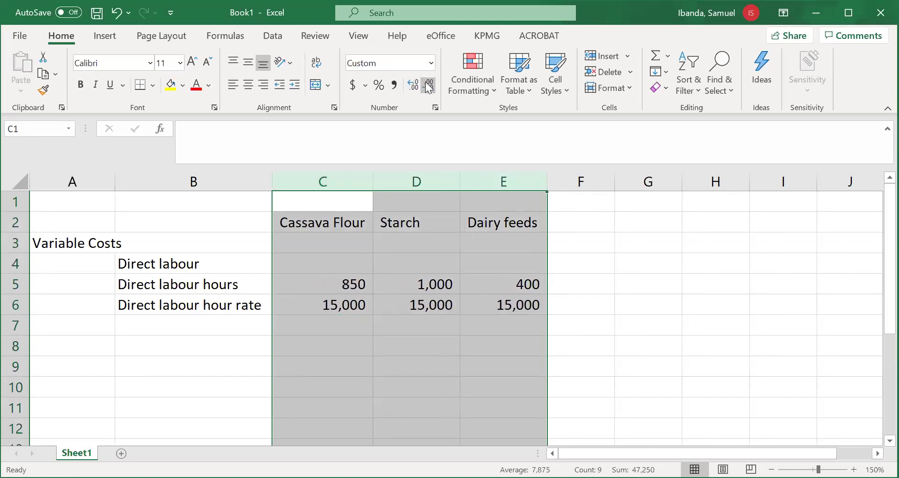
Enter the label Direct Labour cost in cell B7
left_click(353, 325)
left_click(237, 323)
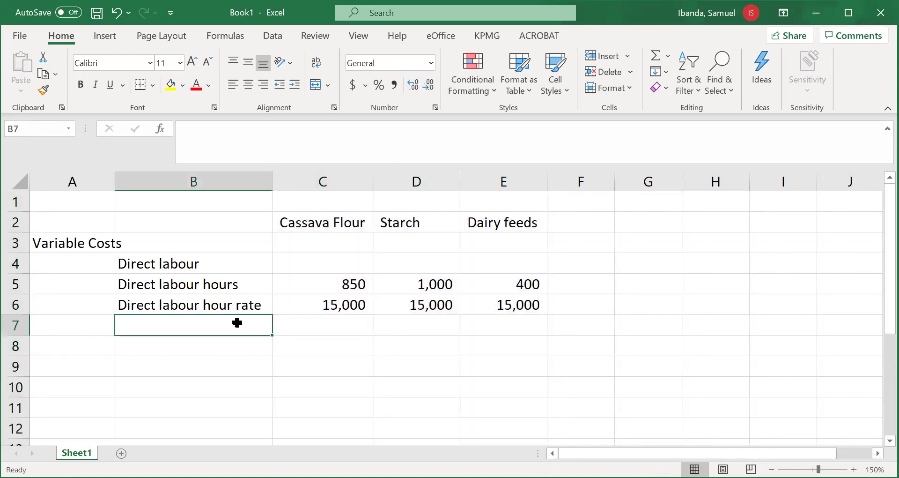
left_click(319, 325)
left_click(251, 319)
type("Dirc")
key("BackSpace")
type("e")
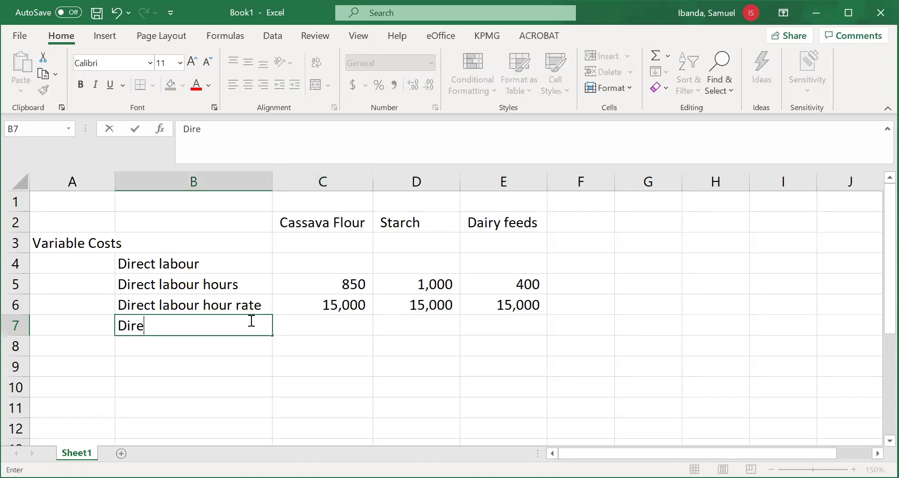
type("ct Labout")
key("BackSpace")
type("r cost")
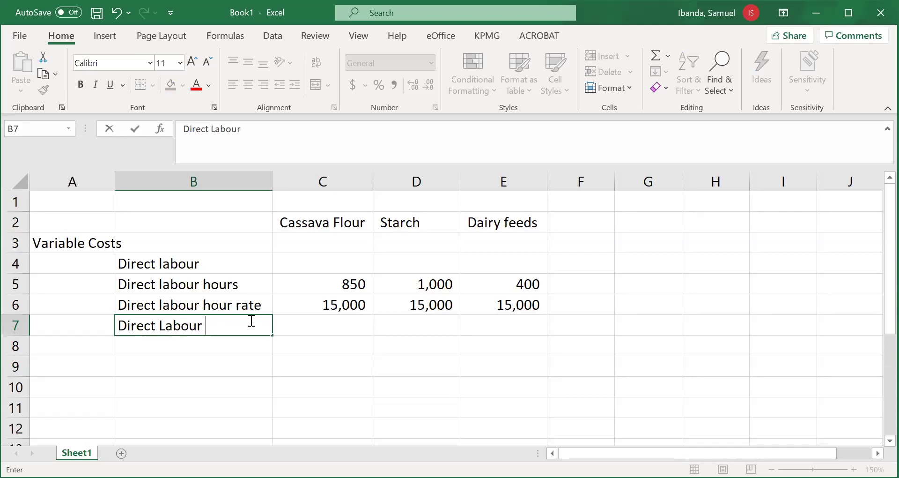
Calculate the direct labour cost in C7 with =C5*C6 and fill the formula across to D7:E7
left_click(341, 326)
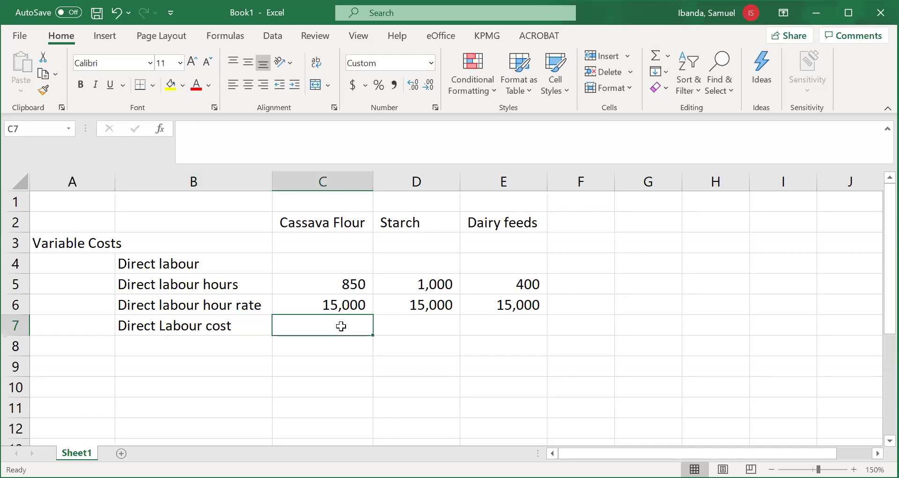
type("=")
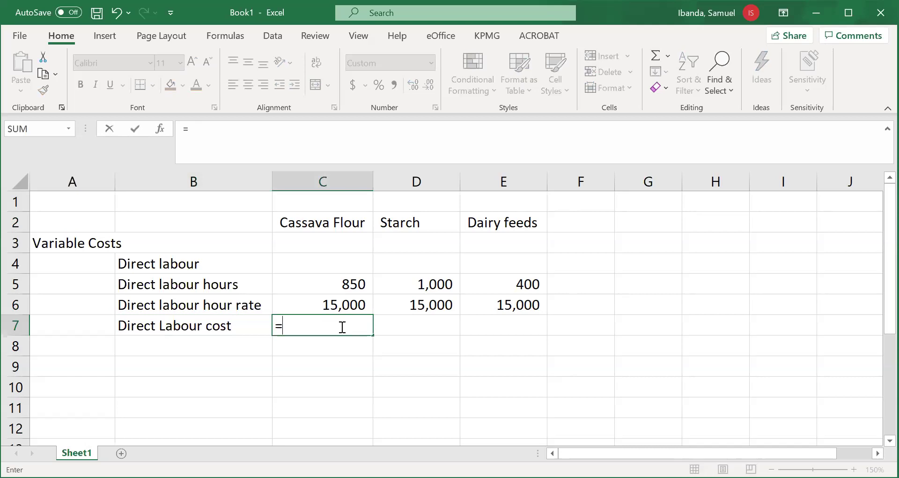
left_click(359, 283)
type("*")
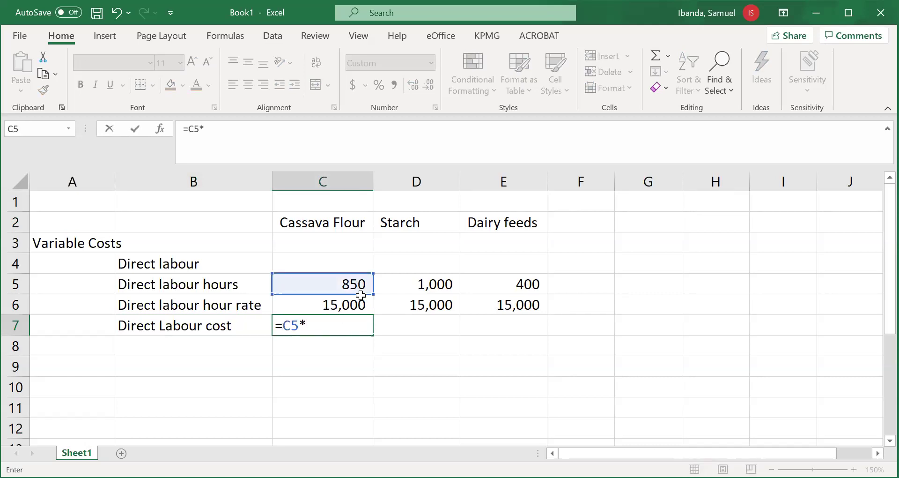
left_click(362, 304)
key("Return")
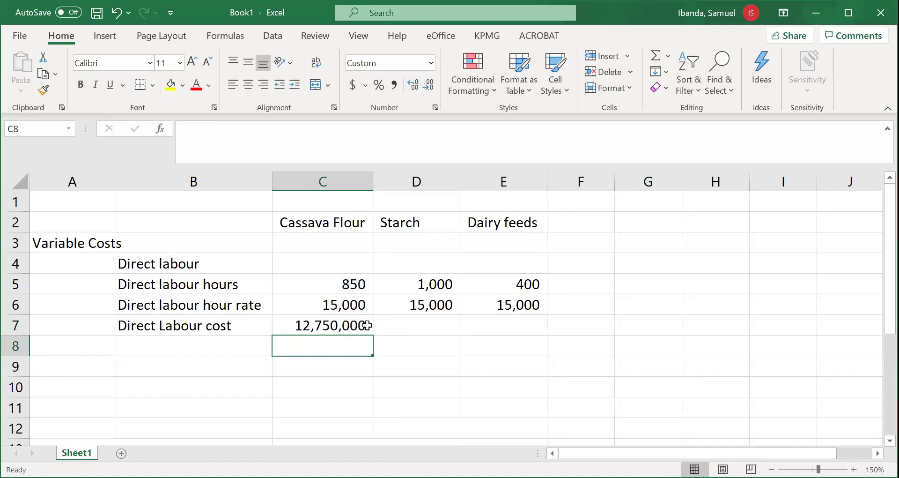
left_click(368, 325)
left_click_drag(372, 334, 520, 324)
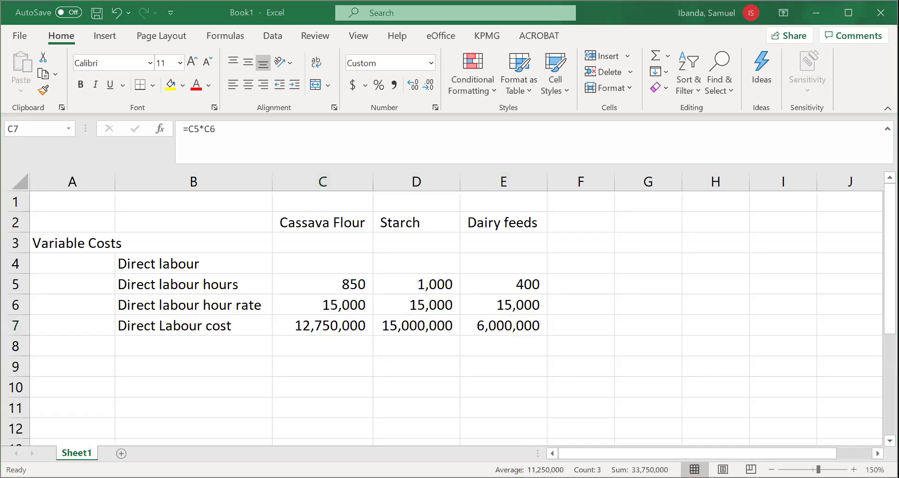
Examine the material cost per kg and output rows for the three products in the exam PDF, and return to Excel
key("alt+Tab")
scroll(880, 121, "up", 5)
scroll(880, 121, "up", 5)
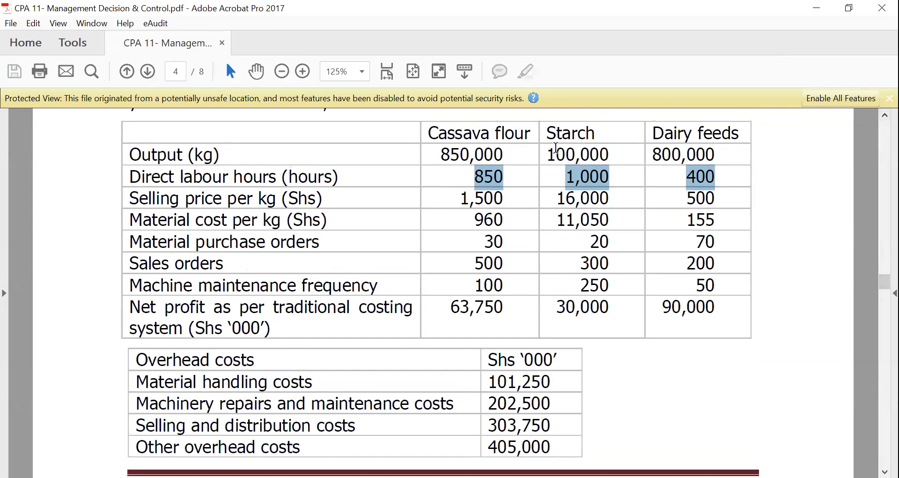
left_click(881, 117)
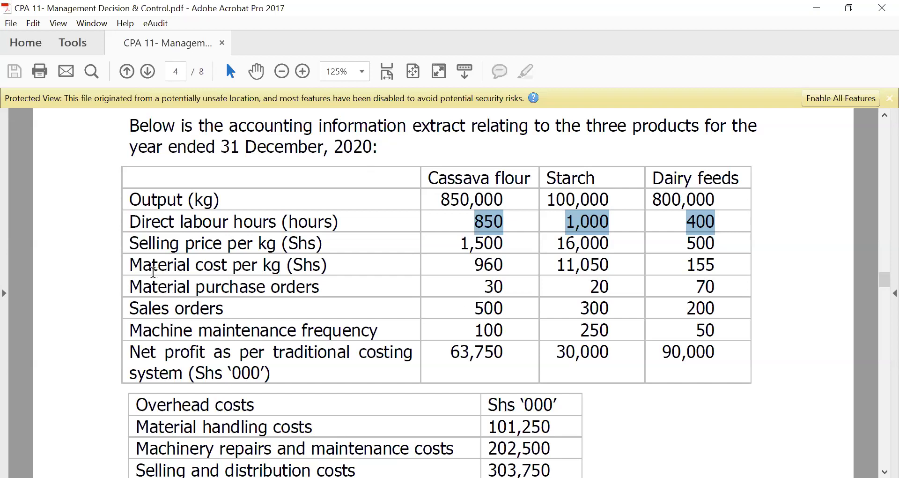
left_click_drag(130, 265, 227, 265)
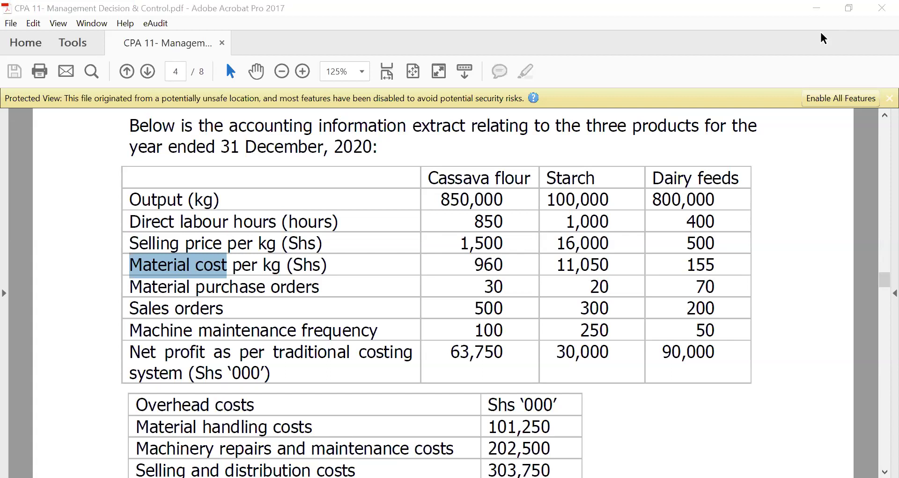
left_click(251, 266)
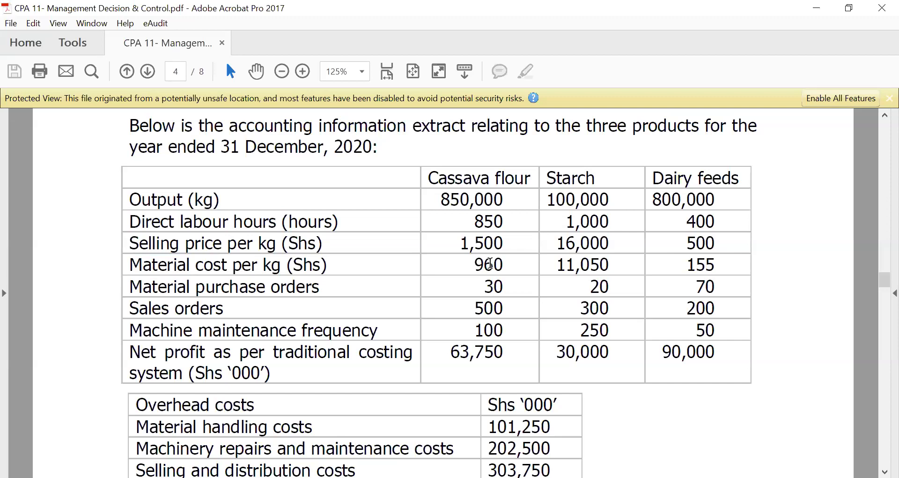
left_click_drag(515, 188, 485, 195)
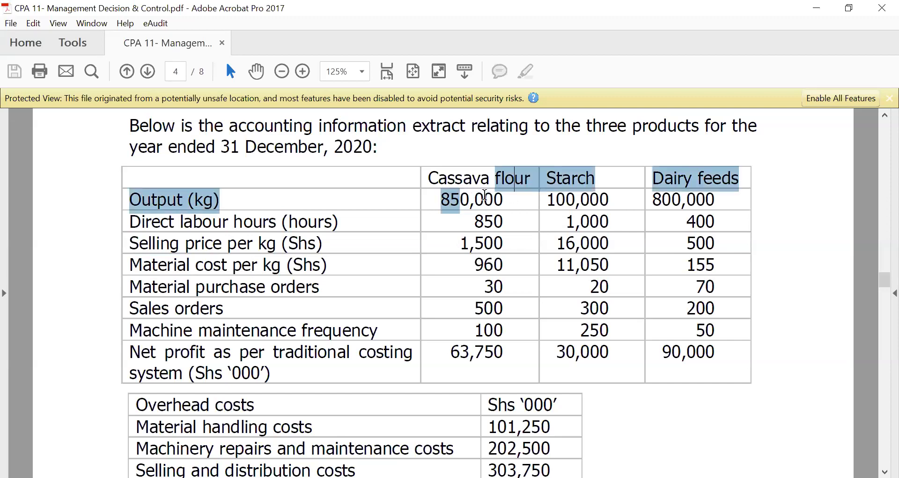
left_click(512, 198)
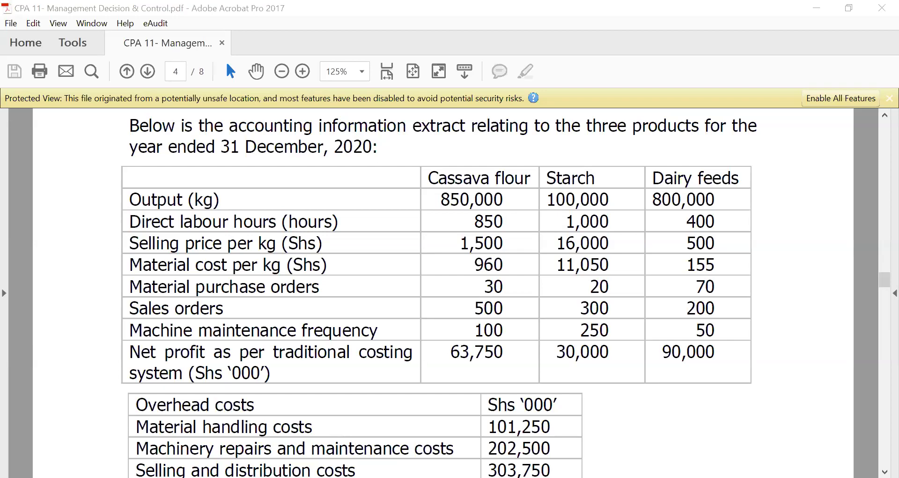
key("alt+Tab")
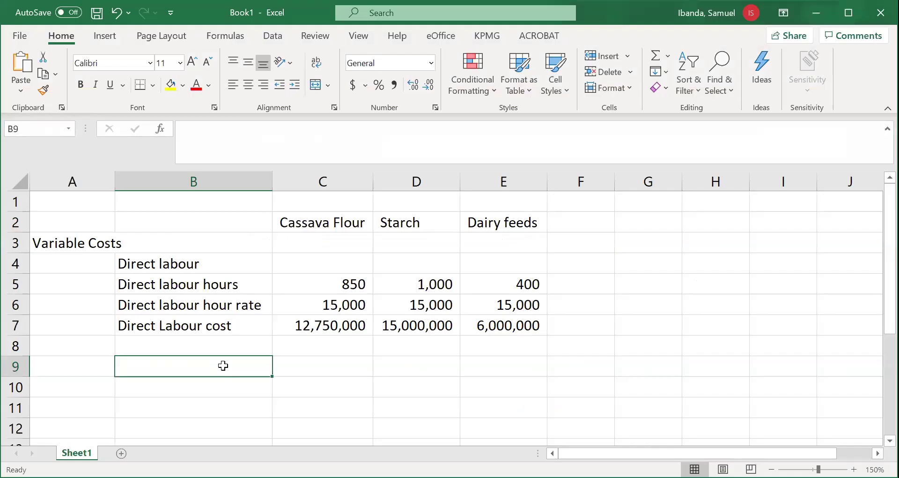
type("Mater")
key("BackSpace")
key("BackSpace")
key("BackSpace")
key("BackSpace")
key("BackSpace")
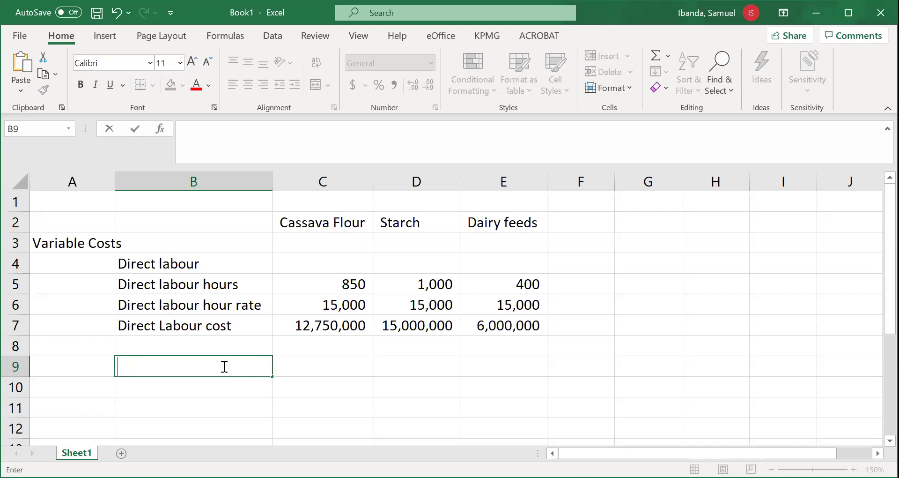
Enter the label Material cost in cell B8
left_click(247, 340)
type("Ma")
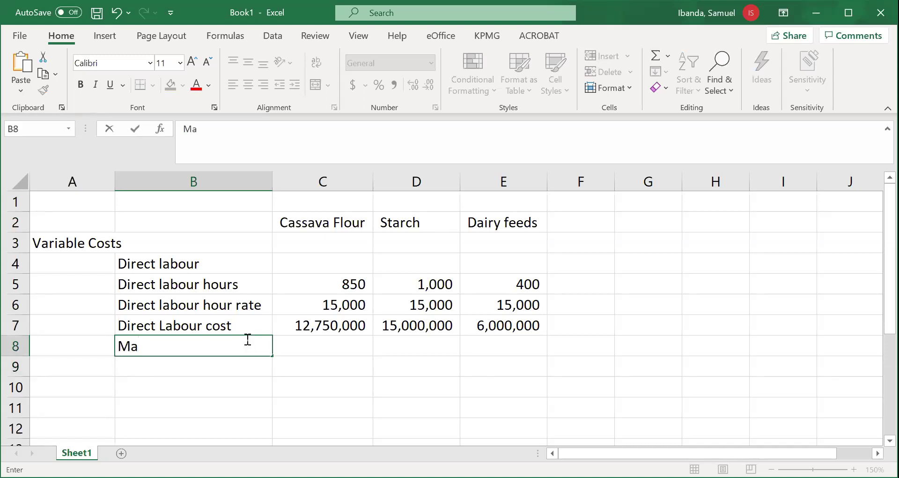
type("terial cost")
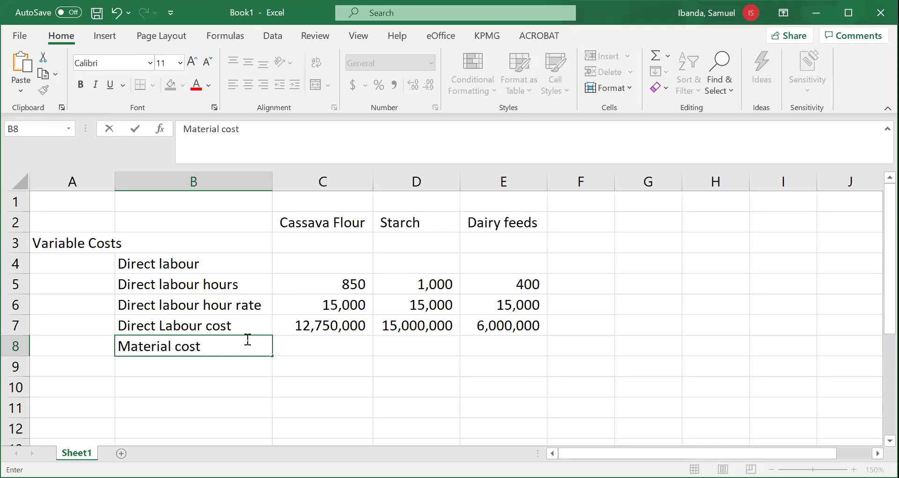
key("Return")
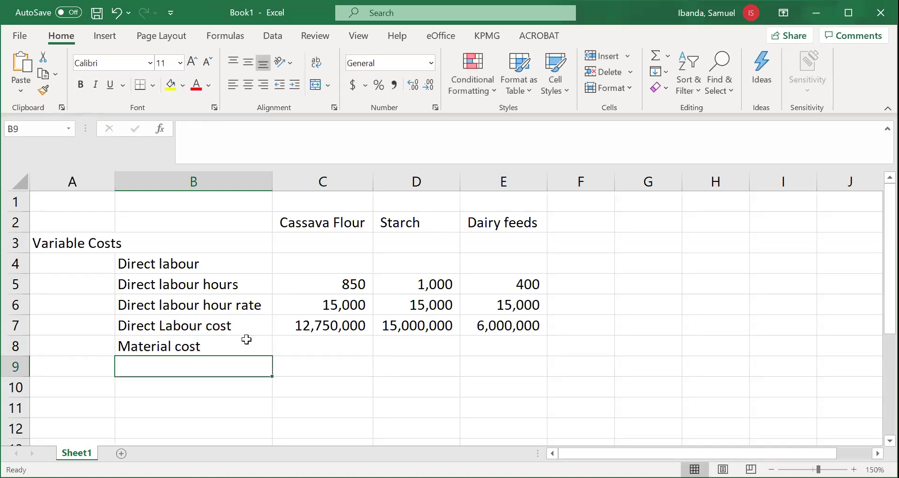
Enter the label Material cost per KG in cell B9
type("Material cost")
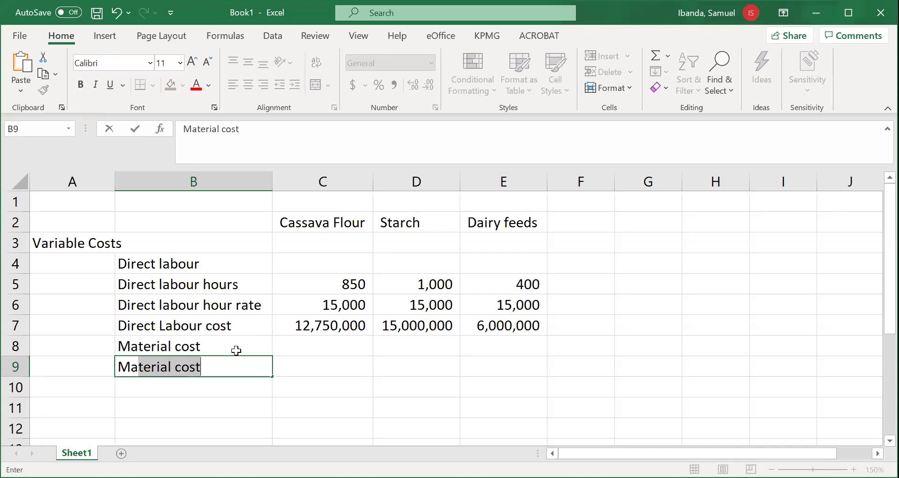
left_click(225, 369)
type("per")
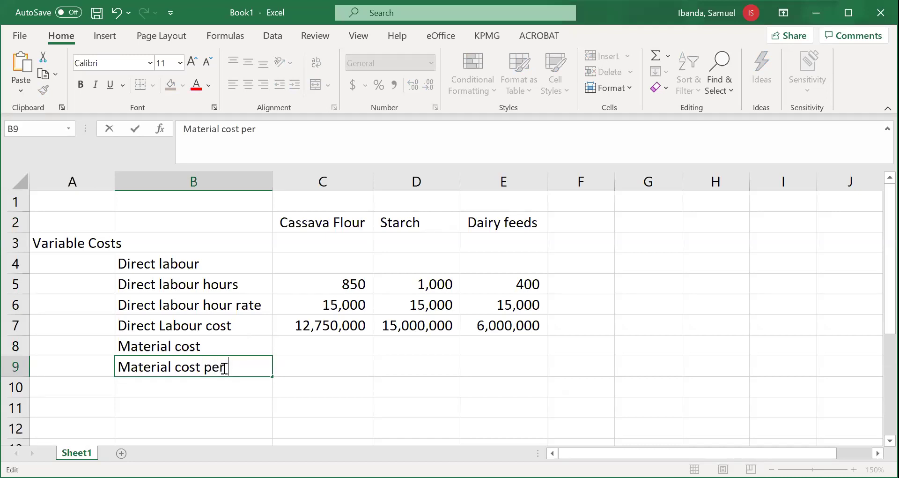
type(" KG")
key("Return")
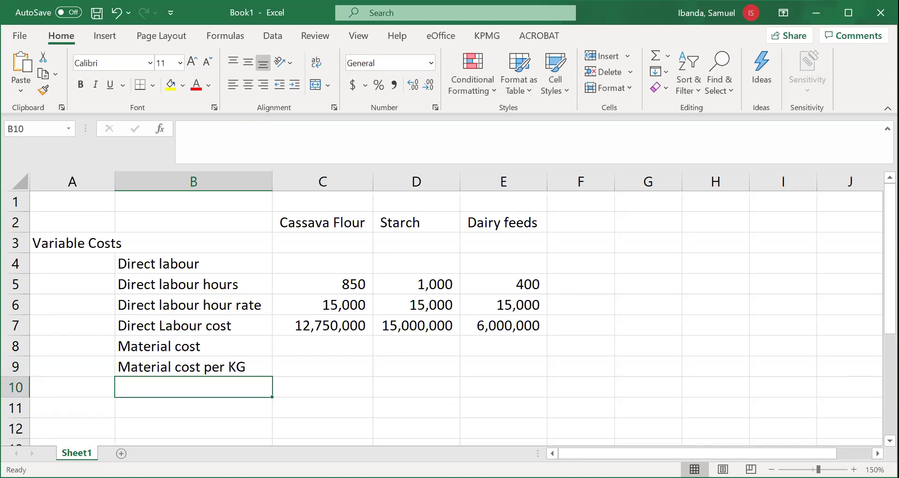
Copy the three material cost per kg figures from the exam PDF and paste them into cell C9 in Excel
key("alt+Tab")
left_click_drag(469, 261, 711, 268)
key("ctrl+c")
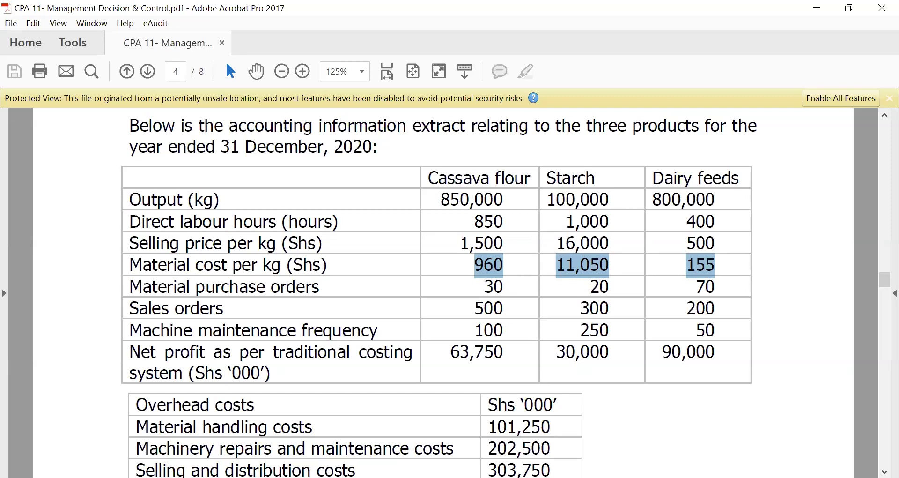
key("alt+Tab")
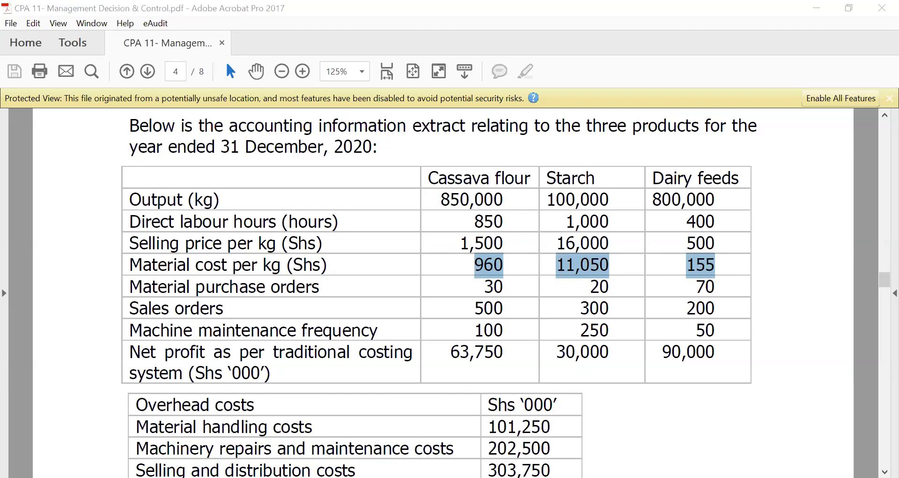
key("alt+Tab")
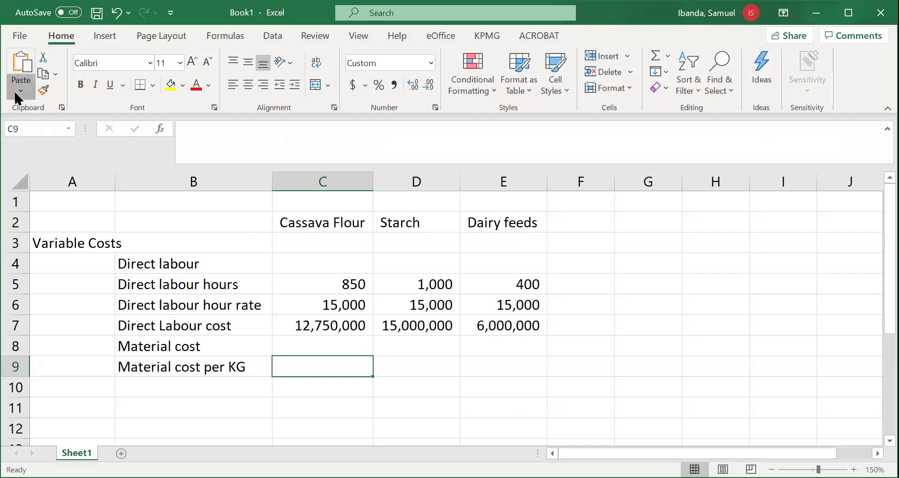
left_click(18, 128)
Split the pasted material costs across row 9, leaving 960 in C9 and placing 11,050 in D9 and 155 in E9
double_click(311, 367)
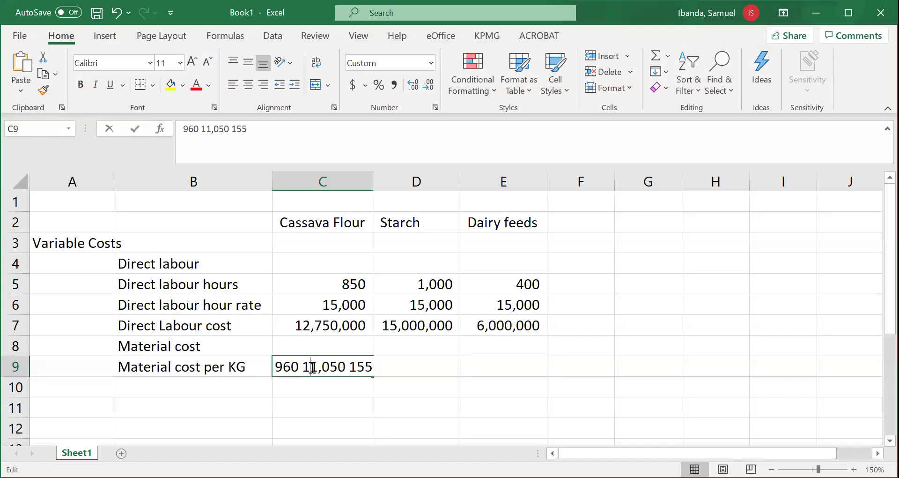
left_click_drag(303, 367, 379, 364)
key("ctrl+c")
key("BackSpace")
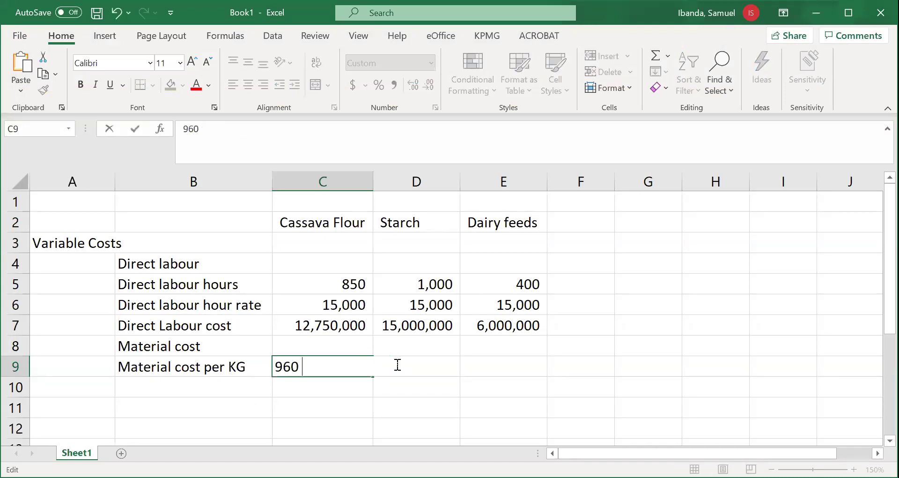
left_click(412, 365)
key("ctrl+v")
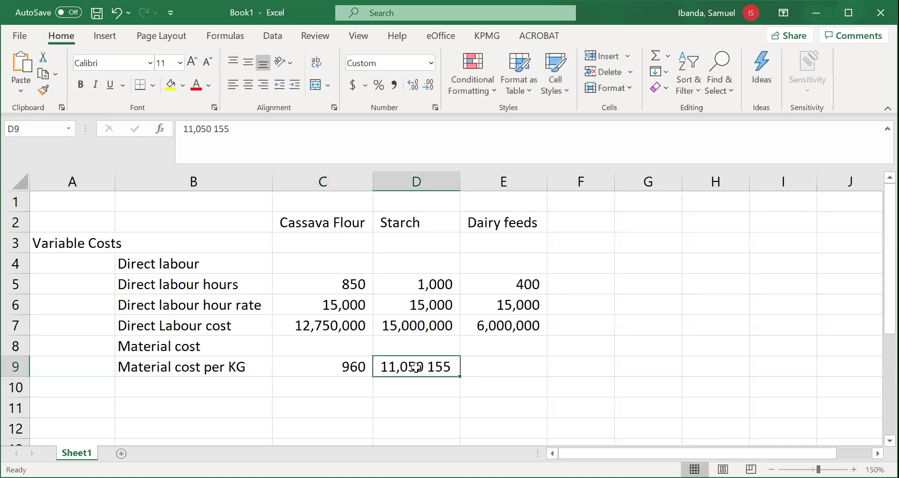
double_click(425, 367)
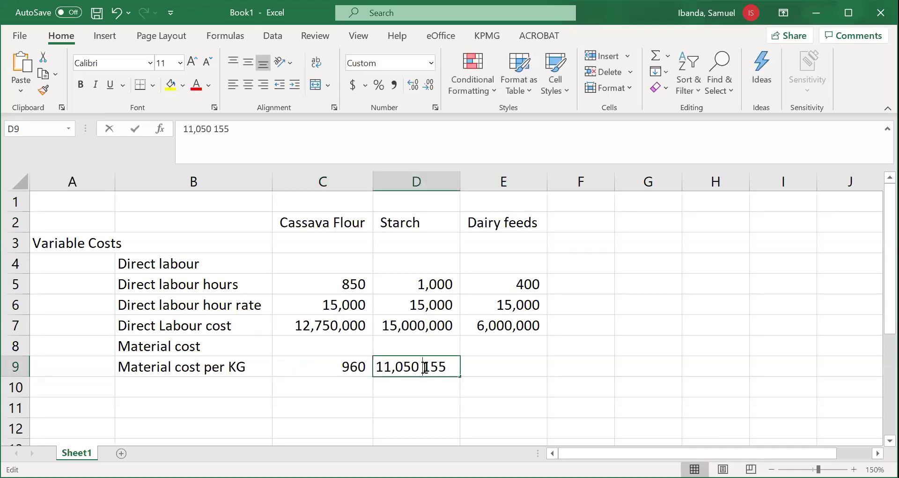
left_click_drag(424, 366, 457, 367)
key("ctrl+c")
key("BackSpace")
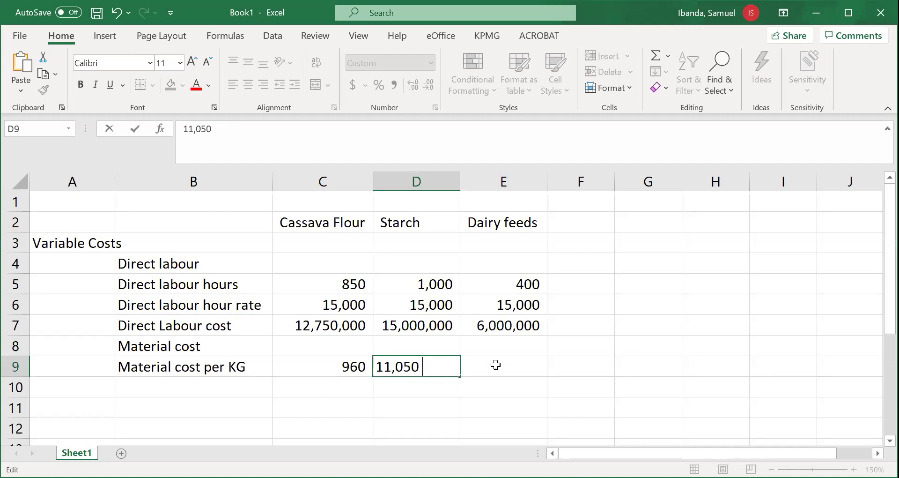
left_click(496, 364)
key("ctrl+v")
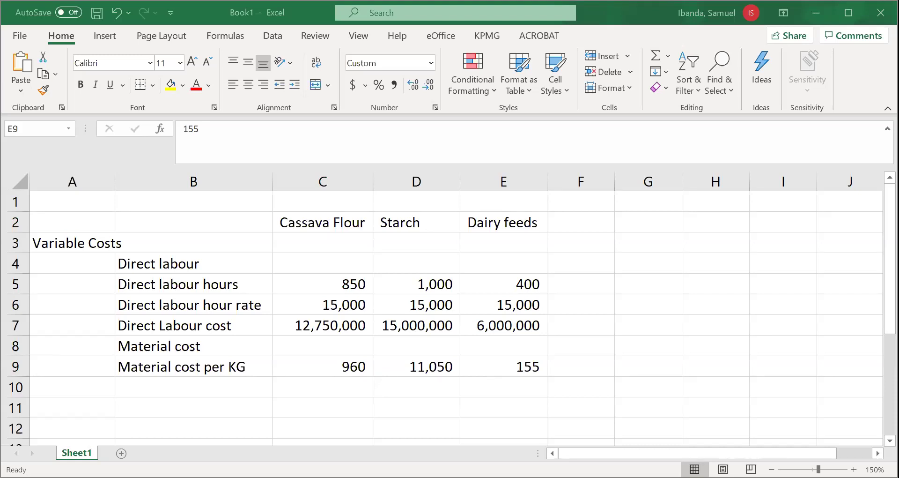
Enter the label Out put (KG) in cell B10
left_click(235, 387)
type("Out ")
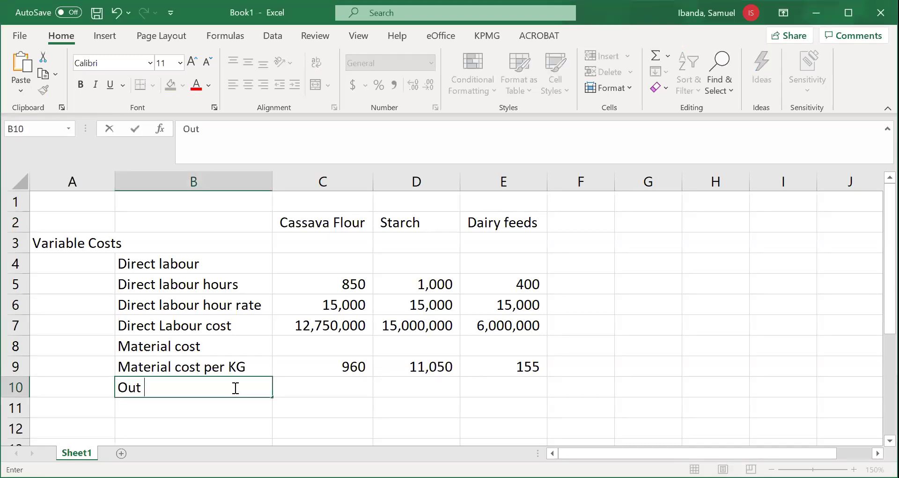
type("put (KG)")
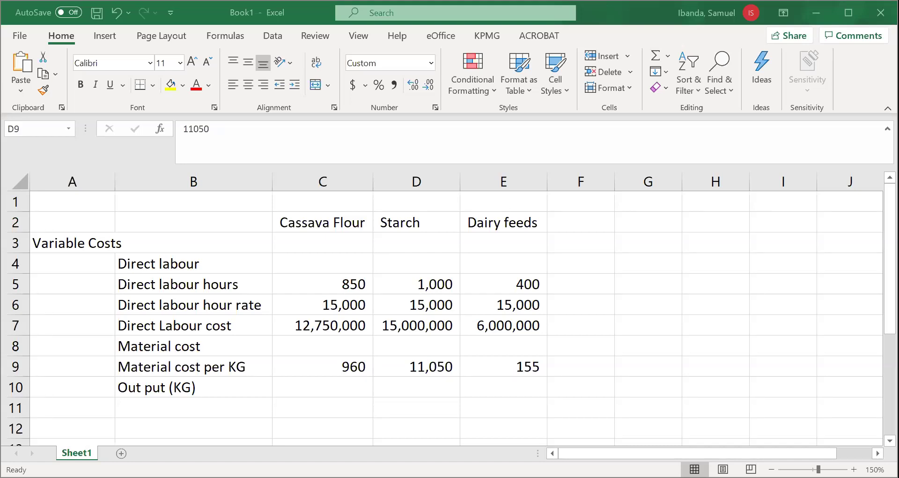
Copy the three output figures in kg from the exam PDF and paste them into cell C10 in Excel
key("alt+Tab")
left_click_drag(441, 199, 716, 209)
key("ctrl+c")
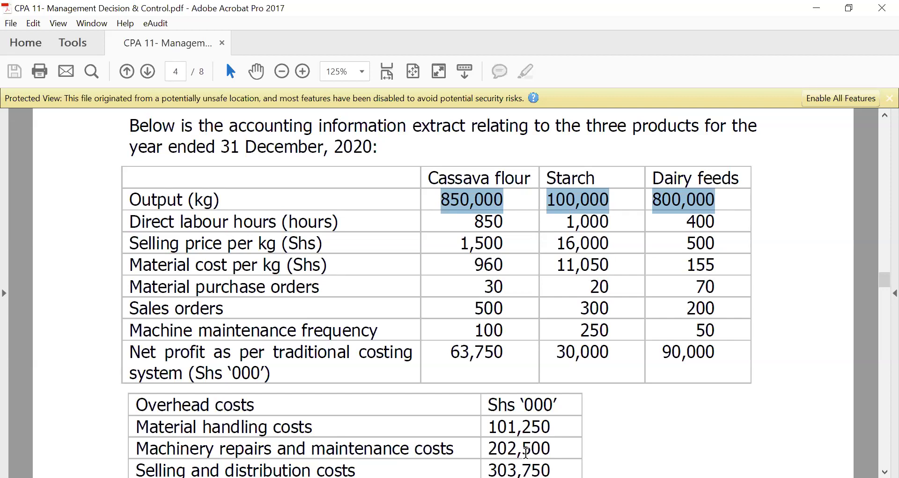
key("alt+Tab")
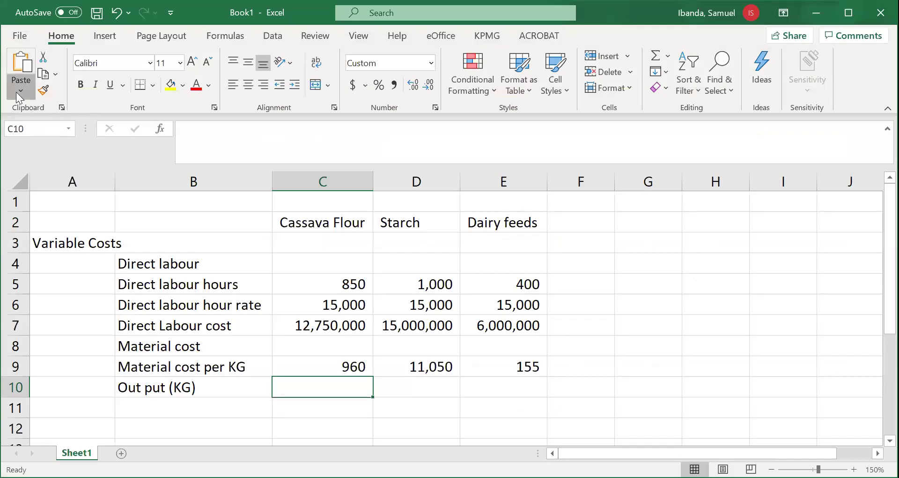
left_click(21, 90)
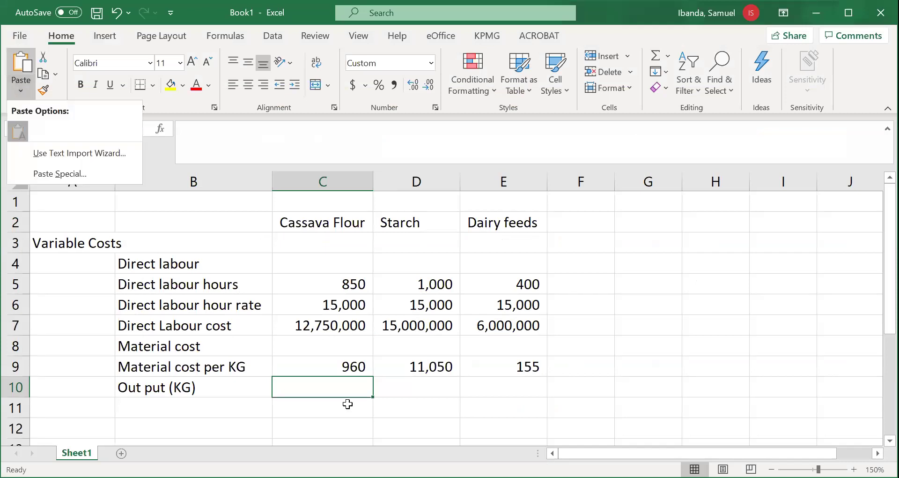
key("ctrl+v")
Split the pasted output figures across row 10, leaving 850,000 in C10 and placing 100,000 in D10 and 800,000 in E10
double_click(337, 387)
left_click_drag(331, 387, 463, 389)
key("Delete")
left_click(512, 388)
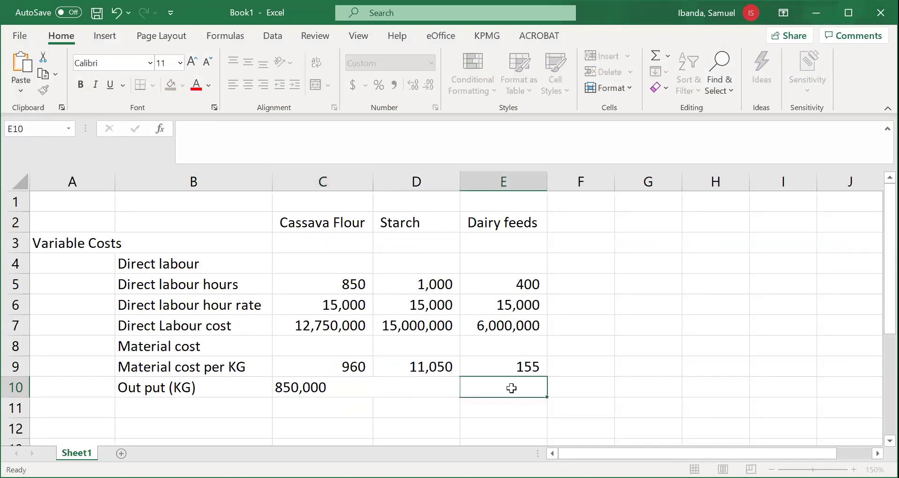
left_click(422, 391)
type("100,000 800,000")
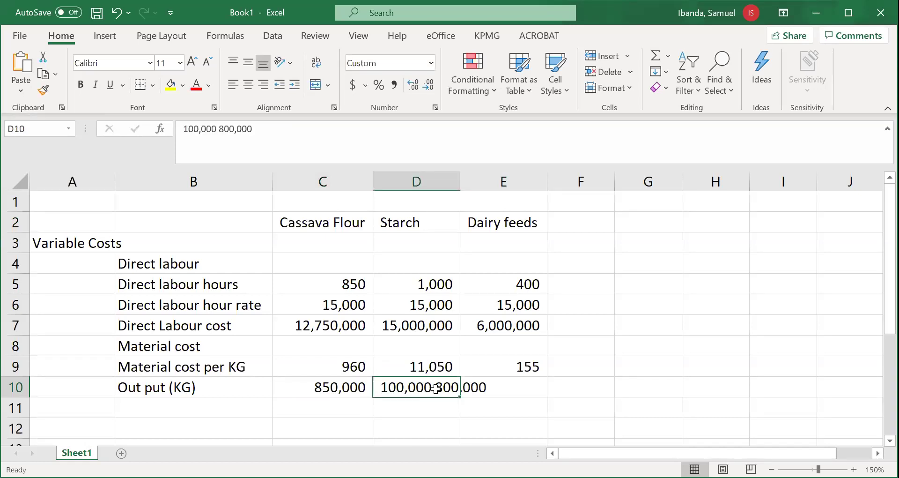
double_click(434, 388)
left_click_drag(435, 388, 508, 382)
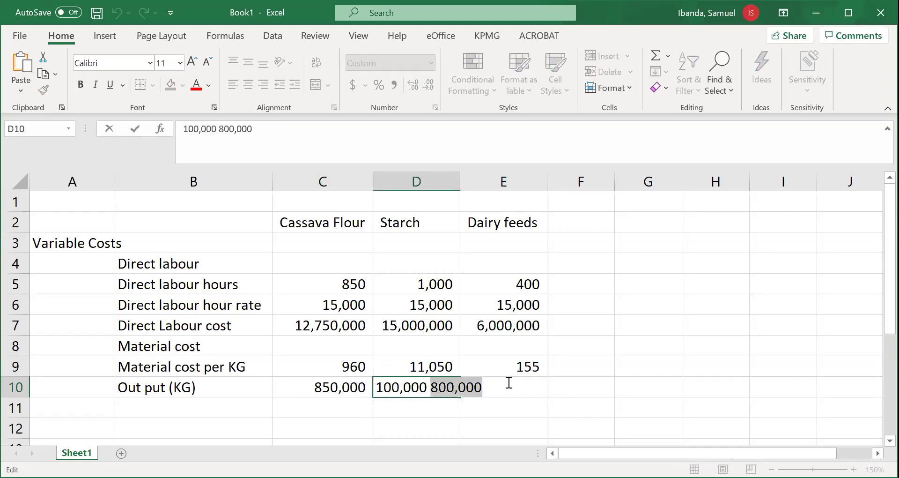
key("Delete")
left_click(506, 389)
type("800000")
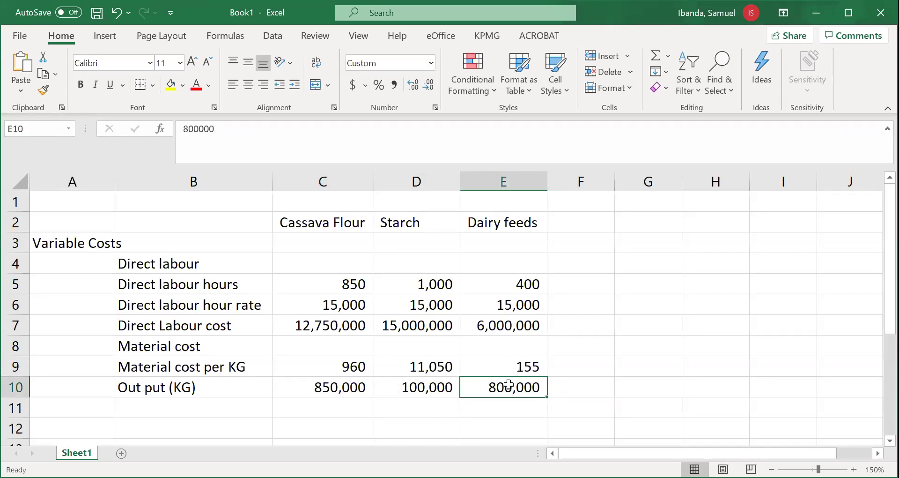
Enter the label Material Cost in cell B11
left_click(227, 405)
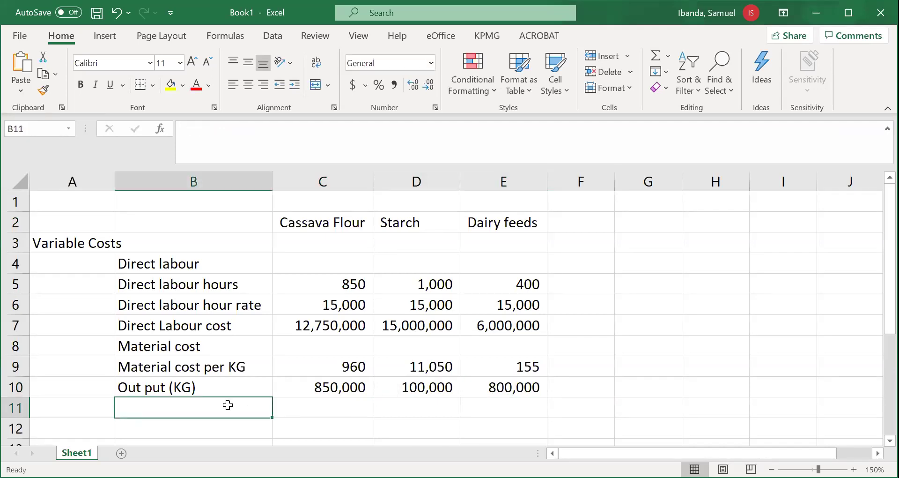
type("t")
key("BackSpace")
type("T")
key("BackSpace")
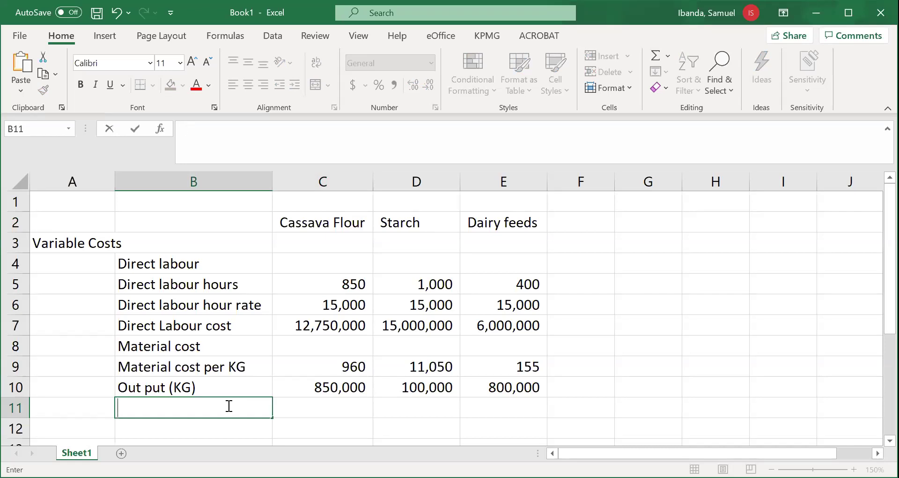
type("Material Cost")
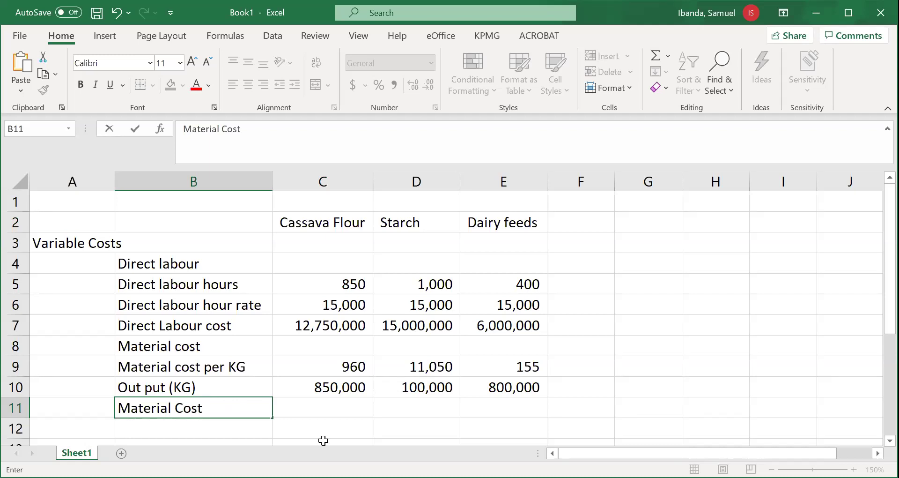
Calculate the material cost in C11 with =C9*C10 and fill the formula across to D11:E11
left_click(349, 409)
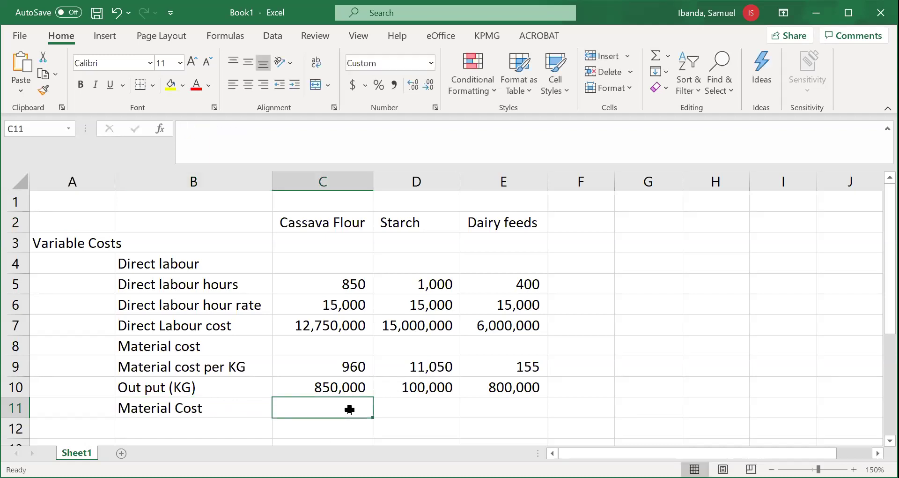
type("=")
left_click(355, 362)
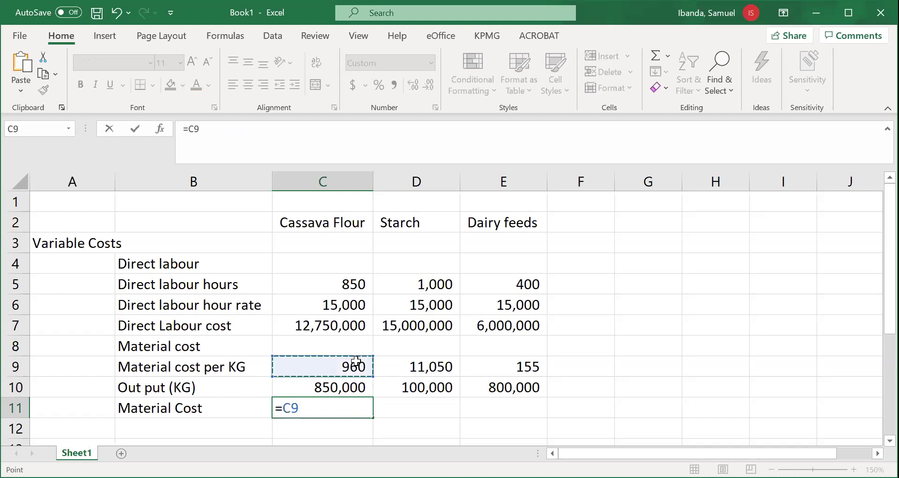
type("*")
left_click(353, 388)
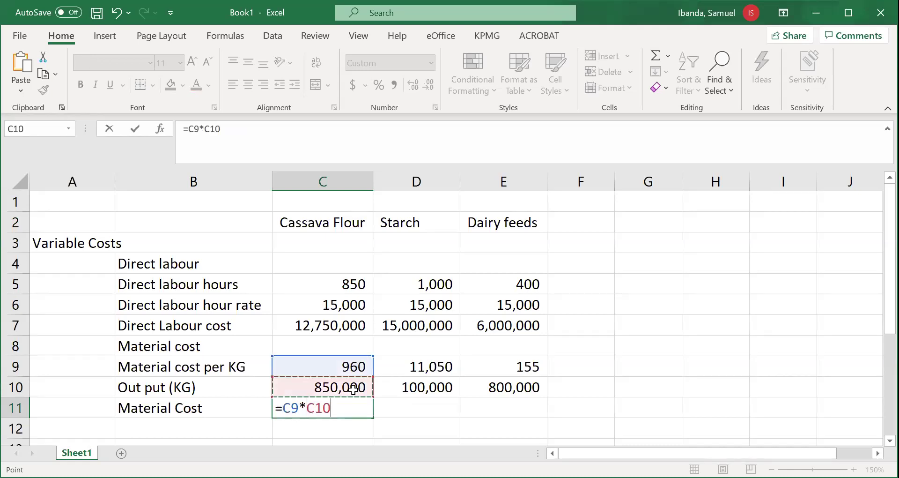
key("Return")
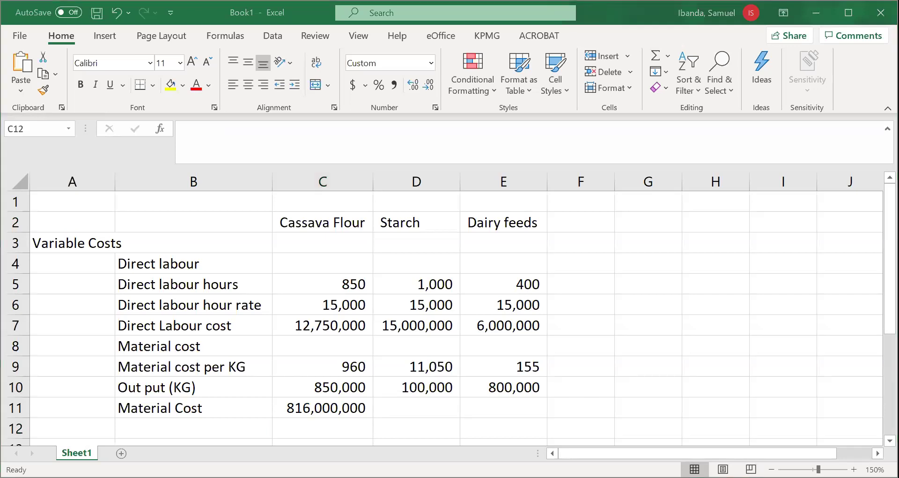
left_click(369, 408)
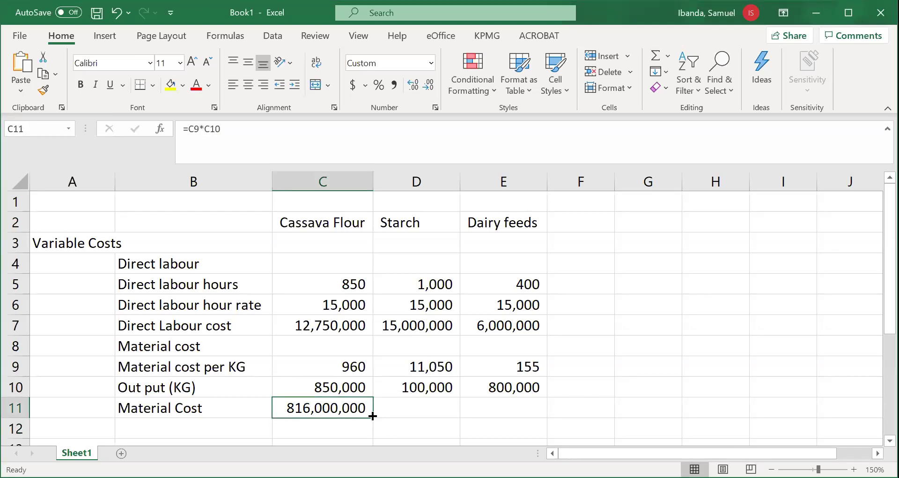
left_click_drag(373, 416, 533, 417)
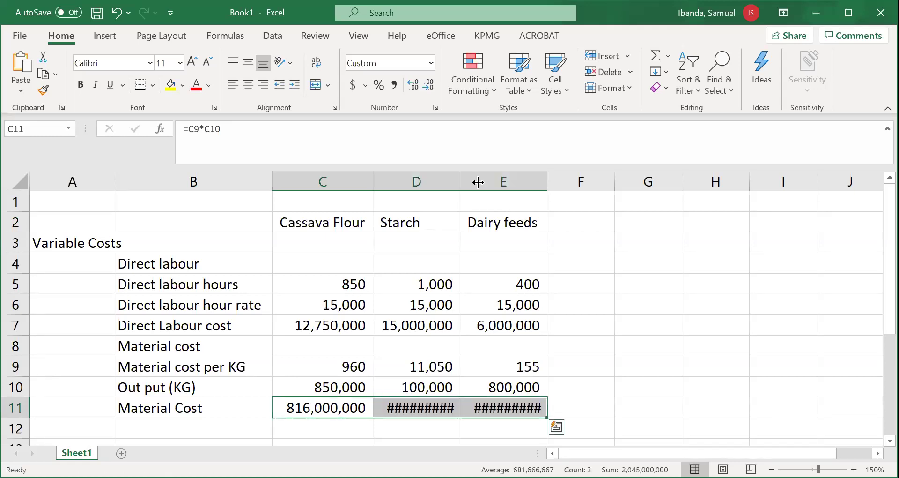
Widen the Starch and Dairy feeds columns so their material cost figures fit
left_click_drag(478, 182, 500, 181)
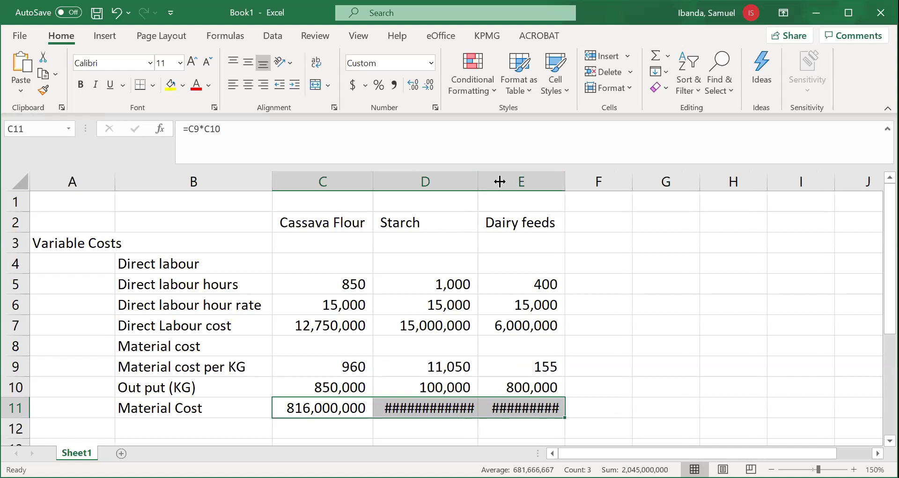
left_click_drag(589, 182, 634, 182)
left_click(569, 399)
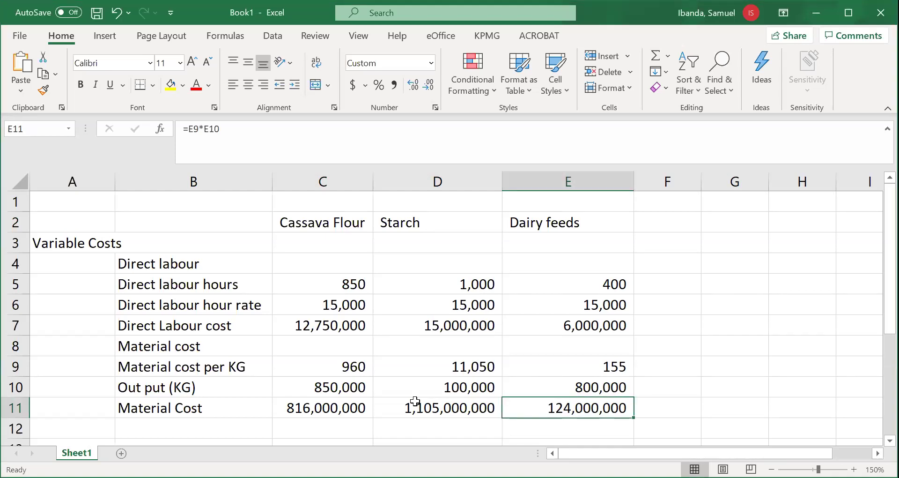
left_click(366, 399)
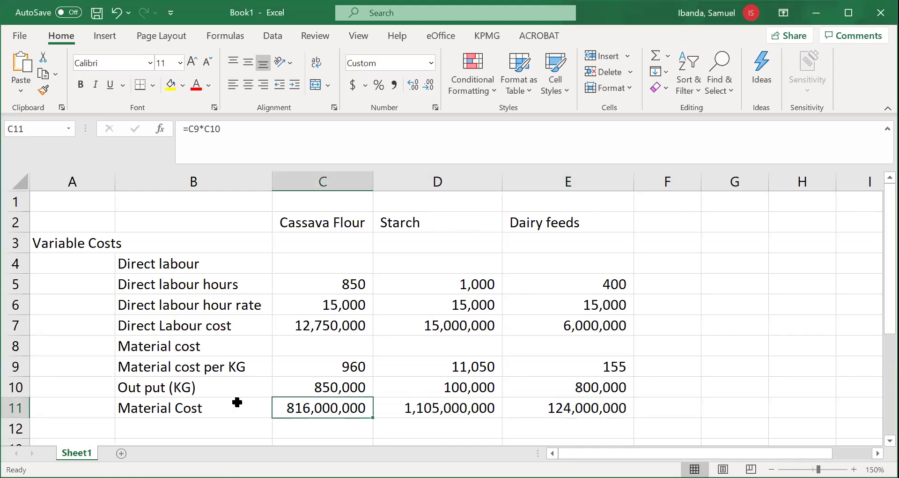
Extend the label in cell B11 to read Material Cost (000)
double_click(227, 407)
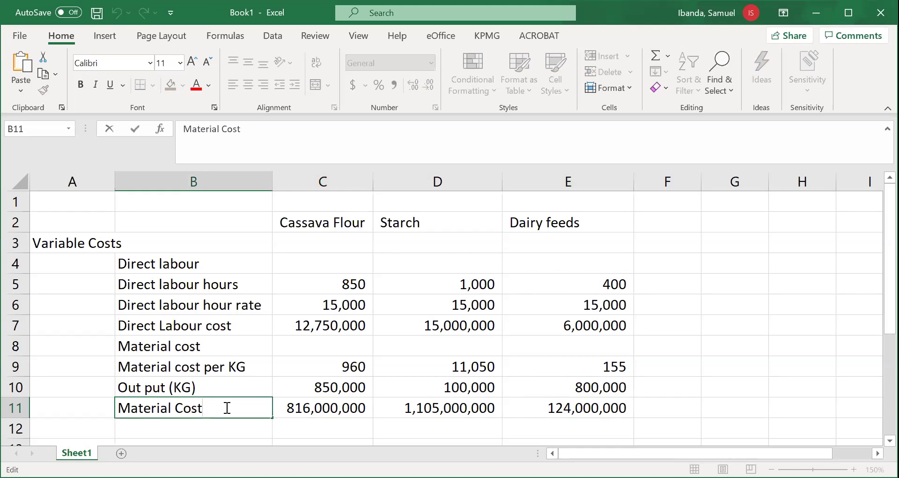
type("(000)")
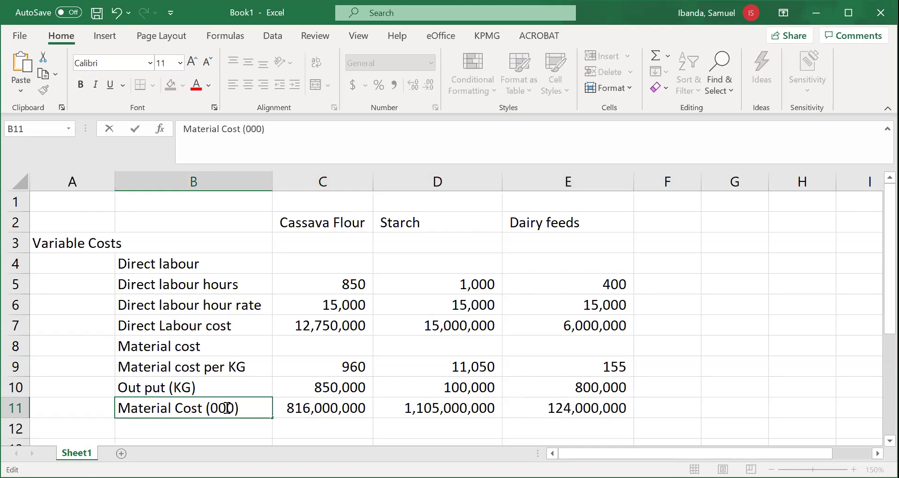
Shorten the label in cell B11 to Material Cost by removing the (000) suffix
key("BackSpace")
key("BackSpace")
key("BackSpace")
key("BackSpace")
key("BackSpace")
left_click(337, 325)
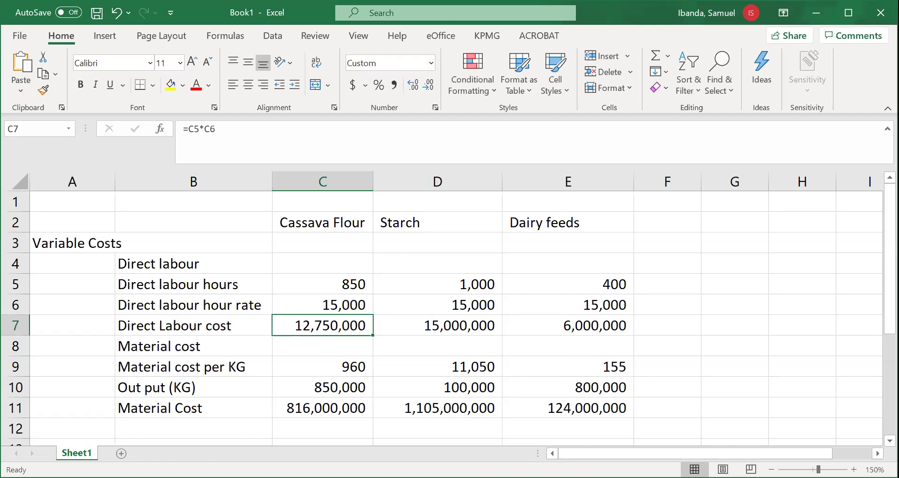
Check the sum of the cassava flour material cost in C11 and direct labour cost in C7
scroll(877, 440, "down", 2)
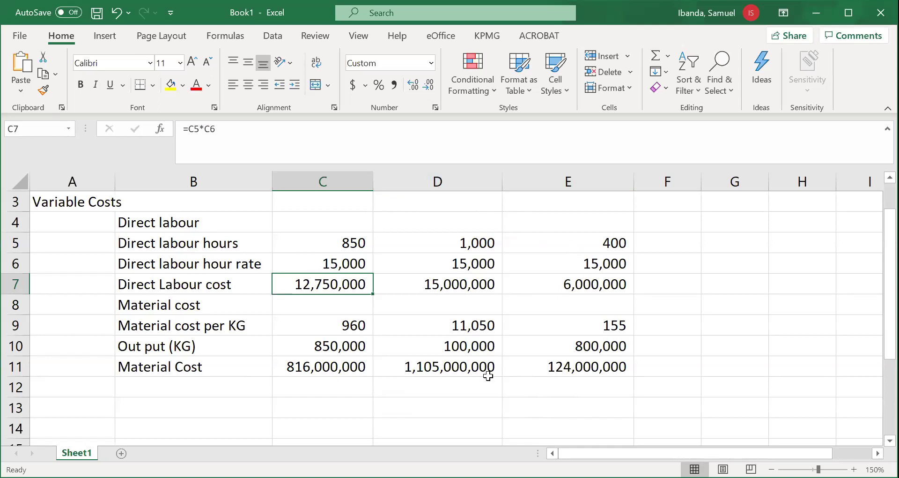
left_click(187, 399)
left_click(206, 383)
left_click(237, 403)
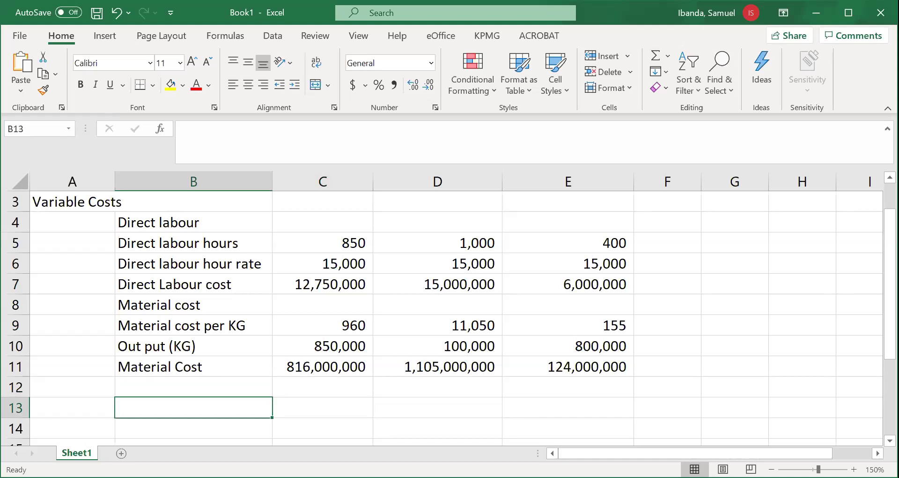
left_click(326, 366)
left_click(352, 285, "ctrl")
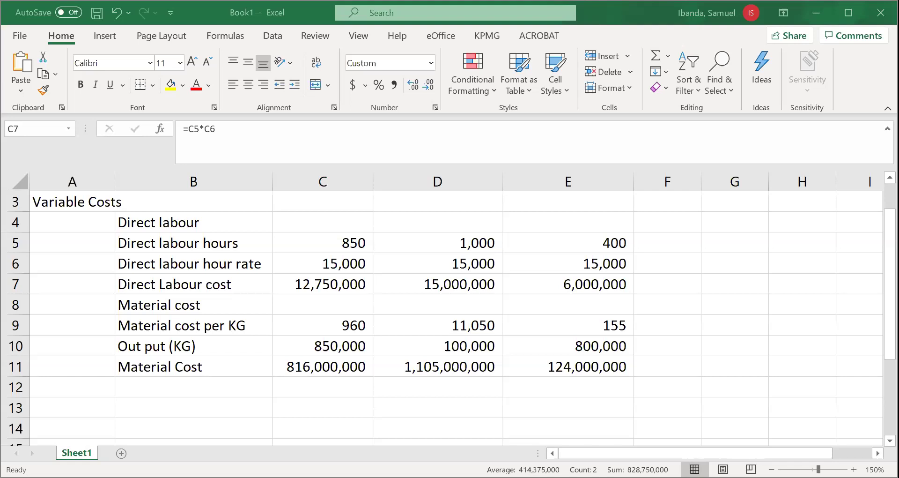
left_click(609, 285)
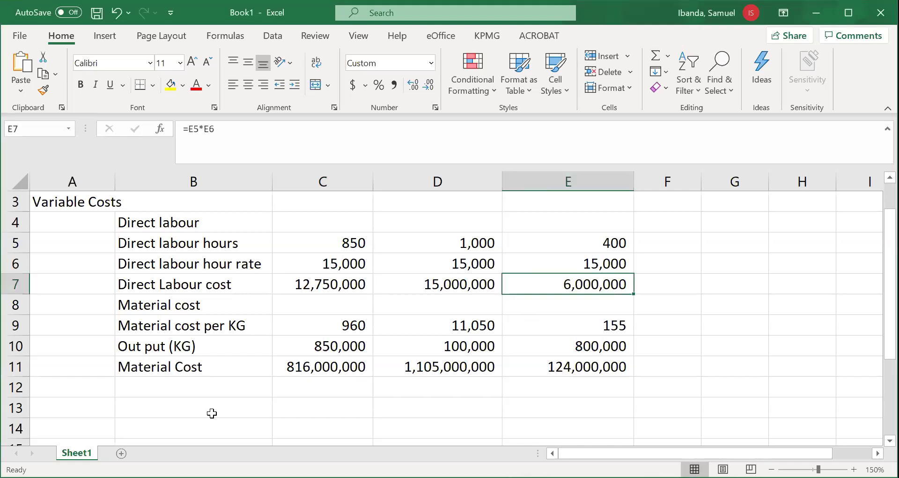
Enter the label Total Variable costs in cell B12
left_click(225, 402)
left_click(240, 392)
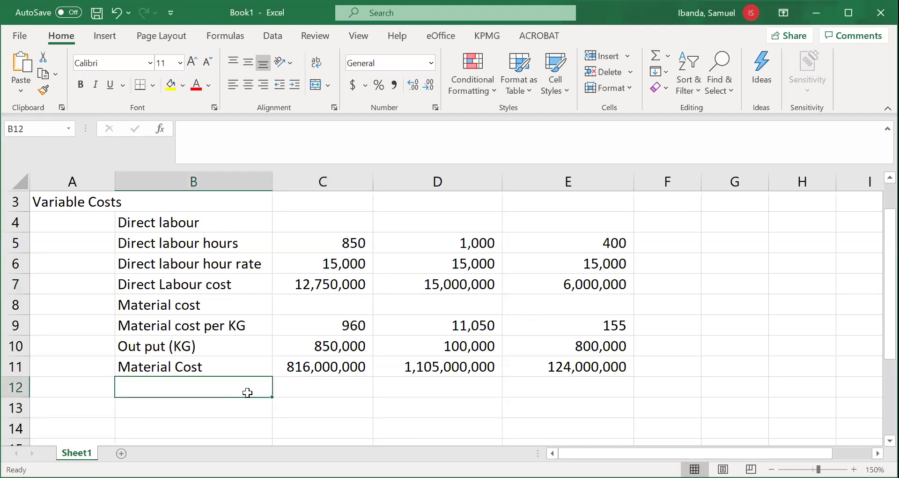
left_click(255, 404)
left_click(254, 388)
type("=")
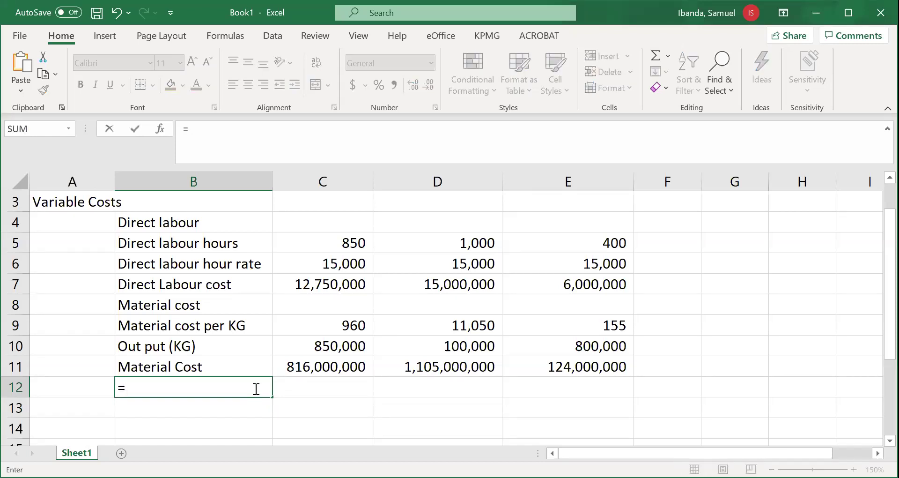
key("BackSpace")
type("Total Variable costs")
Calculate total variable costs in C12 with =C7+C11 and fill the formula across to D12:E12
left_click(317, 390)
type("=")
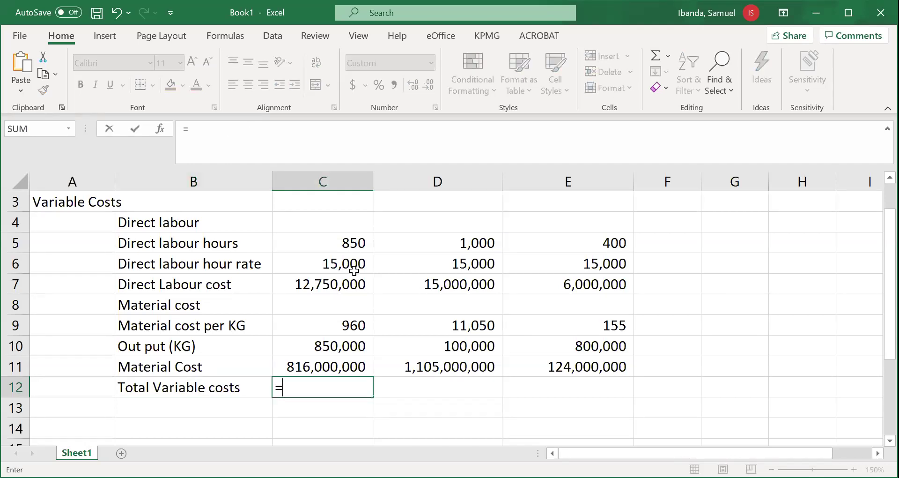
left_click(354, 282)
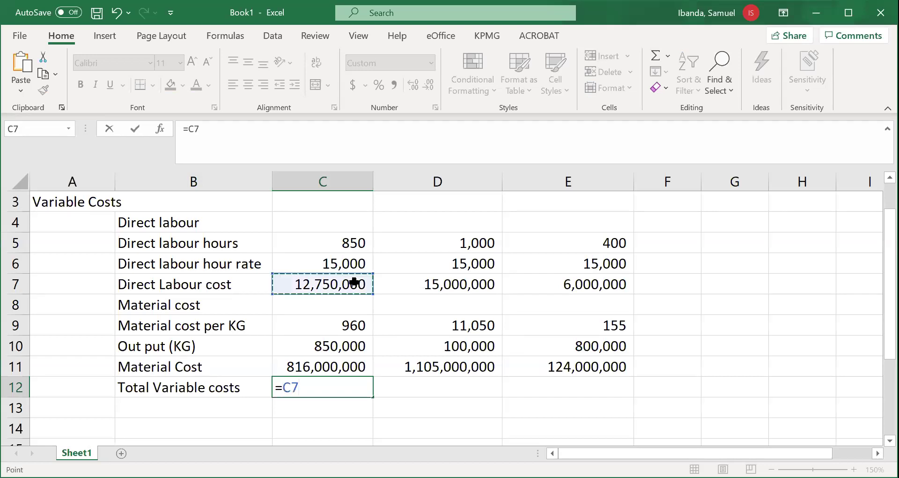
type("+")
left_click(339, 368)
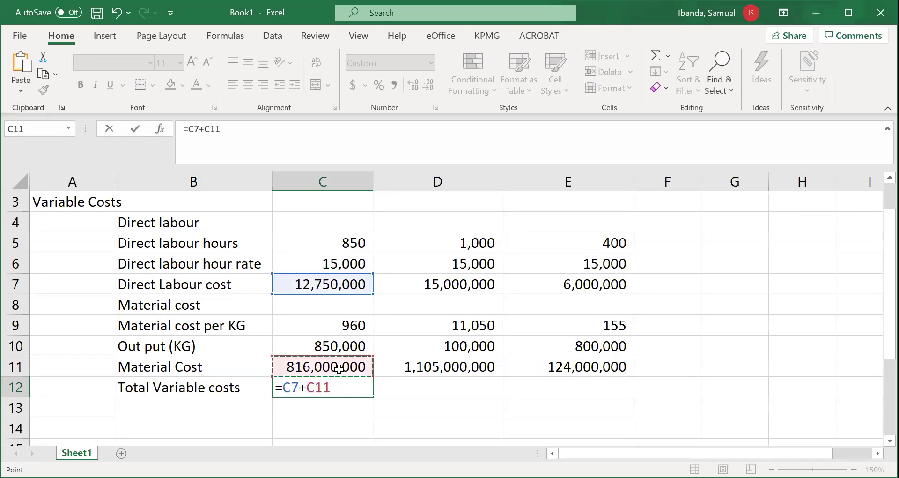
key("ctrl+Return")
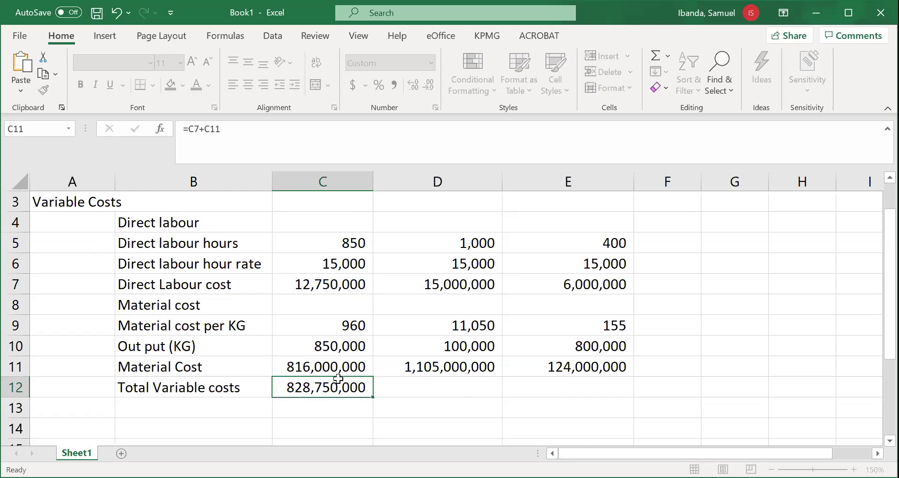
left_click_drag(373, 396, 588, 382)
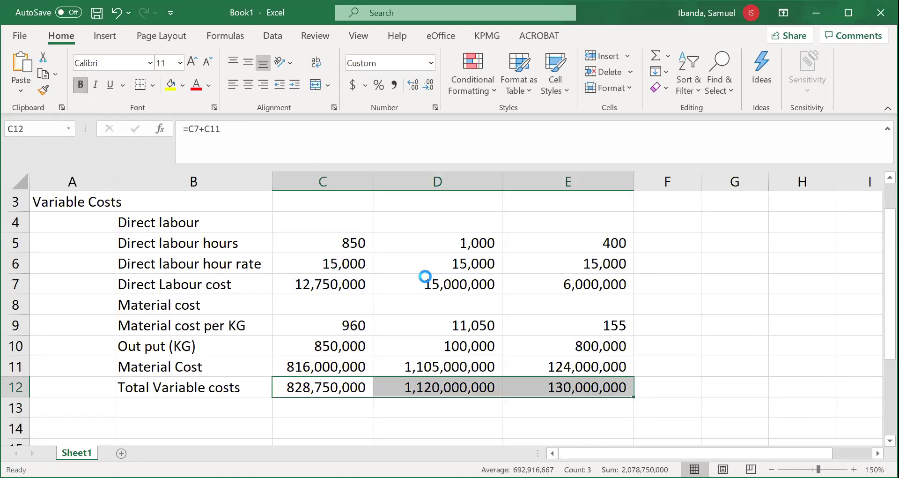
Make the total variable cost figures in C12:E12 bold
key("ctrl+b")
key("Up")
key("Up")
key("Up")
key("Up")
key("Right")
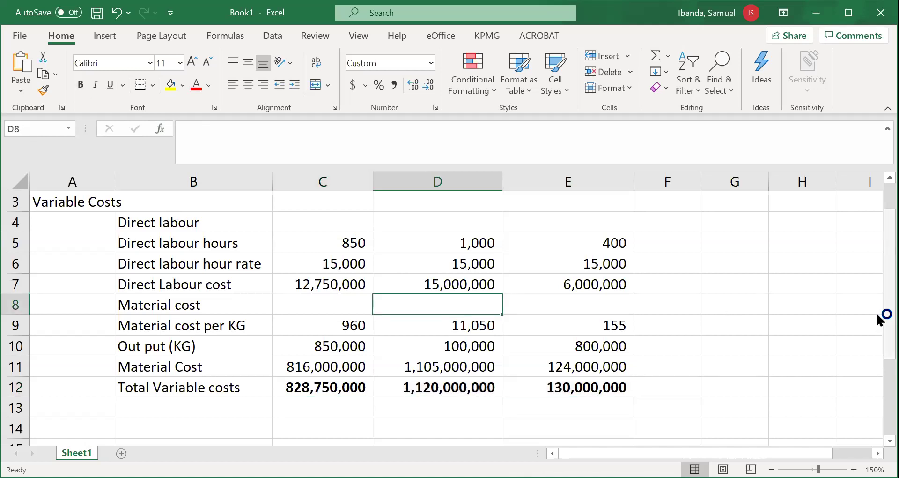
Enter the heading Selling Revenue in cell A14 and widen column A so the heading fits
scroll(877, 300, "up", 1)
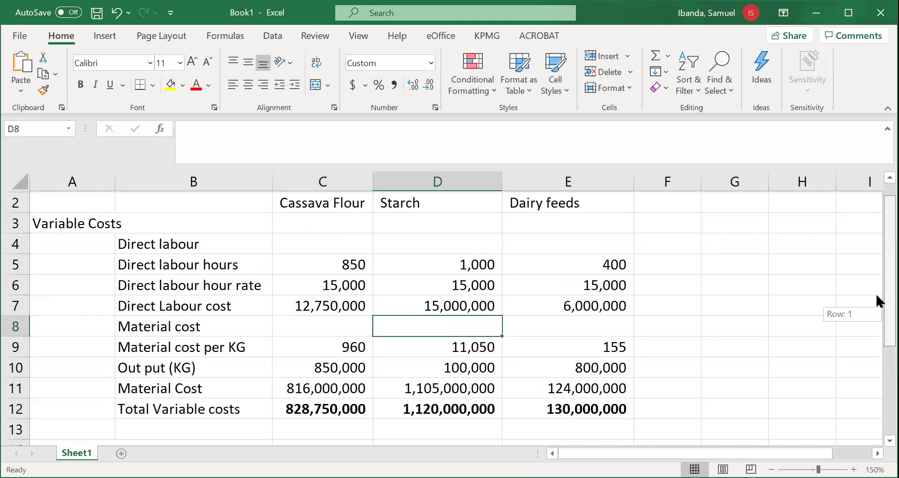
scroll(877, 300, "down", 1)
scroll(876, 309, "down", 1)
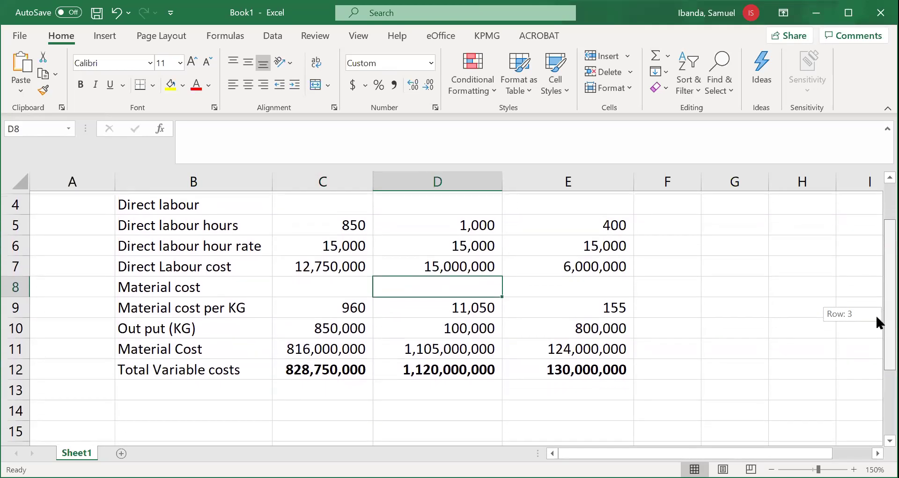
scroll(875, 305, "up", 2)
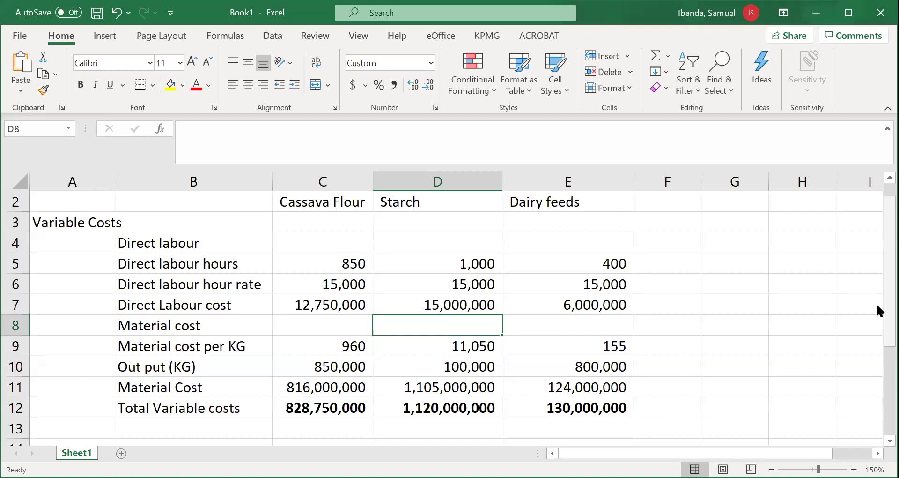
left_click_drag(890, 299, 890, 324)
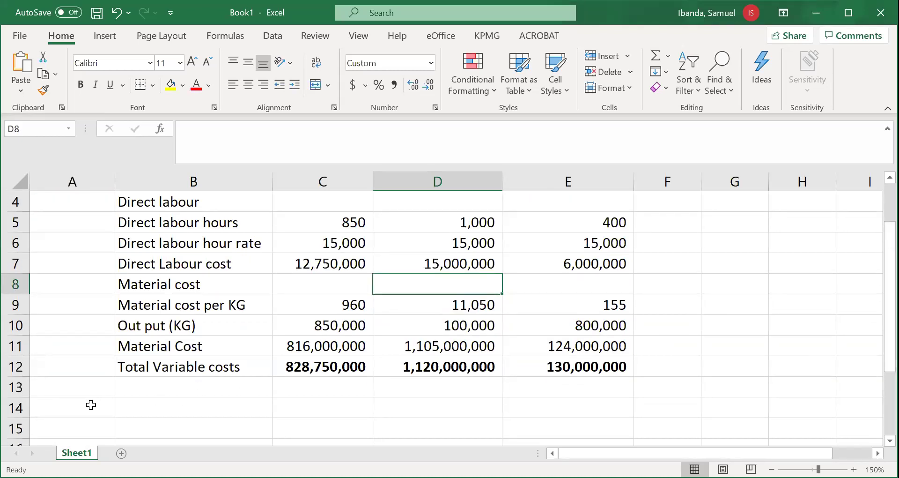
left_click(91, 405)
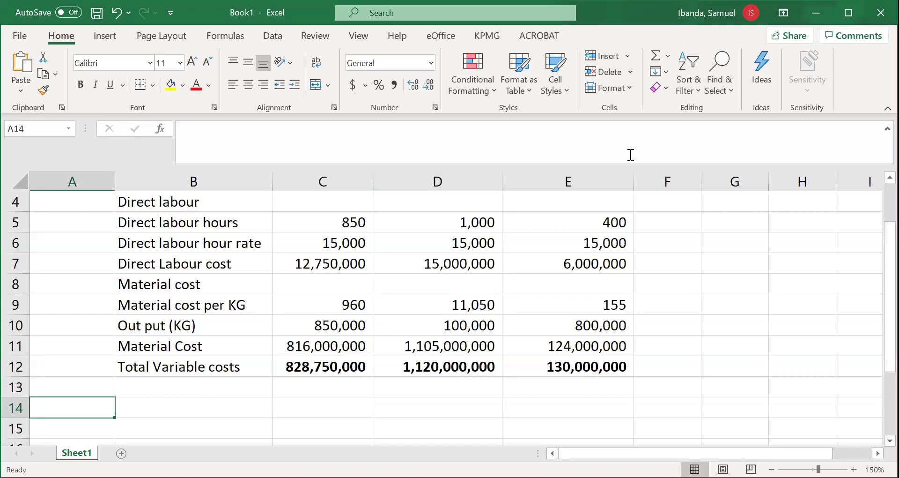
left_click_drag(878, 247, 879, 224)
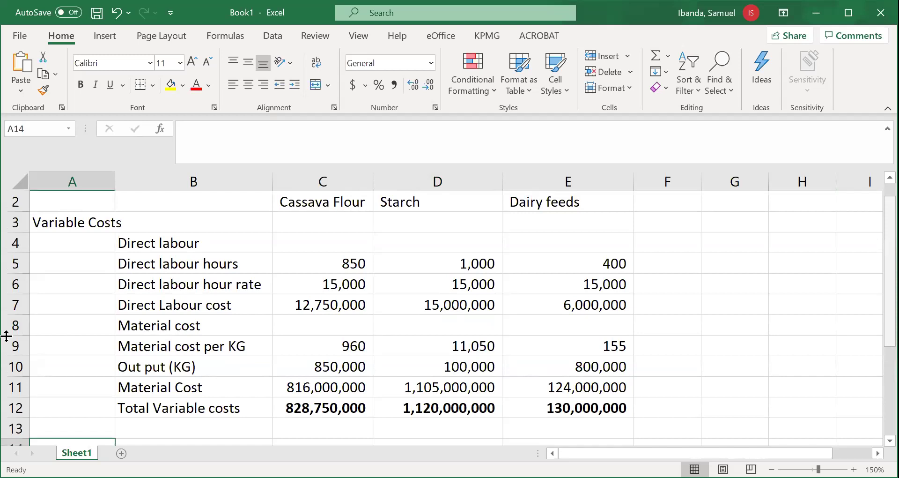
scroll(61, 334, "down", 2)
type("Selling Revenue")
key("Return")
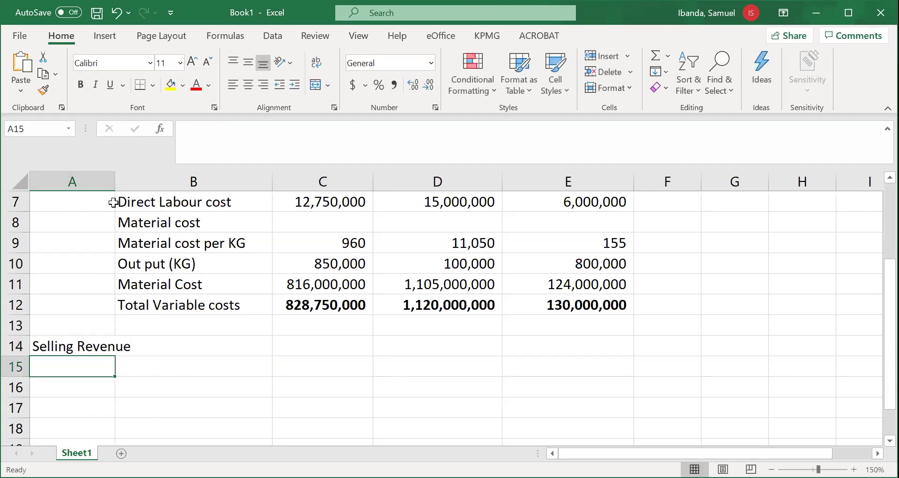
left_click_drag(113, 183, 144, 184)
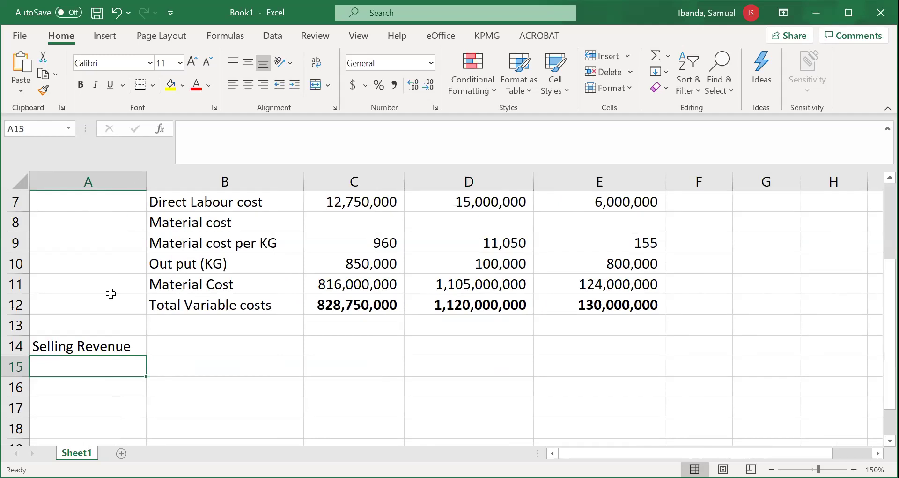
left_click(122, 344)
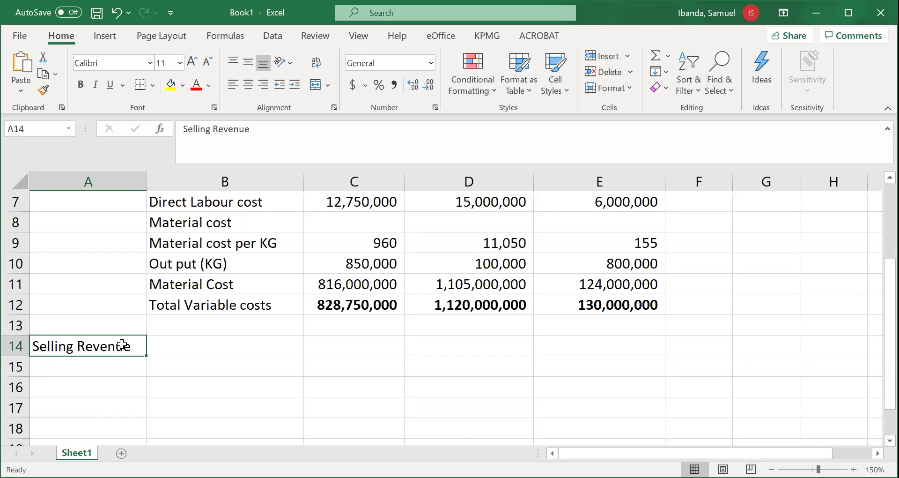
key("ctrl+c")
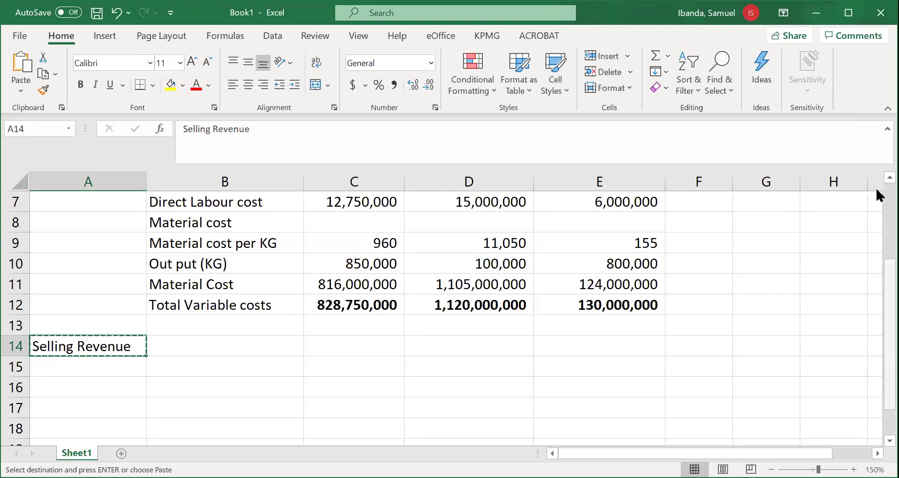
scroll(878, 192, "up", 2)
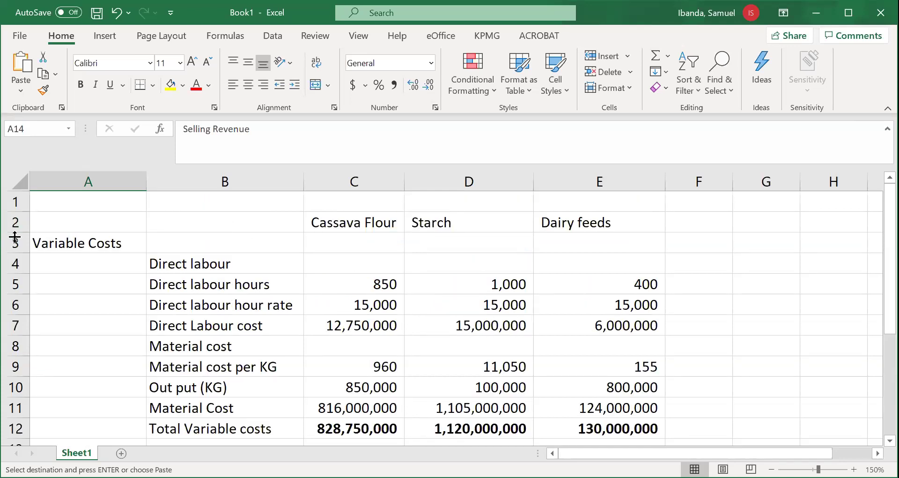
left_click(14, 243)
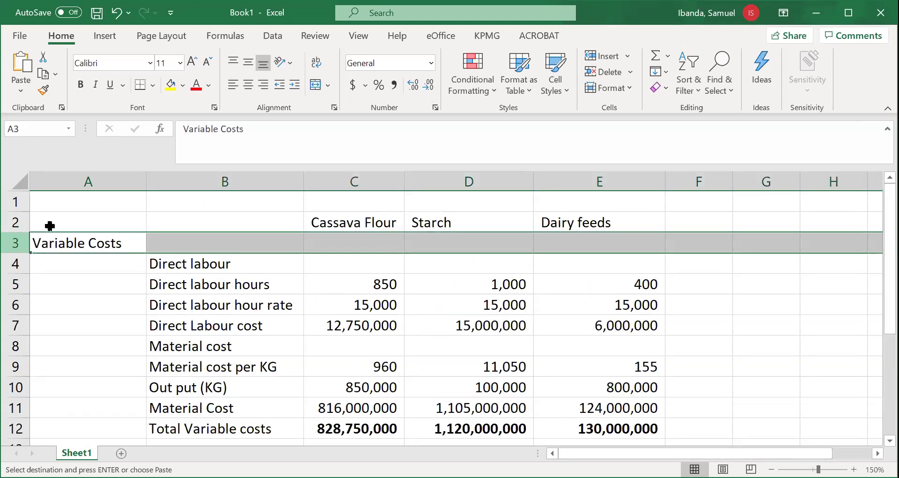
key("Escape")
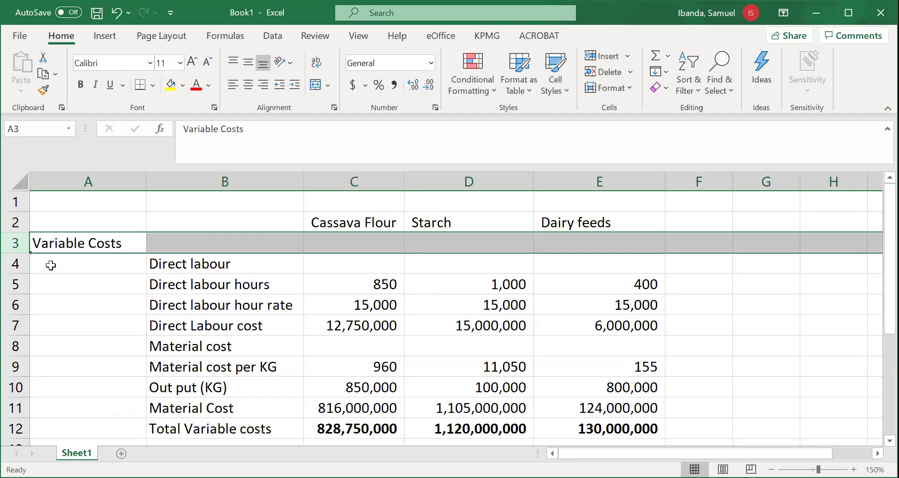
Insert three blank rows above the Variable Costs row, starting at row 3
right_click(23, 243)
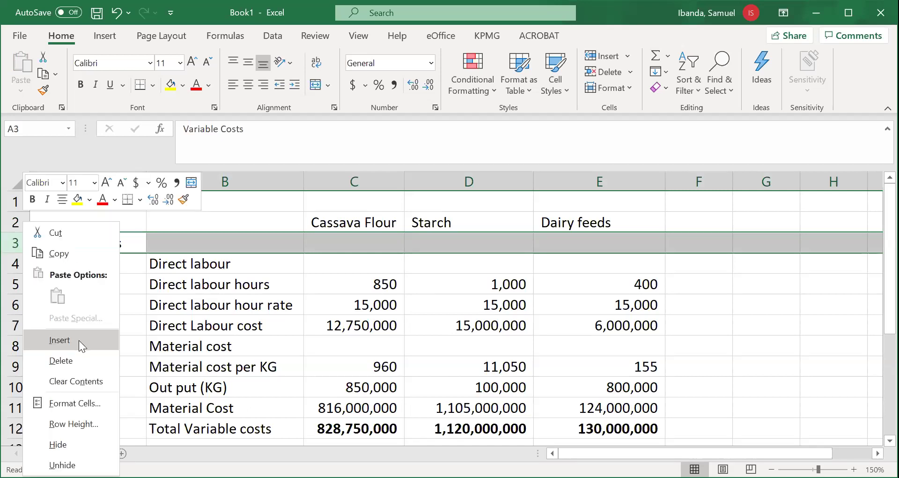
left_click(78, 340)
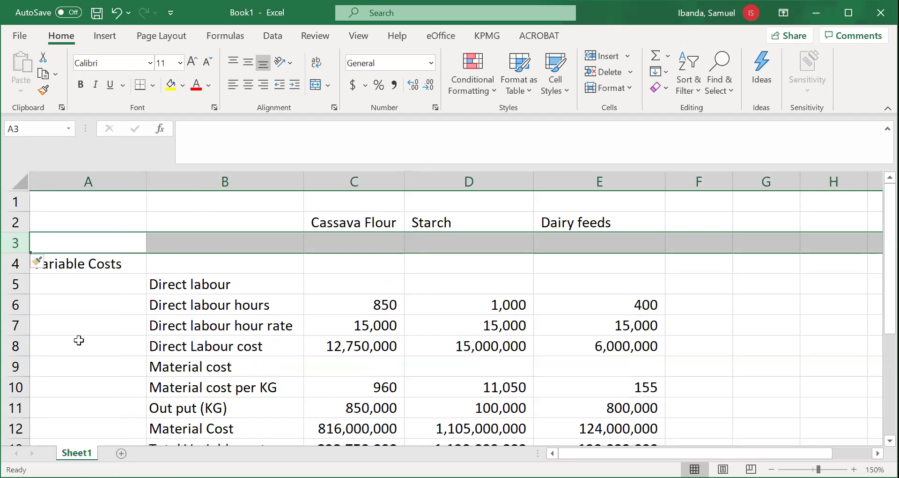
key("ctrl+shift+plus")
right_click(25, 243)
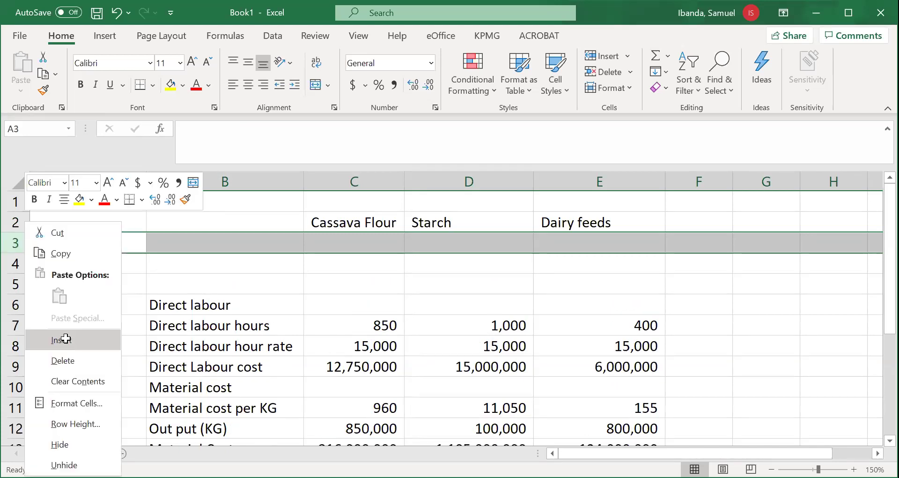
left_click(66, 338)
left_click(230, 261)
left_click(97, 245)
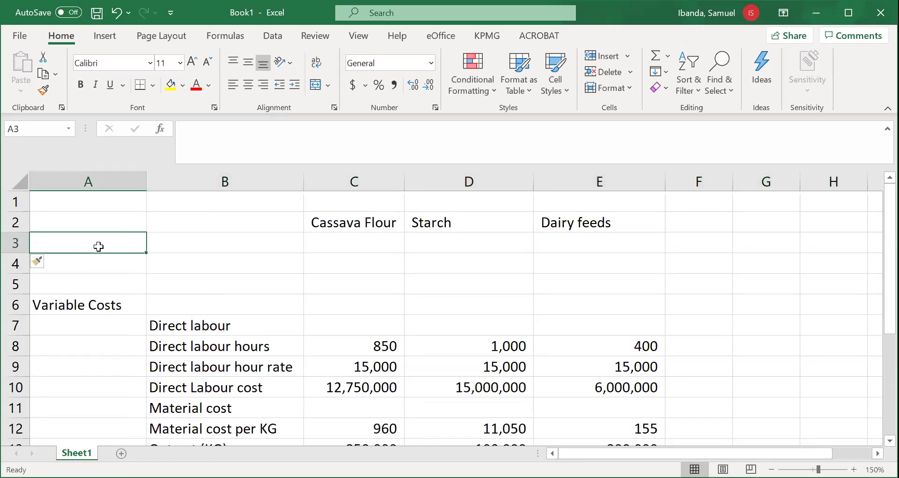
Copy the Selling Revenue heading from A17 and paste it as values into A3
left_click_drag(888, 239, 877, 251)
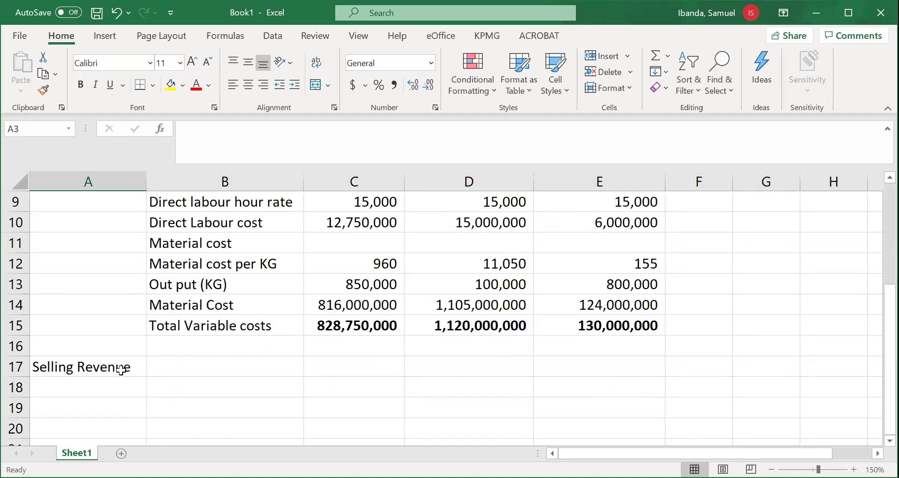
left_click(126, 367)
key("ctrl+c")
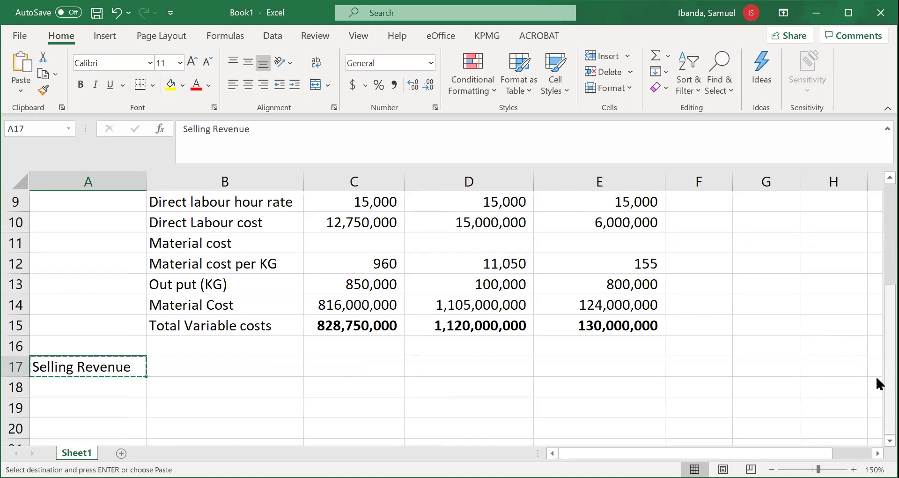
left_click_drag(879, 388, 878, 167)
left_click(96, 242)
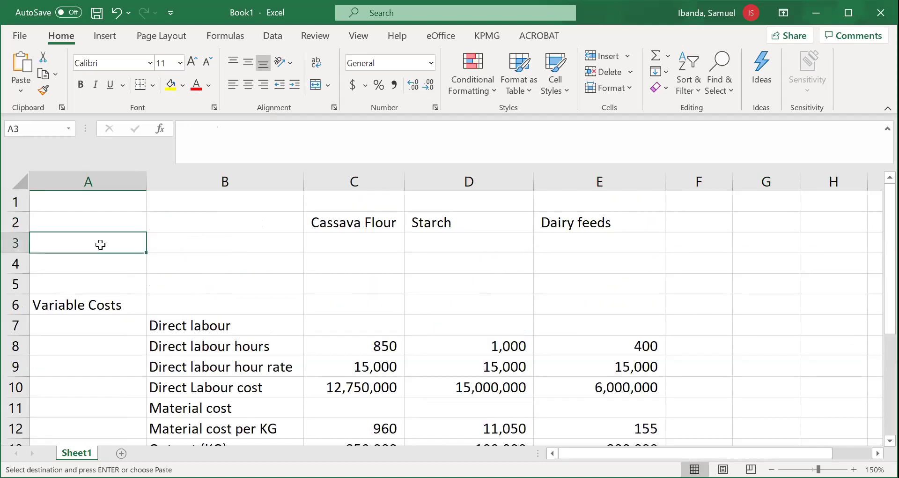
left_click(19, 94)
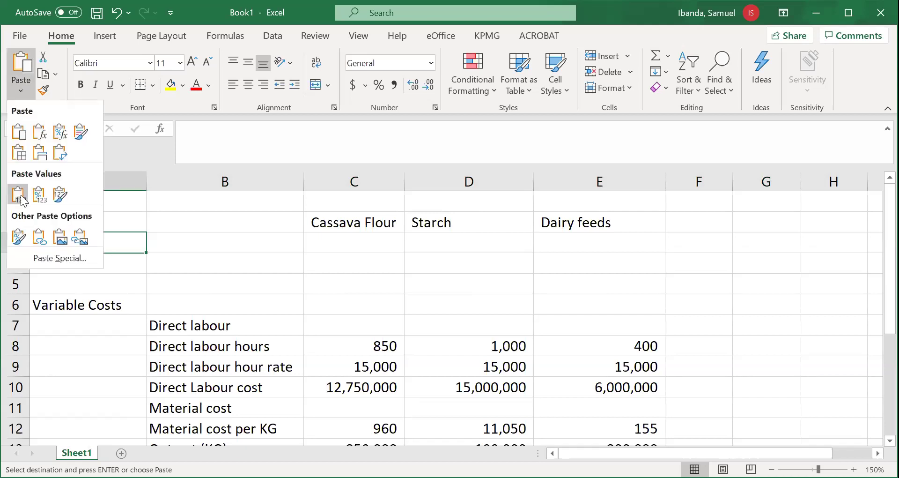
left_click(18, 194)
left_click(257, 233)
left_click(127, 242)
left_click(216, 241)
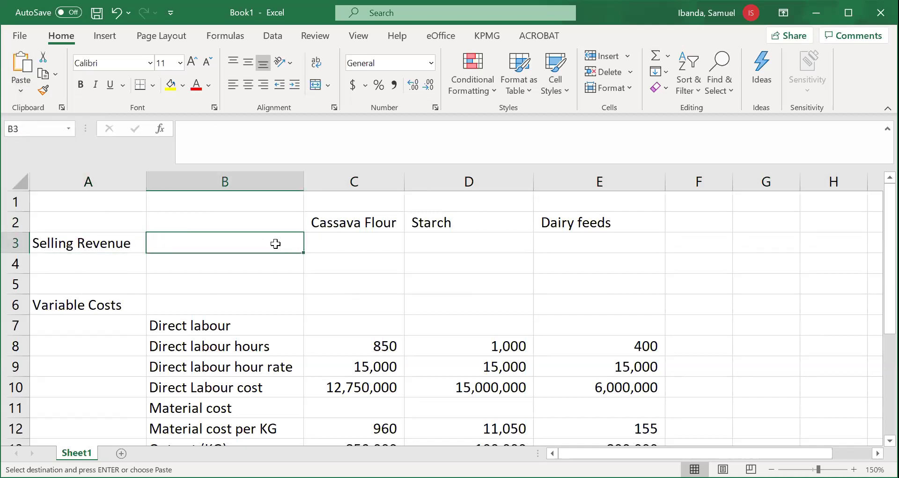
Enter the row labels Selling Price in B3 and Output in B4
type("Se")
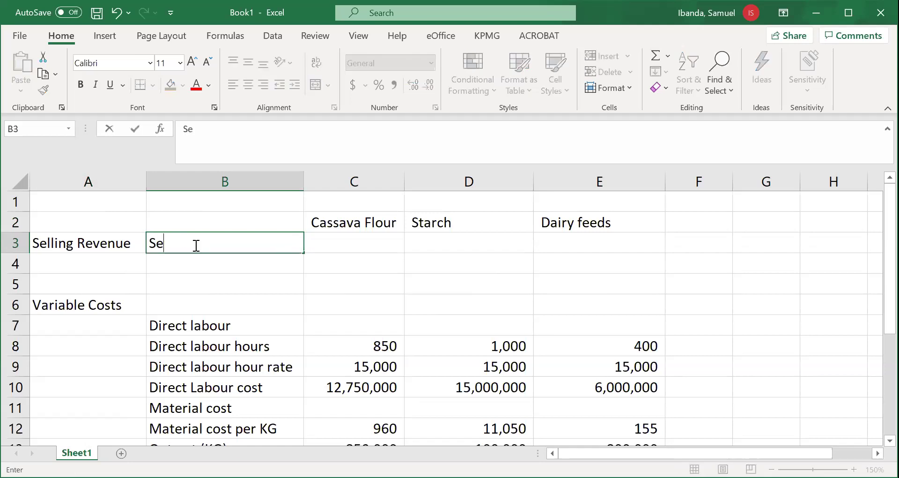
type("lling PRICW")
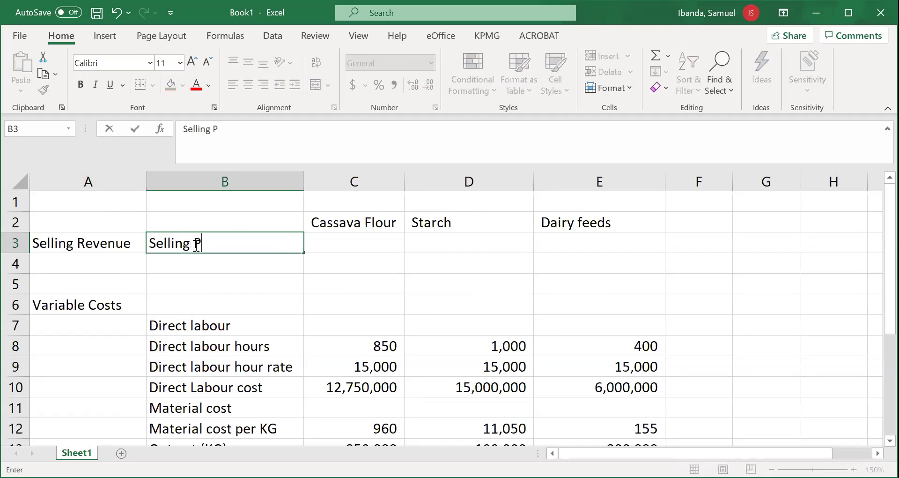
key("BackSpace")
key("BackSpace")
key("BackSpace")
key("BackSpace")
type("rice")
left_click(380, 242)
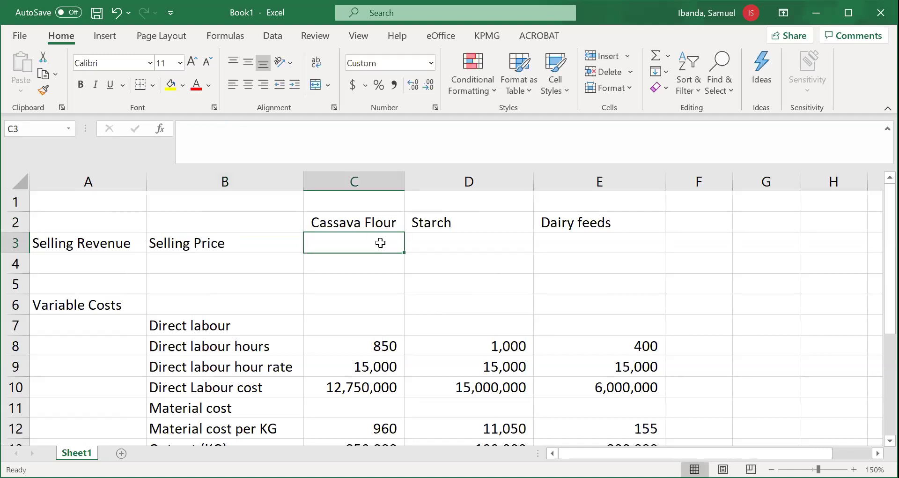
left_click(250, 264)
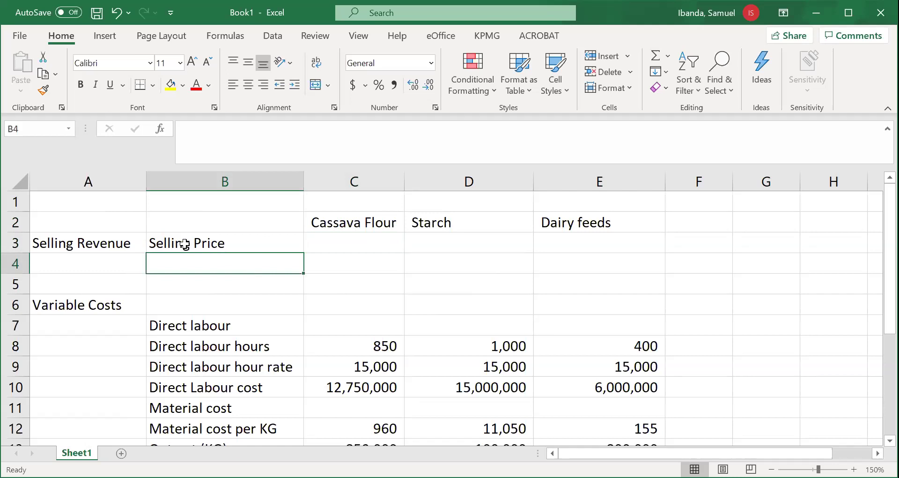
type("Output")
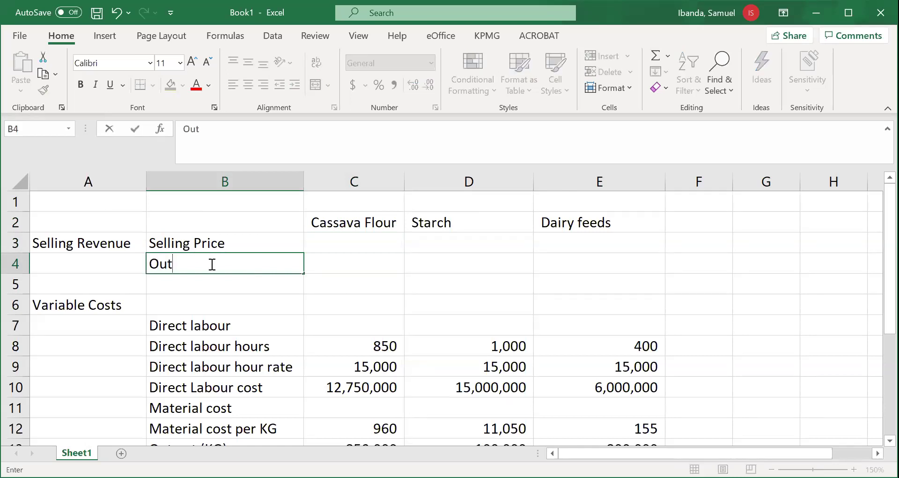
Copy the output figures of the three products from C13:E13 into the Output row at C4:E4
left_click(375, 360)
left_click_drag(880, 267, 880, 305)
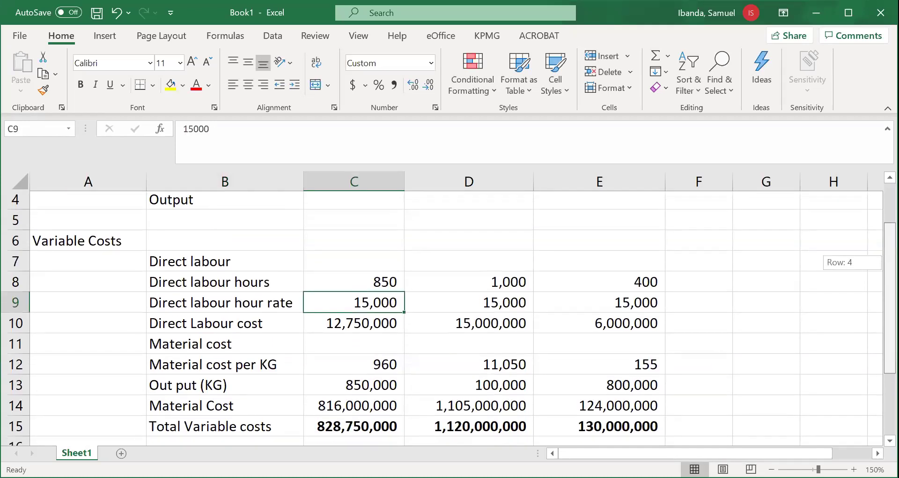
left_click_drag(356, 385, 602, 380)
key("ctrl+c")
left_click_drag(876, 338, 877, 302)
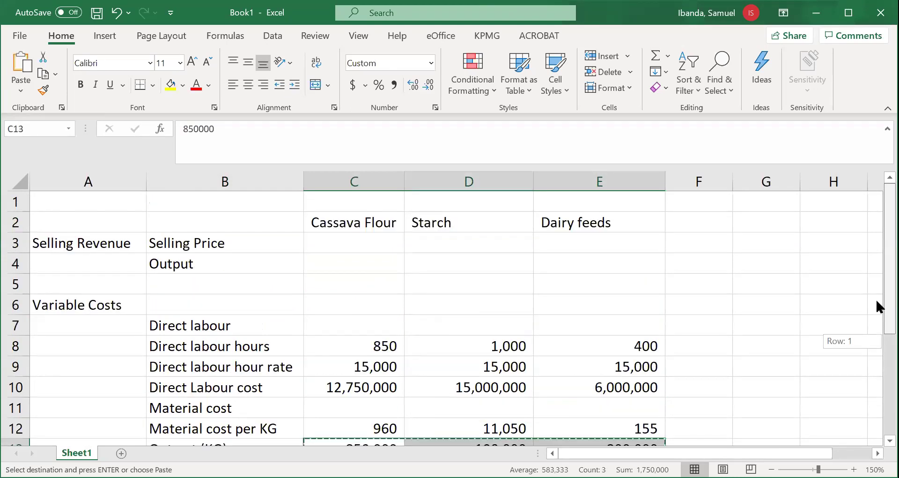
left_click(354, 266)
key("ctrl+v")
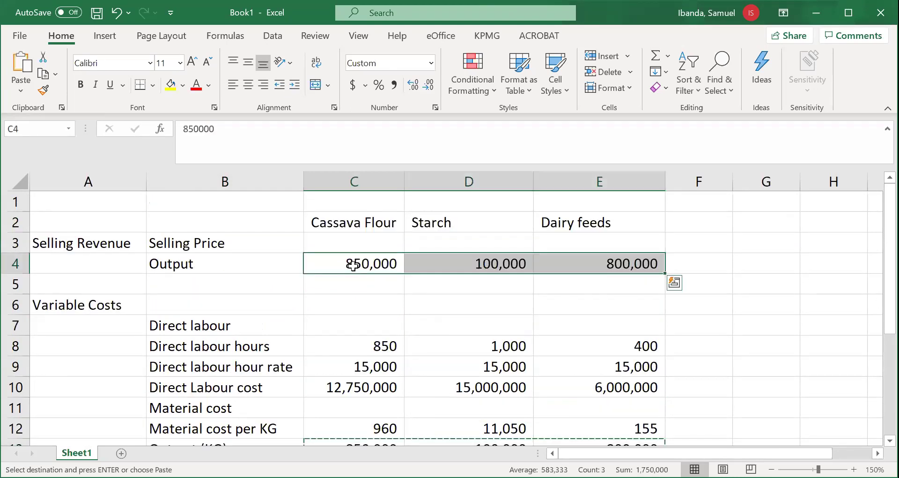
Copy the three products' selling prices per kg from the exam question PDF and paste them into cell C3 in Excel
left_click(374, 243)
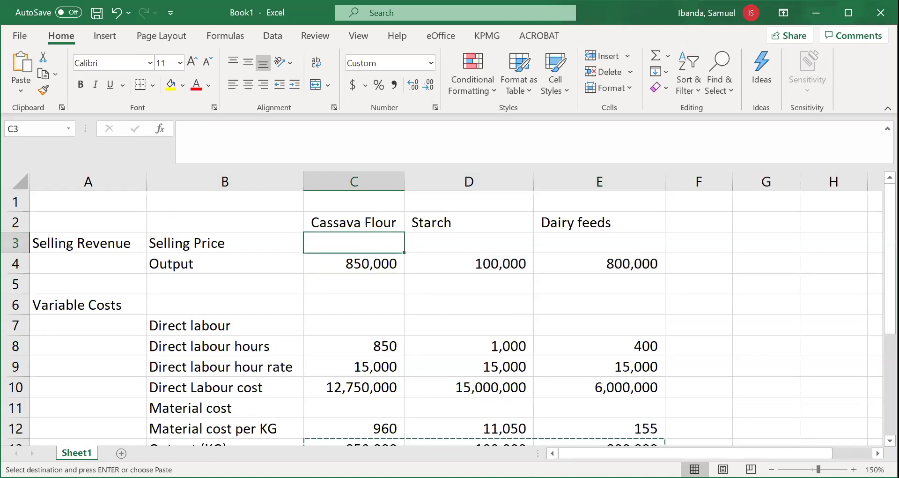
key("alt+Tab")
left_click(608, 265)
left_click_drag(463, 243, 716, 244)
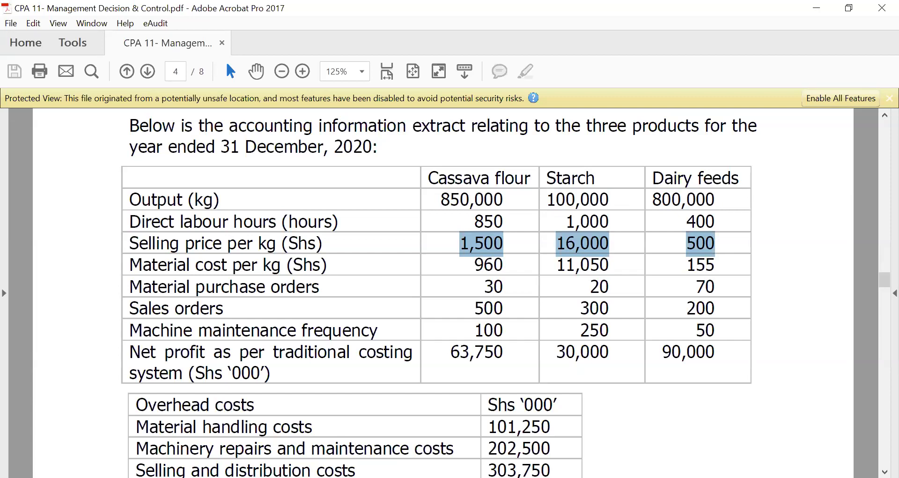
key("alt+Tab")
left_click(21, 90)
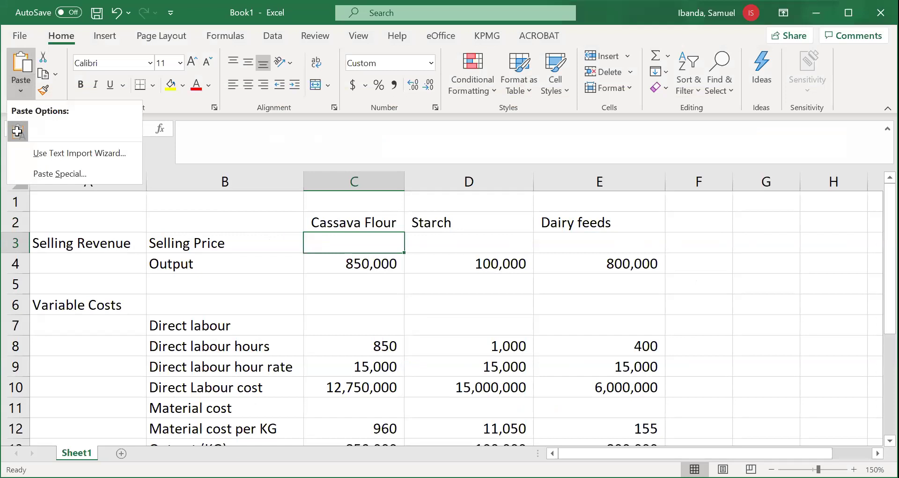
left_click(17, 131)
Separate the pasted selling prices so that C3 holds 1,500, D3 holds 16,000 and E3 holds 500
double_click(347, 241)
left_click_drag(346, 241, 446, 240)
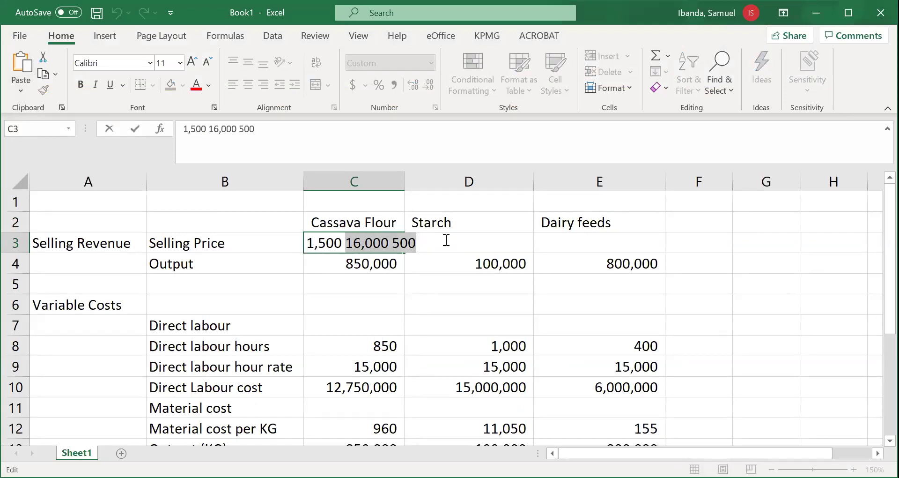
key("Delete")
left_click(505, 265)
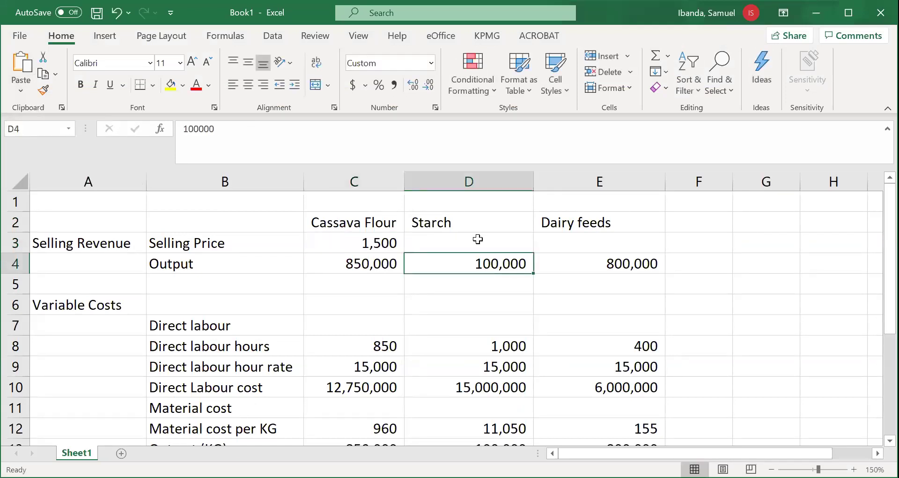
left_click(477, 239)
key("ctrl+v")
double_click(456, 242)
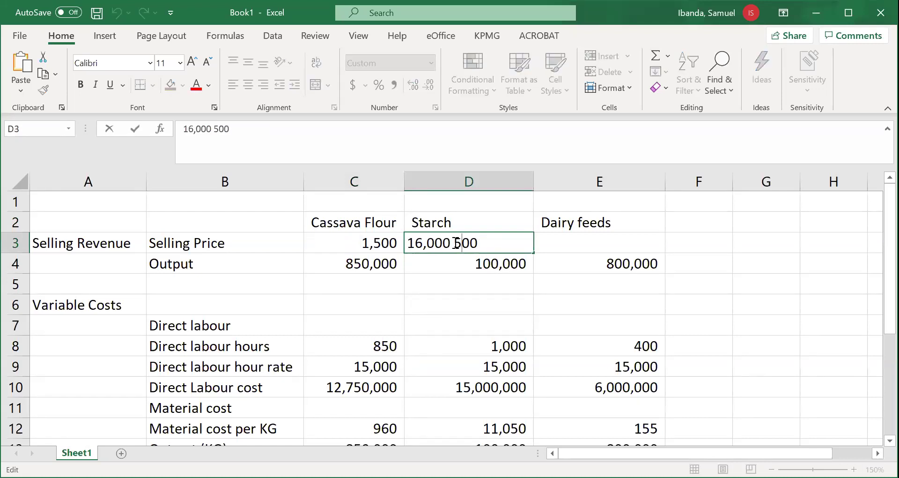
left_click_drag(456, 243, 499, 242)
key("ctrl+x")
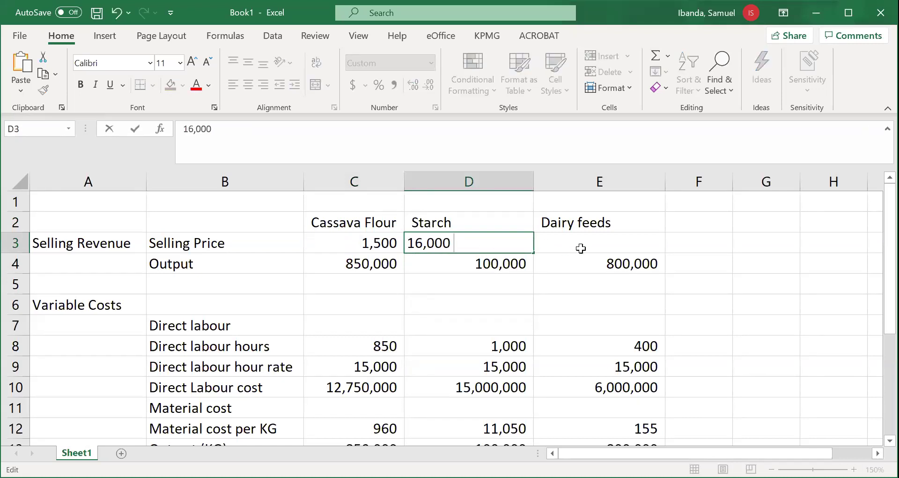
left_click(580, 247)
key("ctrl+v")
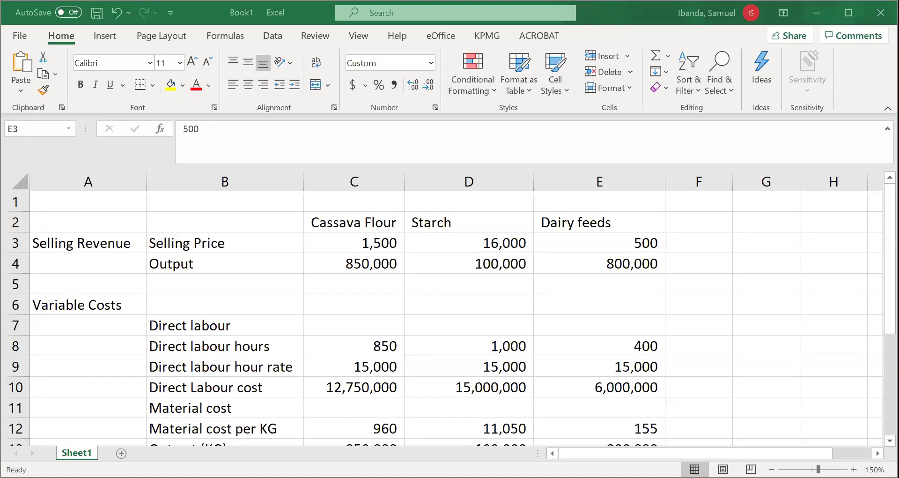
Enter the row label Revenue in cell B5
left_click(199, 283)
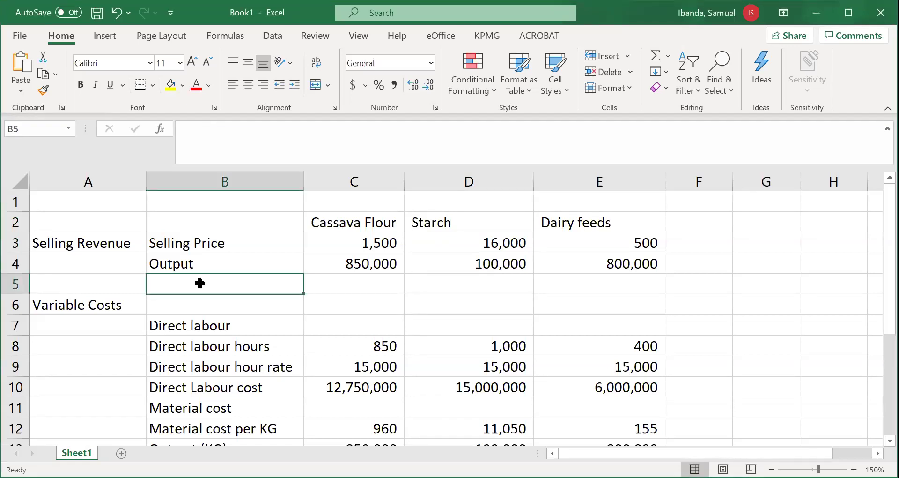
type("Selling P")
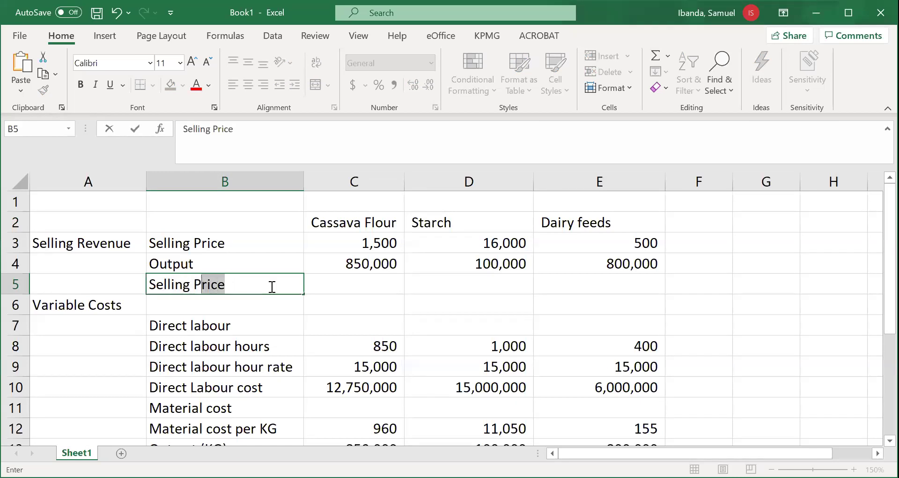
key("BackSpace")
key("BackSpace")
type("Revenue")
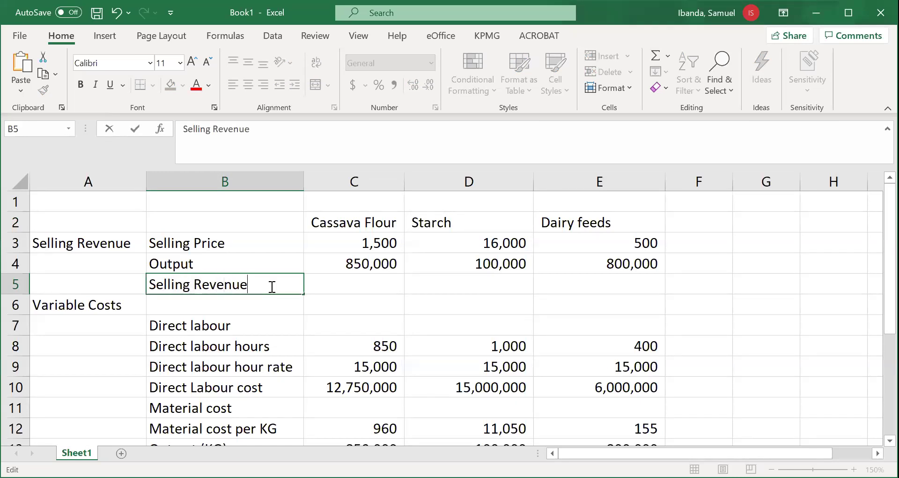
left_click_drag(193, 284, 132, 293)
key("BackSpace")
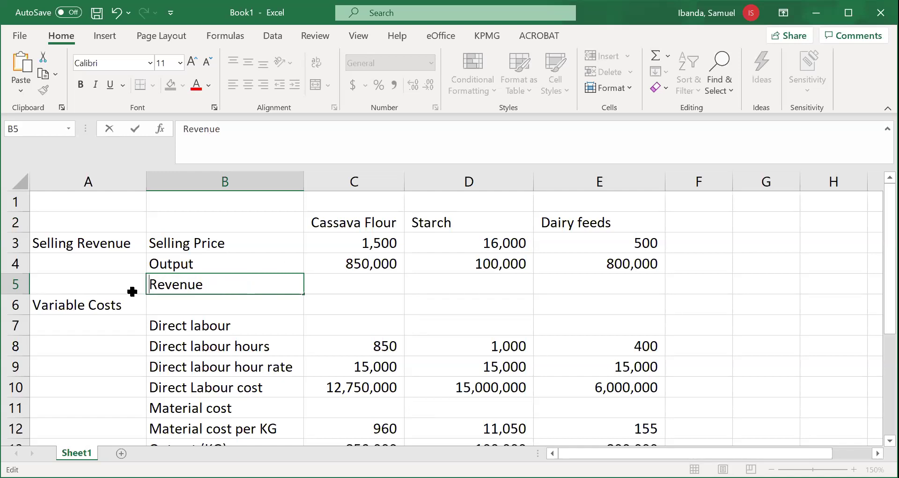
Calculate the cassava flour revenue in C5 as selling price times output with the formula =C3*C4
left_click(378, 289)
type("=")
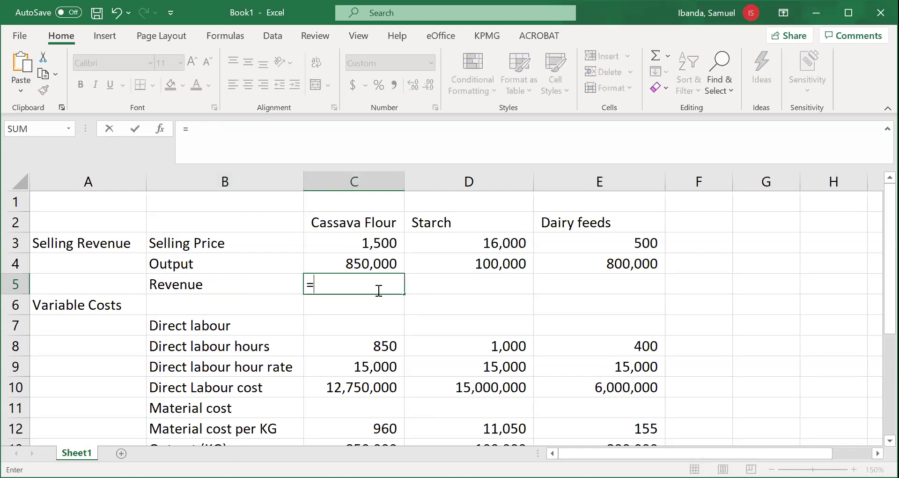
left_click(380, 239)
type("*")
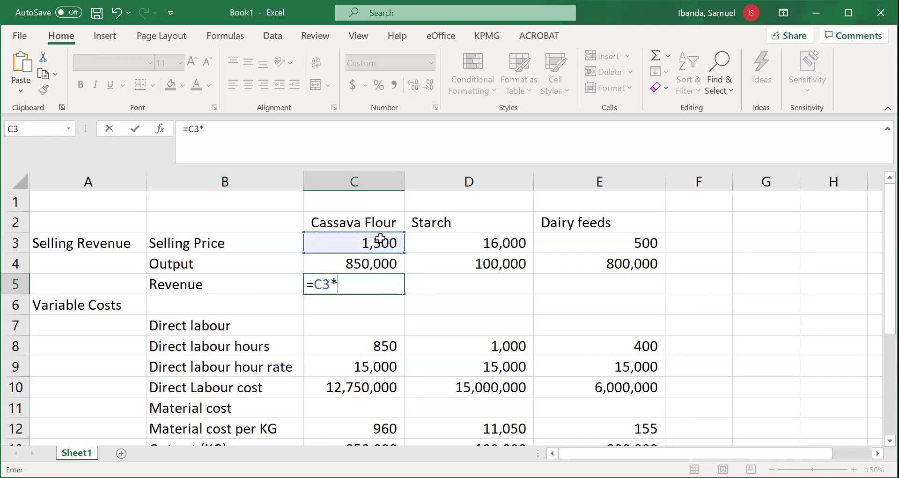
left_click(381, 266)
key("Return")
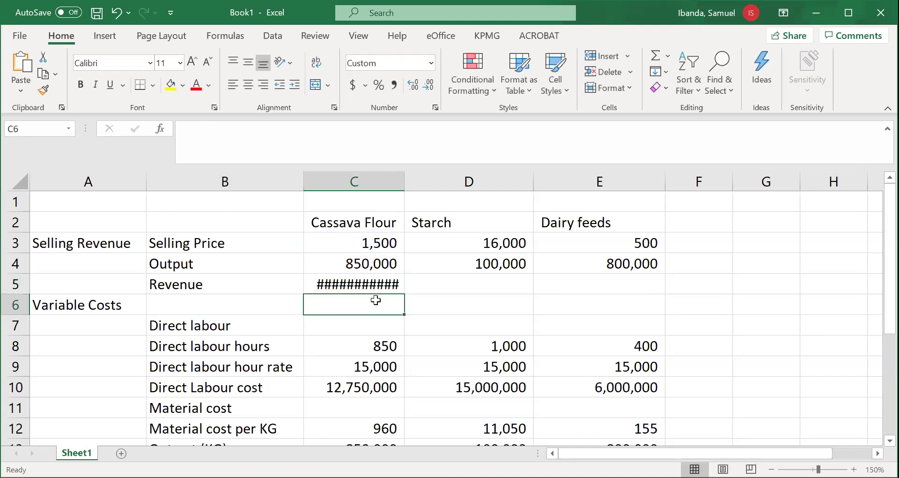
Widen column C to fit the revenue figure and extend the revenue formula to D5:E5 for starch and dairy feeds
left_click(385, 281)
left_click_drag(402, 182, 424, 182)
left_click_drag(498, 291, 638, 279)
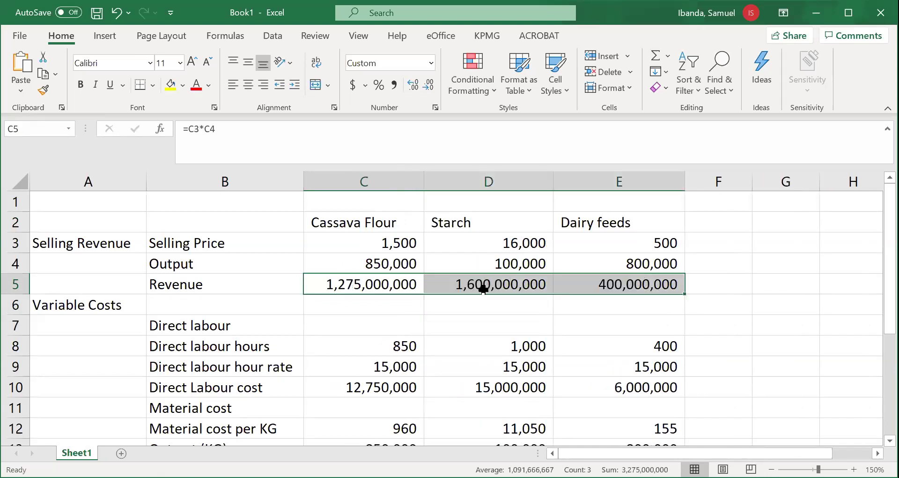
left_click(483, 287)
left_click(412, 289)
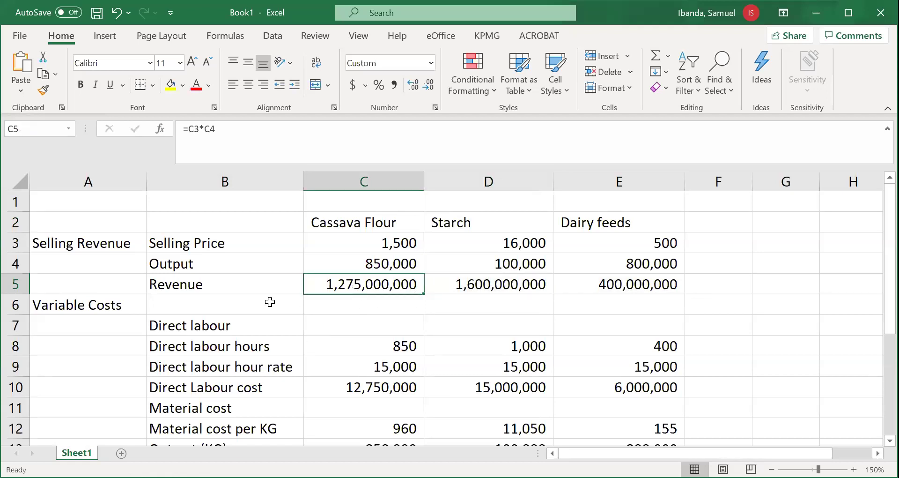
double_click(218, 289)
type("\"09")
key("BackSpace")
key("BackSpace")
key("BackSpace")
type("(00")
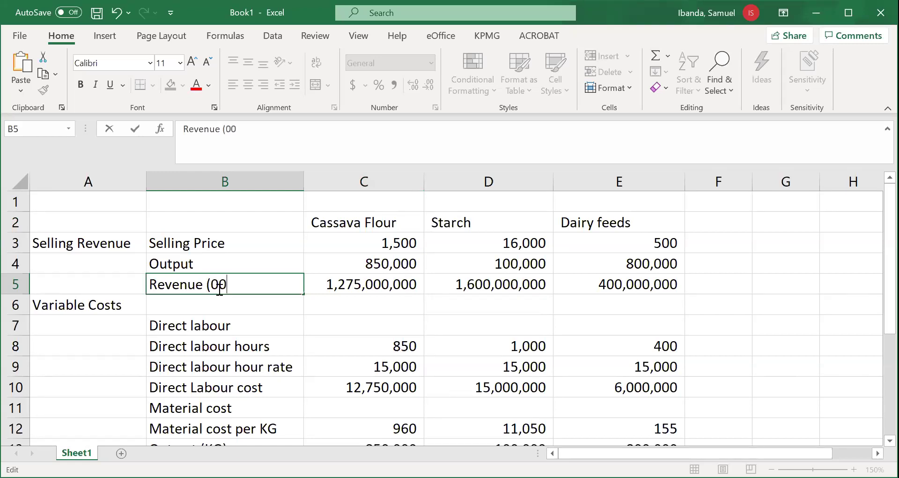
type("0)")
key("BackSpace")
key("BackSpace")
key("BackSpace")
key("BackSpace")
key("BackSpace")
left_click(405, 339)
left_click(389, 305)
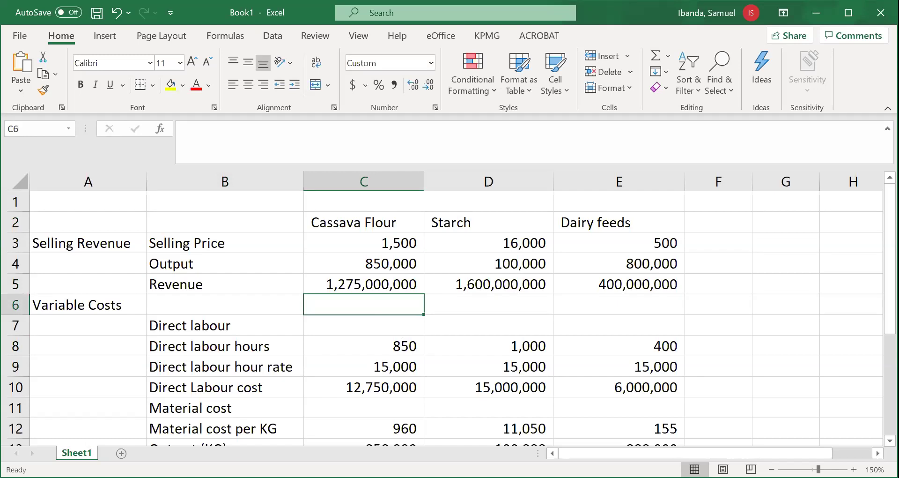
Replace the leftover heading in A17, below the total variable costs, with Contribution
left_click_drag(880, 280, 879, 384)
left_click(140, 370)
key("Delete")
type("Cot")
key("BackSpace")
type("ntribution")
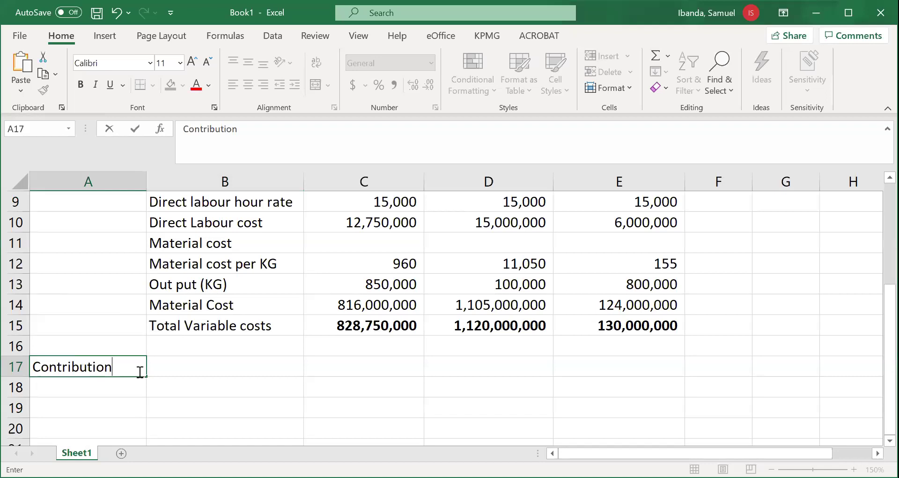
Calculate contribution in C17 as revenue less total variable costs (=C5-C15) and fill the formula across to E17
left_click(268, 360)
left_click(343, 362)
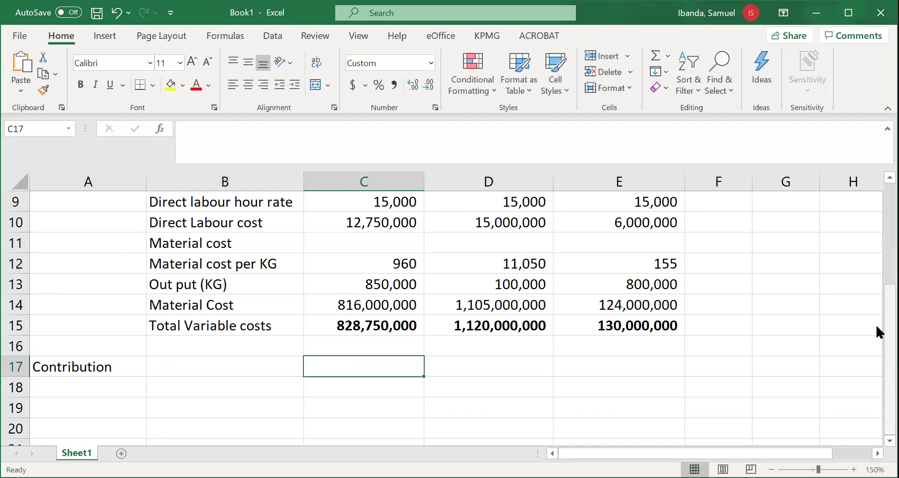
left_click_drag(876, 325, 876, 279)
type("=")
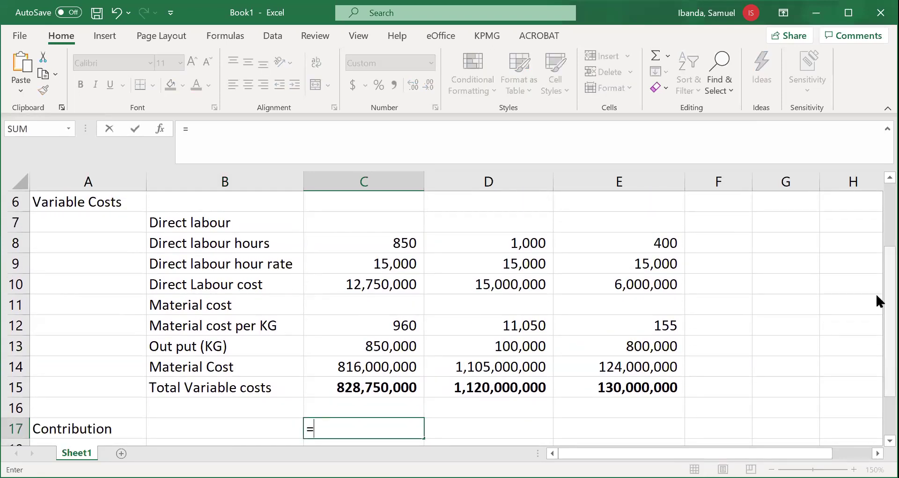
scroll(355, 238, "up", 1)
left_click(372, 245)
type("-")
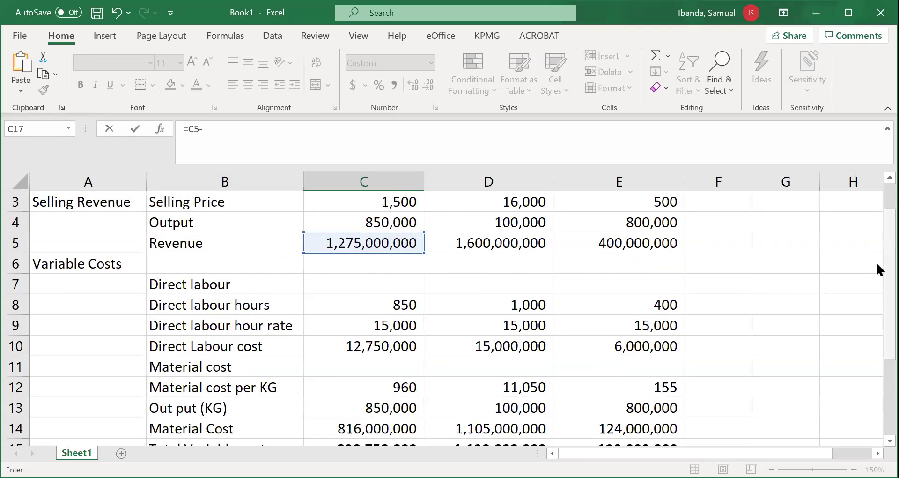
scroll(388, 359, "down", 1)
left_click(387, 366)
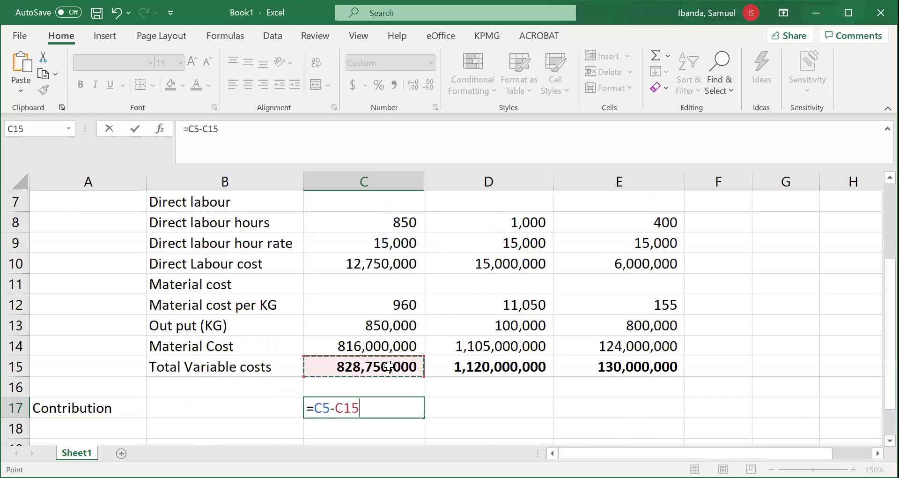
key("Return")
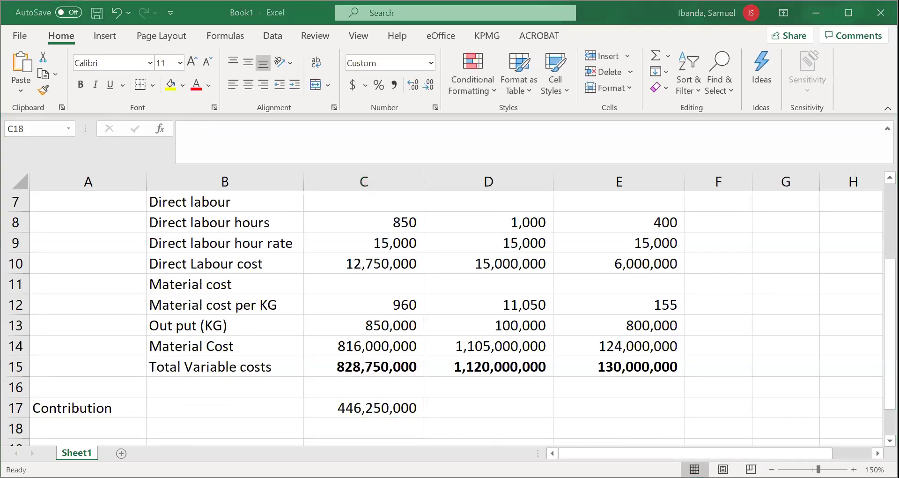
left_click(421, 410)
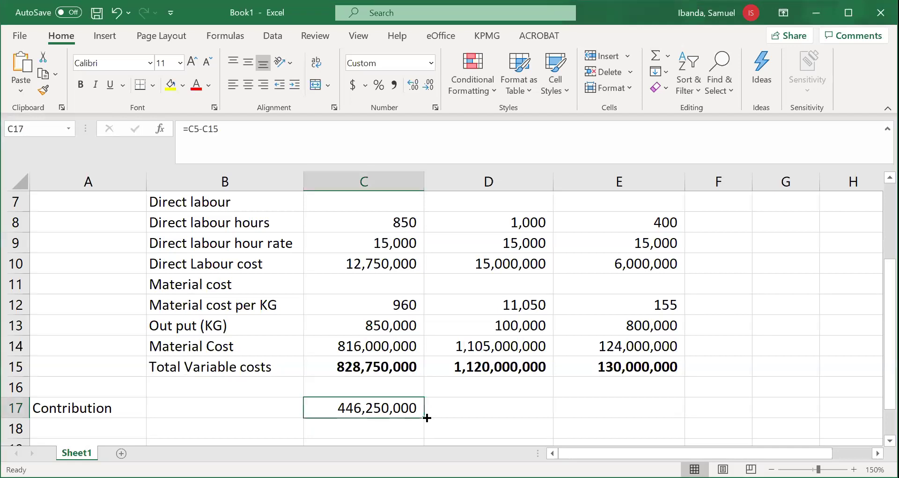
left_click_drag(628, 411, 628, 410)
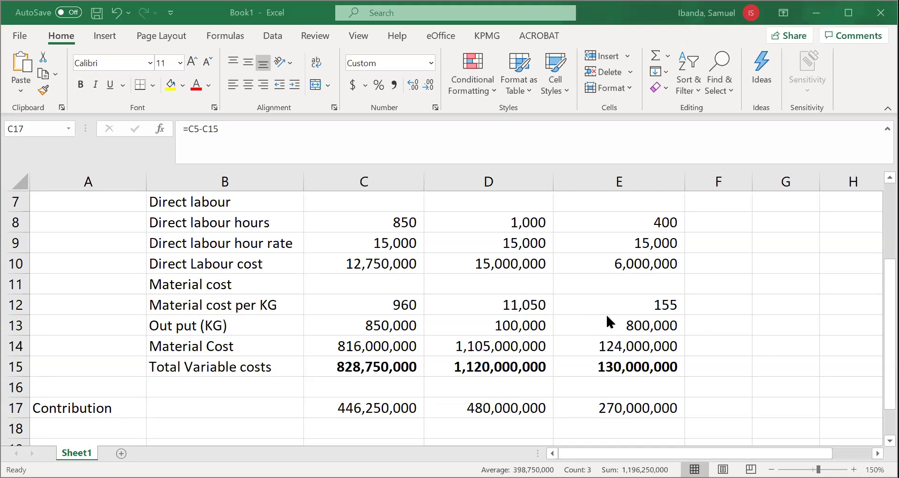
Make the Contribution heading in A17 bold
left_click(123, 406)
left_click(234, 405)
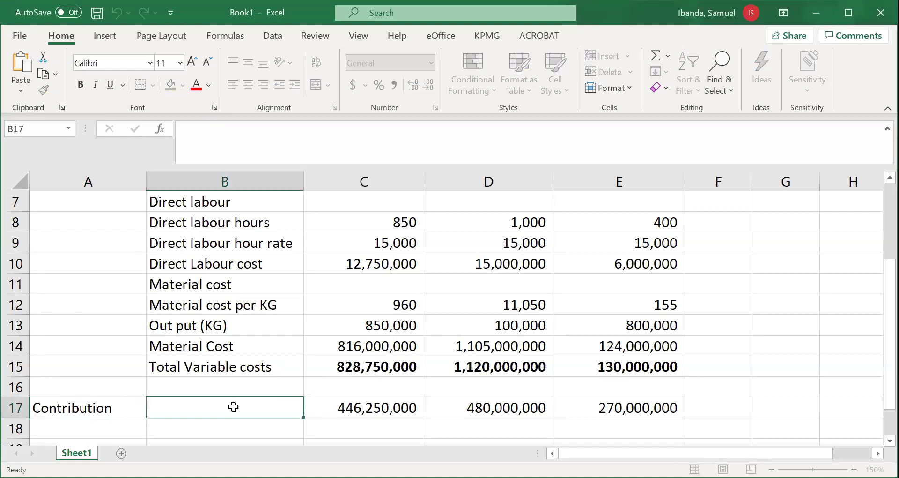
left_click(134, 411)
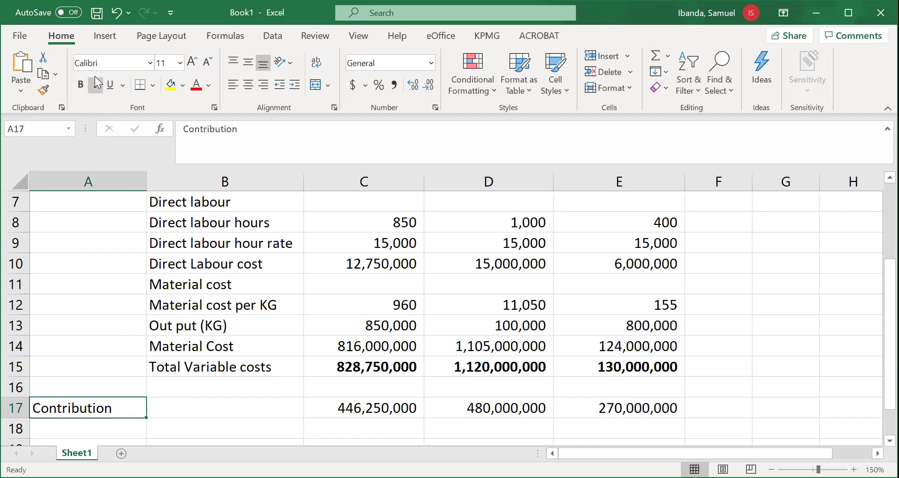
left_click(82, 85)
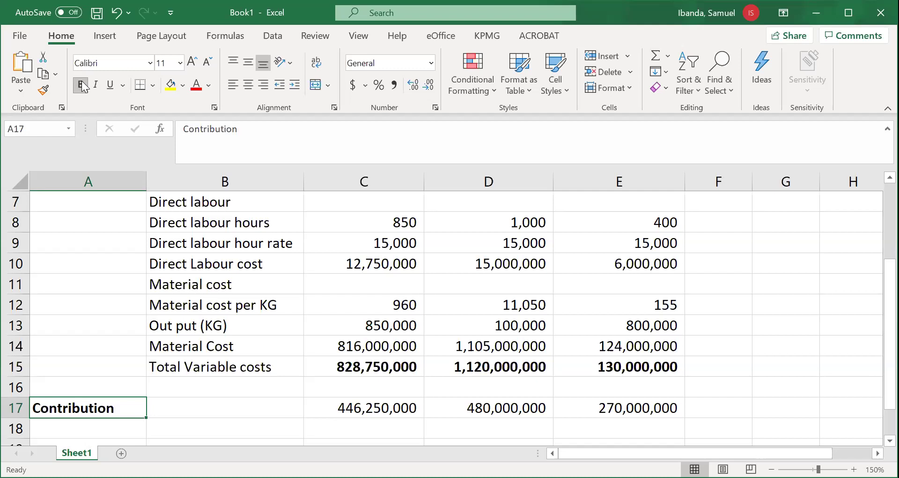
Add the heading Over Head (Fixed cost) in A19 and widen column A to about 18.36 to fit it
left_click_drag(888, 291, 889, 287)
scroll(878, 450, "down", 2)
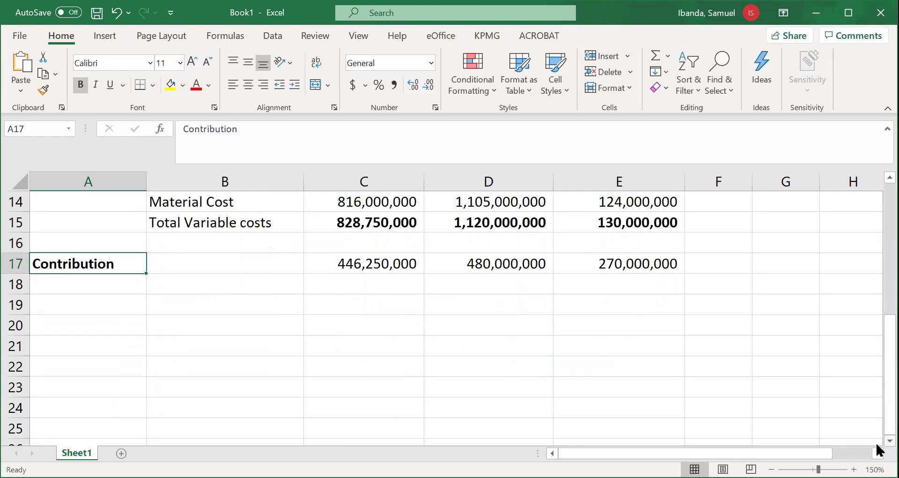
left_click(78, 304)
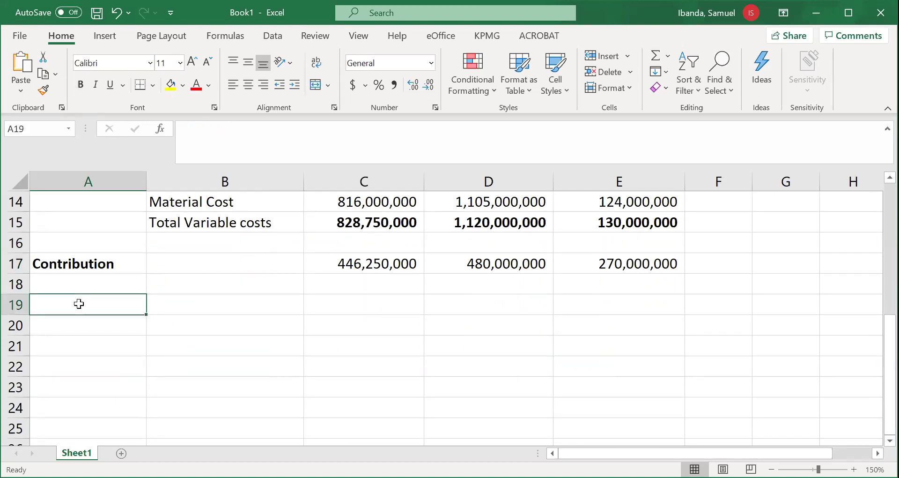
type("Ove")
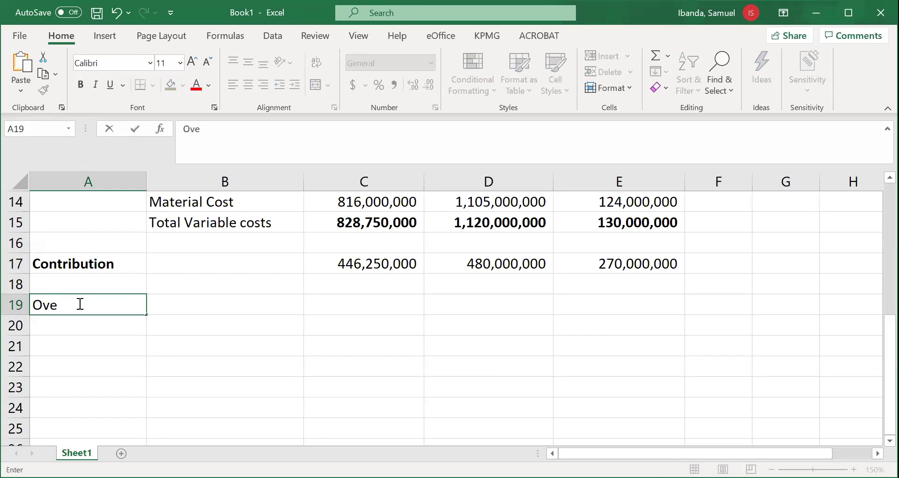
type("r Head (")
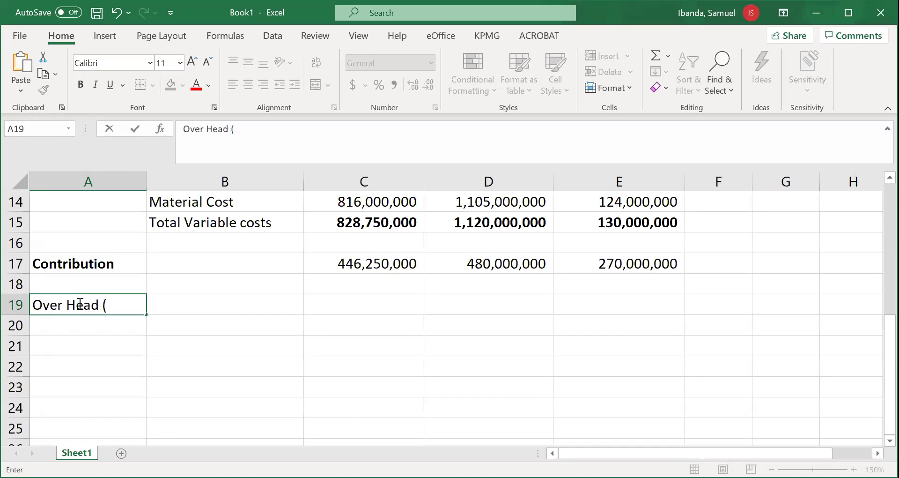
type("Fixed cost)")
key("Return")
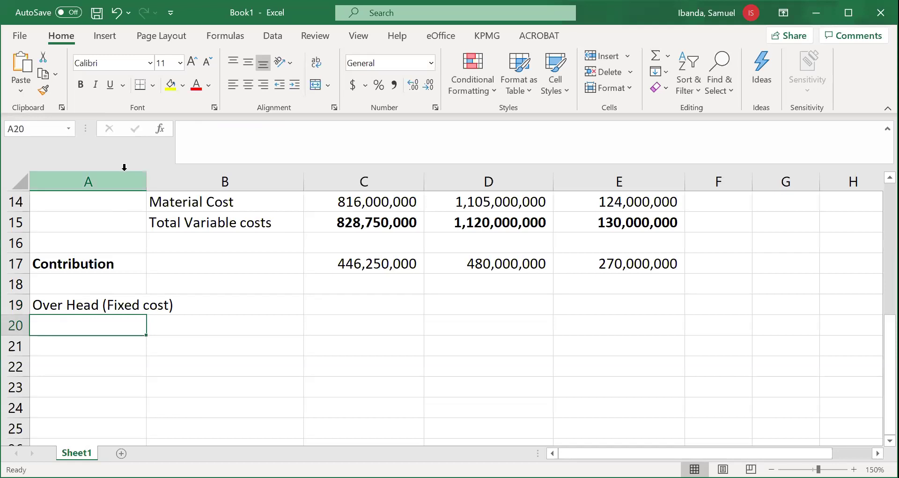
left_click_drag(146, 182, 176, 182)
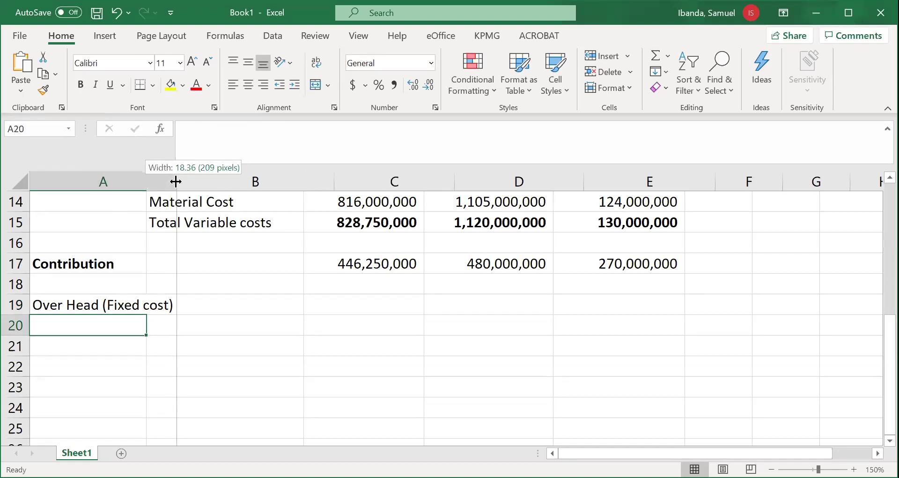
left_click(277, 298)
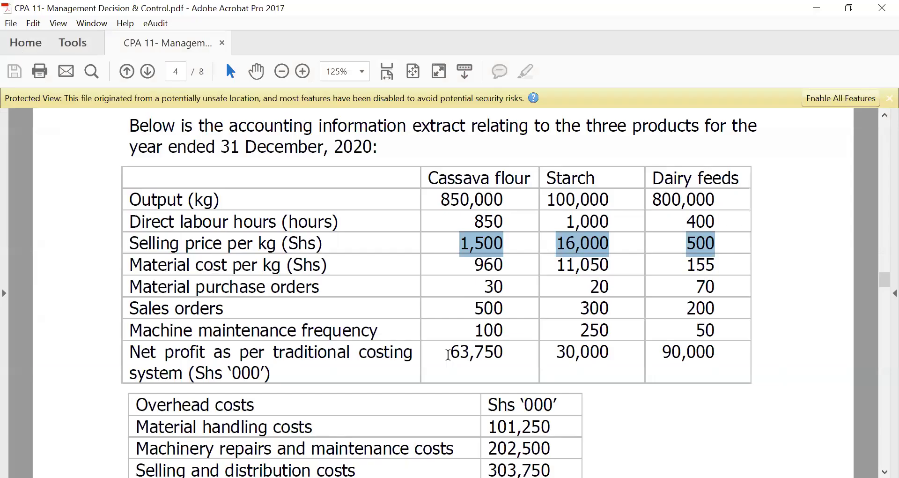
Examine the traditional-costing net profits and overhead costs in the question PDF, and review the Excel schedule down to the overhead heading
left_click_drag(450, 351, 684, 357)
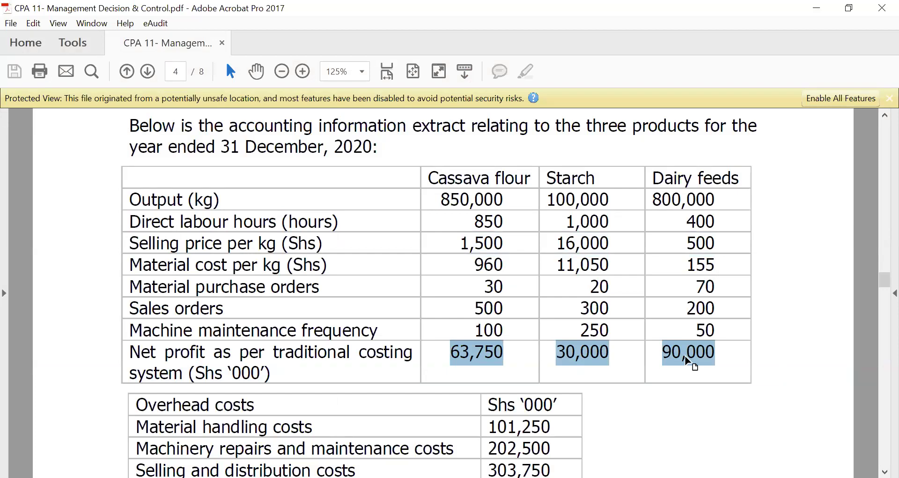
left_click_drag(880, 281, 879, 286)
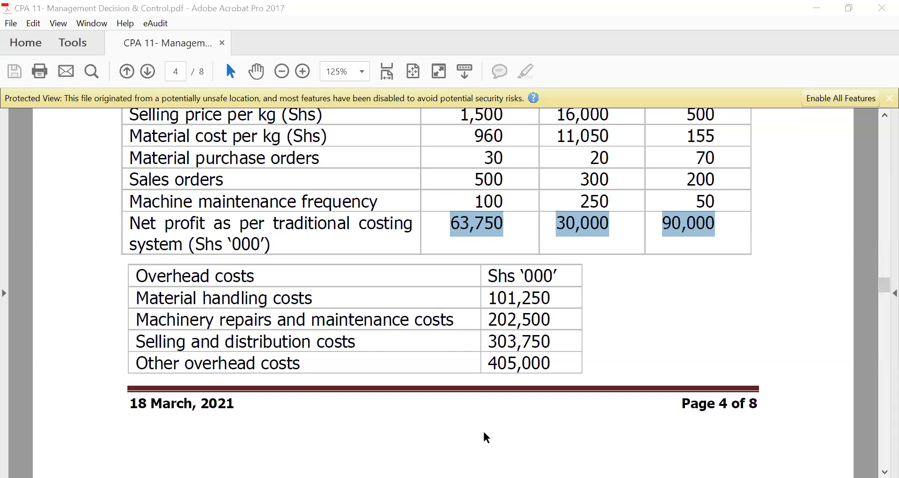
key("alt+Tab")
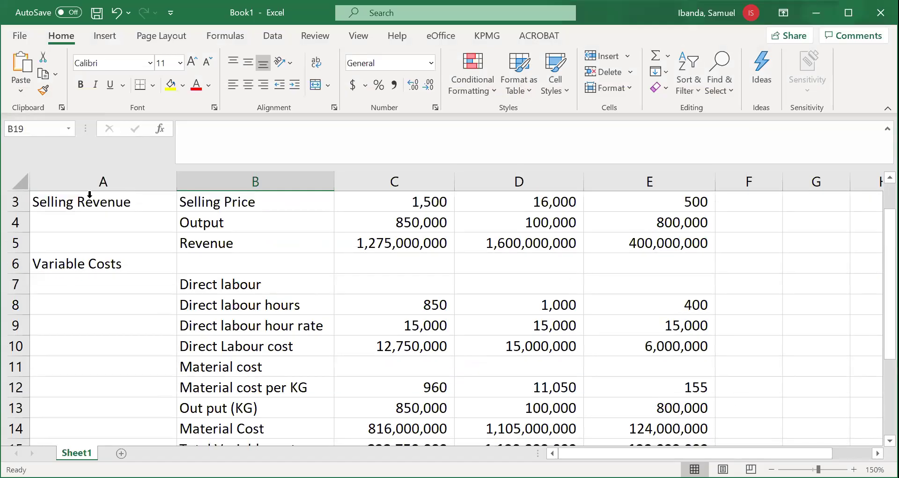
left_click_drag(192, 193, 531, 342)
left_click_drag(889, 260, 888, 356)
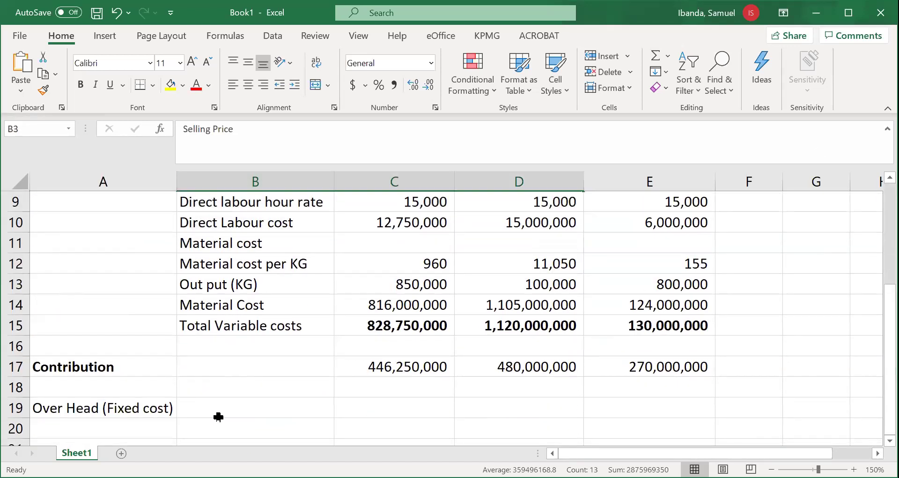
left_click(124, 412)
left_click_drag(127, 422, 127, 425)
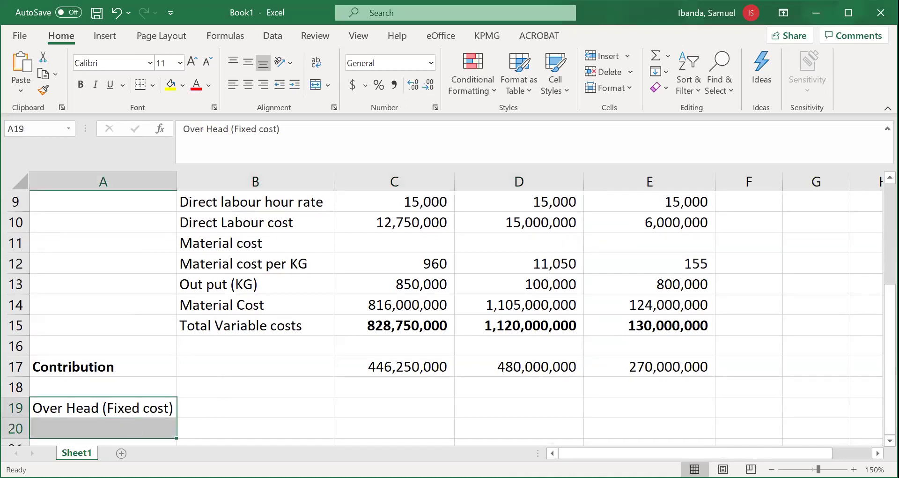
scroll(879, 445, "down", 2)
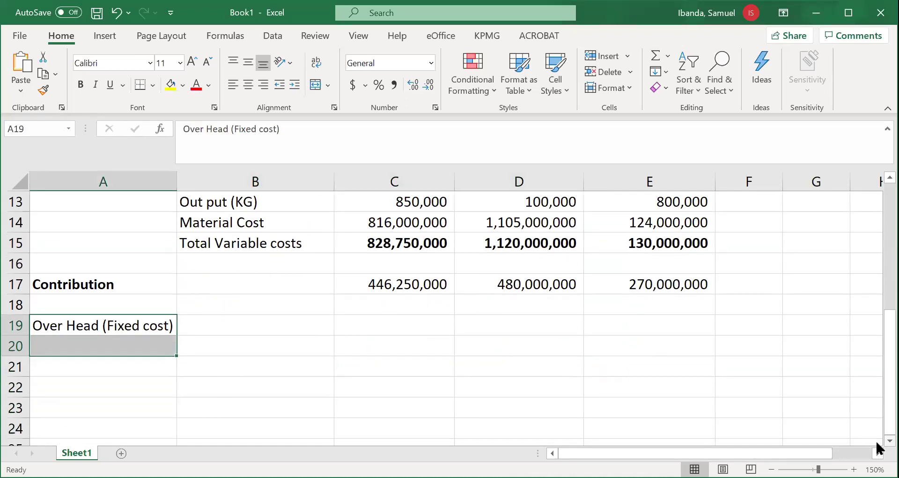
left_click_drag(243, 317, 295, 409)
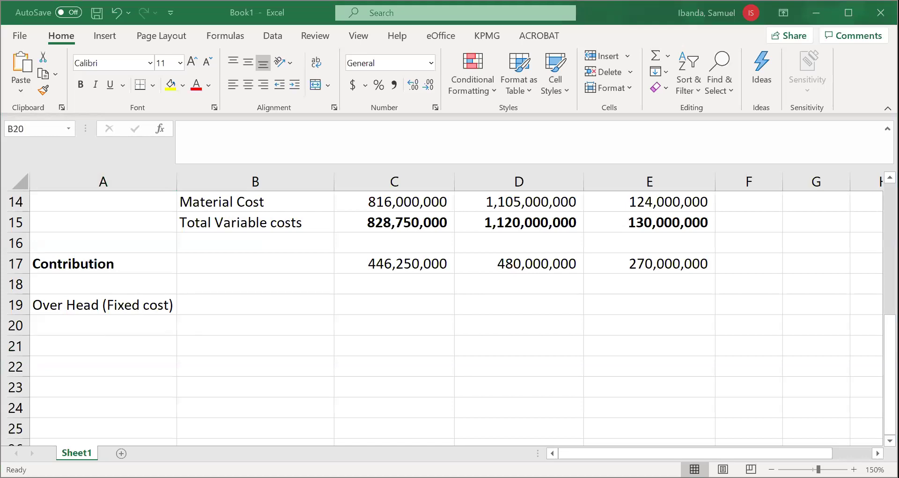
Switch to the question PDF and examine the overhead cost table, including material handling and machinery repairs and maintenance costs
key("alt+Tab")
left_click_drag(497, 298, 544, 296)
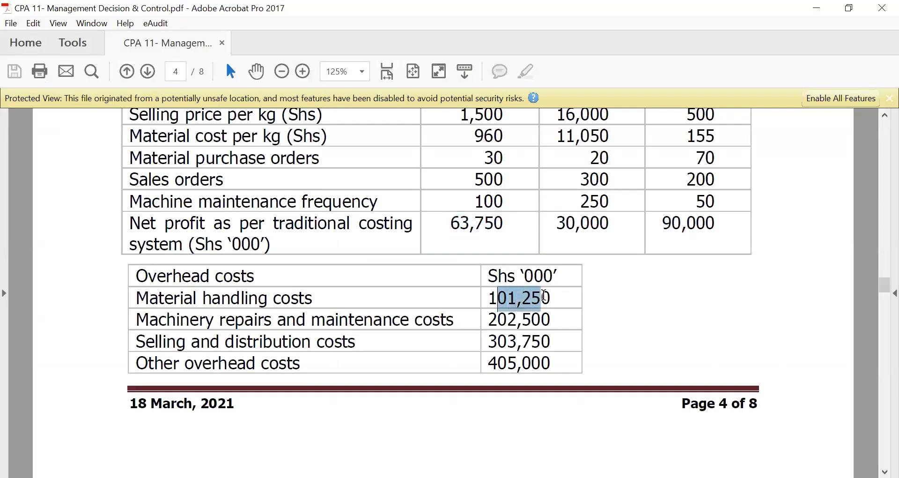
left_click_drag(489, 320, 546, 317)
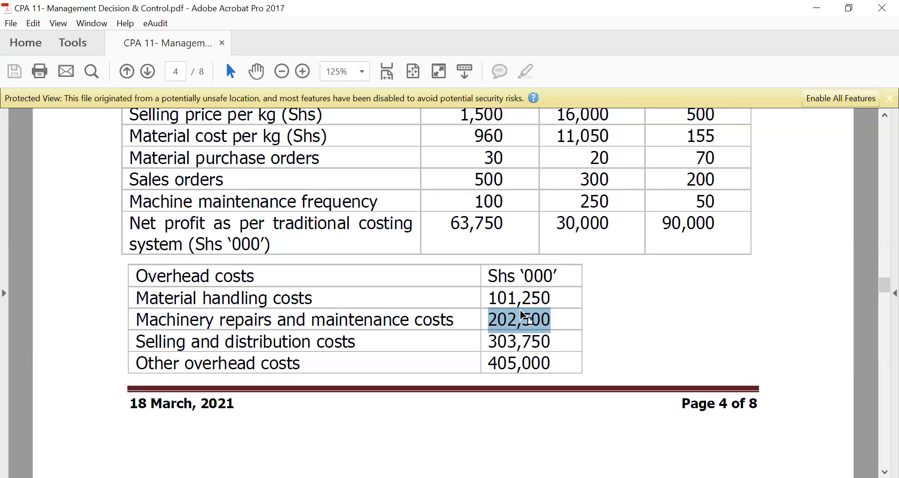
left_click(884, 471)
left_click(884, 471)
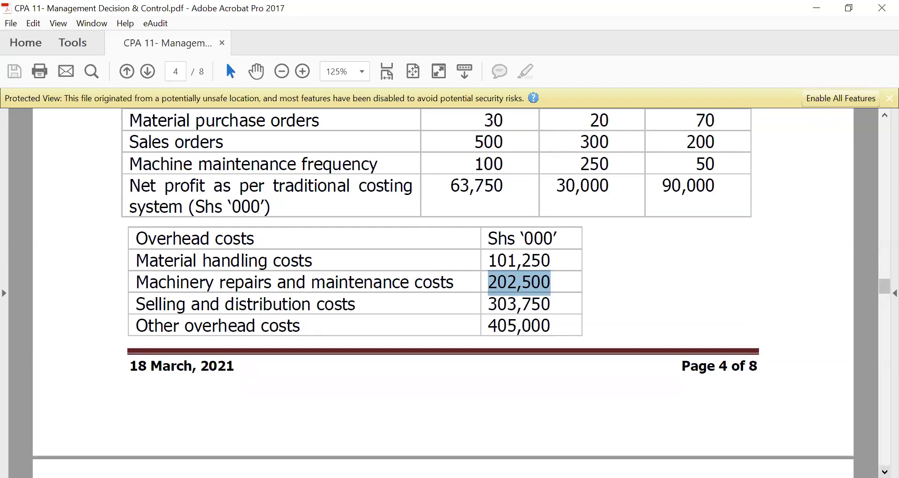
left_click(884, 471)
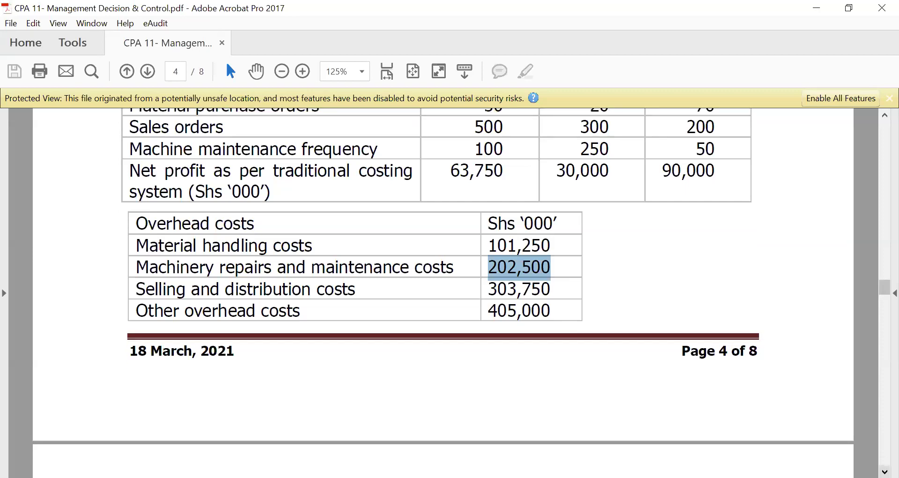
left_click(884, 471)
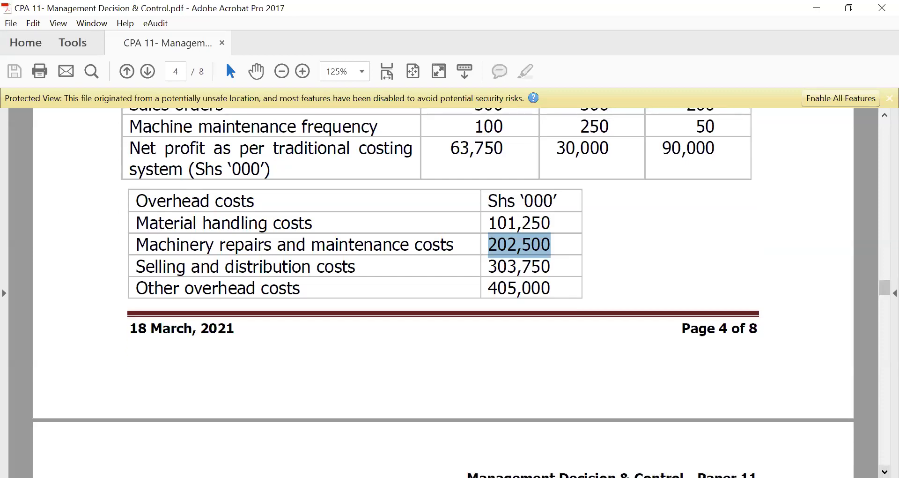
left_click(884, 471)
left_click(884, 471)
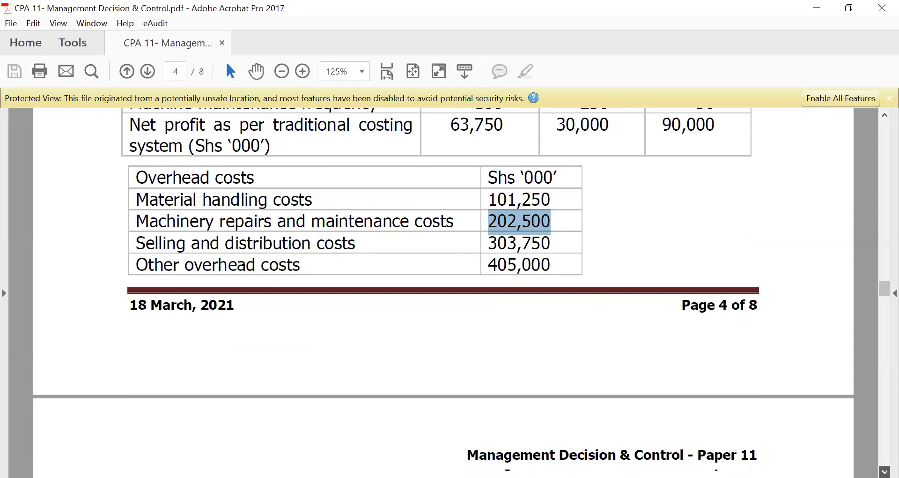
left_click(884, 471)
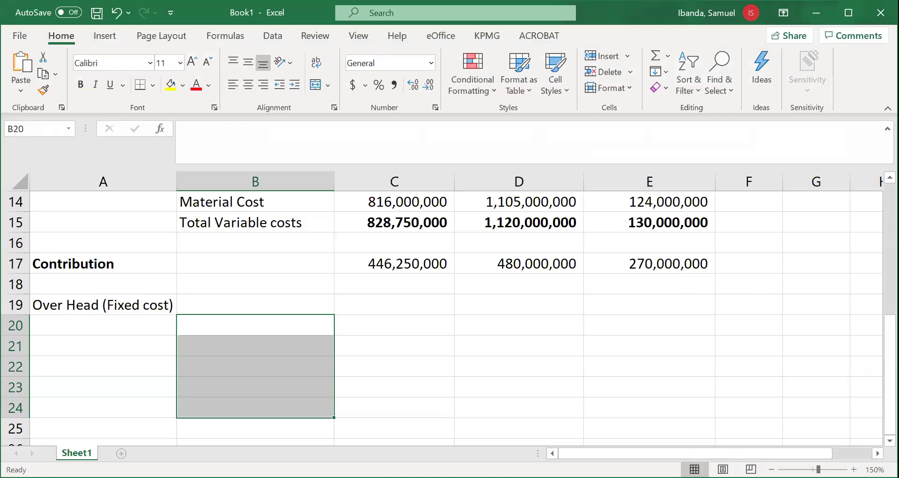
Switch back to the Excel workbook, add a new worksheet and name it Working
key("shift+F11")
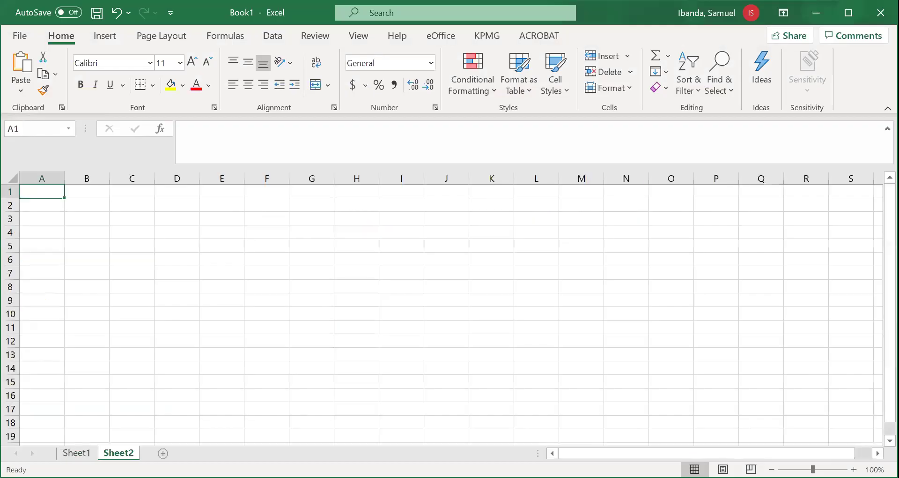
type("Working")
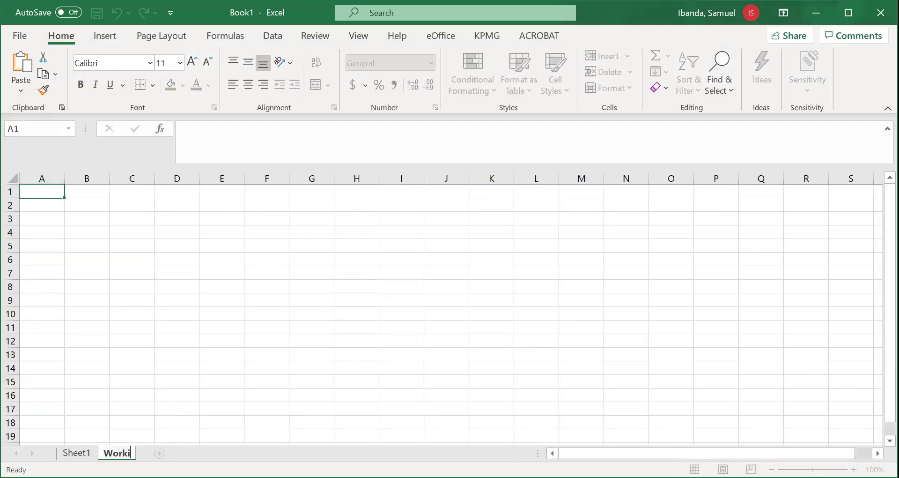
left_click(293, 368)
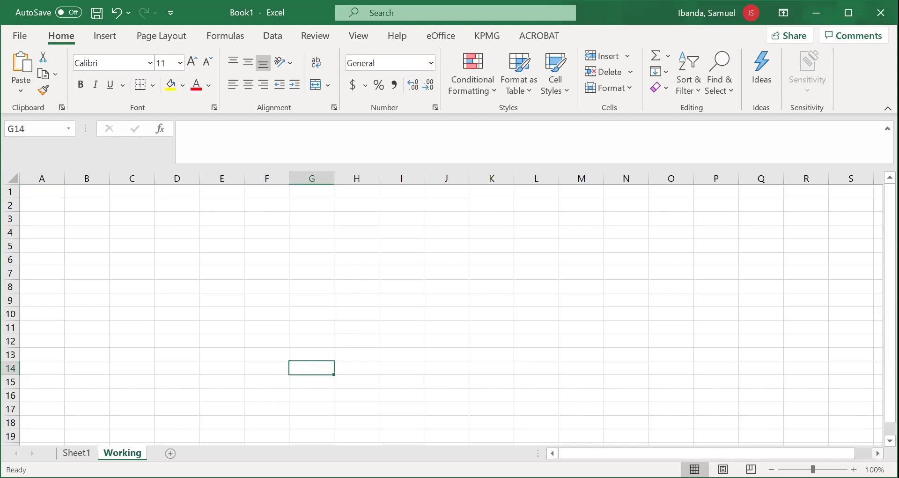
Enter the column heading Cassava Flour in D4 of the Working sheet and widen column D to fit it
left_click(854, 470)
left_click(854, 469)
left_click(854, 469)
left_click(854, 470)
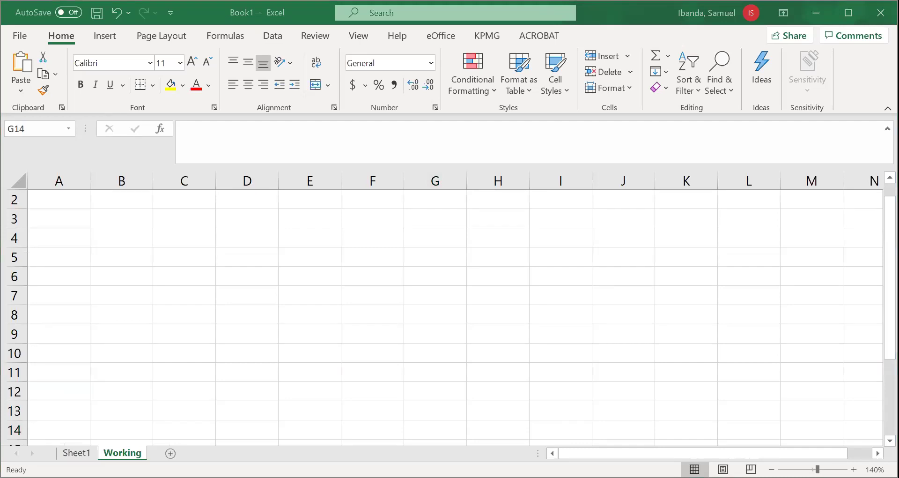
left_click(247, 240)
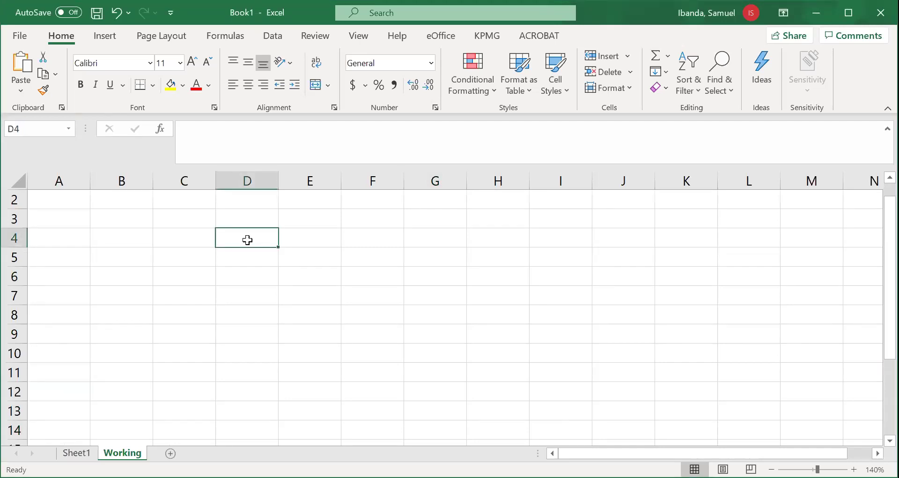
type("Cassave")
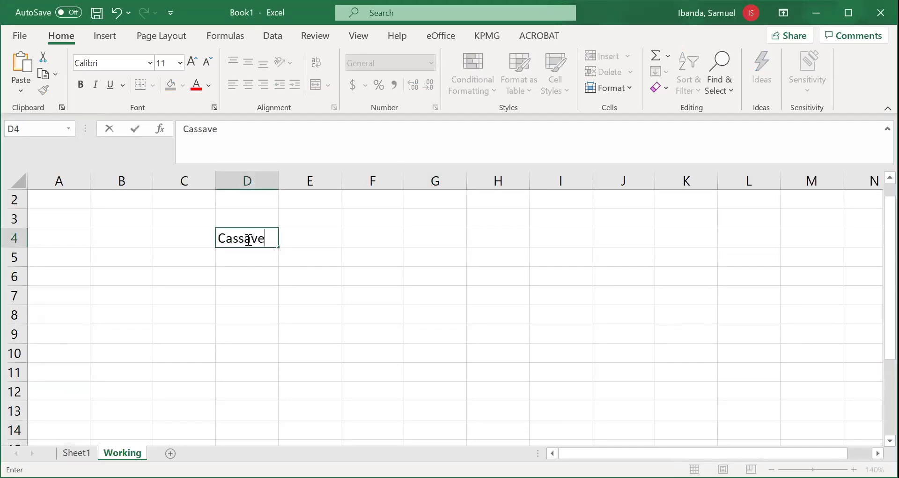
key("BackSpace")
type("a ")
type("Flour")
key("Return")
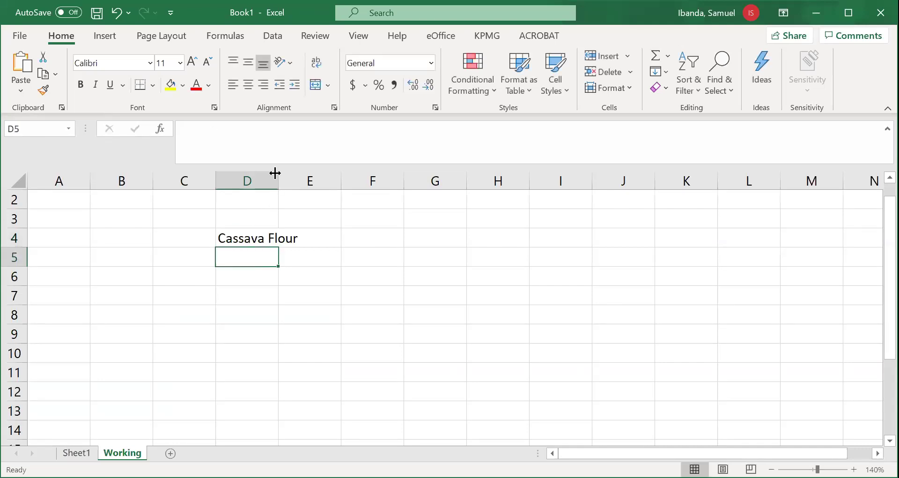
left_click_drag(275, 174, 319, 175)
Widen column E and enter the column heading Starch in E4
key("Up")
key("Right")
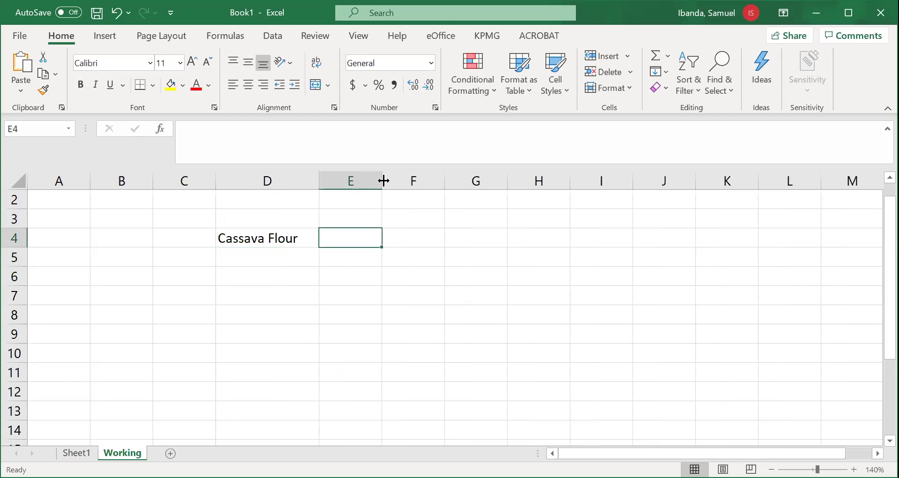
left_click_drag(384, 180, 433, 180)
type("Sta")
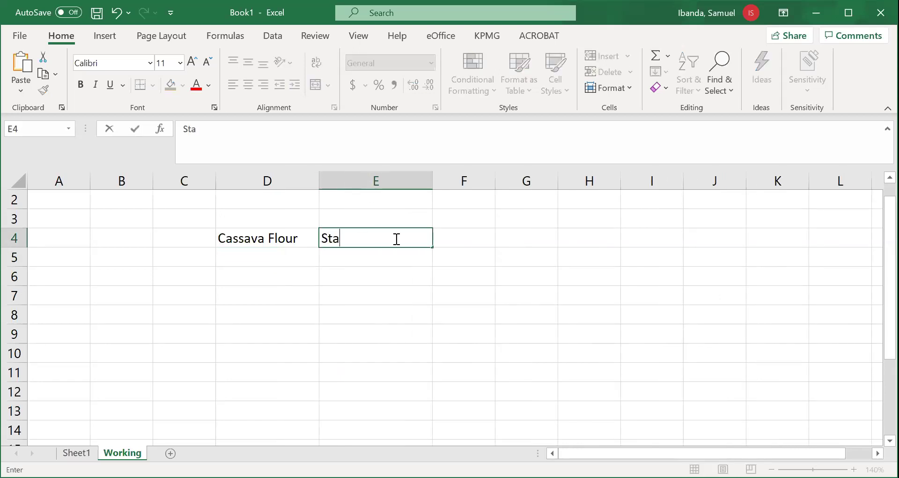
type("rcg")
key("BackSpace")
type("h")
key("Return")
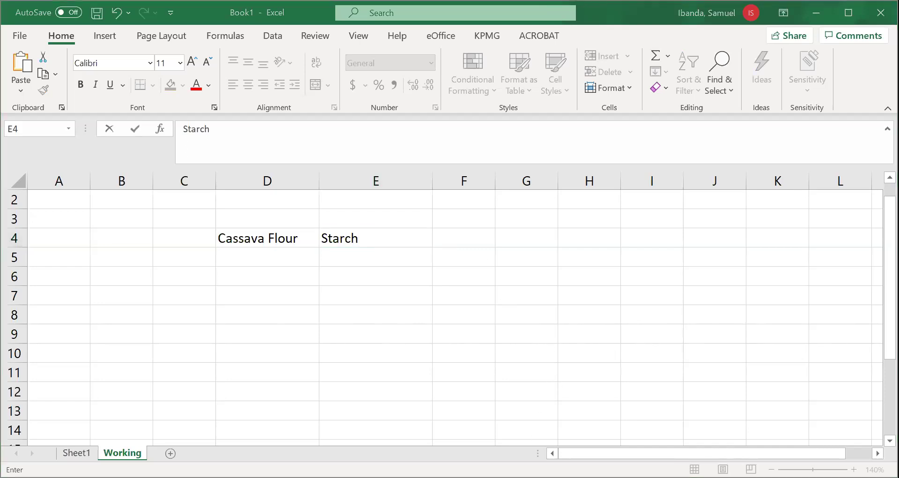
Enter the column heading Dairy feeds in F4, beside Starch
left_click(468, 234)
type("Dairy feeds")
key("Return")
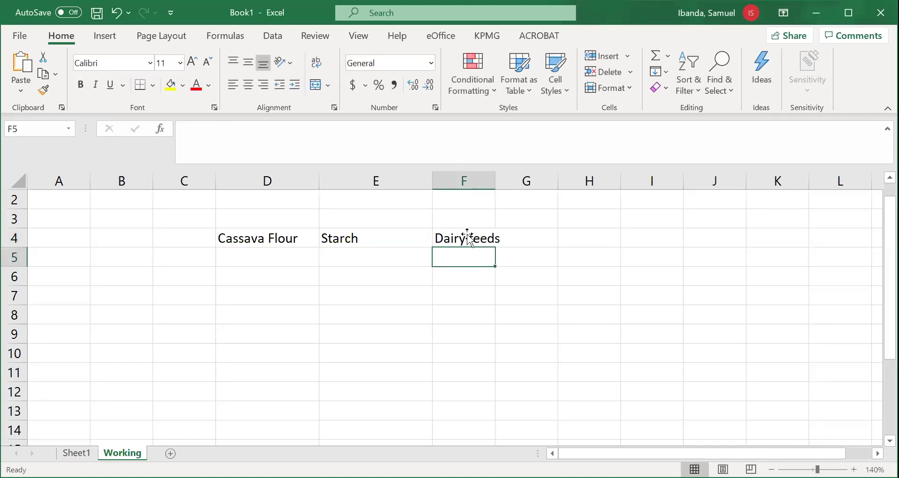
Narrow column E slightly, widen column C and enter the heading Overhead cost in C4
left_click_drag(433, 181, 420, 180)
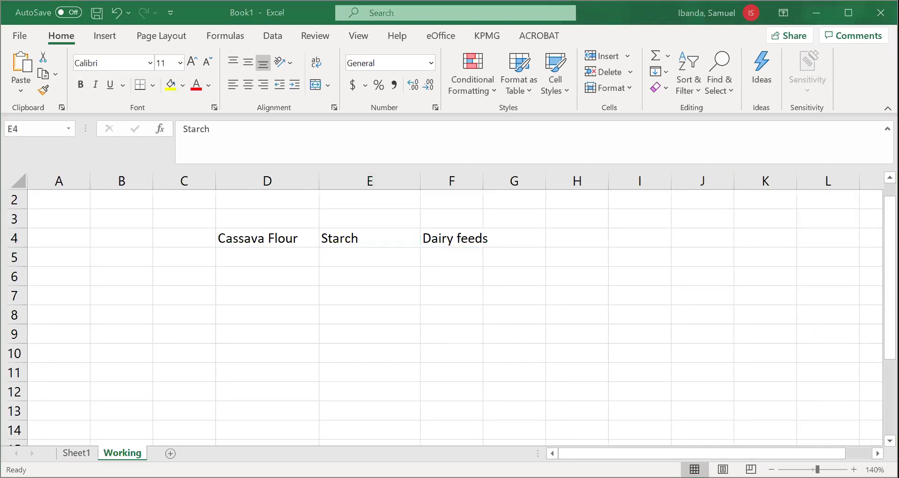
left_click(177, 235)
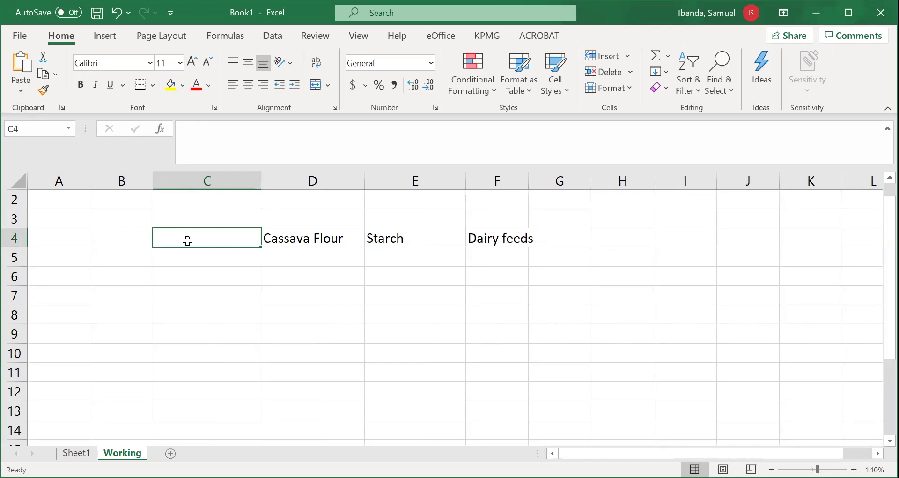
type("Ovwr")
key("BackSpace")
key("BackSpace")
type("erhead cps")
key("BackSpace")
key("BackSpace")
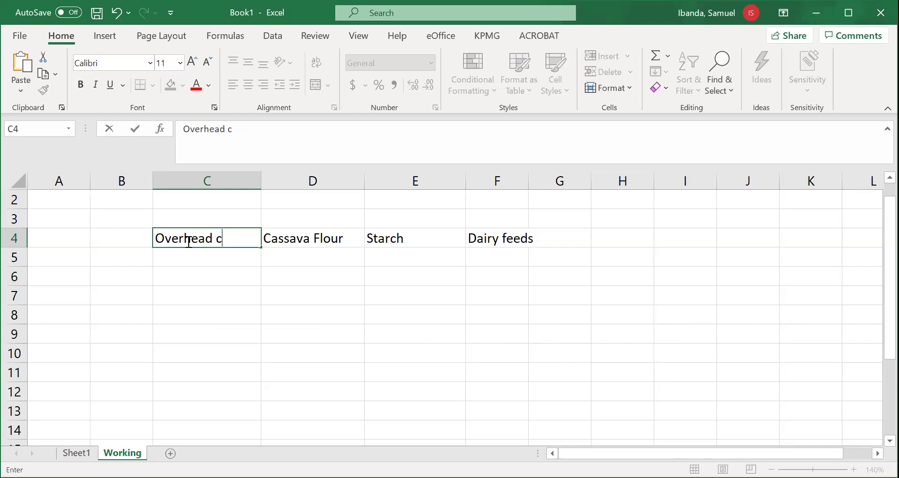
type("ost")
left_click(202, 263)
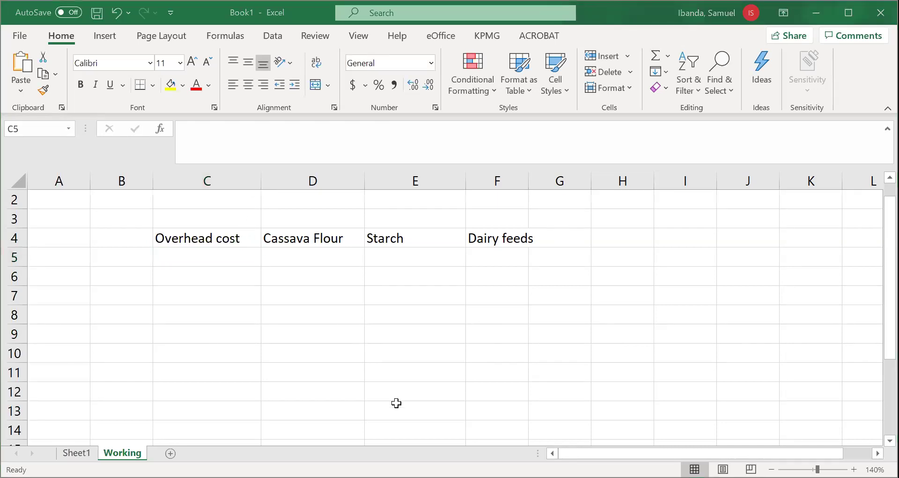
Copy the four overhead cost lines with their amounts from the question PDF in Acrobat and paste them at B6 of the Excel Working sheet
key("alt+Tab")
left_click_drag(136, 190, 518, 255)
key("ctrl+c")
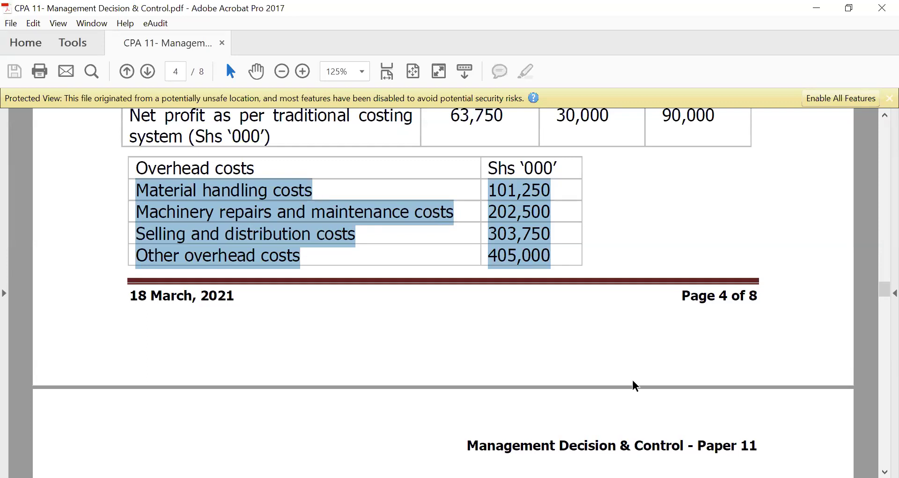
key("alt+Tab")
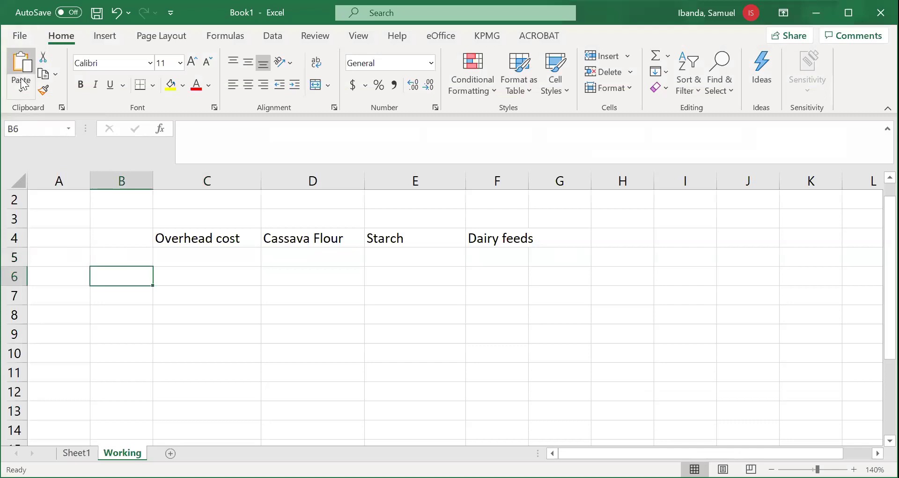
left_click(23, 125)
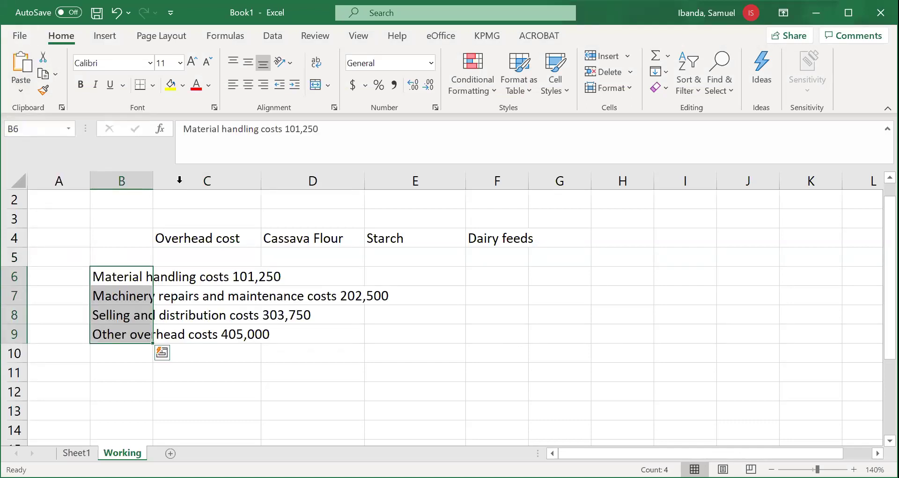
Widen column B to fit the pasted overhead cost lines and slightly narrow columns C and D
left_click_drag(163, 180, 380, 229)
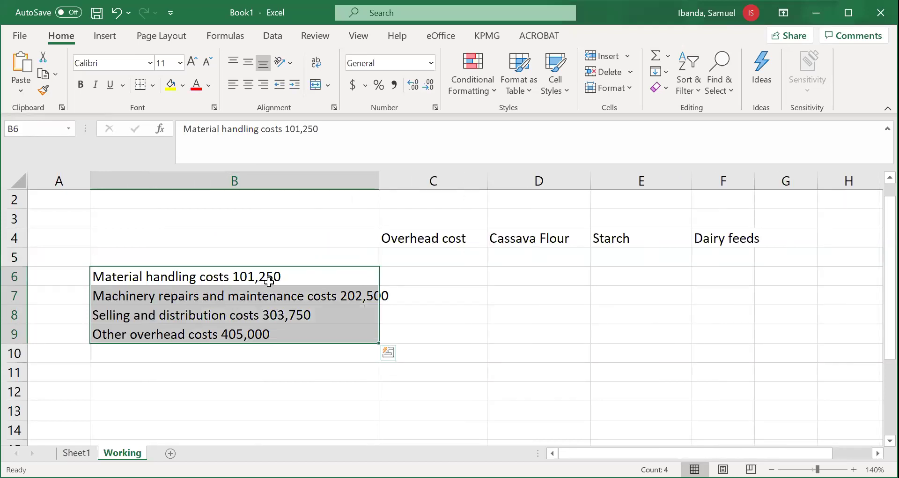
left_click(291, 273)
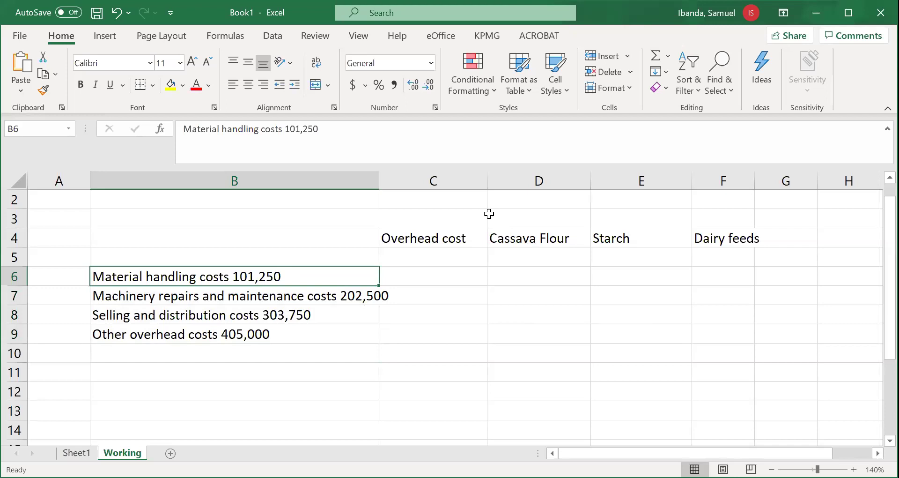
left_click_drag(485, 178, 483, 179)
left_click_drag(587, 180, 580, 180)
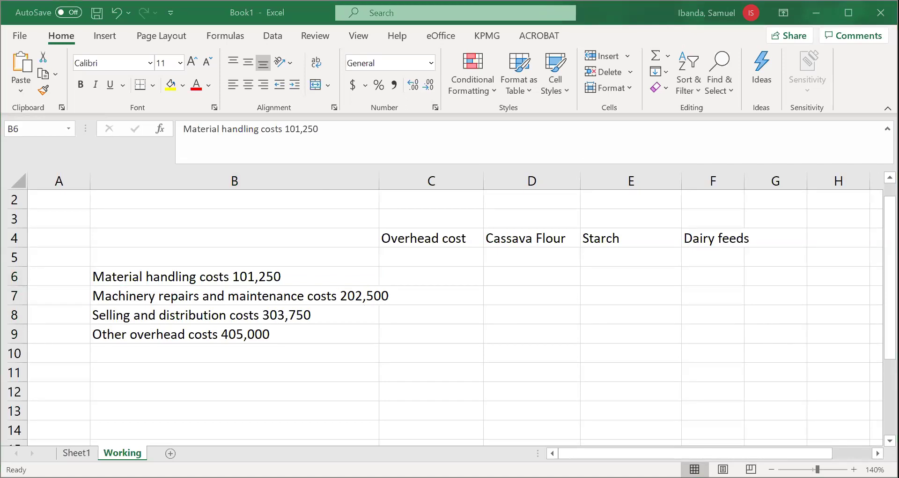
left_click_drag(280, 276, 295, 337)
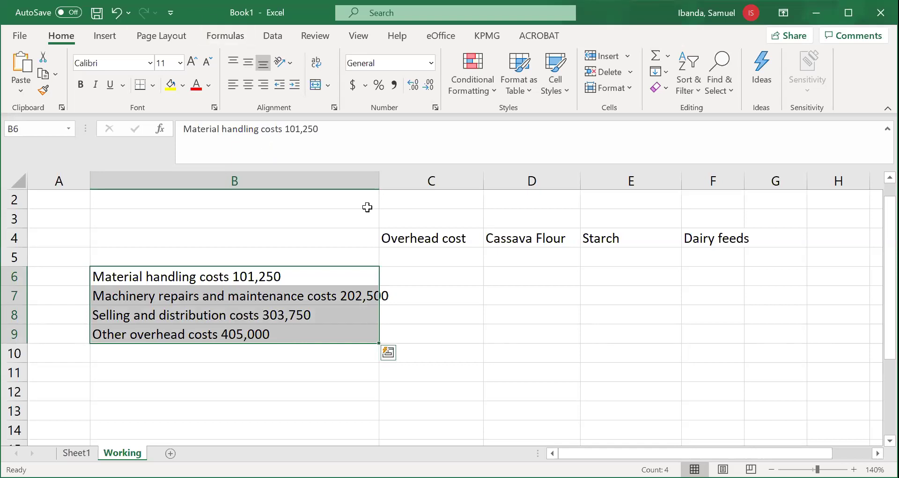
left_click_drag(378, 185, 389, 188)
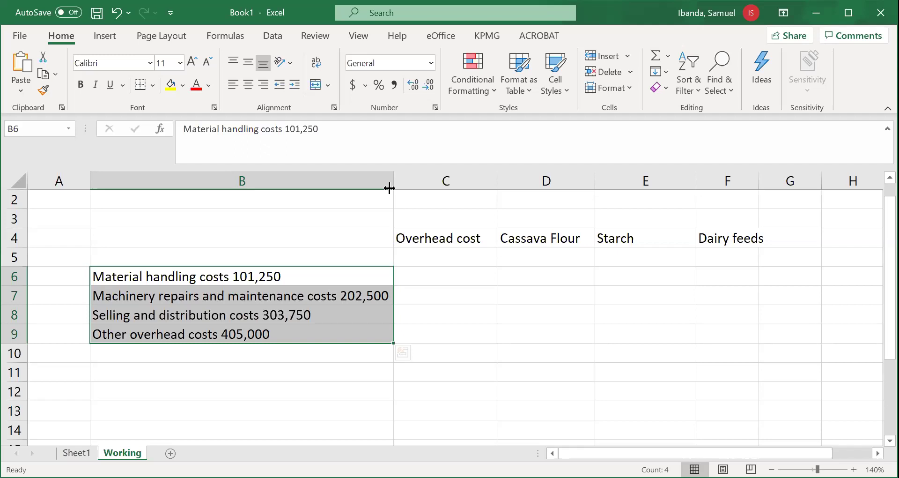
left_click(314, 359)
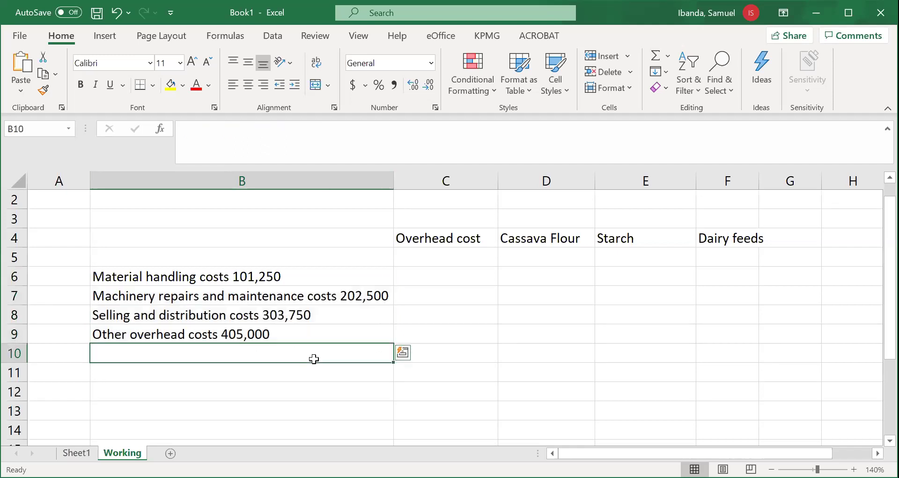
left_click(375, 368)
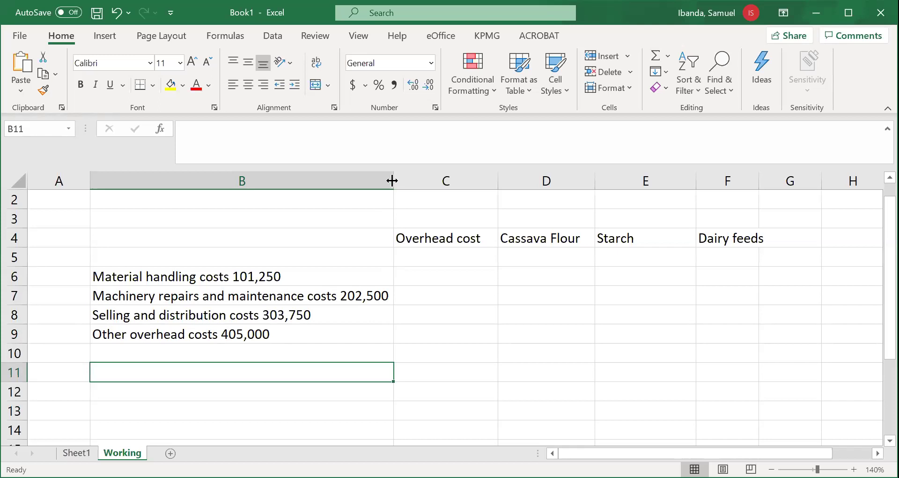
left_click_drag(393, 180, 413, 180)
Move the four overhead cost lines from B6:B9 down to B13:B16
left_click(297, 277)
double_click(280, 276)
left_click_drag(279, 277, 231, 275)
left_click(235, 342, "shift")
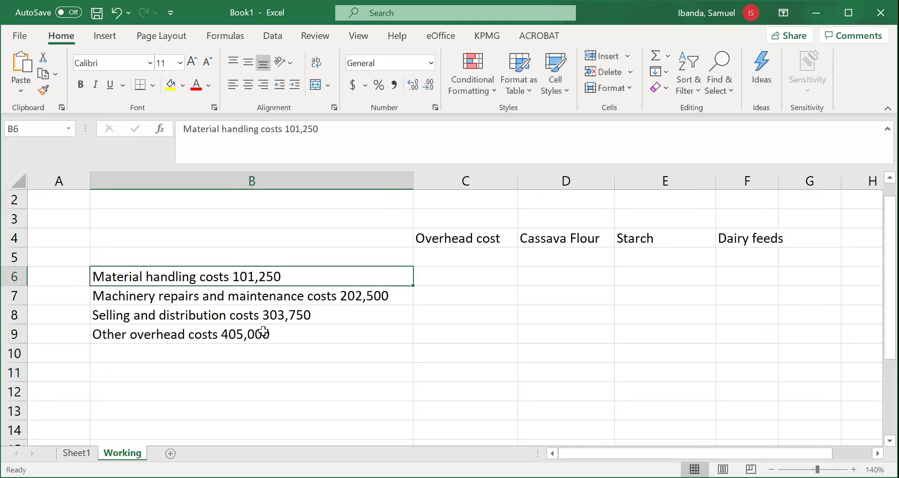
key("ctrl+c")
left_click(275, 410)
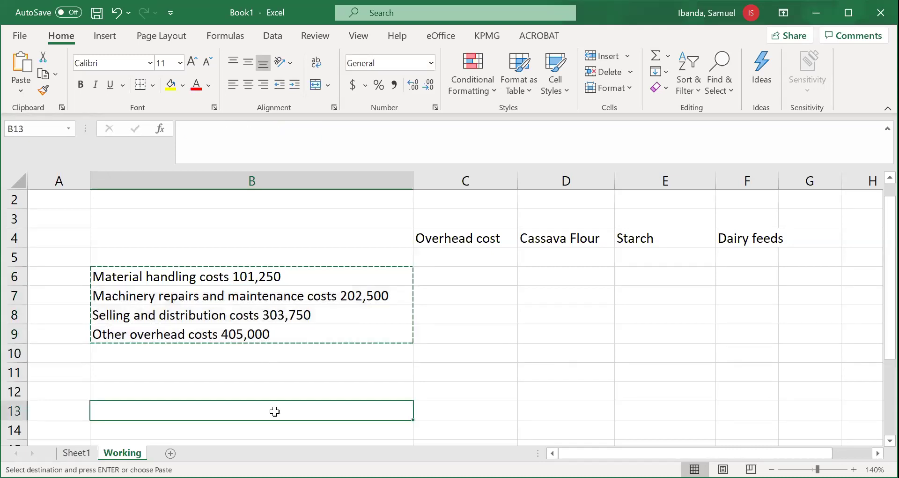
key("ctrl+v")
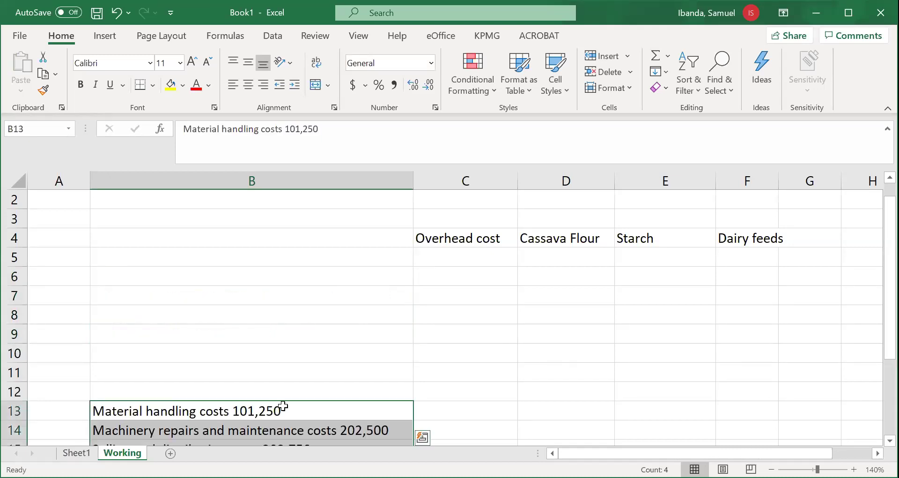
Copy the overhead cost lines in B13:B16 to B5, directly below the heading row
left_click(286, 256)
mouse_move(322, 415)
left_mouse_down()
mouse_move(328, 394)
mouse_move(333, 417)
mouse_move(337, 410)
left_mouse_up()
key("ctrl+x")
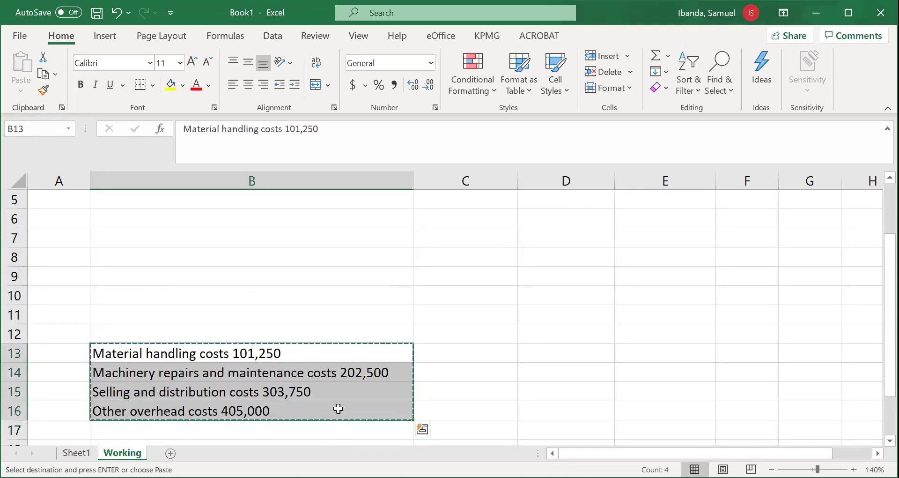
scroll(347, 241, "up", 1)
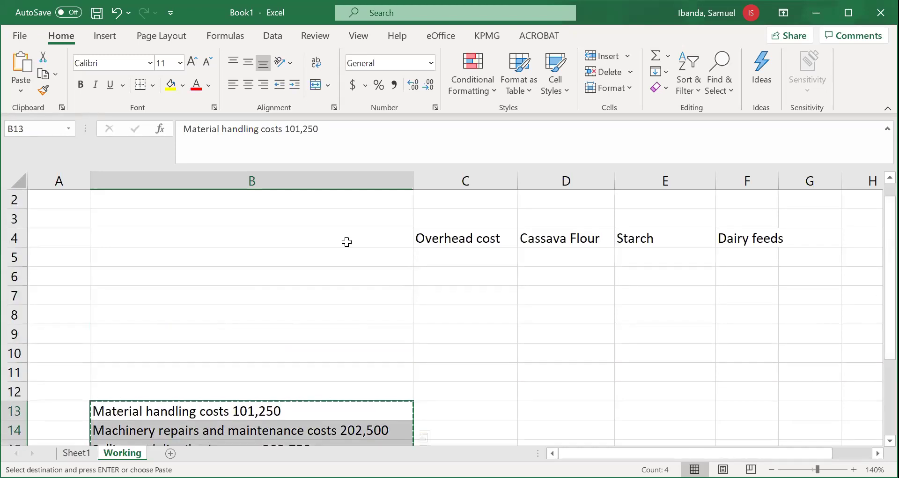
left_click(347, 254)
key("ctrl+v")
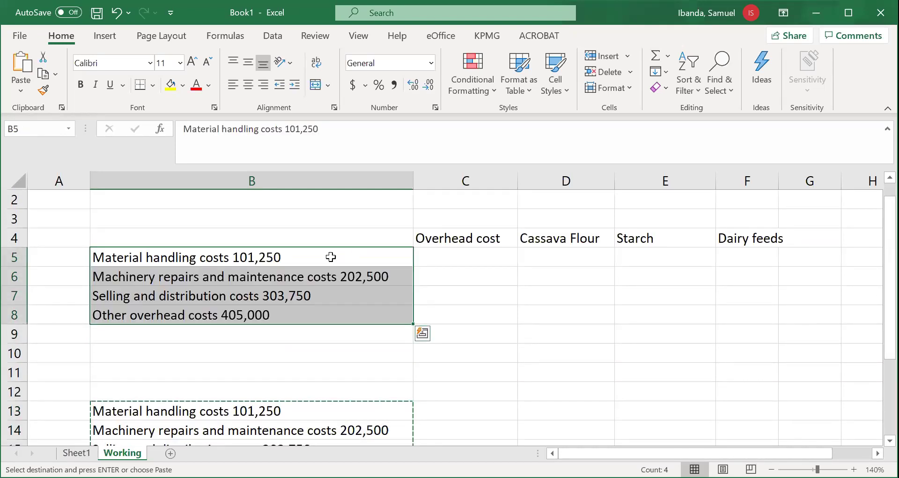
Remove the amounts from the Material handling costs and Machinery repairs and maintenance costs labels in B5 and B6
left_click(300, 254)
left_click_drag(301, 255, 238, 252)
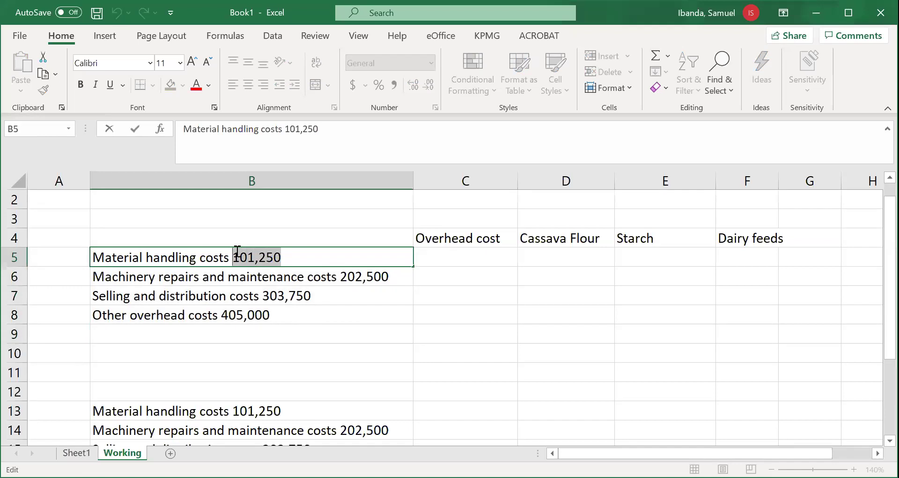
key("Delete")
key("Return")
key("Return")
key("Return")
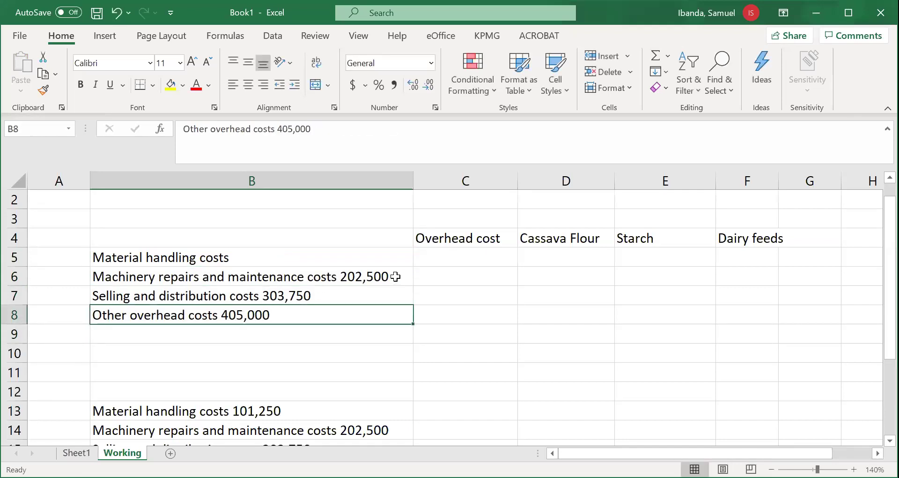
double_click(396, 277)
left_click_drag(389, 277, 340, 276)
key("Delete")
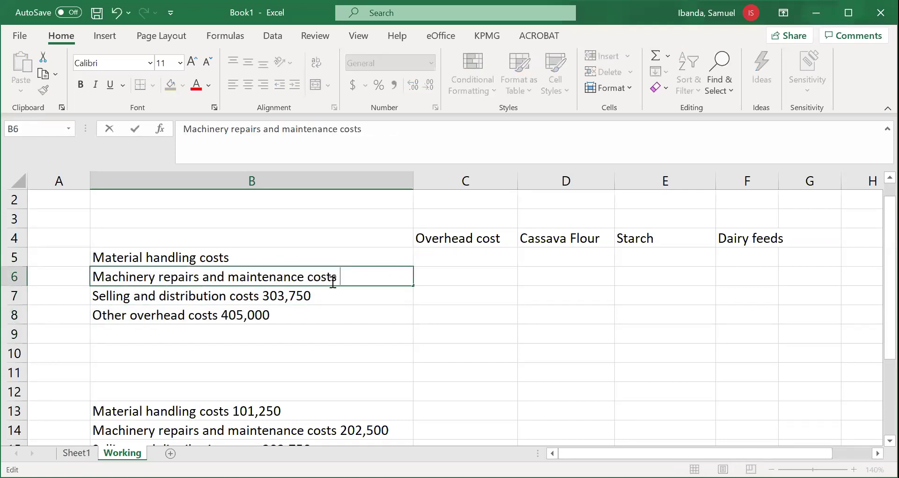
key("Return")
key("Return")
Remove the amounts from the Selling and distribution costs and Other overhead costs labels in B7 and B8
left_click(320, 290)
double_click(314, 294)
left_click_drag(314, 294, 268, 291)
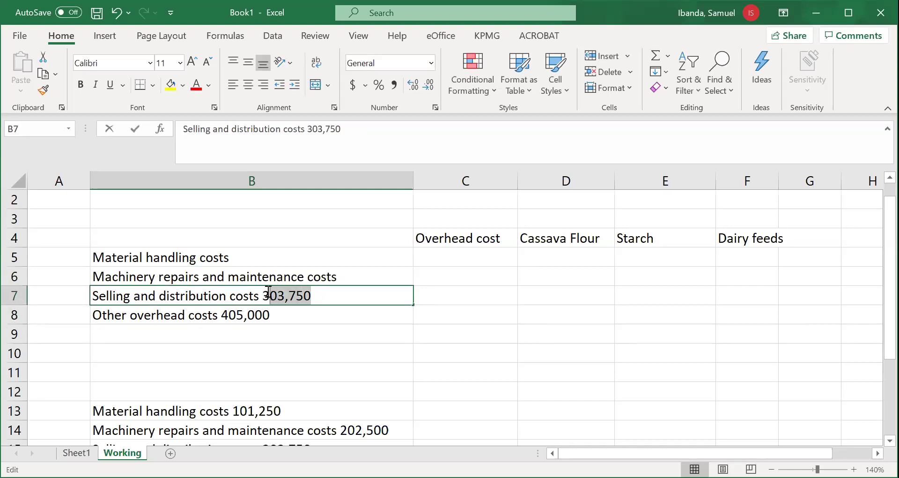
key("BackSpace")
key("BackSpace")
left_click(282, 312)
double_click(288, 316)
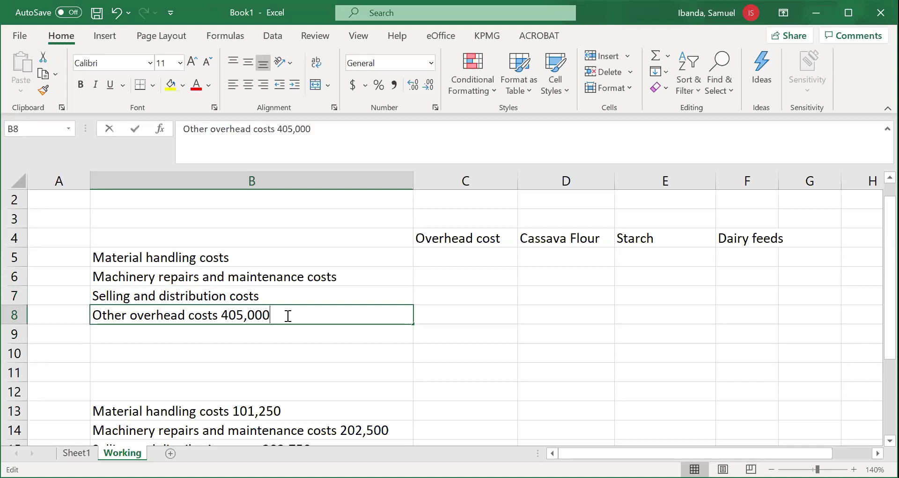
left_click_drag(288, 316, 221, 314)
key("BackSpace")
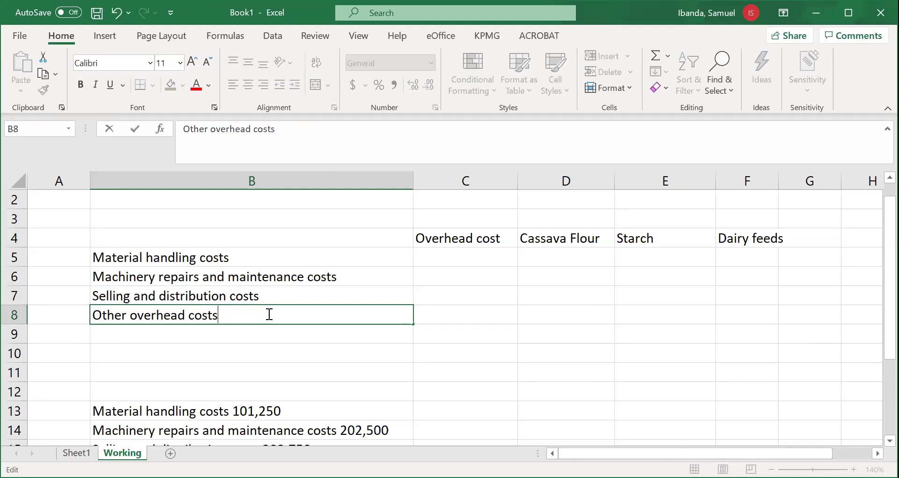
left_click(504, 311)
Narrow column B to fit its labels and move the Overhead cost heading from C4 to B4
left_click_drag(412, 185, 344, 187)
key("Up")
key("Up")
key("Up")
key("Up")
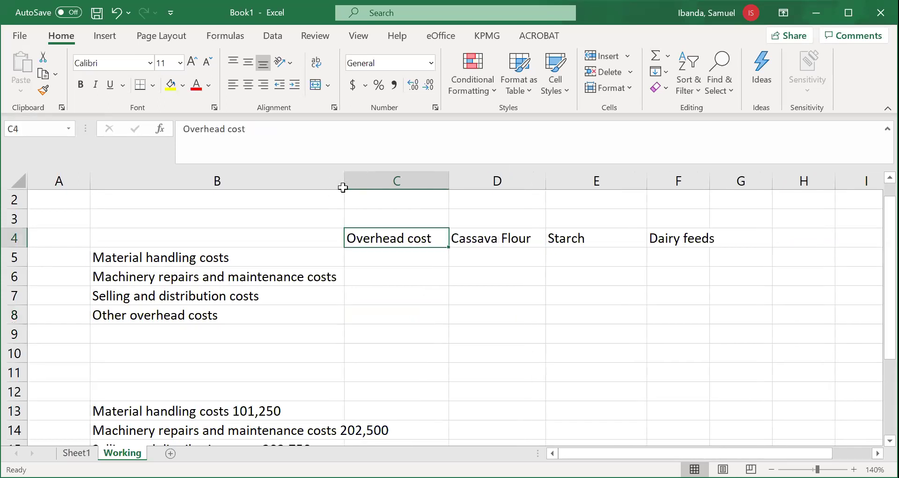
key("ctrl+x")
left_click(308, 232)
key("ctrl+v")
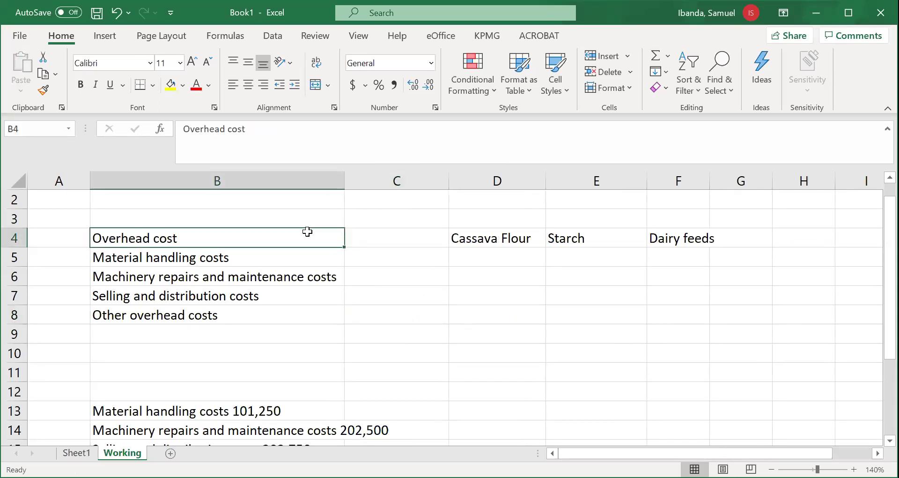
Delete the empty column C so the product headings sit directly beside the overhead cost labels
left_click(396, 180)
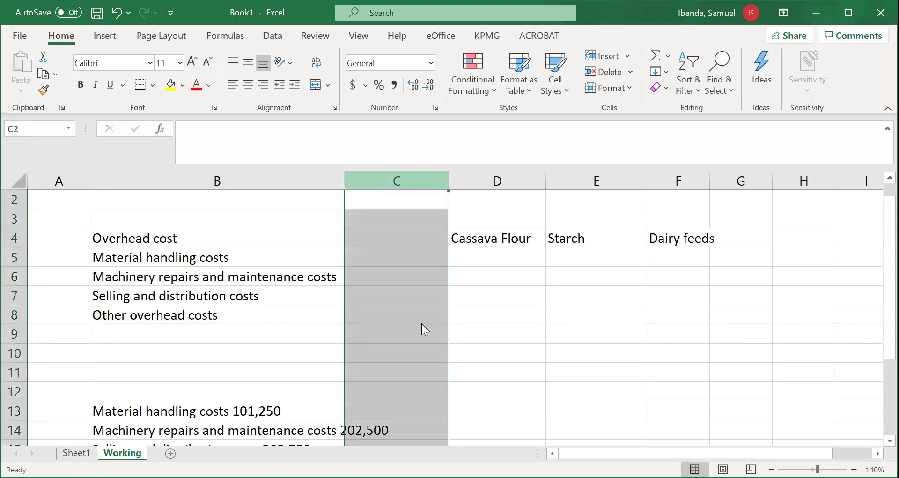
right_click(439, 332)
left_click(437, 324)
left_click(432, 299)
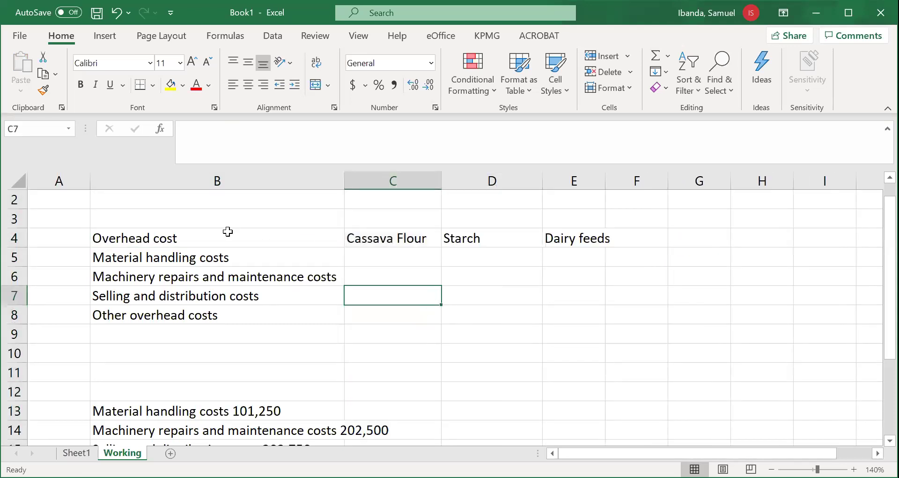
Apply All Borders to the overhead table in B4:E8
left_click_drag(182, 238, 574, 305)
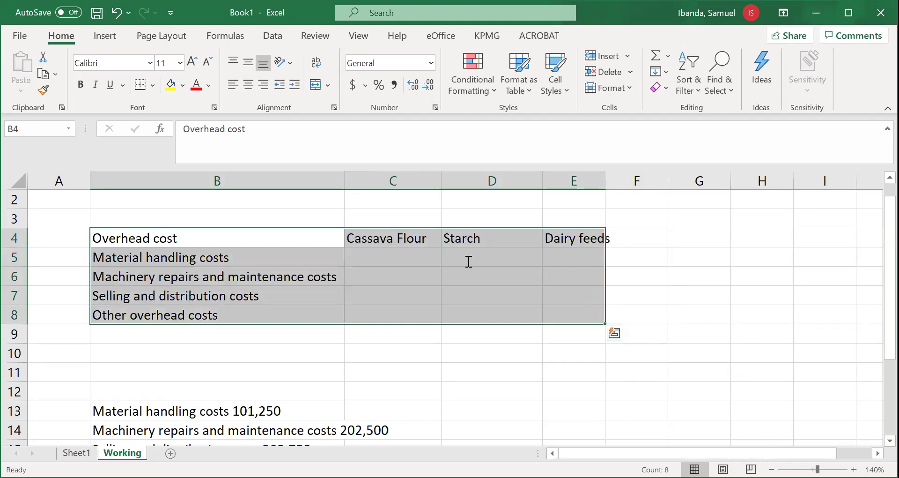
left_click(153, 86)
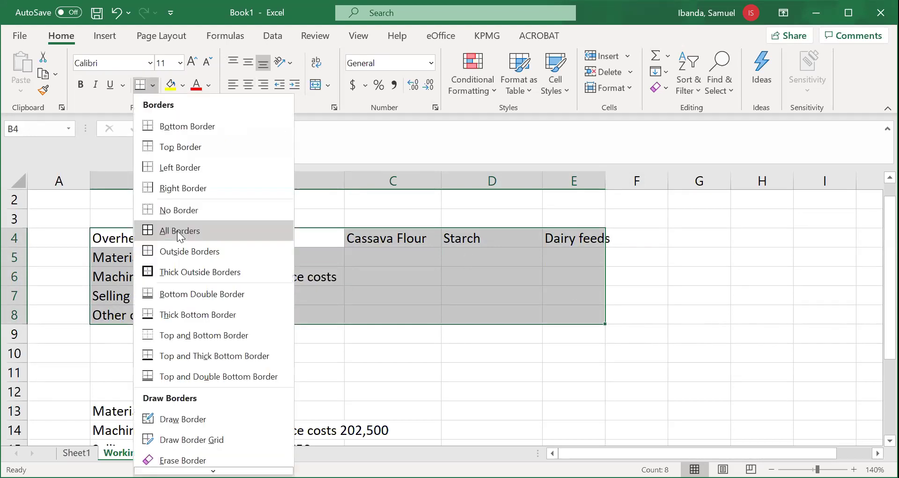
left_click(181, 231)
left_click(392, 276)
Widen columns C, D and E so the product headings fit within the bordered table
left_click_drag(440, 179, 456, 178)
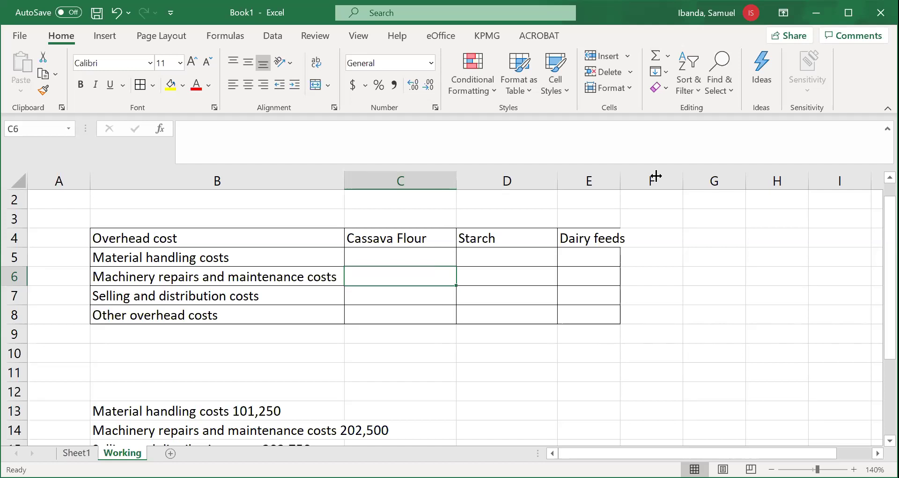
left_click_drag(656, 176, 657, 176)
left_click(217, 352)
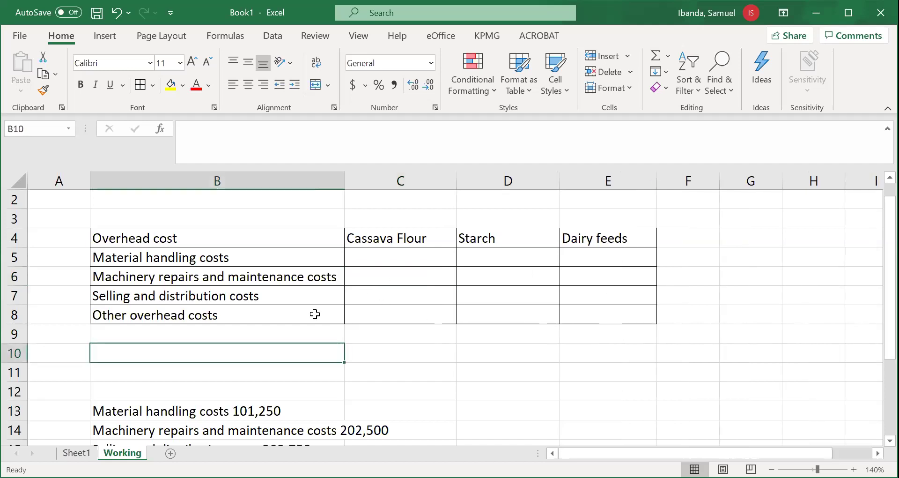
left_click(248, 234)
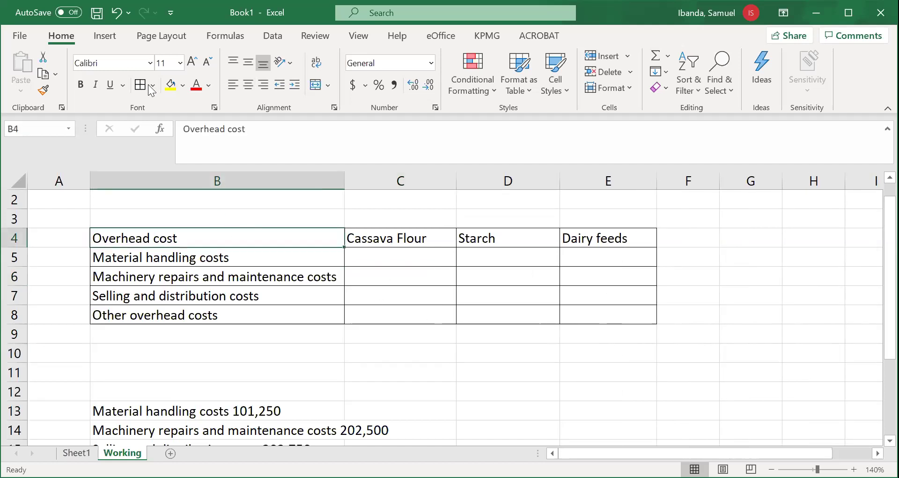
Make the Overhead cost heading in B4 bold
left_click(80, 85)
left_click(409, 402)
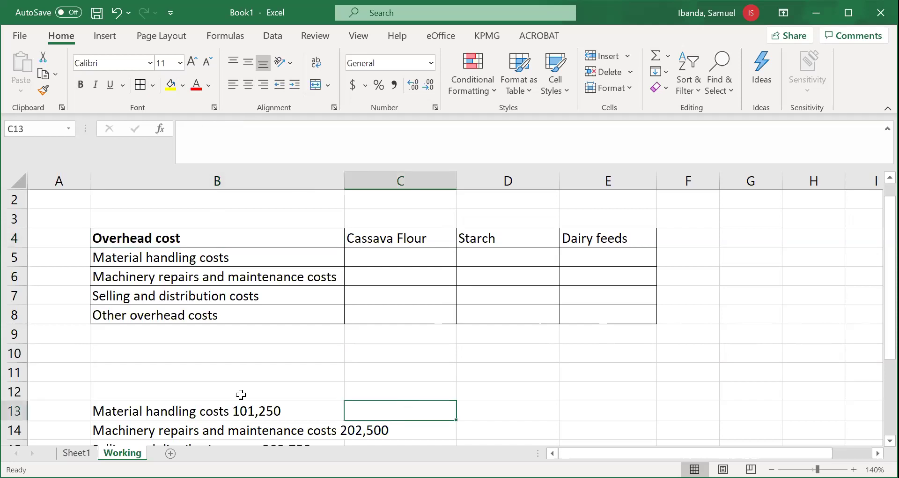
Insert six blank rows between the Material handling costs line in row 13 and the Machinery repairs and maintenance costs line
left_click(271, 408)
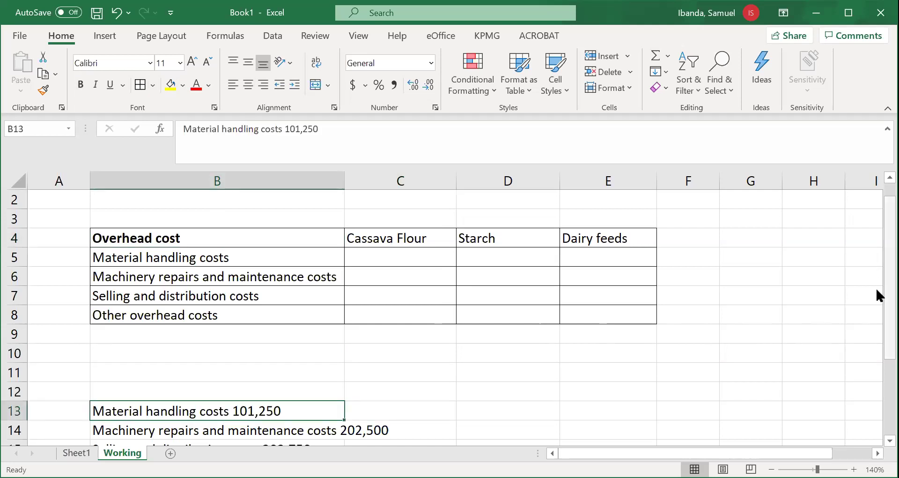
scroll(879, 294, "down", 1)
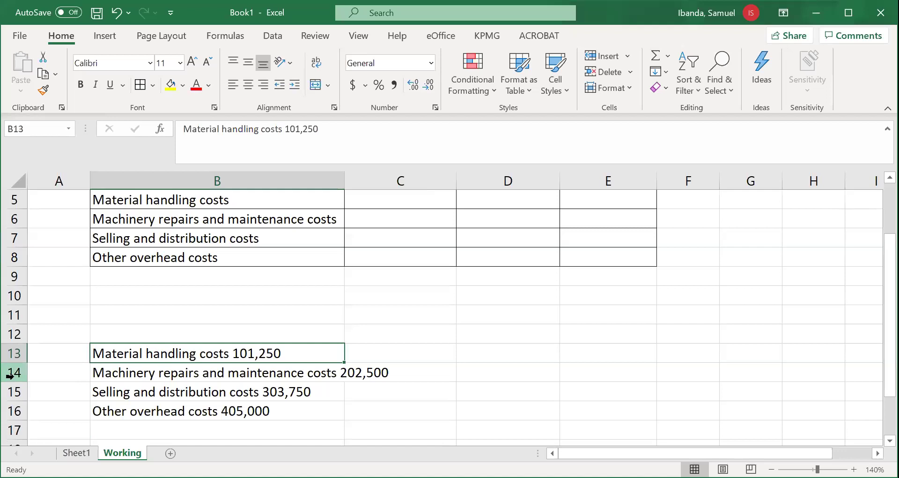
left_click(10, 375)
right_click(9, 374)
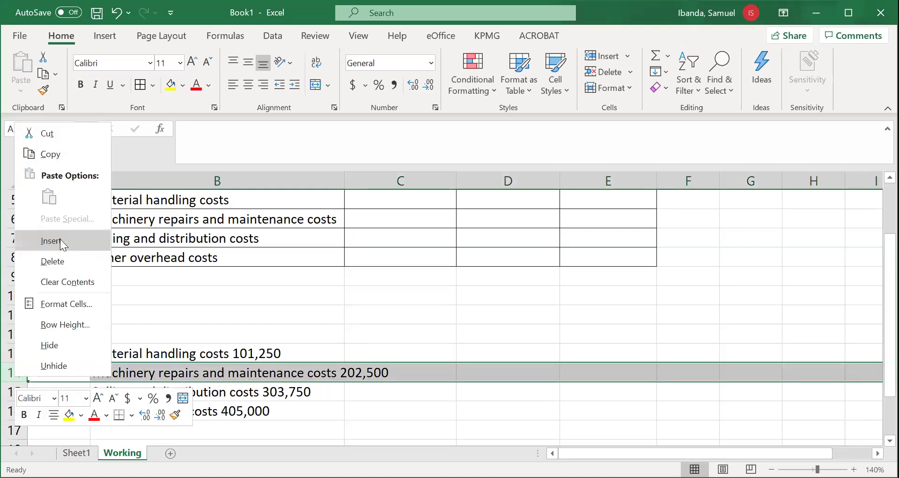
left_click(57, 239)
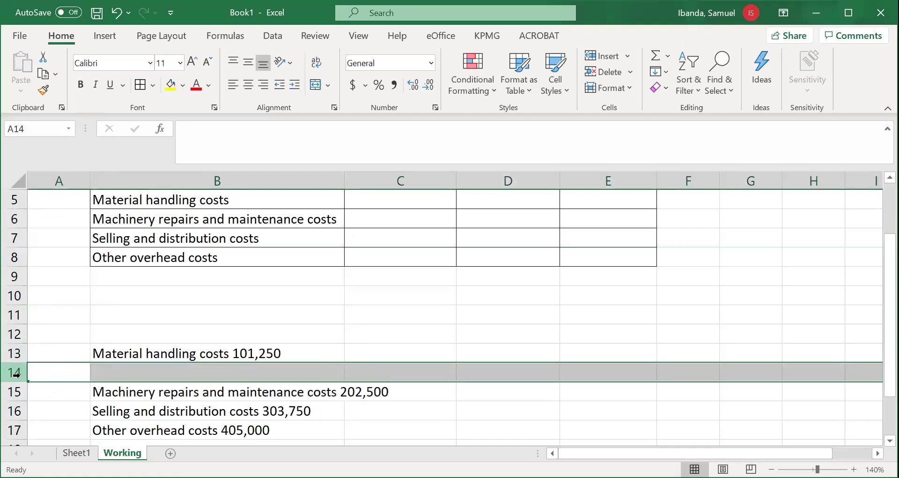
right_click(15, 374)
left_click(58, 240)
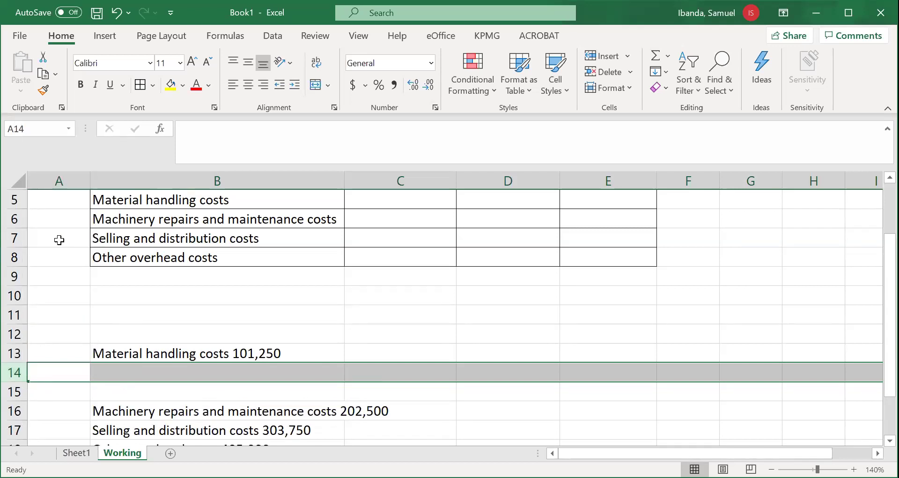
key("F4")
key("F4")
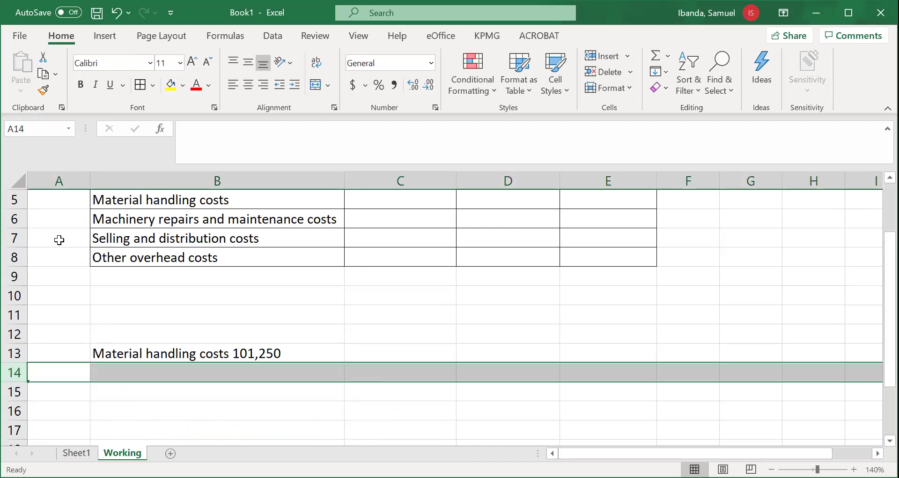
left_click(349, 341)
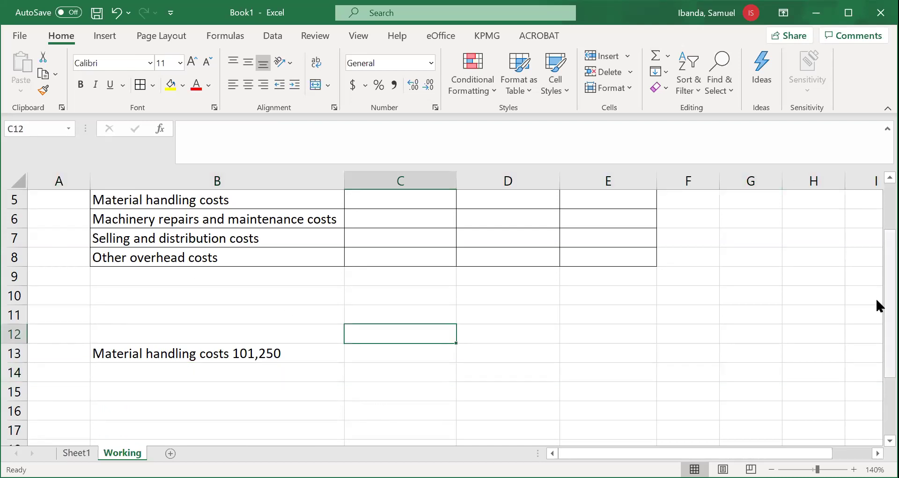
Move the amount 101,250 out of the B13 label into C14 and label it "Total cost" in B14
left_click_drag(877, 306, 890, 326)
left_click(307, 312)
double_click(307, 311)
left_click_drag(308, 311, 234, 310)
key("ctrl+c")
key("BackSpace")
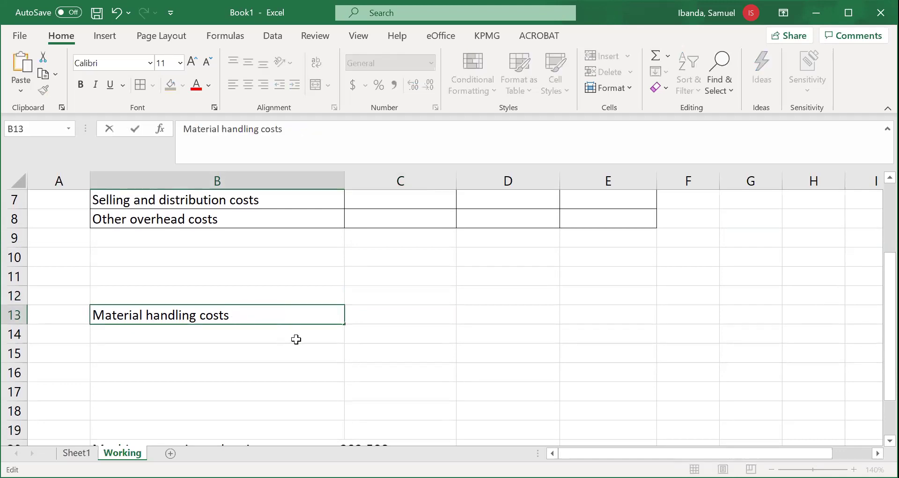
left_click(296, 339)
type("To")
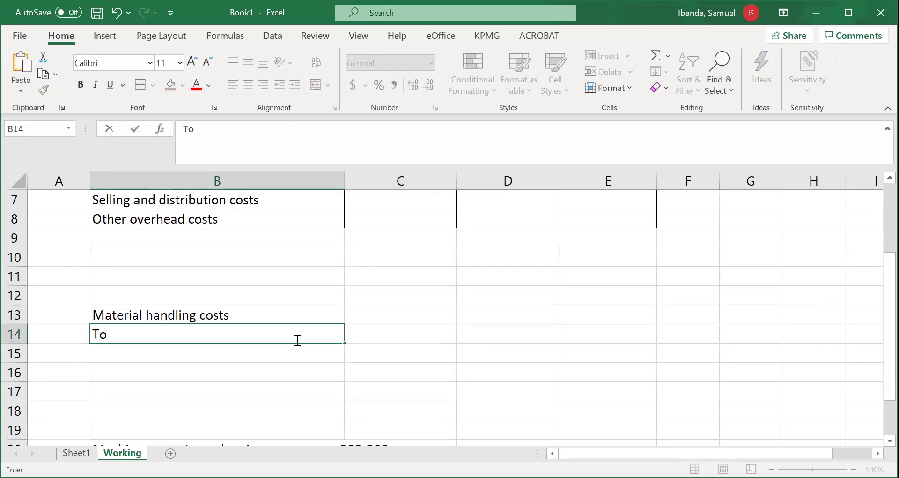
type("tal cost")
left_click(390, 332)
key("ctrl+v")
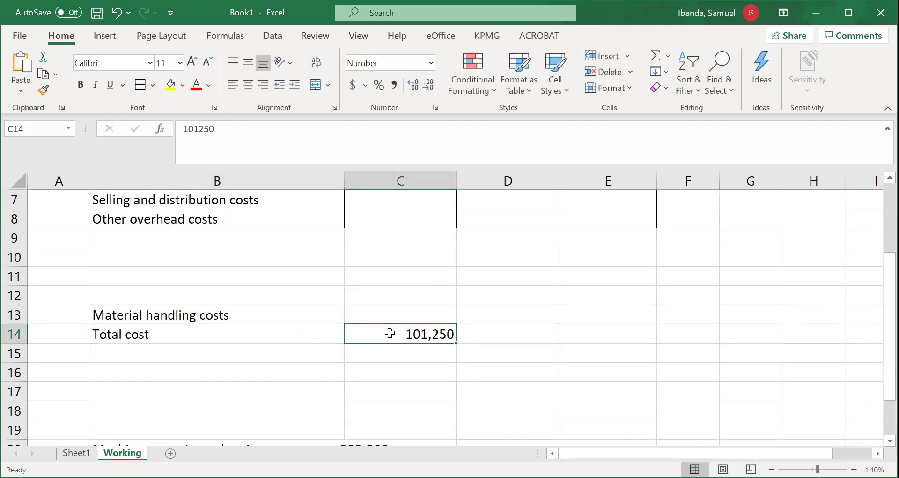
Start the label in B15 with the text "Total cost driver ("
left_click(264, 353)
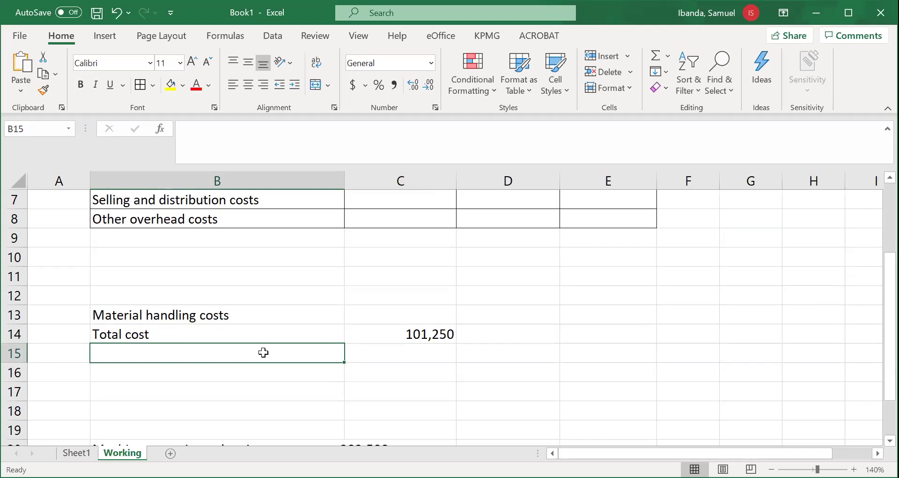
key("shift+Right")
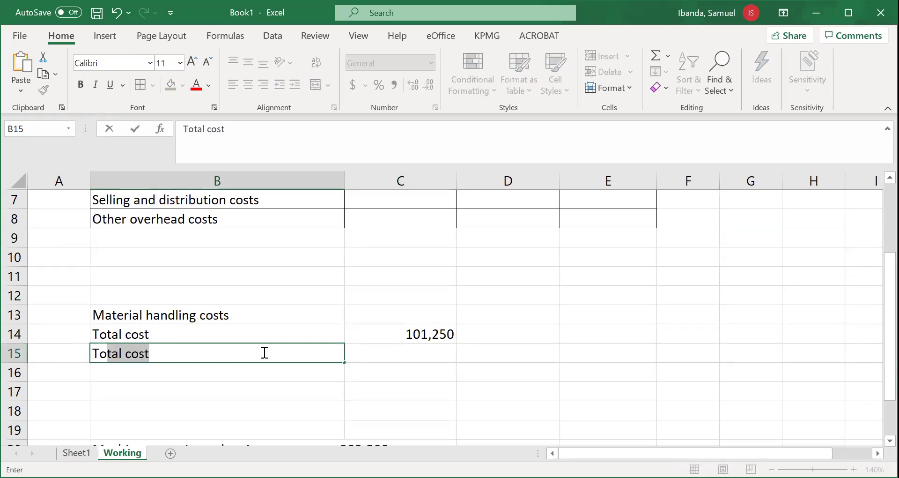
left_click(205, 347)
key("BackSpace")
key("BackSpace")
key("BackSpace")
key("BackSpace")
key("BackSpace")
type("cost dri")
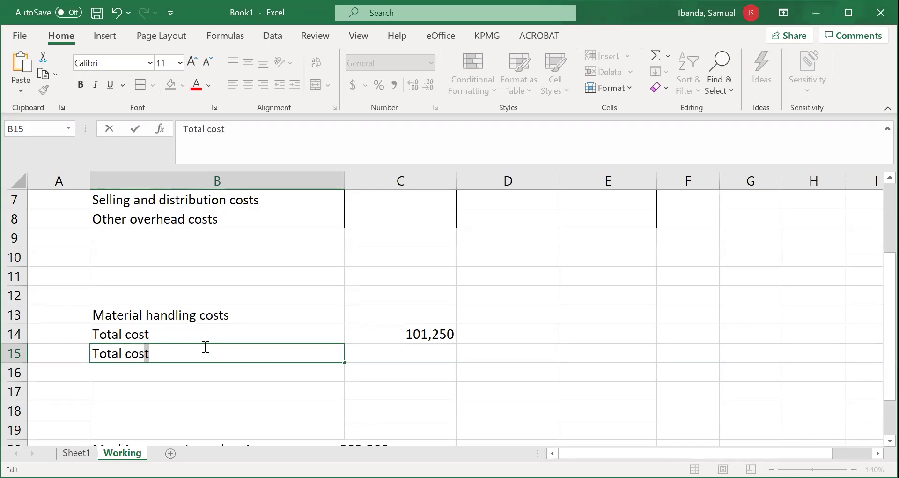
type("ver (")
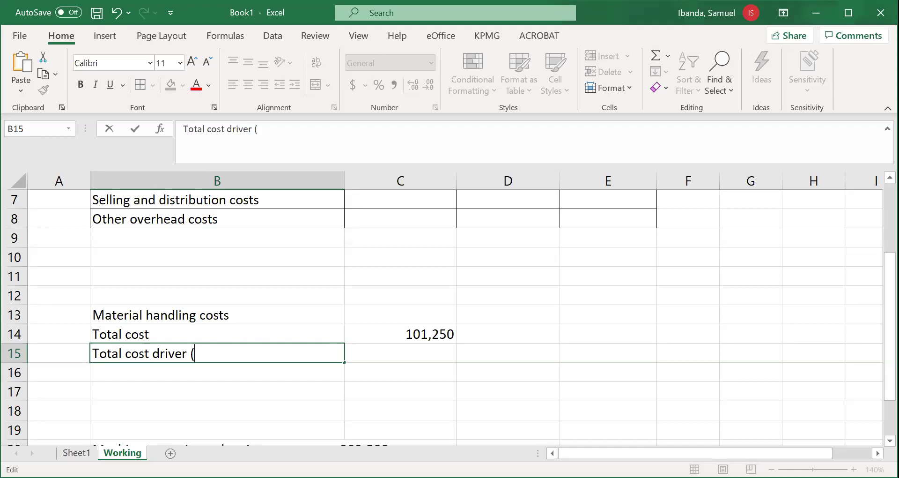
Switch to the CPA 11 question PDF in Acrobat and copy the row label "Material purchase orders"
key("alt+Tab")
scroll(379, 186, "up", 3)
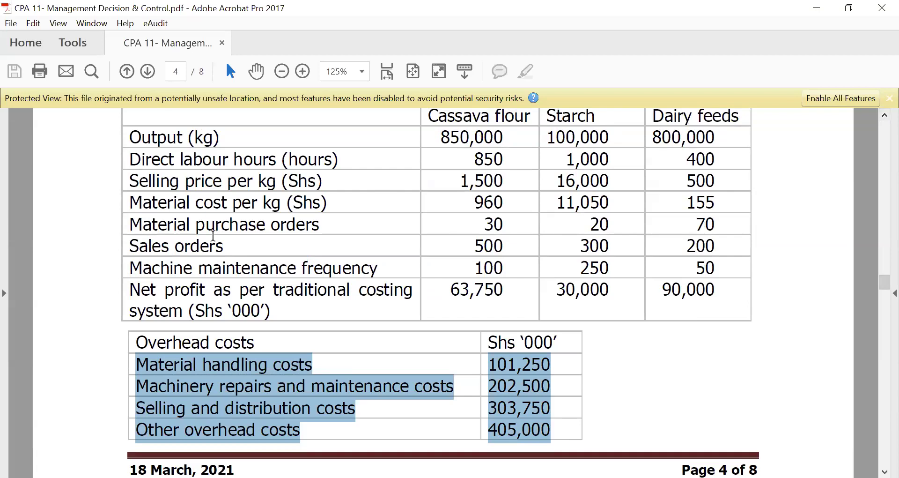
left_click(134, 226)
left_click_drag(133, 226, 717, 223)
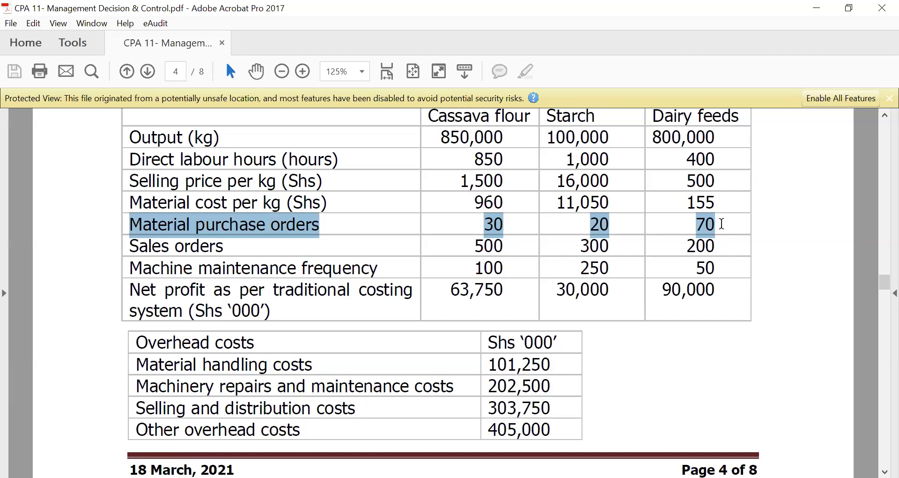
triple_click(356, 229)
key("ctrl+c")
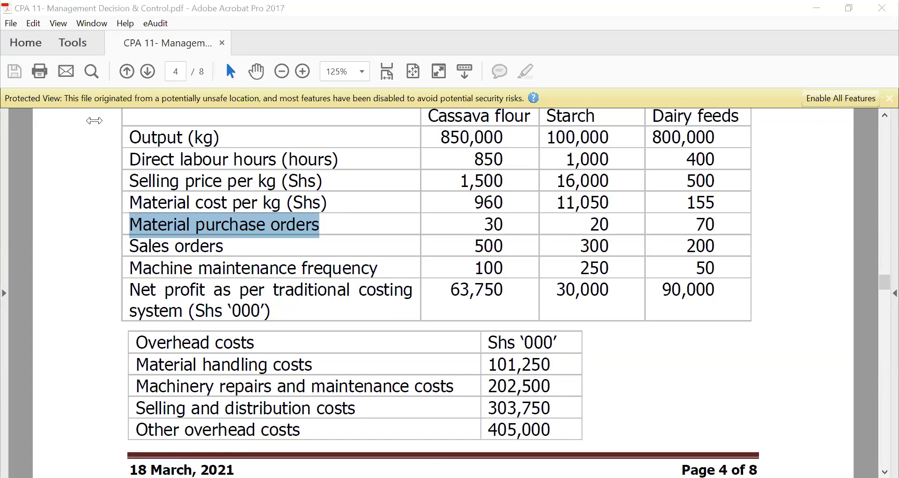
Back in Excel, complete B15 as "Total cost driver (Material purchase orders)" using the copied text and autofit column B
key("alt+Tab")
left_click(20, 93)
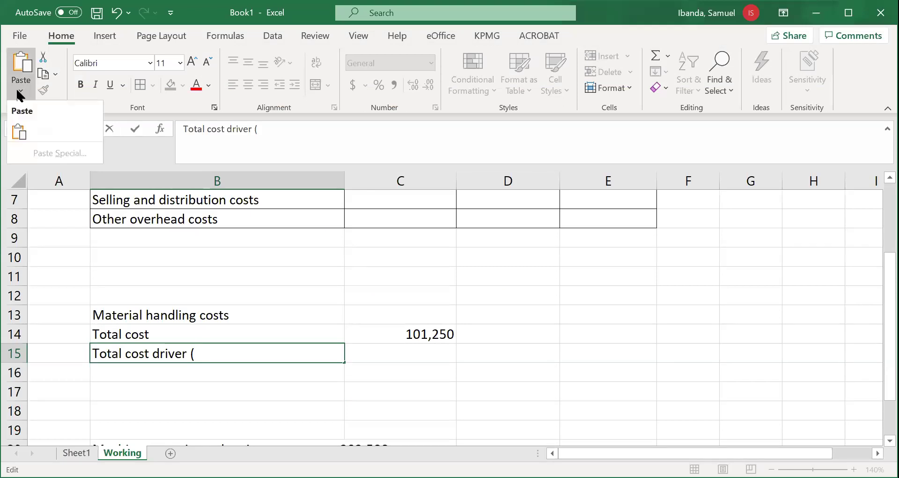
left_click(21, 133)
type(")")
key("Return")
double_click(356, 184)
Enter 120 as the total number of material purchase orders in C15
left_click(431, 353)
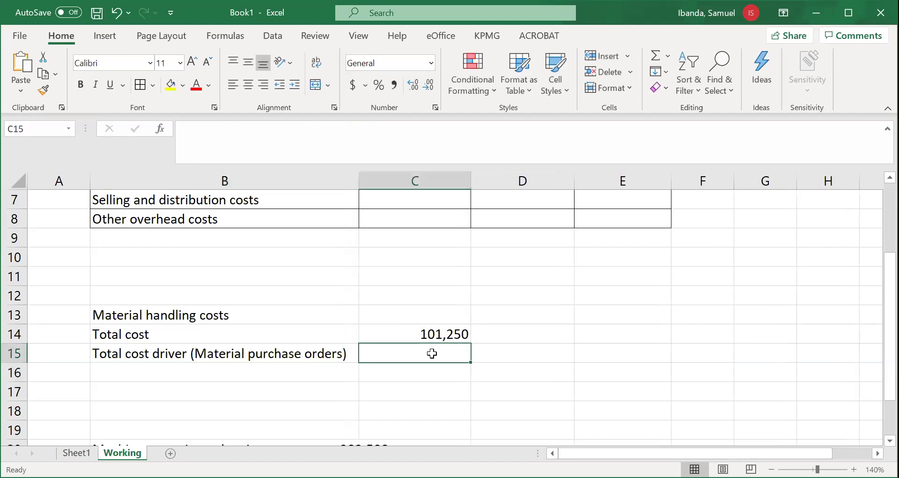
type("120")
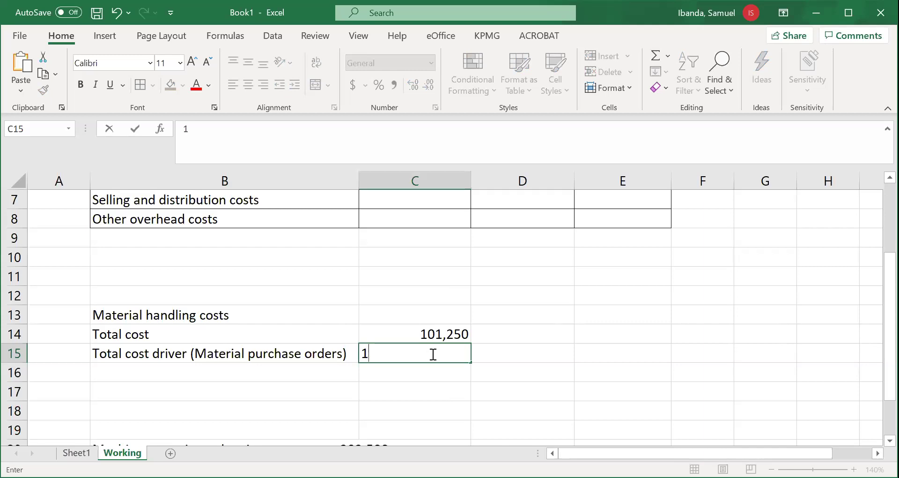
key("Return")
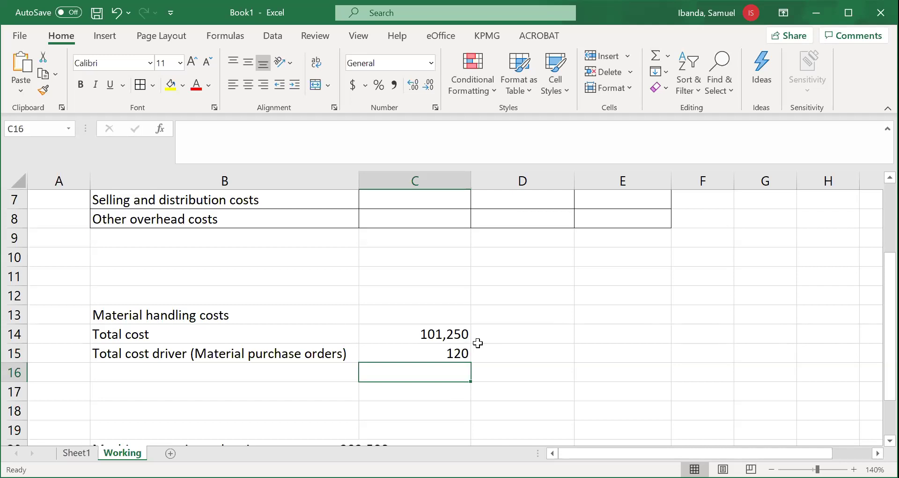
Enter the label "Absorption Rate" in B17
left_click(275, 390)
type("A")
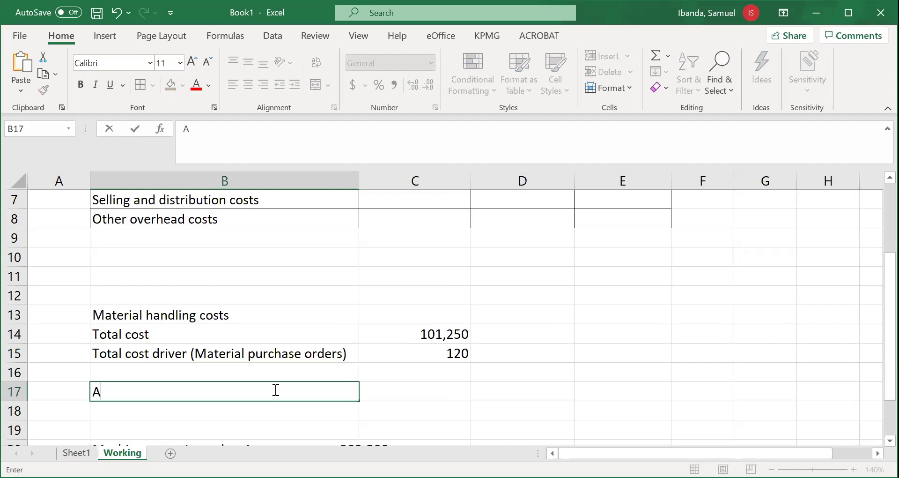
type("bsorptio")
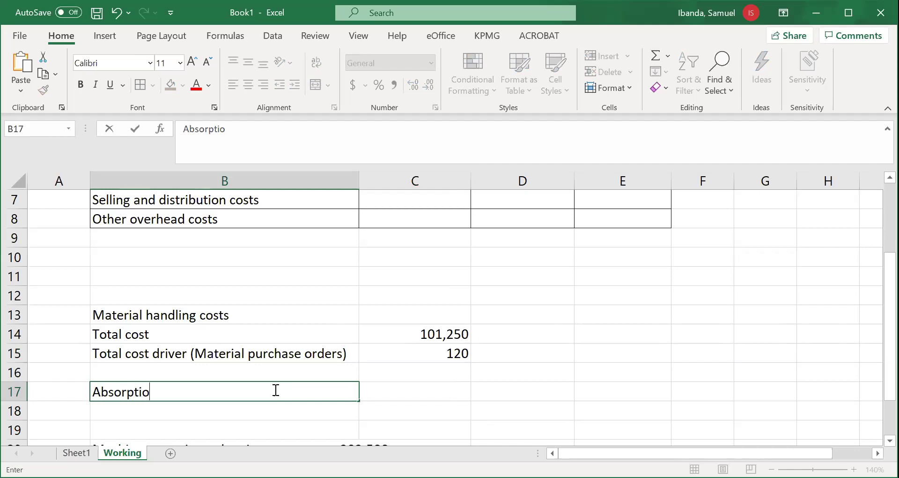
type("n Rate")
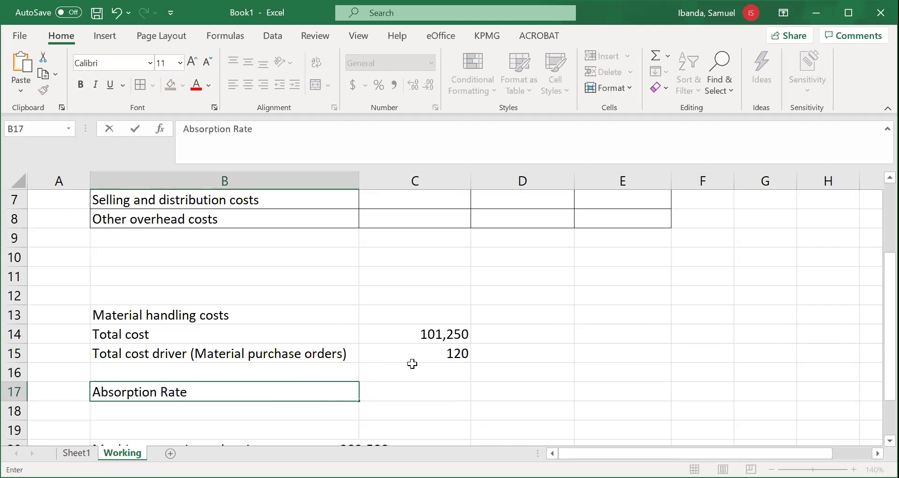
Enter "Total cost" in C17 as the numerator and give the cell a bottom border as the fraction line
left_click(446, 393)
type("T")
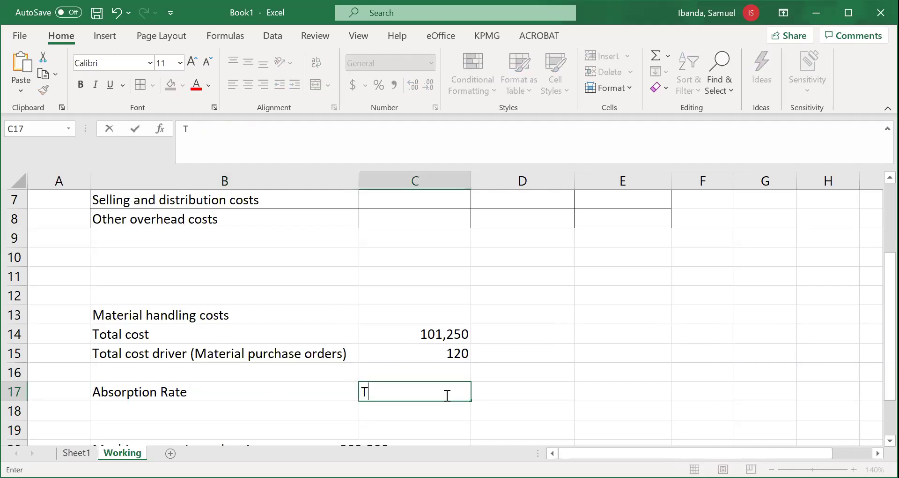
type("otal cost")
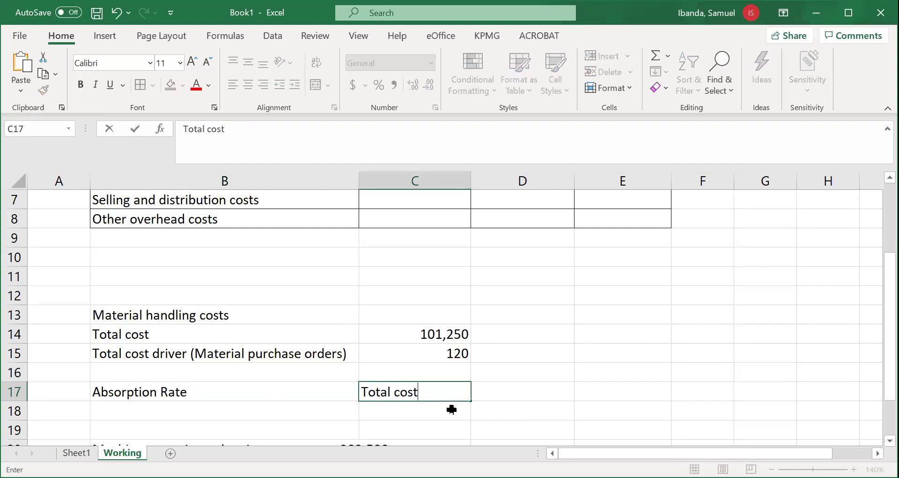
left_click(461, 409)
left_click(437, 387)
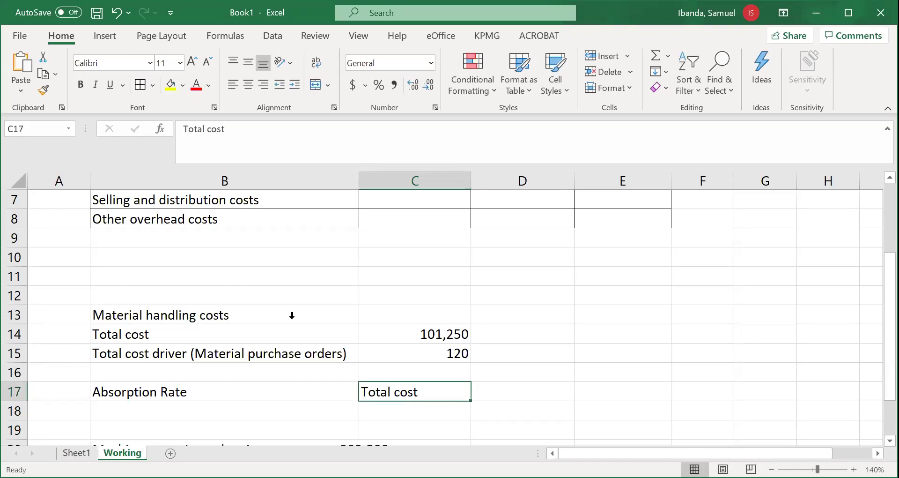
left_click(155, 88)
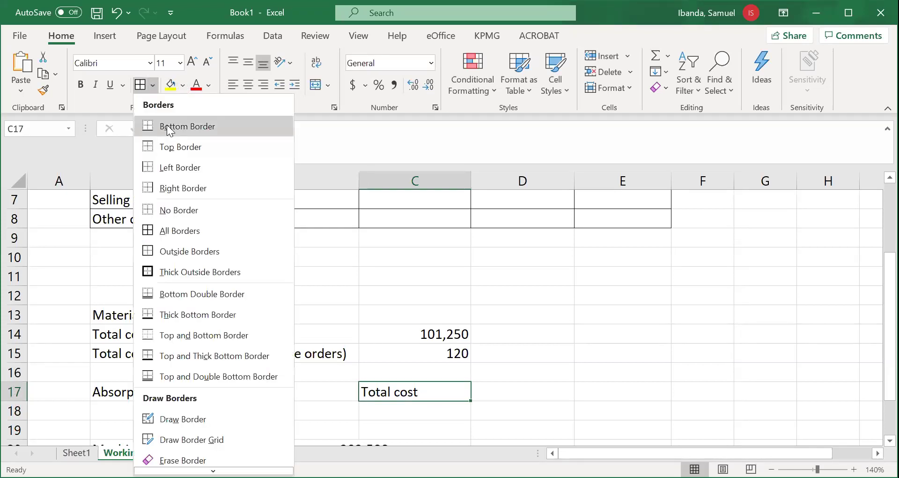
key("Escape")
Enter "Total cost driver" in C18 as the denominator beneath Total cost
key("Return")
type("Total cost")
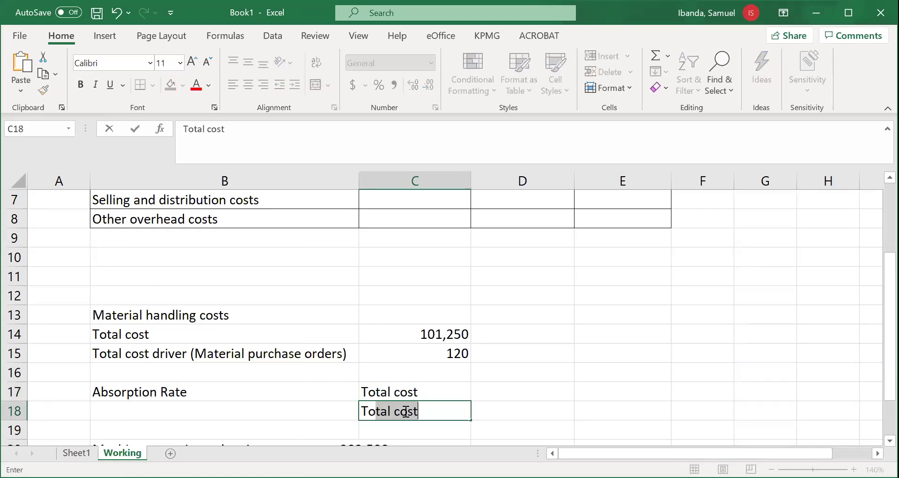
left_click(427, 411)
type("fdr")
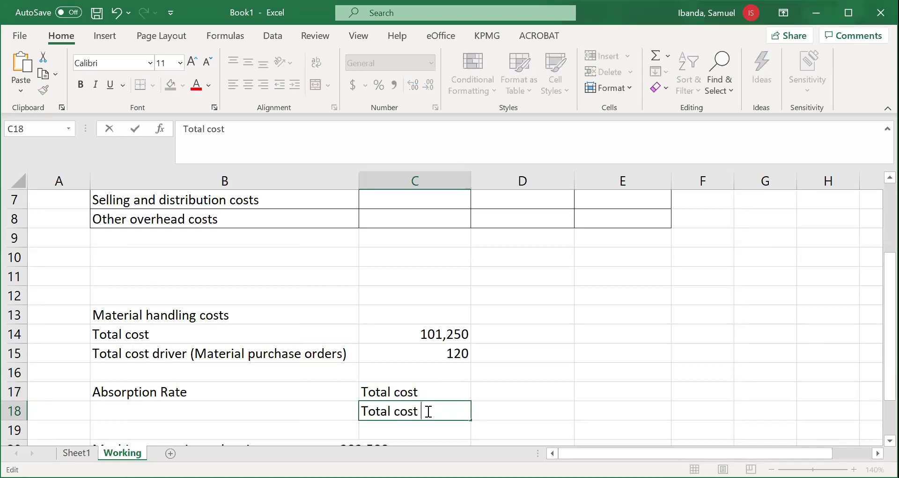
key("BackSpace")
key("BackSpace")
key("BackSpace")
type("driver")
Link D17 to the material handling total cost with the formula =C14
left_click(526, 385)
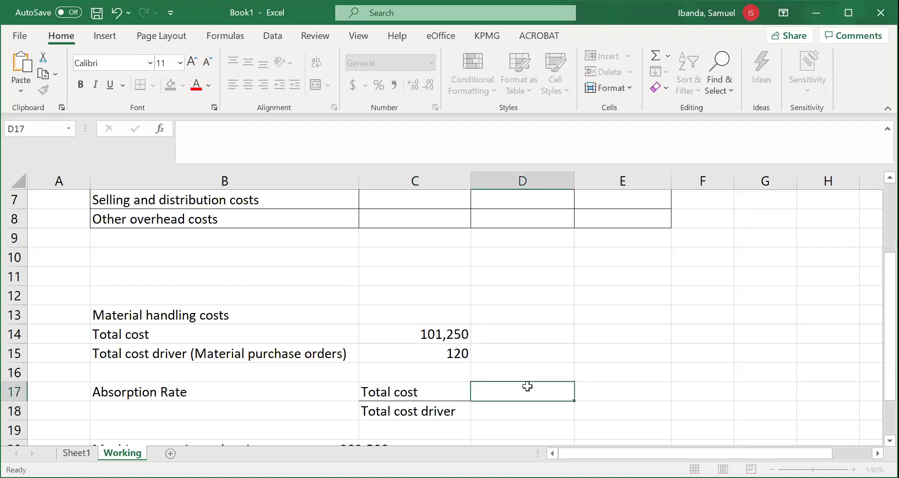
type("=")
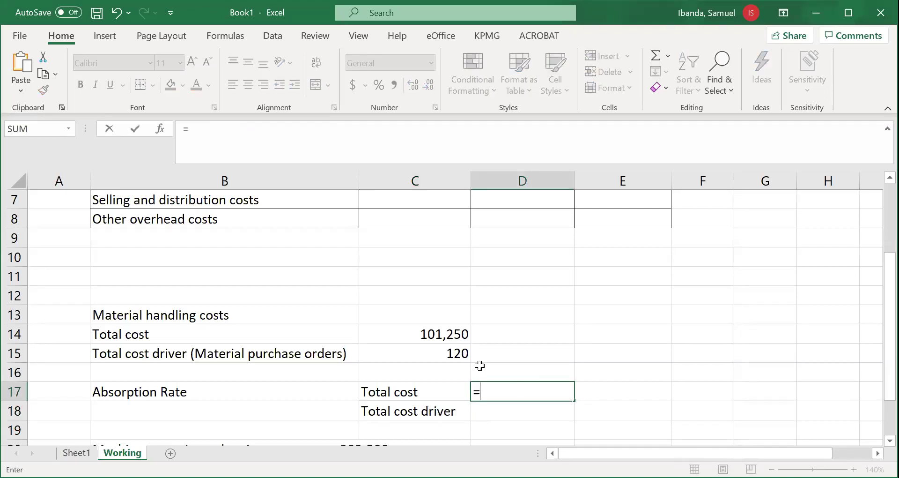
left_click(461, 331)
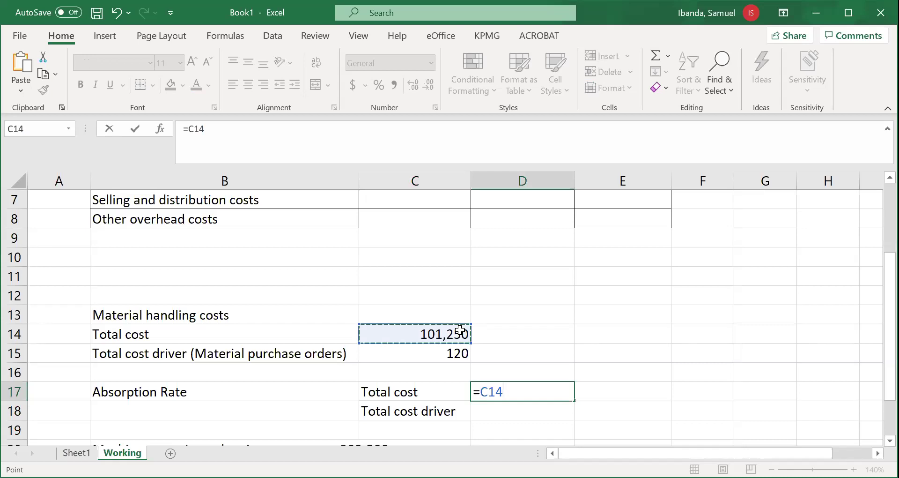
key("Return")
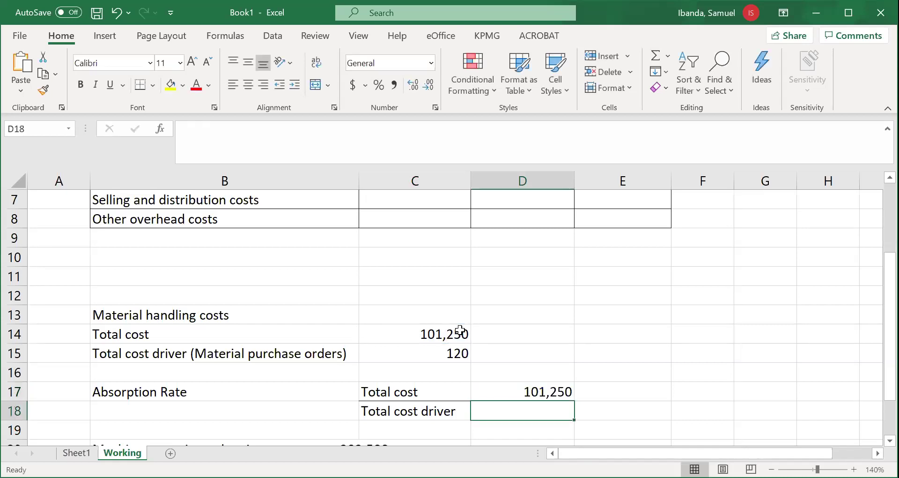
Link D18 to the total material purchase orders with the formula =C15
left_click(543, 385)
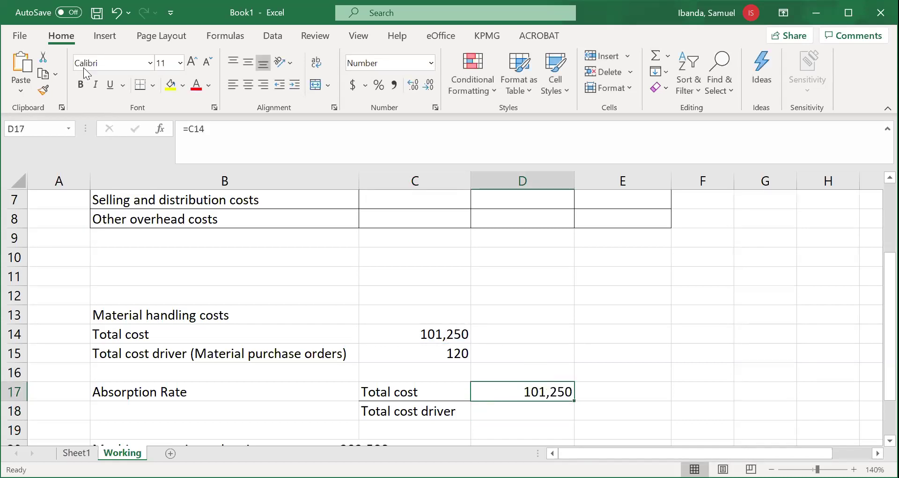
left_click(534, 418)
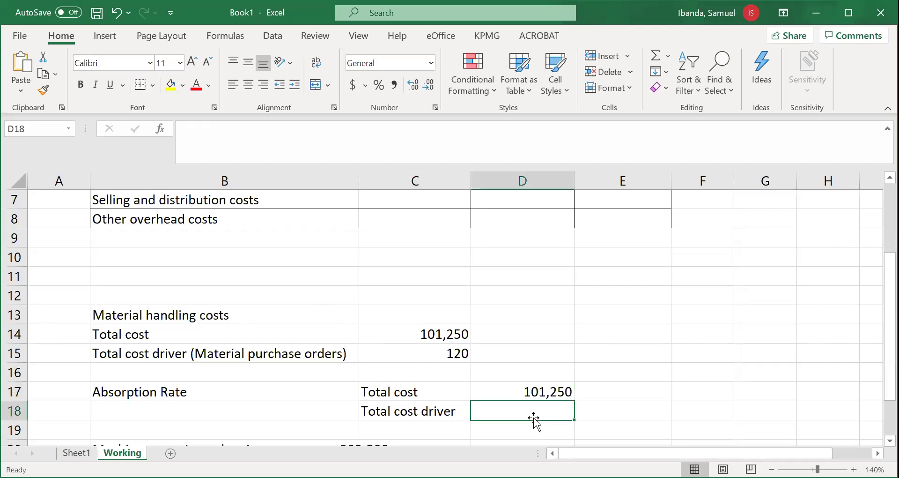
type("=")
left_click(467, 354)
key("Return")
Calculate the material handling absorption rate in E17 with the formula =D17/D18
left_click(627, 394)
type("=")
left_click(544, 387)
type("/")
left_click(559, 411)
key("Return")
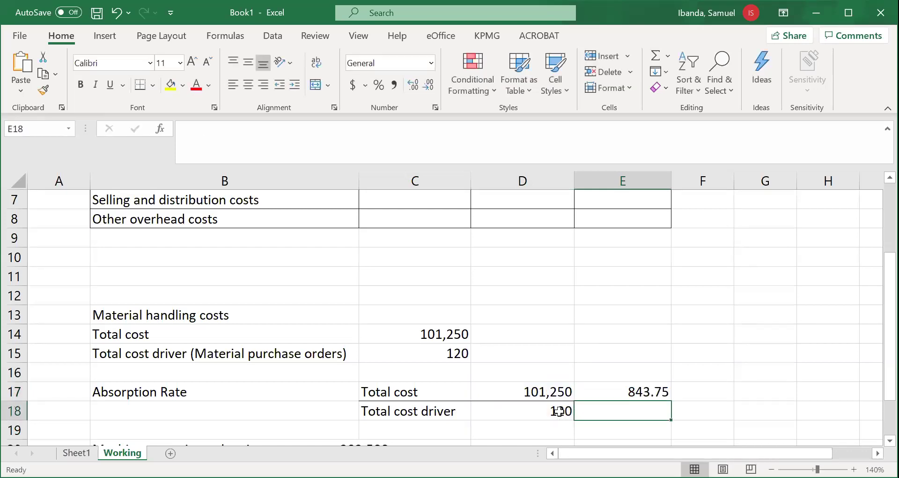
left_click(661, 391)
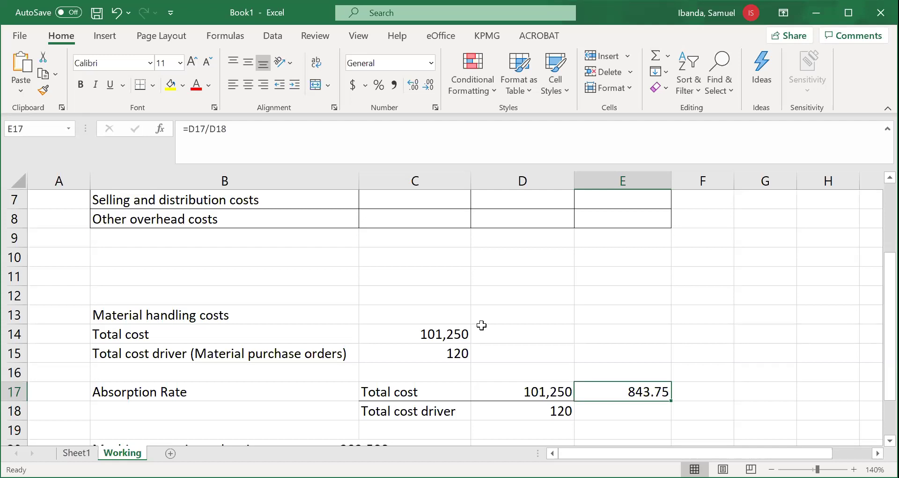
Check the overhead costs' currency unit in the Acrobat question PDF and set the material handling total cost in C14 to 101250000 in Excel
left_click(458, 333)
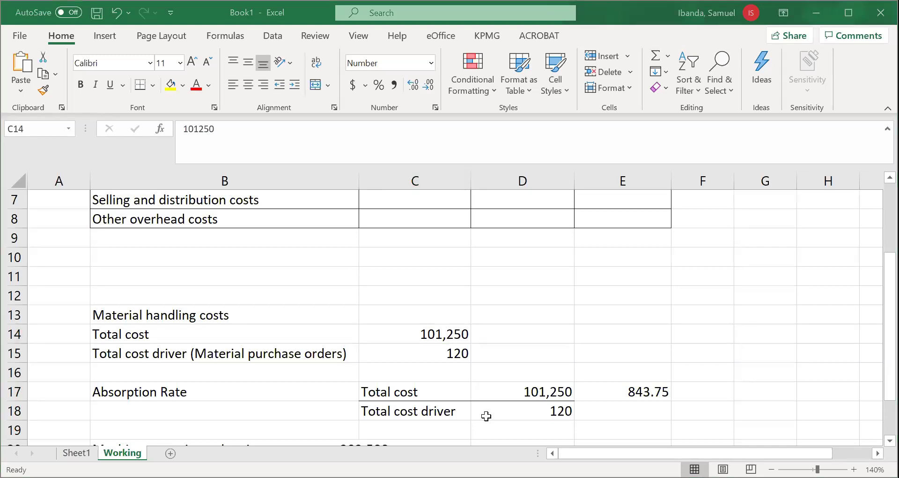
key("alt+Tab")
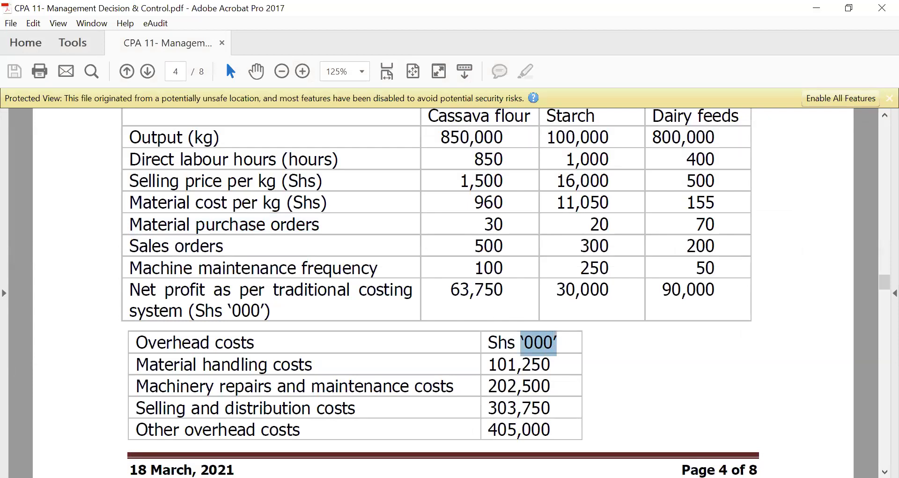
key("alt+Tab")
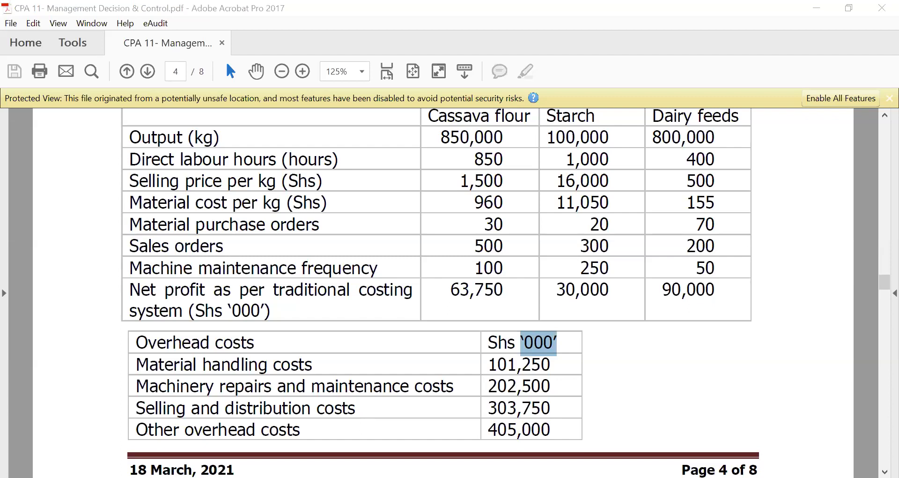
key("alt+Tab")
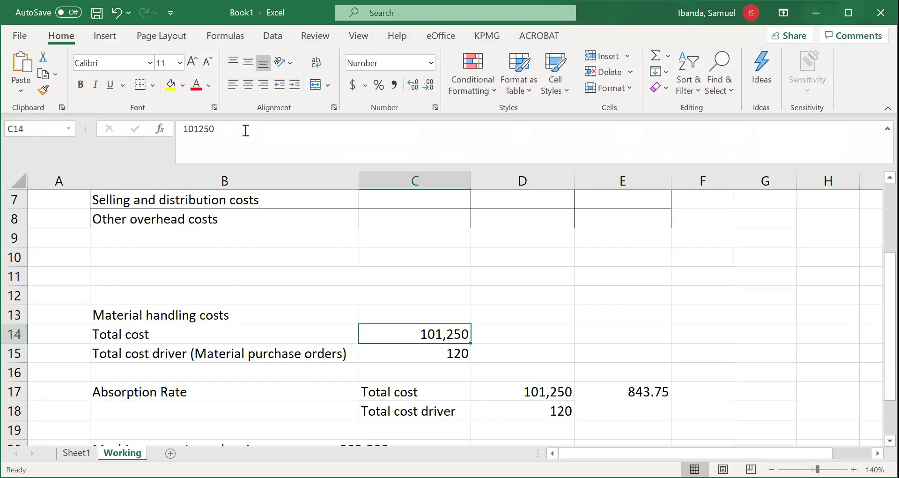
left_click(243, 132)
type("00")
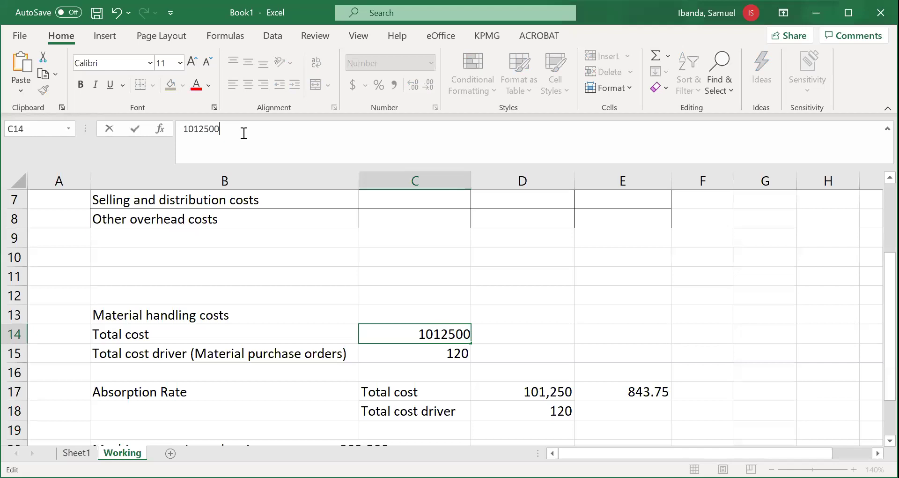
type("00")
key("Return")
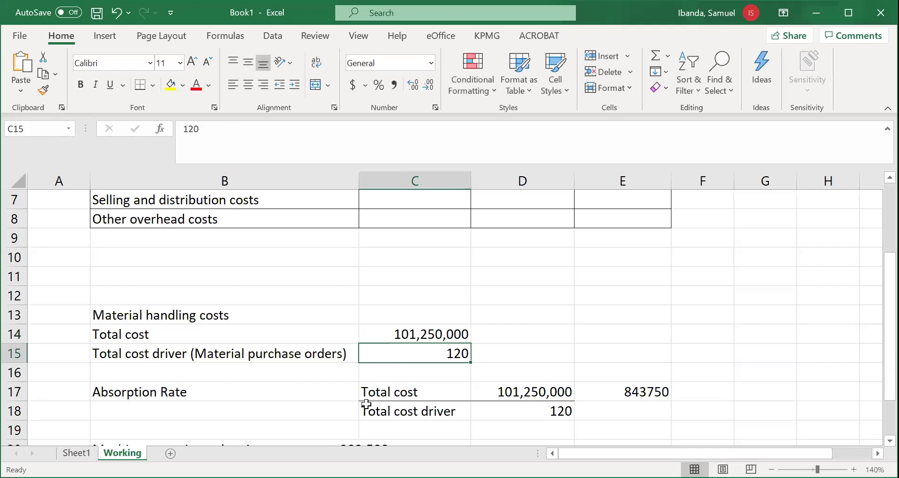
Format the absorption rate in E17 with a thousands separator and no decimal places
left_click(658, 392)
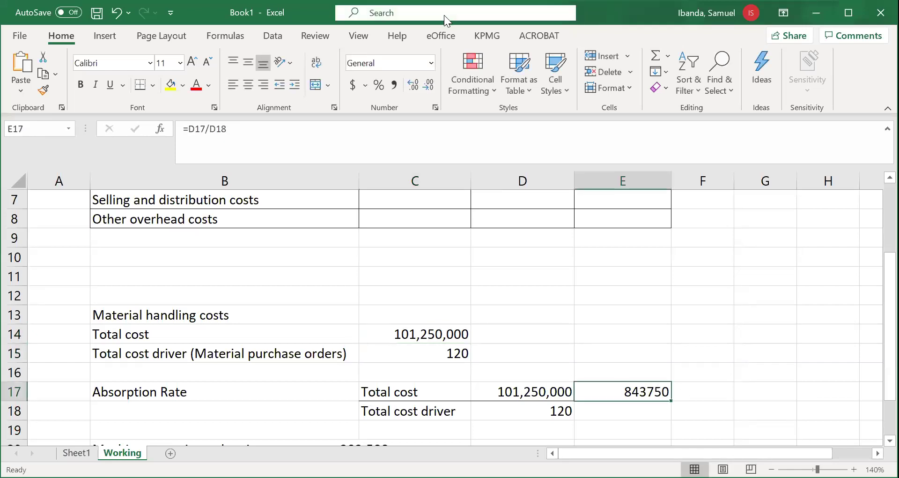
left_click(396, 85)
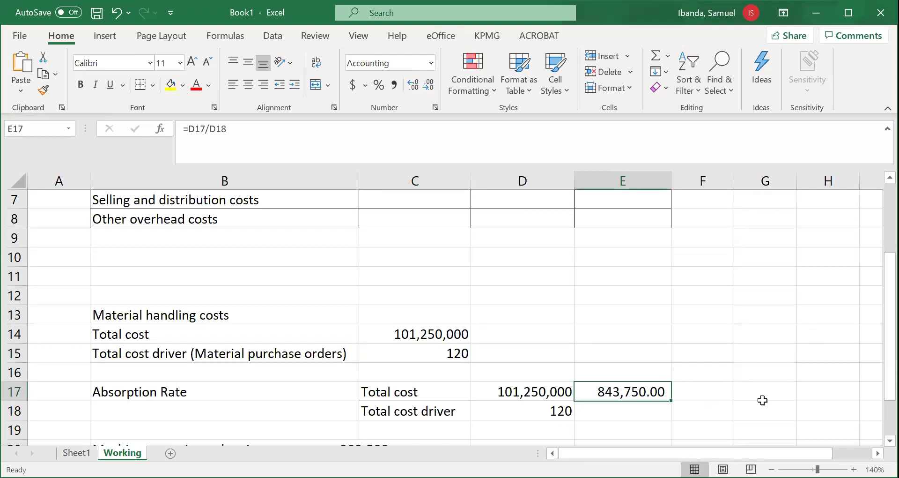
left_click(412, 88)
left_click(428, 87)
left_click(429, 87)
left_click(428, 87)
left_click(708, 368)
left_click(650, 393)
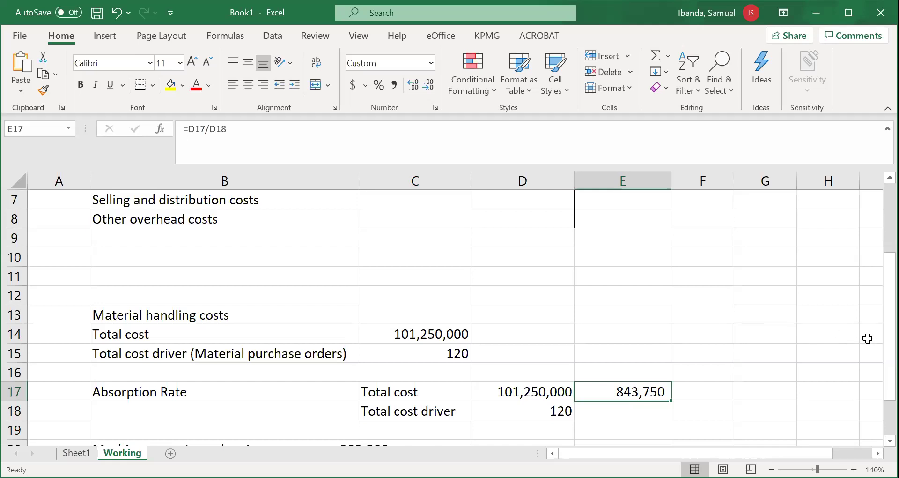
Examine the material handling row of the overhead cost table alongside its total cost, cost driver and absorption rate working
mouse_move(877, 361)
left_mouse_down()
mouse_move(876, 318)
mouse_move(877, 362)
mouse_move(876, 351)
left_mouse_up()
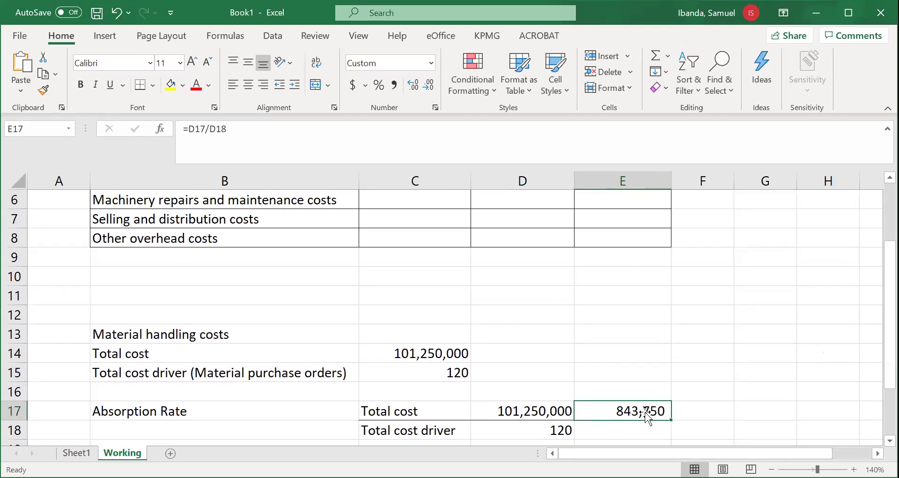
left_click_drag(876, 307, 876, 278)
left_click(422, 222)
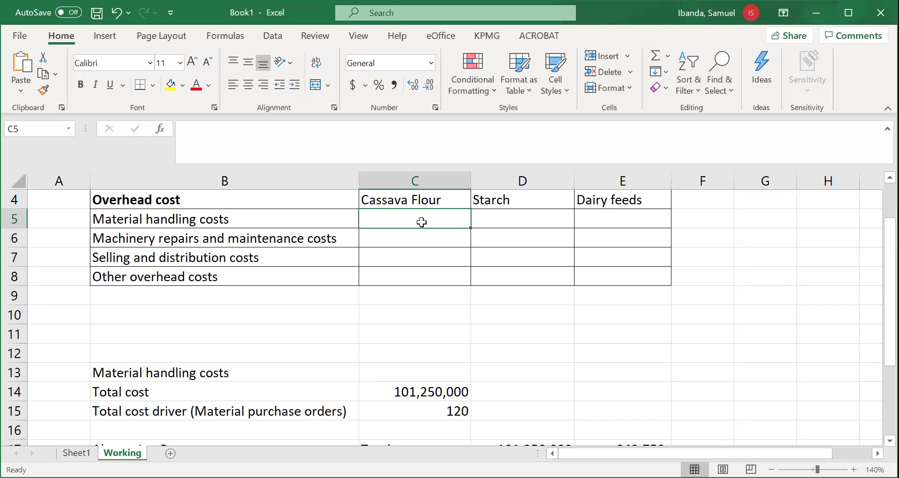
left_click_drag(876, 276, 877, 291)
left_click(442, 377)
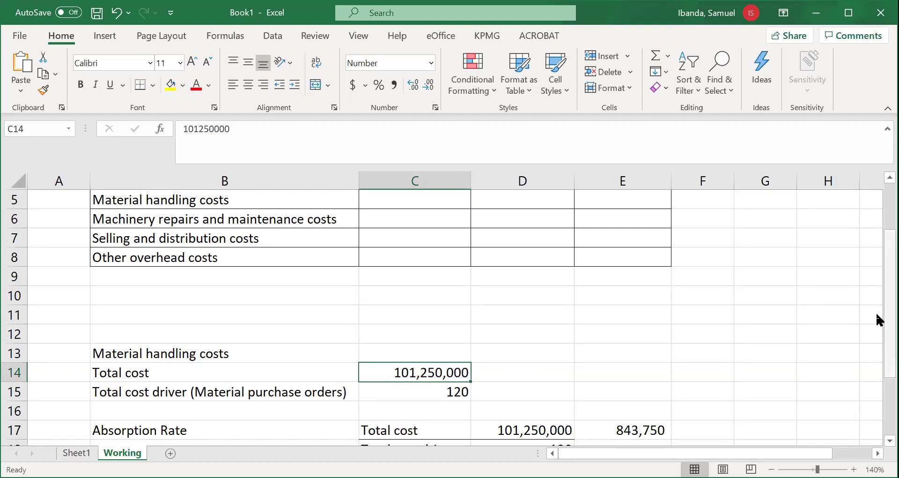
scroll(410, 253, "up", 1)
left_click(412, 242)
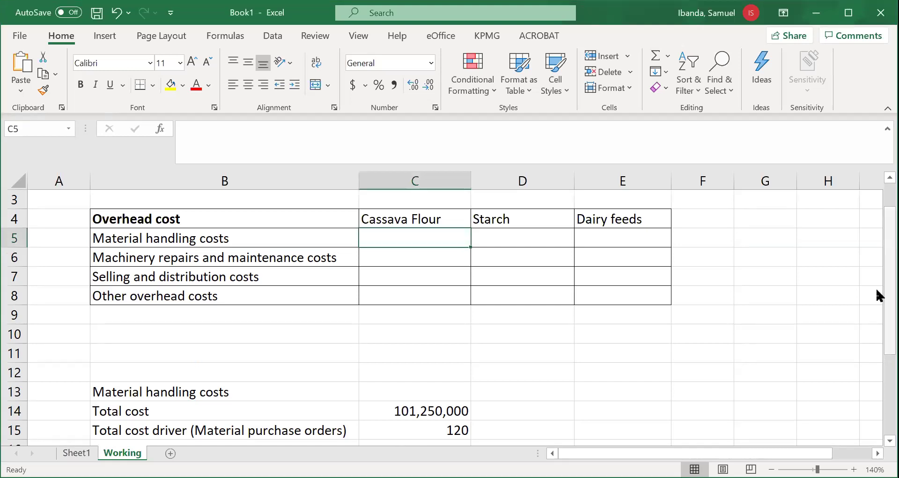
left_click_drag(877, 290, 877, 284)
left_click_drag(878, 289, 876, 283)
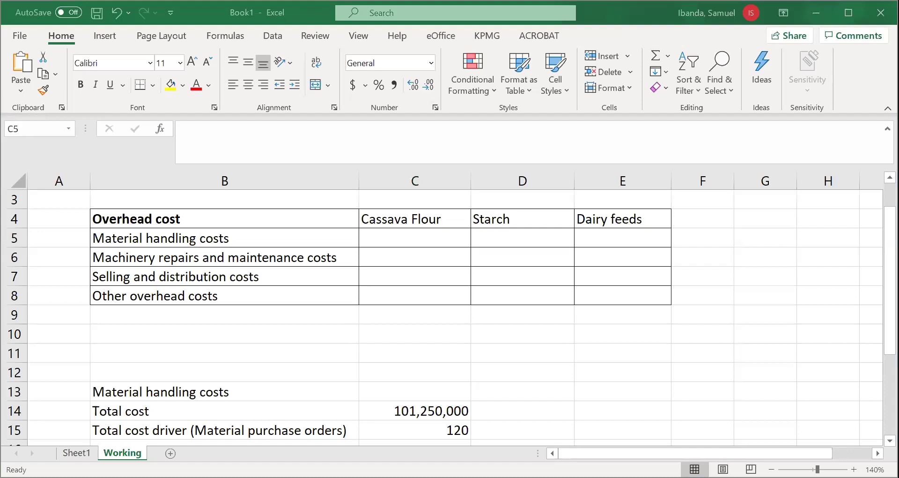
Switch to the PDF in Adobe Acrobat, look up the material purchase orders for cassava flour, and return to Excel
key("alt+Tab")
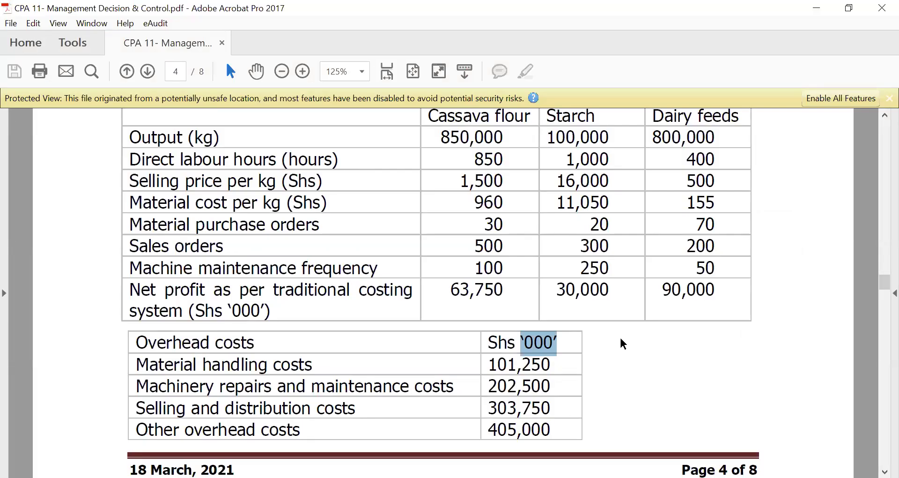
left_click_drag(501, 207, 510, 224)
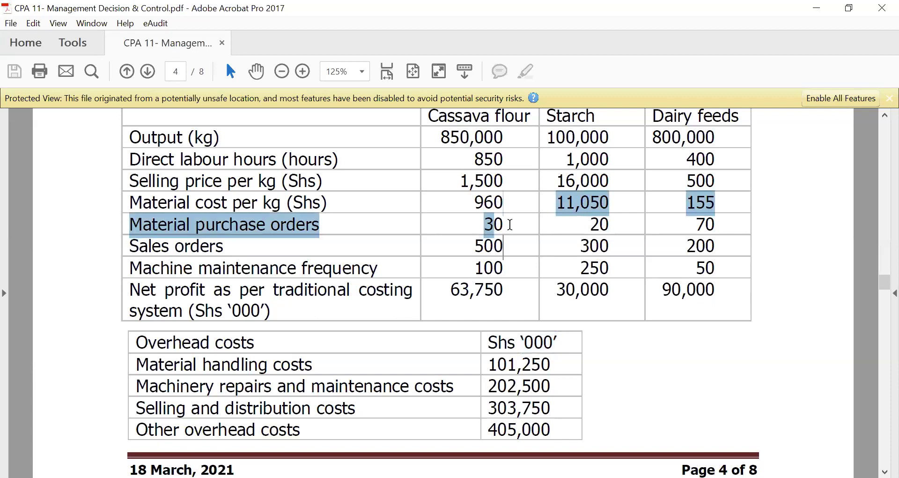
left_click(510, 224)
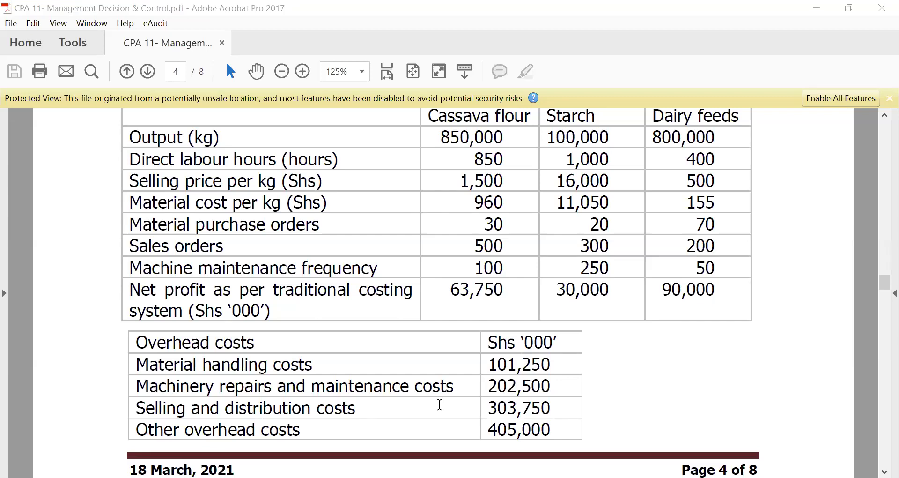
key("alt+Tab")
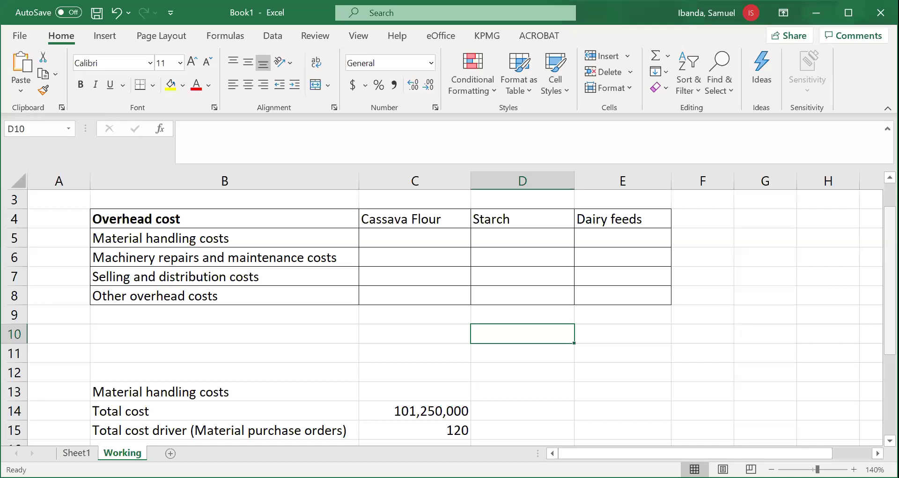
Review the material handling costs working and its absorption rate calculation below the overhead cost table
left_click_drag(889, 257, 889, 265)
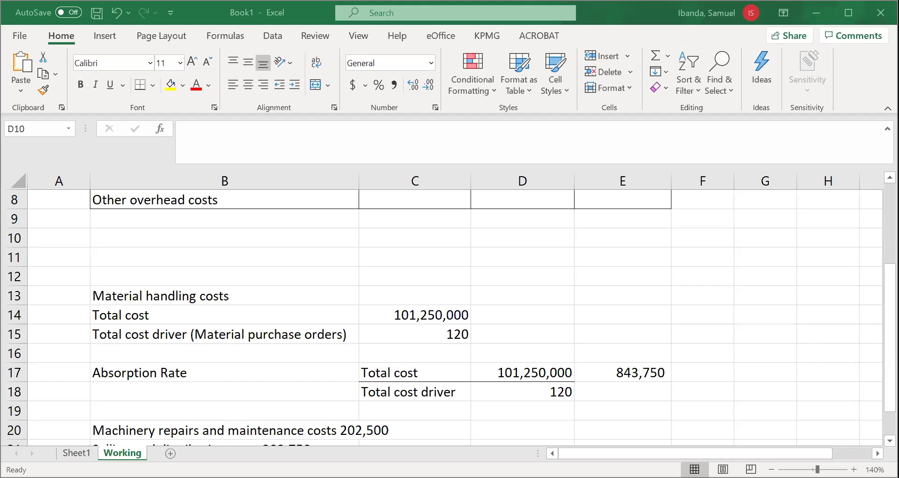
left_click(581, 309)
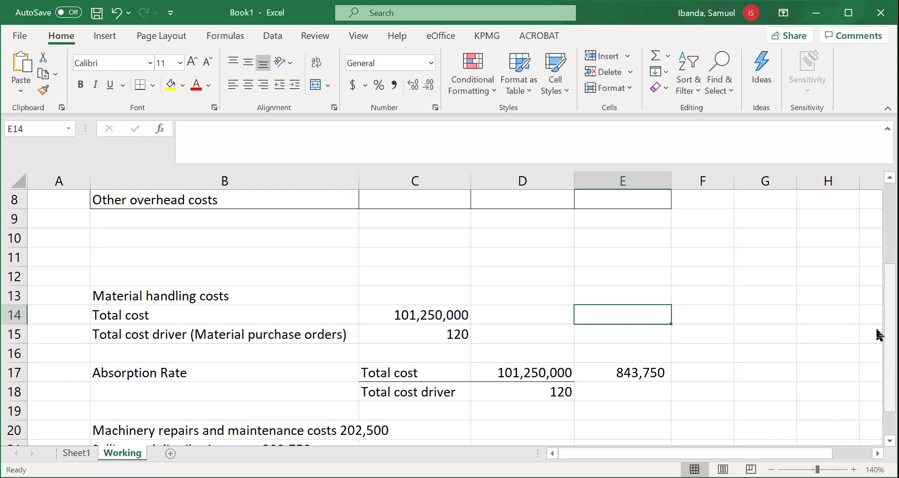
left_click(683, 290)
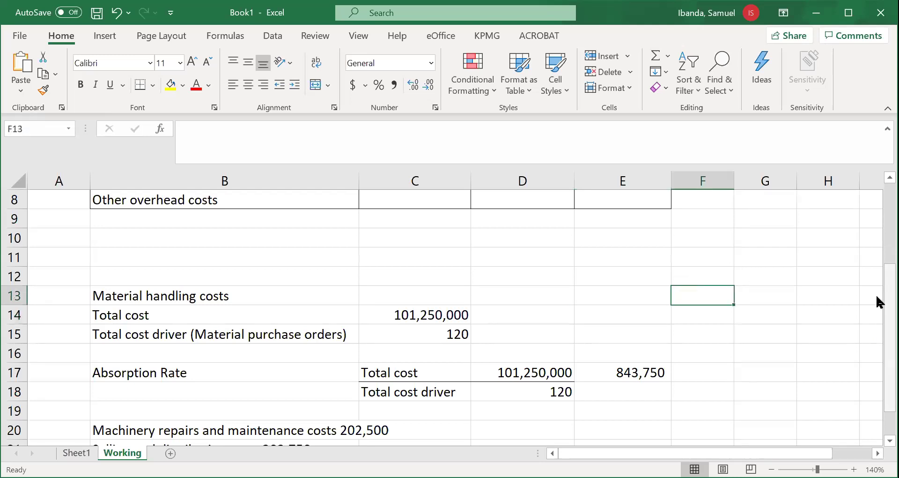
scroll(876, 312, "down", 1)
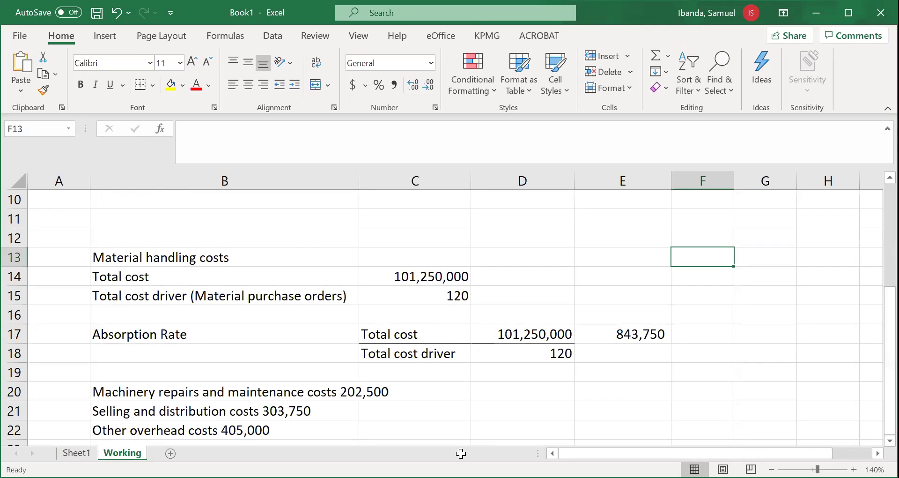
left_click(597, 366)
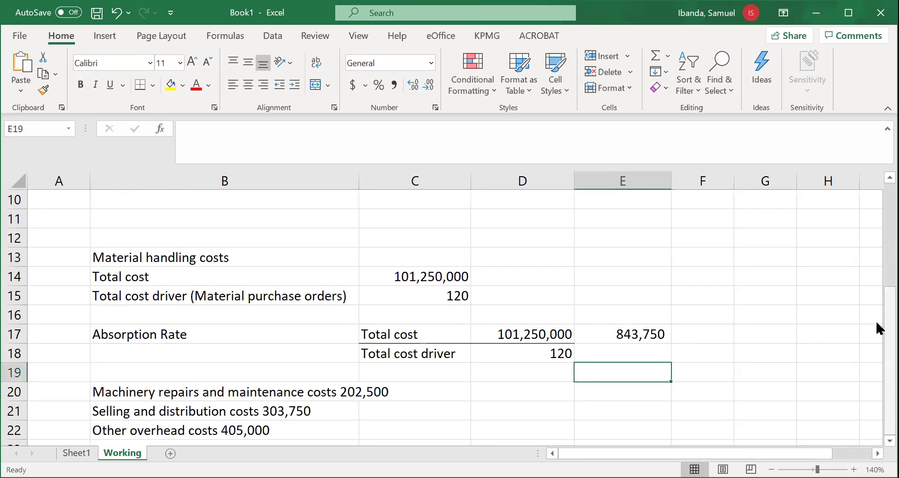
scroll(876, 436, "down", 2)
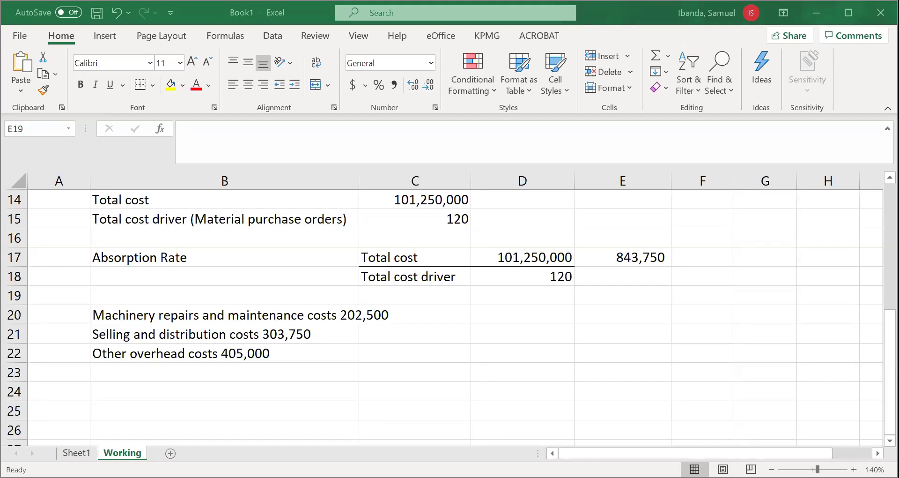
left_click(628, 257)
left_click_drag(887, 345, 876, 234)
Autofit the width of the Cassava Flour column to its contents
left_click(411, 245)
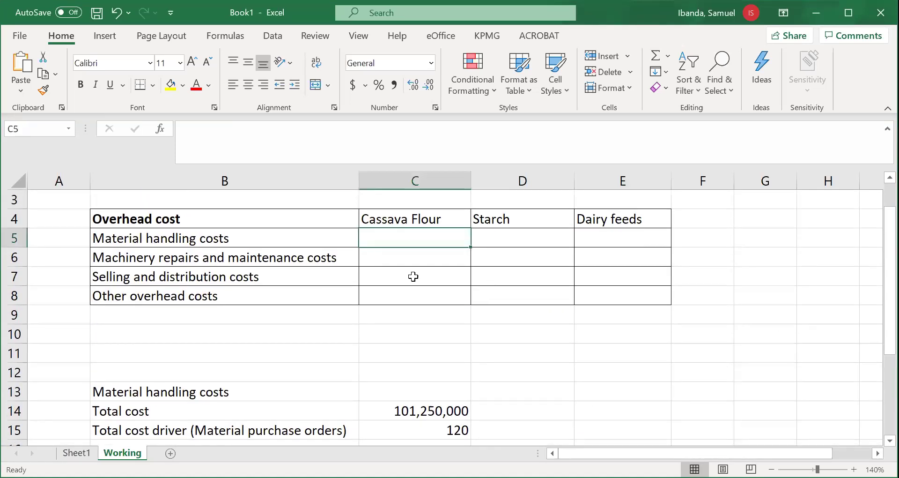
double_click(454, 179)
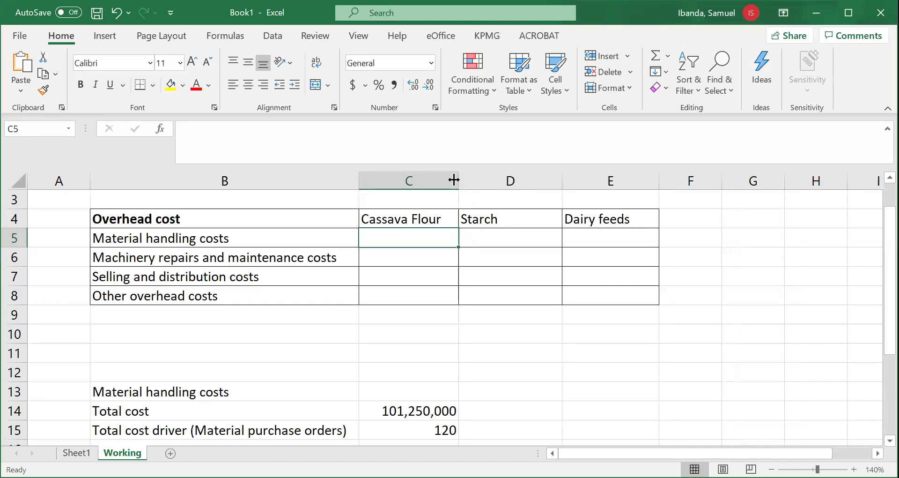
Calculate the Cassava Flour material handling cost in C5 with the formula =30*843750 and apply comma style to it
left_click_drag(877, 295, 877, 302)
left_click(581, 352)
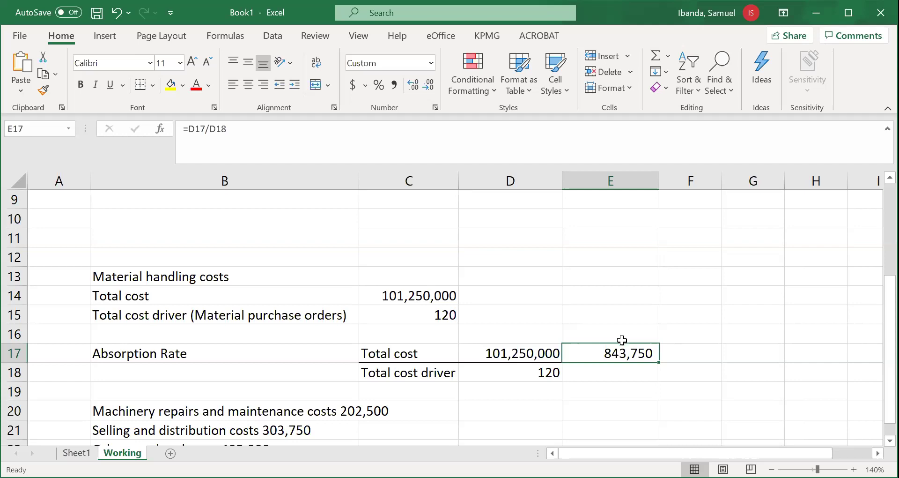
left_click_drag(876, 304, 878, 227)
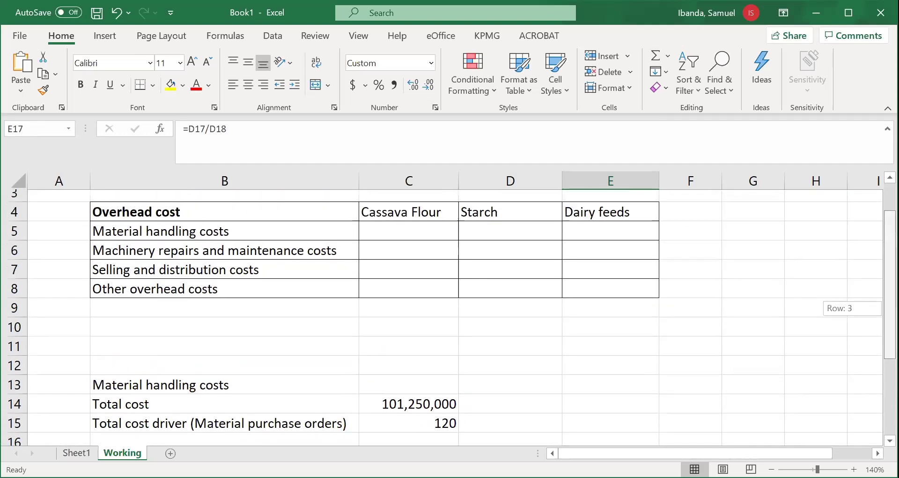
left_click(391, 241)
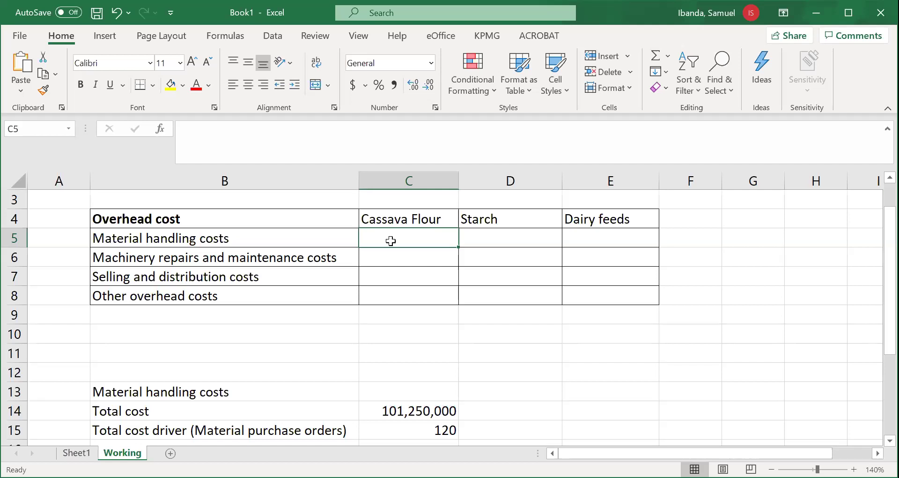
type("=30*")
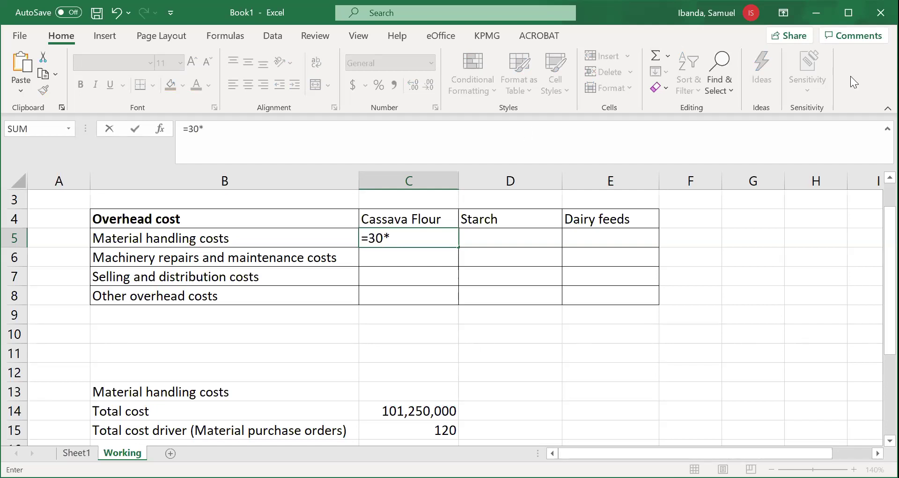
mouse_move(890, 231)
left_mouse_down()
mouse_move(890, 262)
mouse_move(890, 248)
left_mouse_up()
type("843")
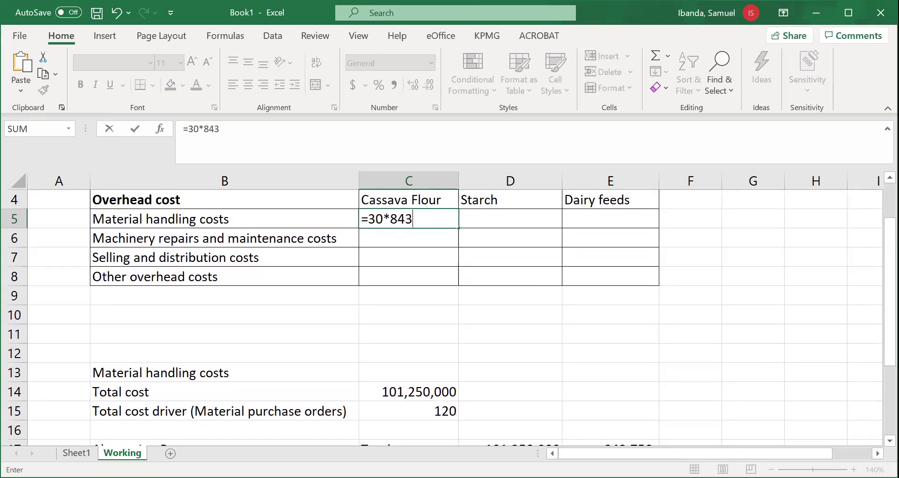
type("750")
key("Return")
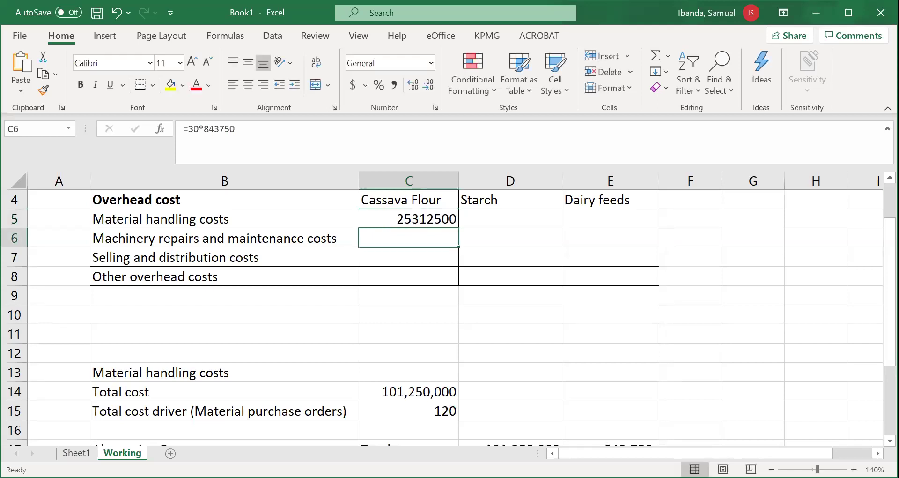
left_click(441, 218)
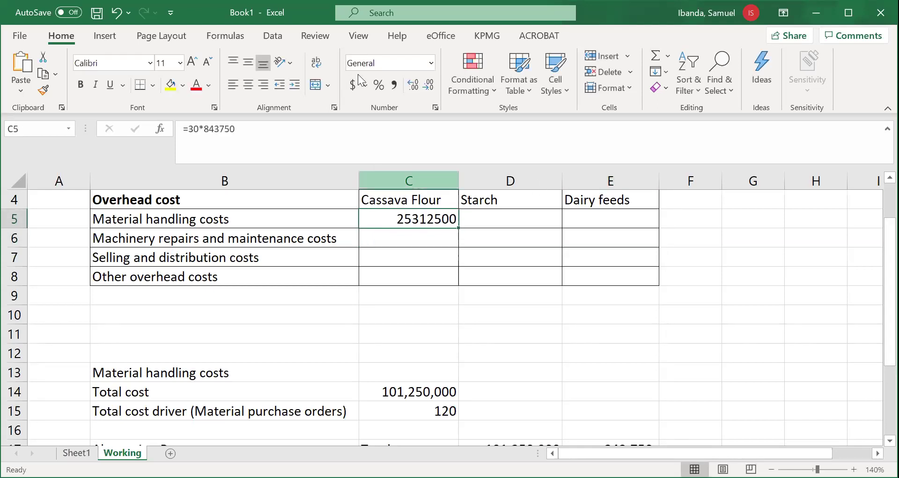
left_click(396, 90)
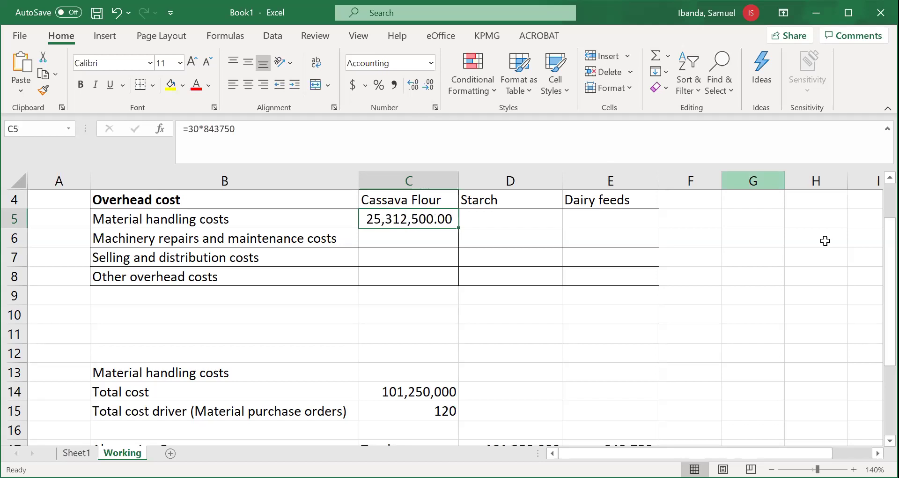
Select D5, check the Starch material purchase orders in the Adobe Acrobat PDF, and return to Excel
left_click_drag(878, 261, 877, 261)
key("Tab")
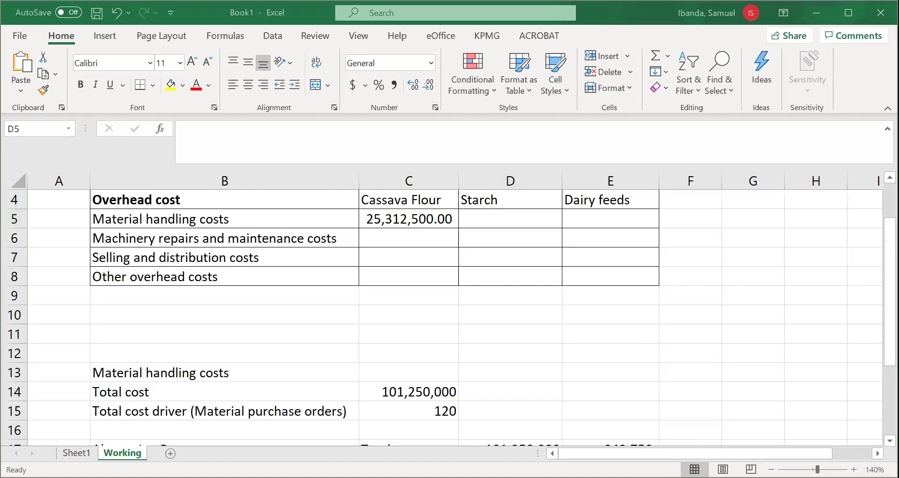
key("alt+Tab")
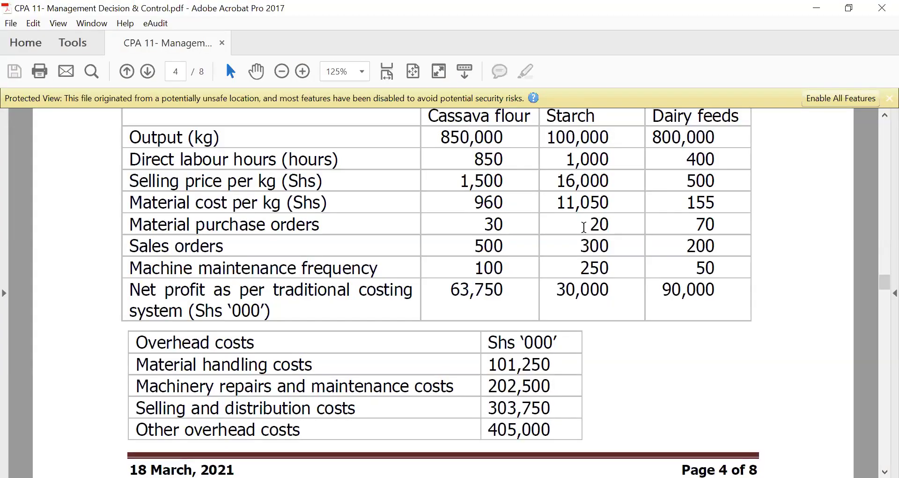
left_click_drag(600, 225, 503, 249)
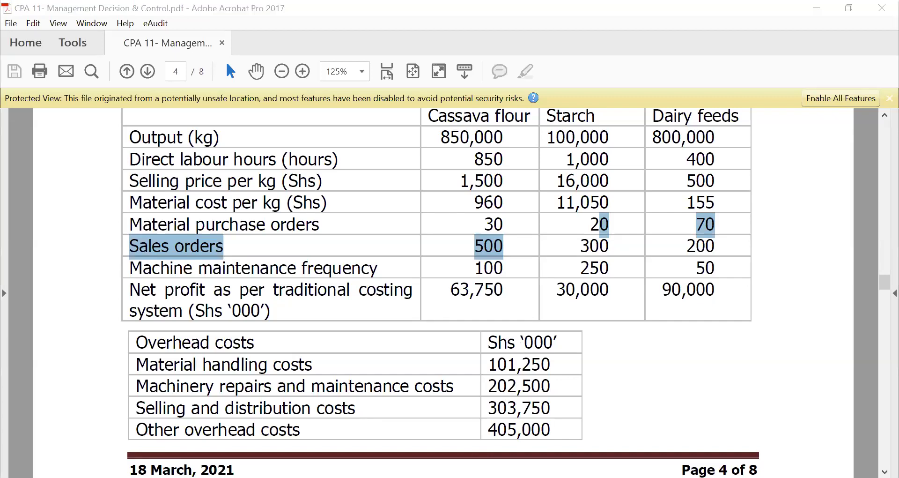
key("alt+Tab")
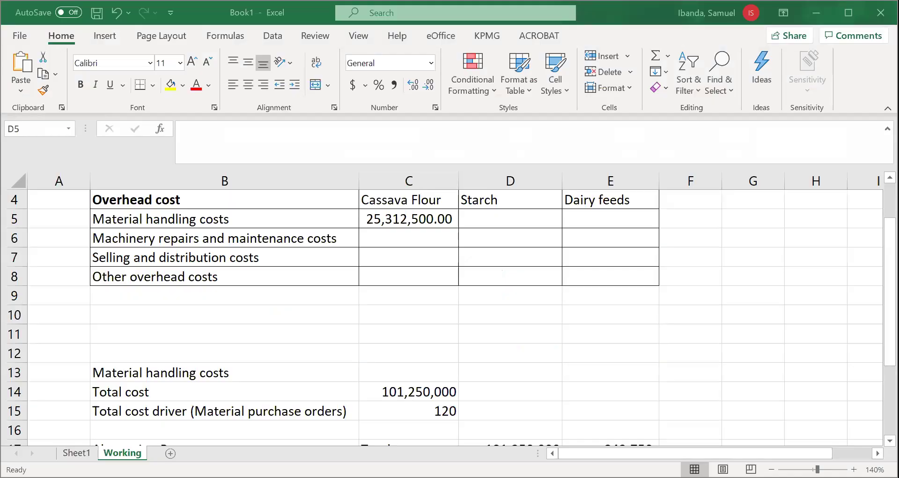
Calculate the Starch material handling cost in D5 with the formula =20*843750 and format it in comma style
type("=2")
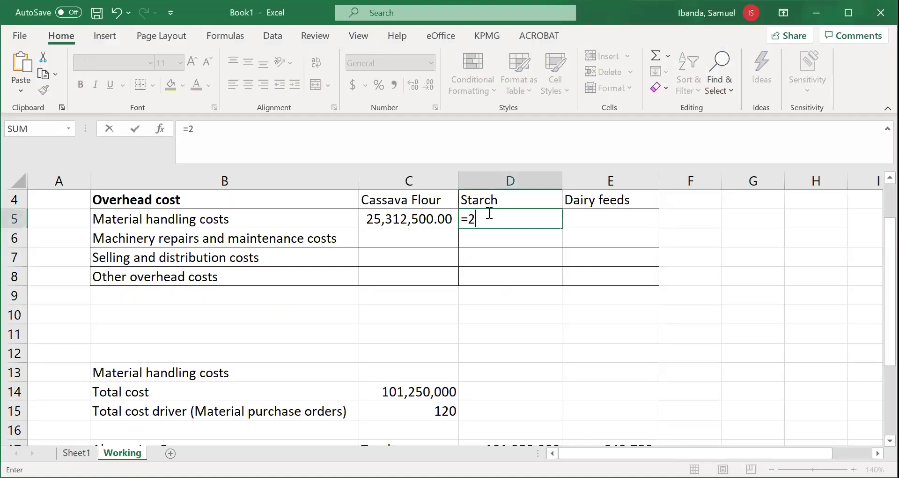
type("0*")
scroll(877, 255, "down", 1)
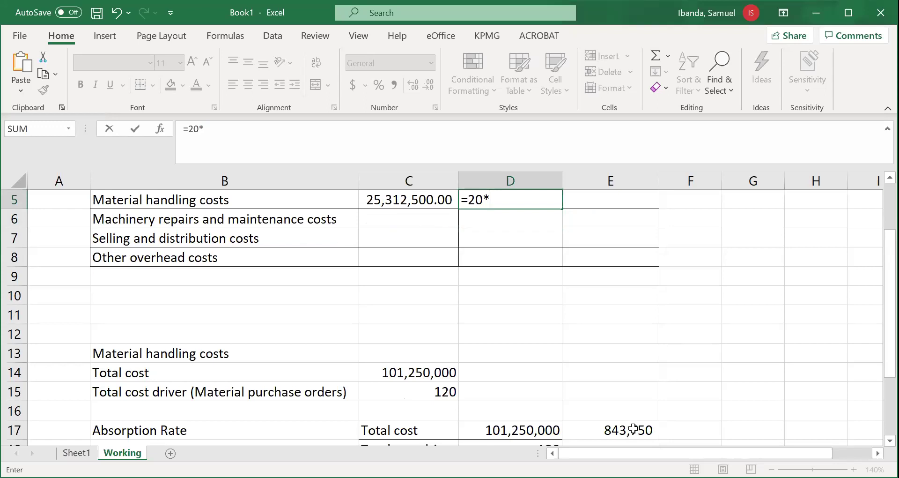
type("843750")
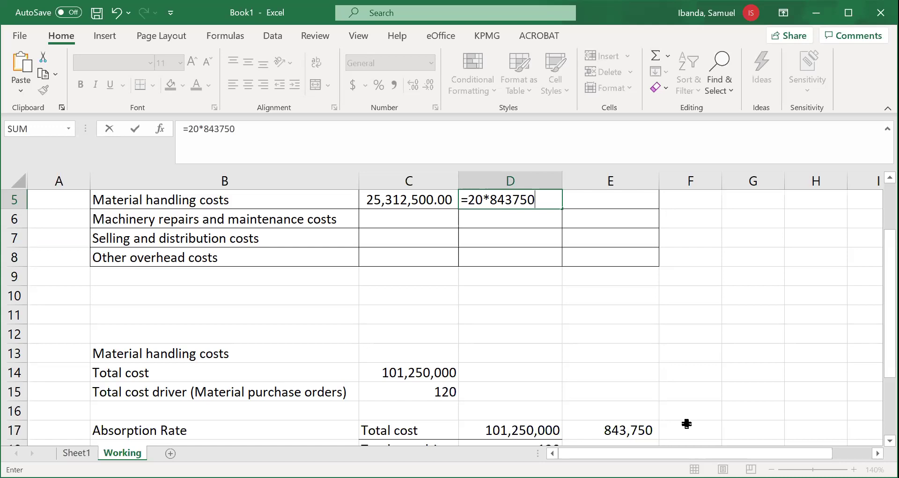
key("Return")
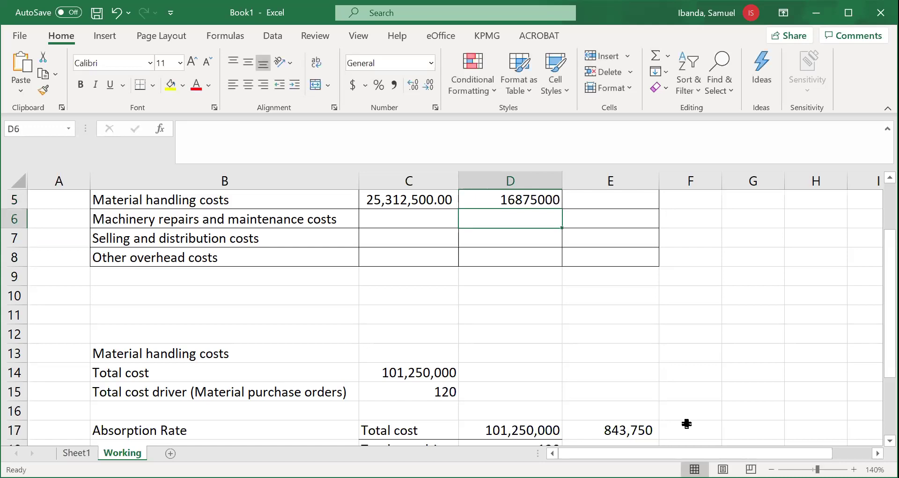
left_click(545, 199)
left_click(394, 85)
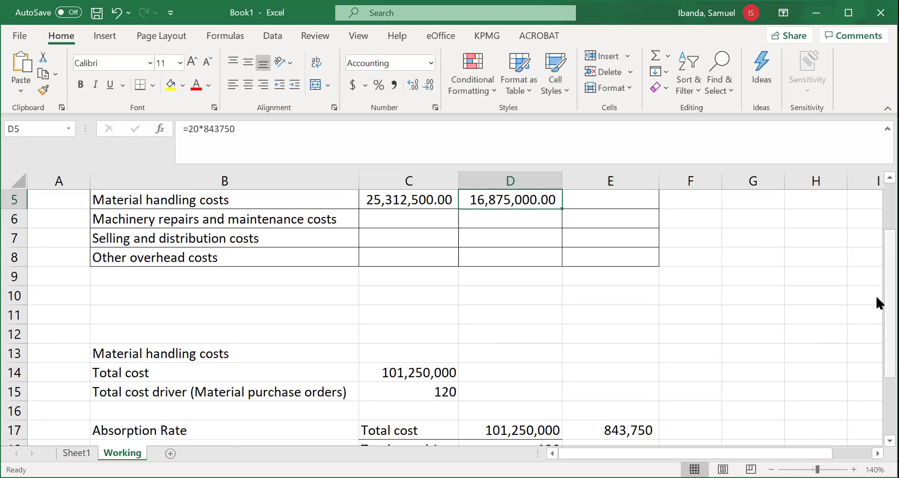
Enter =70*843750 in E5 as the Dairy feeds material handling cost and apply comma style
left_click_drag(876, 296, 877, 281)
left_click(603, 224)
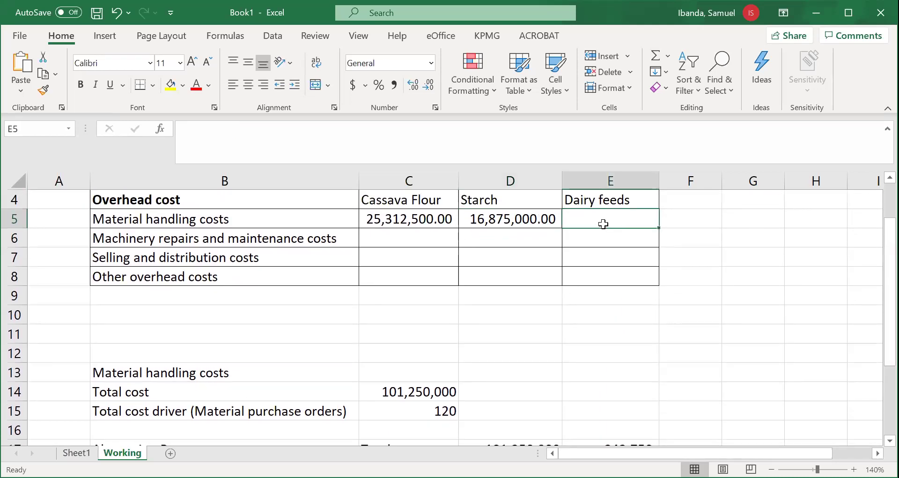
type("=")
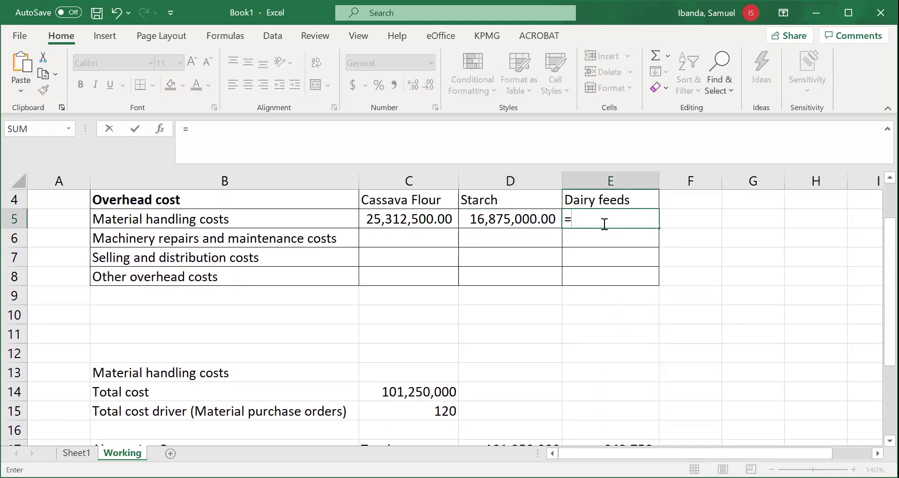
type("70*843750")
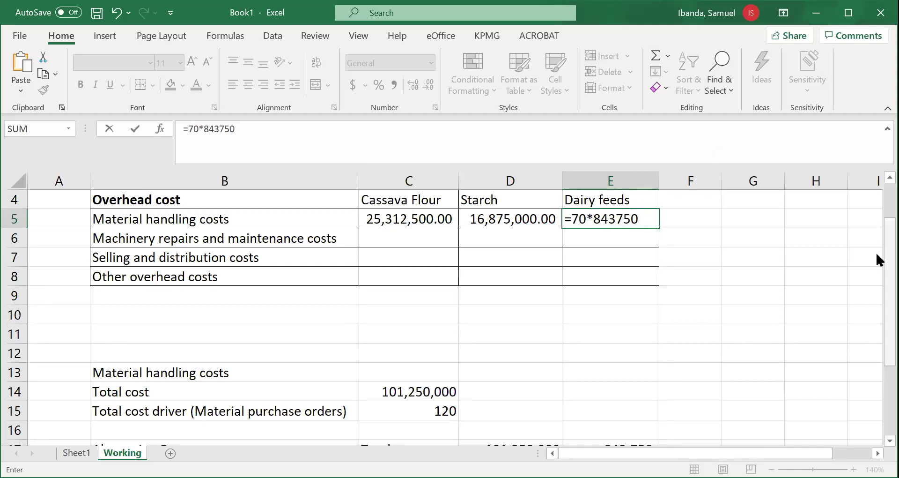
scroll(876, 254, "down", 1)
scroll(876, 258, "up", 1)
key("Return")
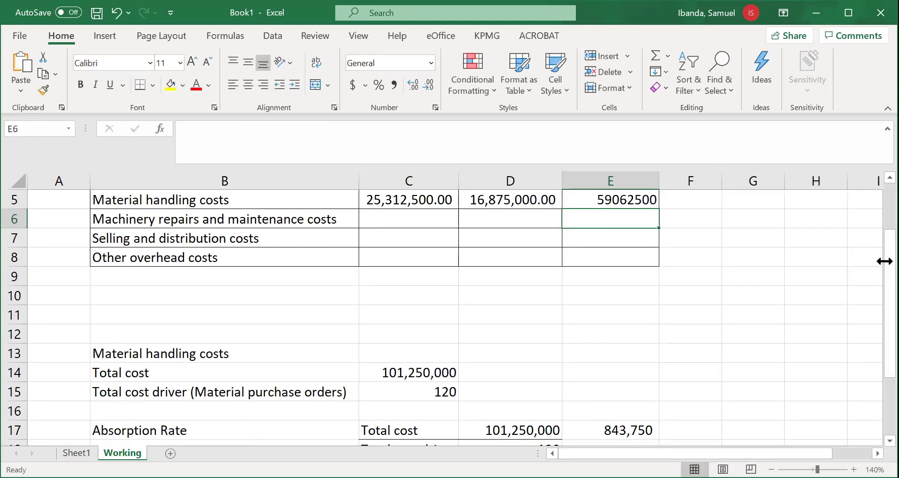
left_click(647, 200)
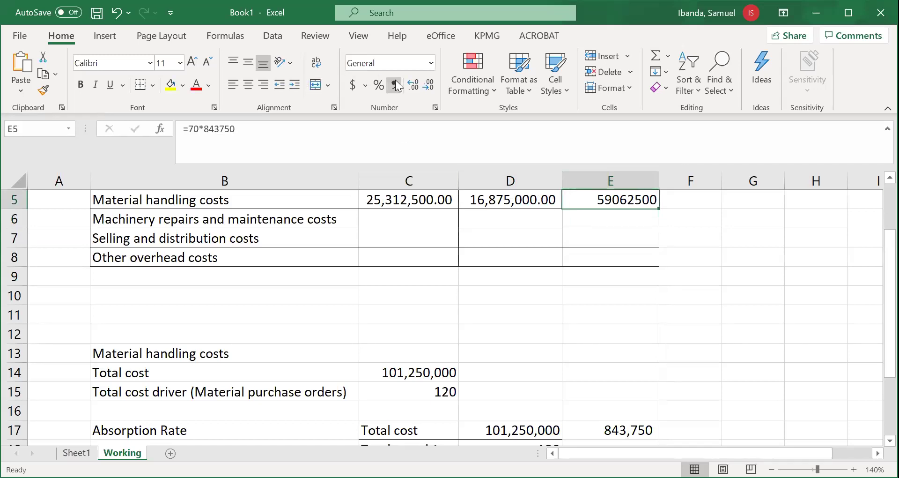
left_click(395, 85)
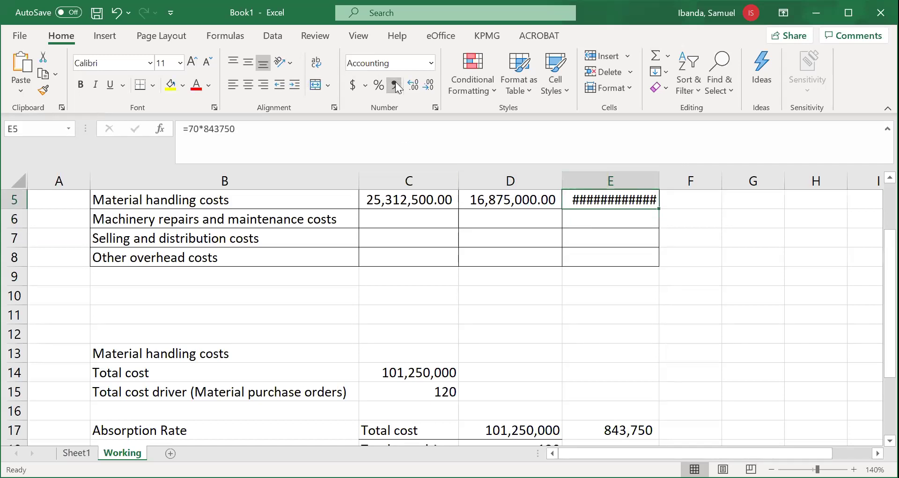
Autofit column E and total the material handling costs in F5 with a SUM of C5:E5
double_click(660, 180)
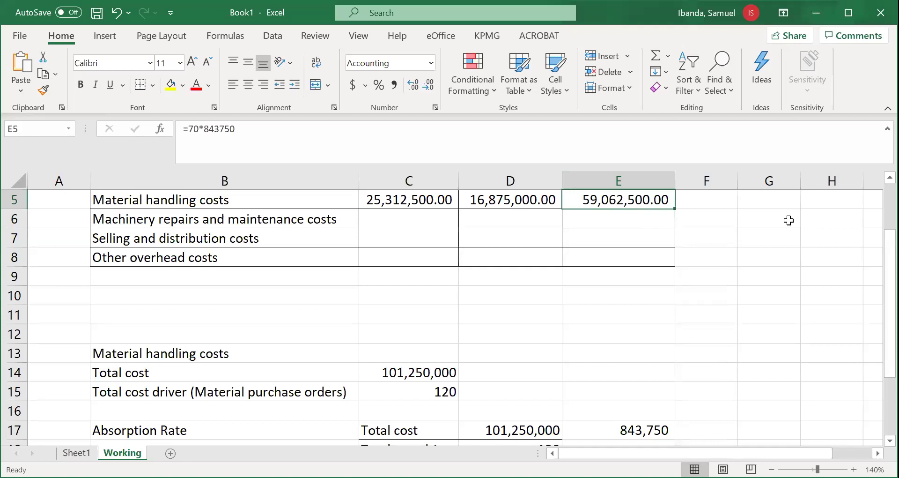
scroll(878, 259, "up", 1)
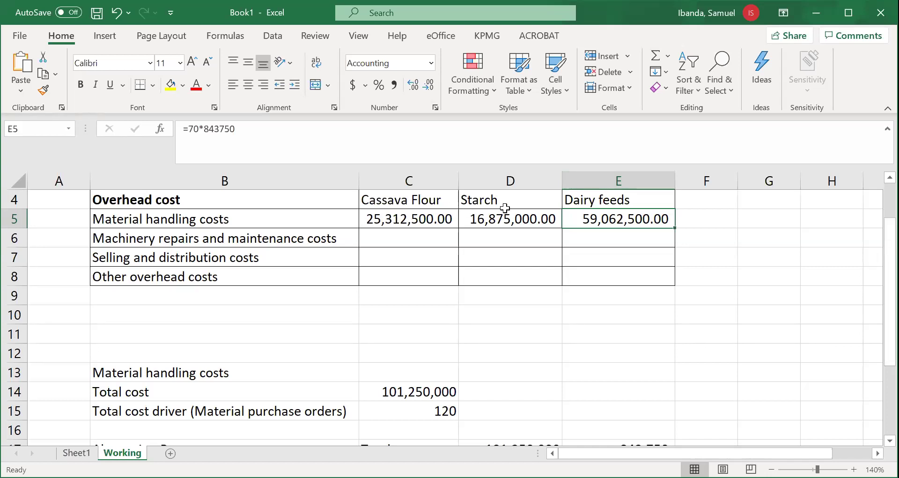
left_click_drag(410, 219, 583, 218)
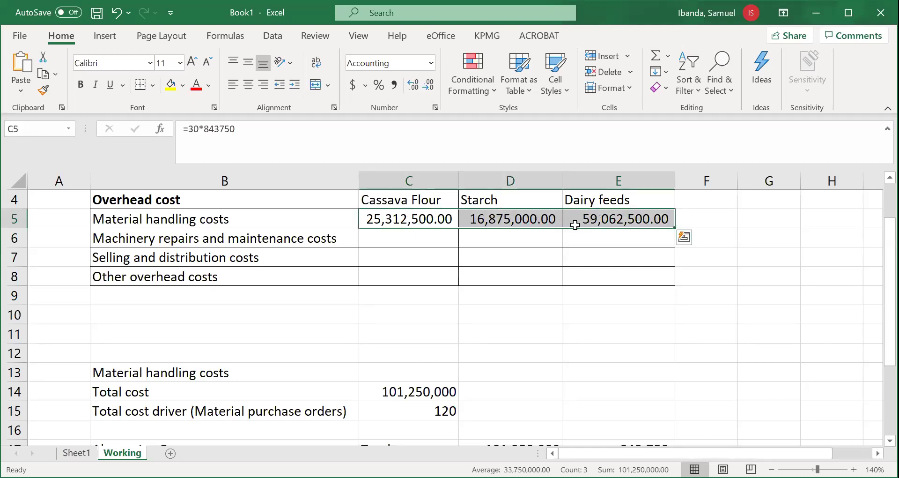
left_click(729, 213)
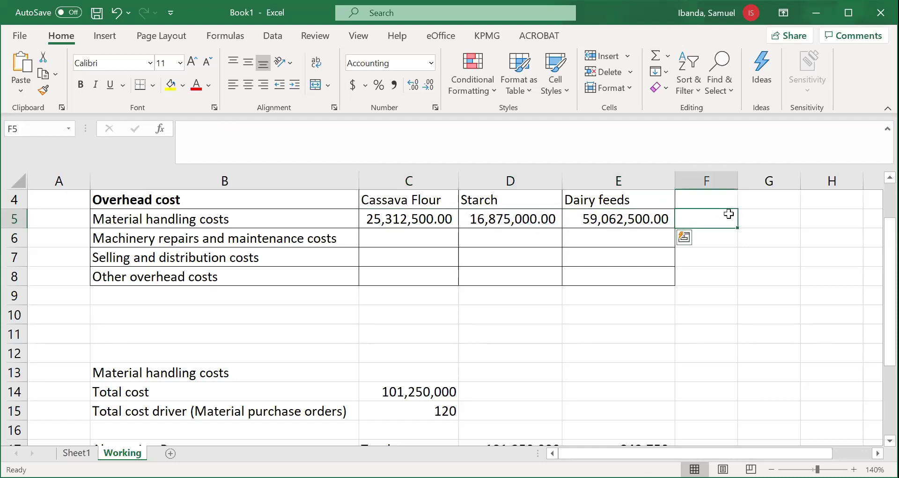
type("=sum(")
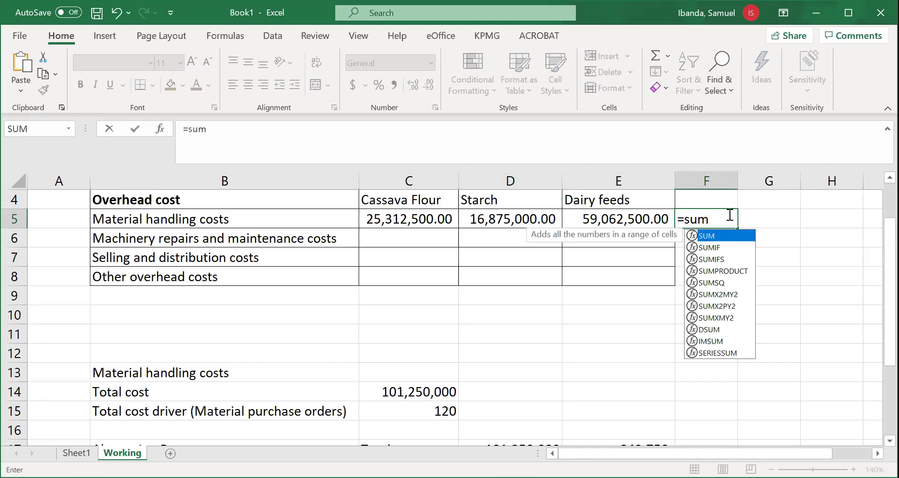
left_click(648, 214)
left_click(417, 215, "shift")
key("Return")
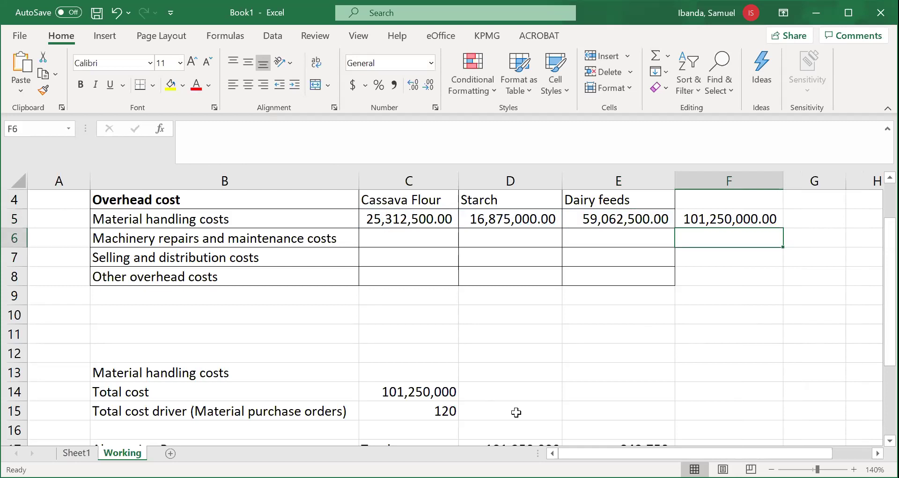
Compare the three material handling allocations with the total cost in C14 and review the absorption rate in E17
left_click_drag(112, 403, 428, 384)
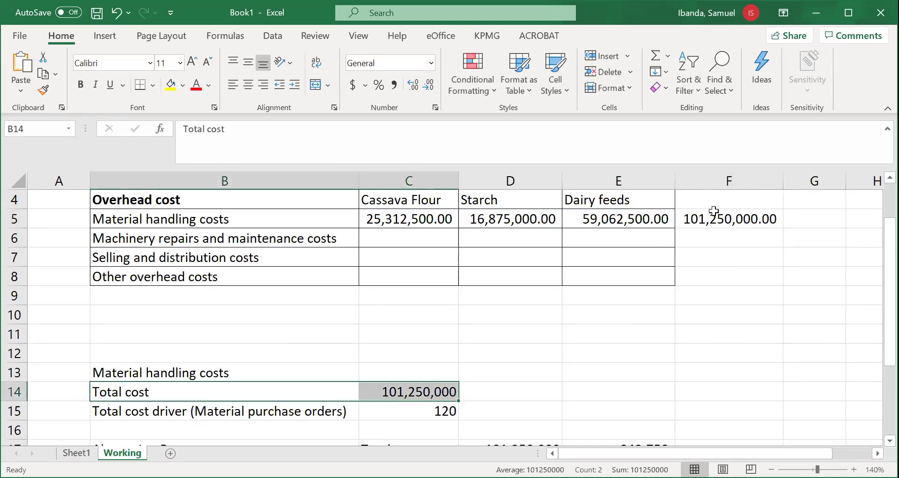
left_click(653, 219)
left_click_drag(586, 219, 409, 224)
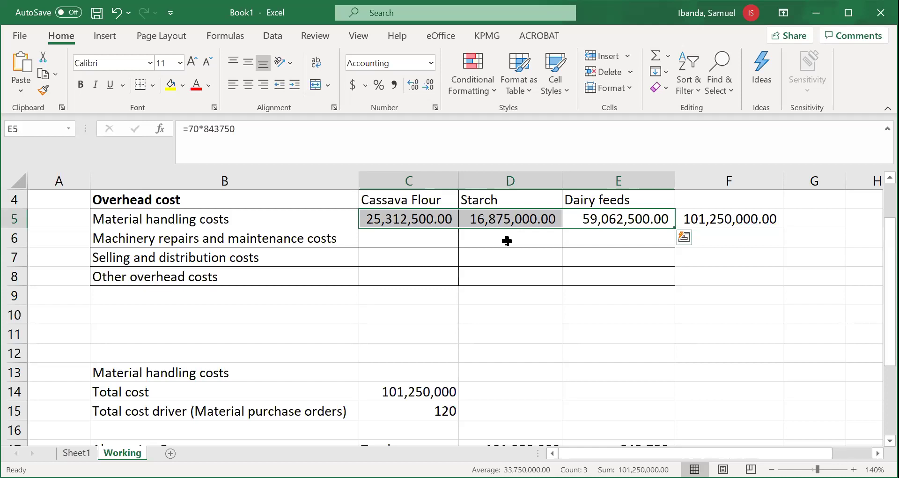
left_click(453, 216)
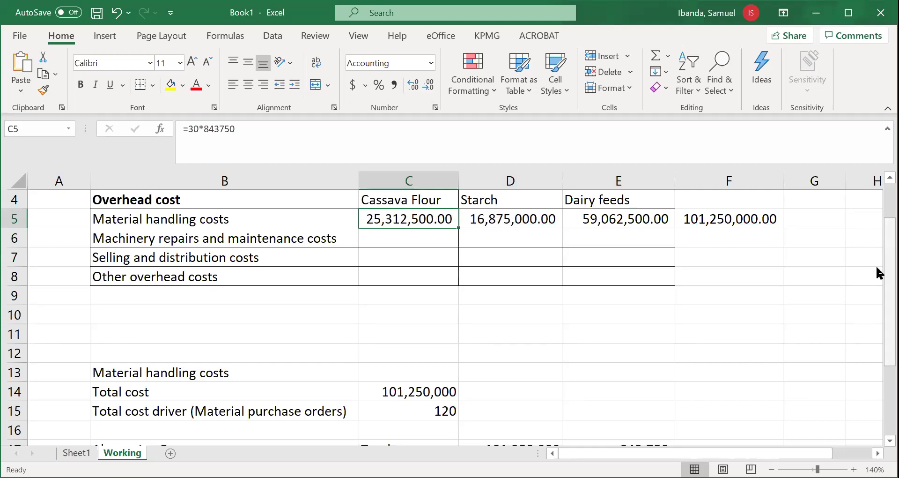
scroll(633, 388, "down", 1)
left_click(635, 391)
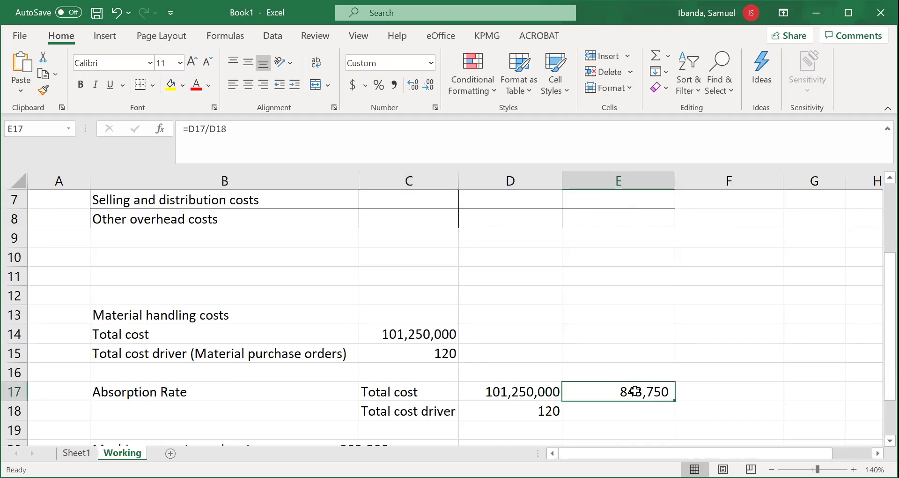
left_click_drag(879, 301, 877, 276)
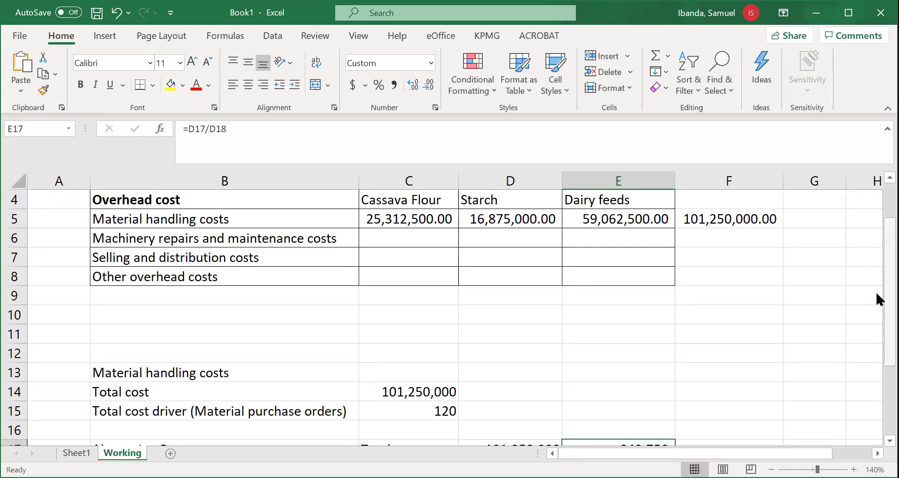
Add the header Total in F4 above the material handling sum
left_click(740, 199)
type("Total")
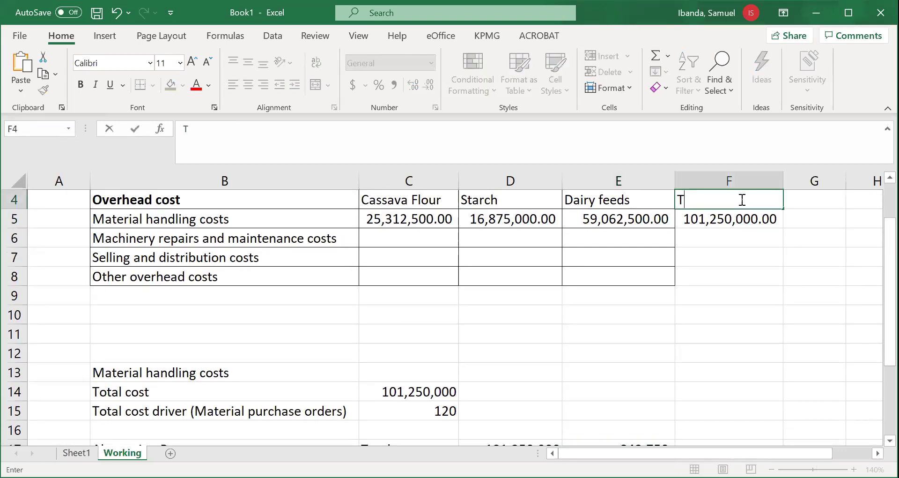
left_click(398, 245)
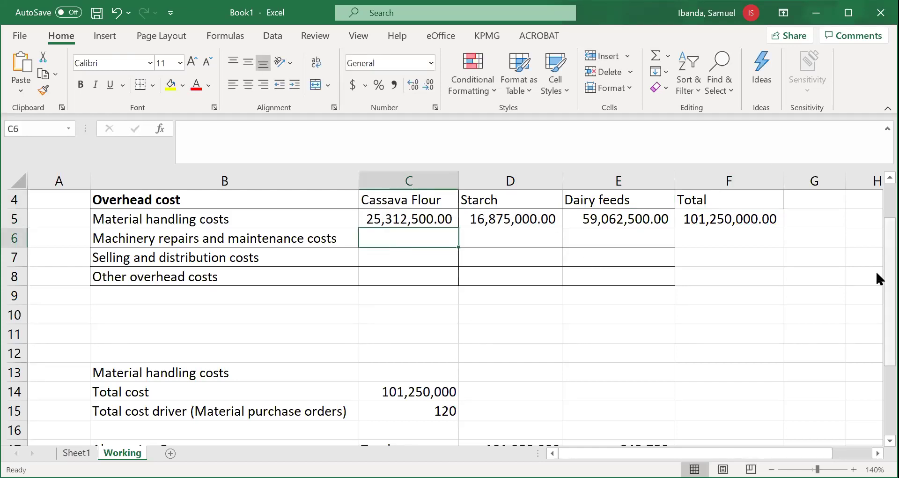
Clear the Selling and distribution costs and Other overhead costs entries from rows 21 and 22 of the workings
left_click_drag(878, 279, 889, 304)
left_click(18, 411)
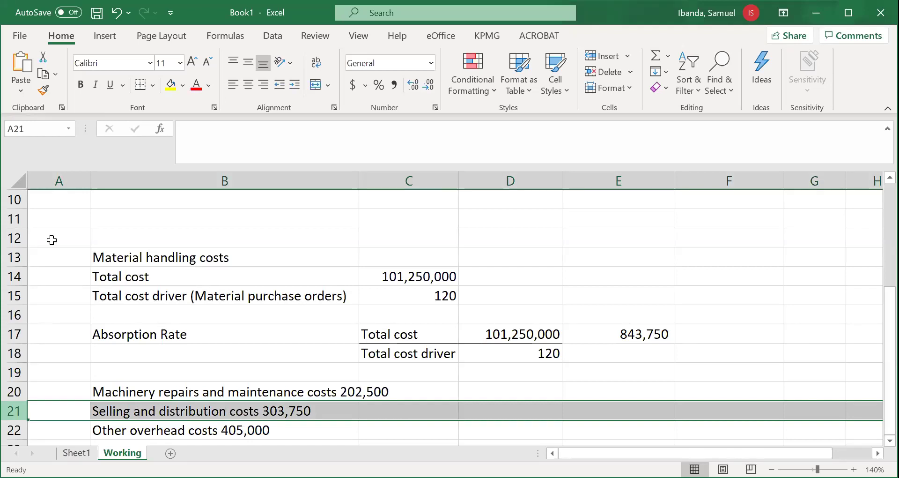
key("Delete")
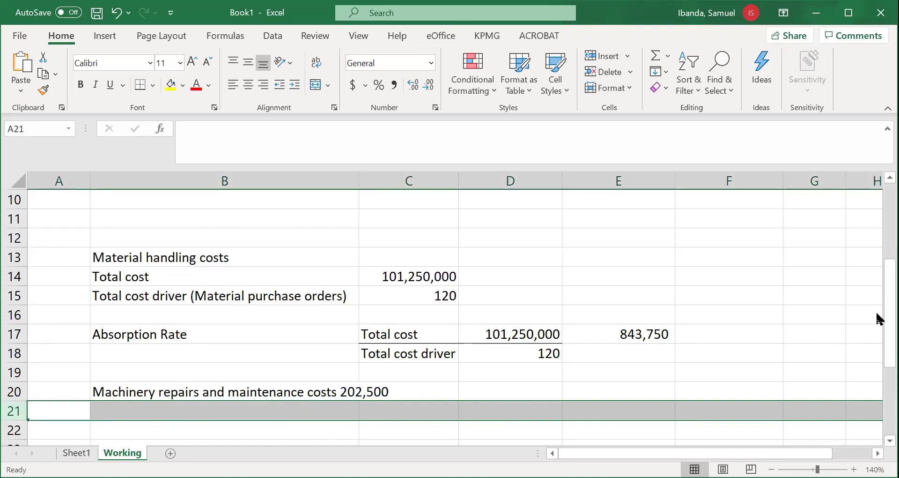
left_click_drag(889, 318, 889, 342)
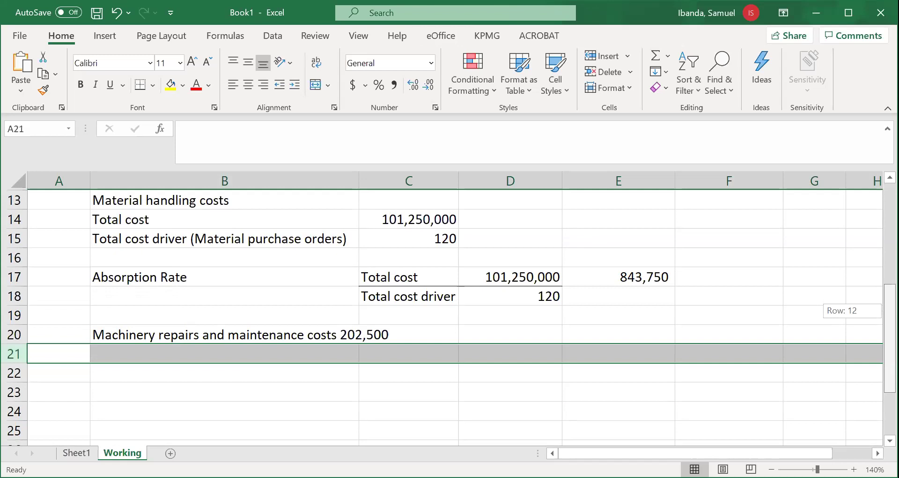
left_click(291, 376)
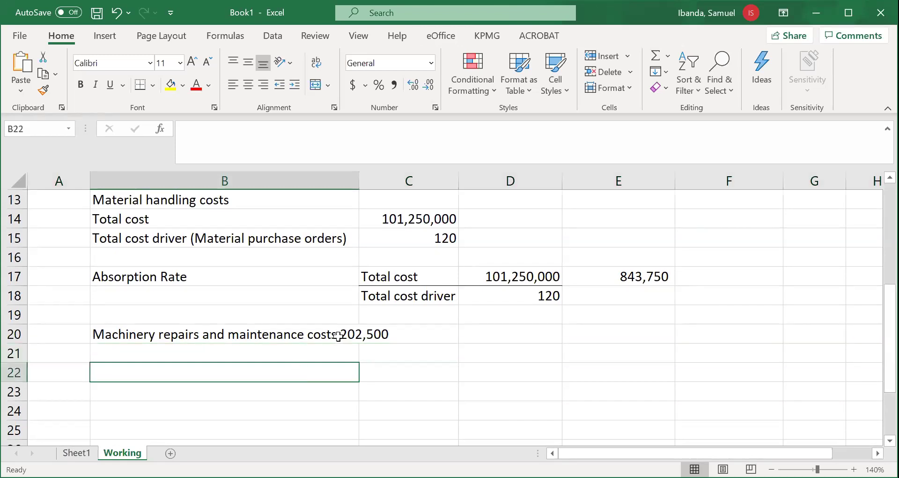
Copy the Total cost label from B14 to B21, below Machinery repairs and maintenance costs
left_click(238, 219)
key("ctrl+c")
left_click(302, 359)
key("ctrl+v")
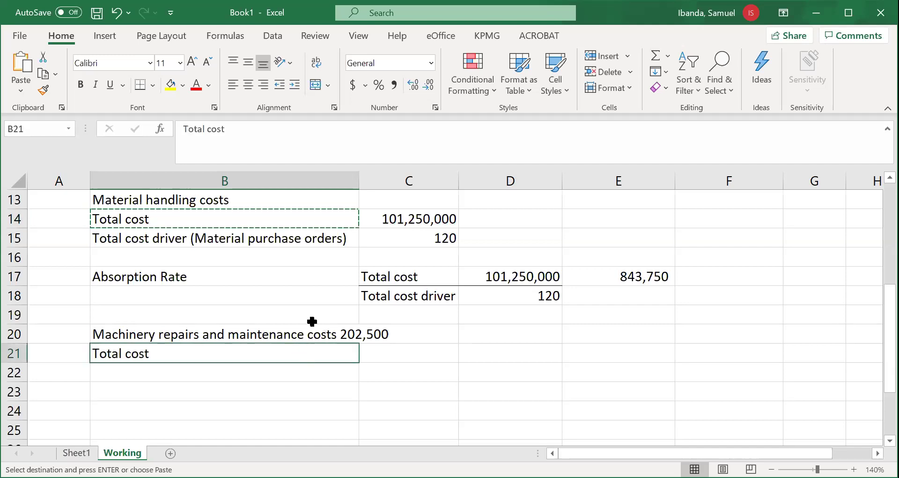
Move the figure 202,500 out of the B20 label into C21 and extend it to 202,500,000
left_click(306, 334)
left_click(405, 137)
double_click(366, 129)
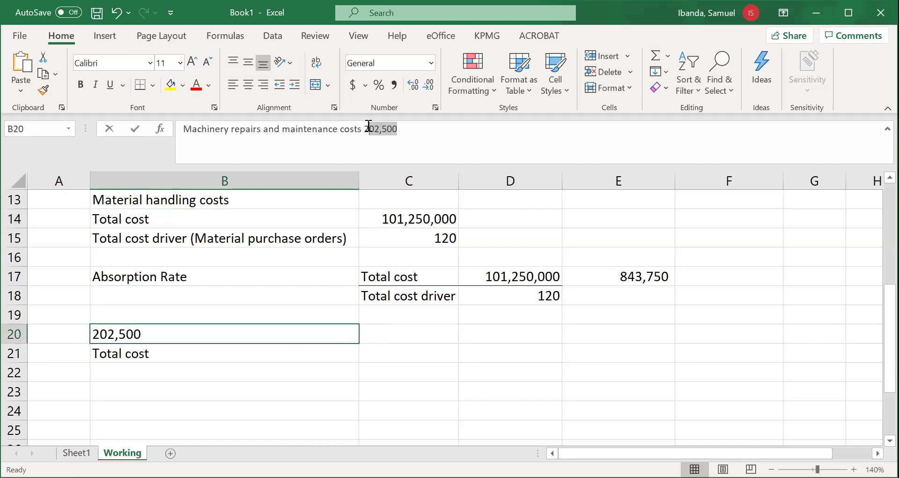
key("ctrl+x")
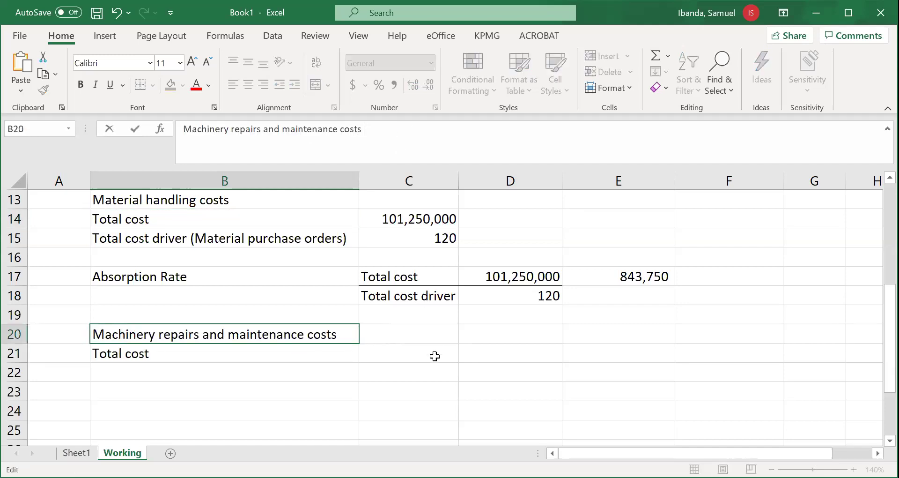
left_click(434, 355)
key("ctrl+v")
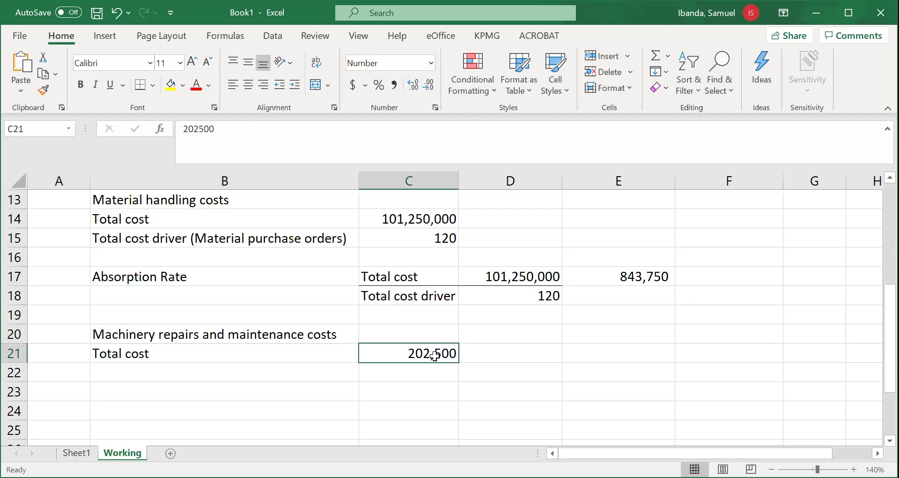
left_click(230, 126)
type("000")
key("Return")
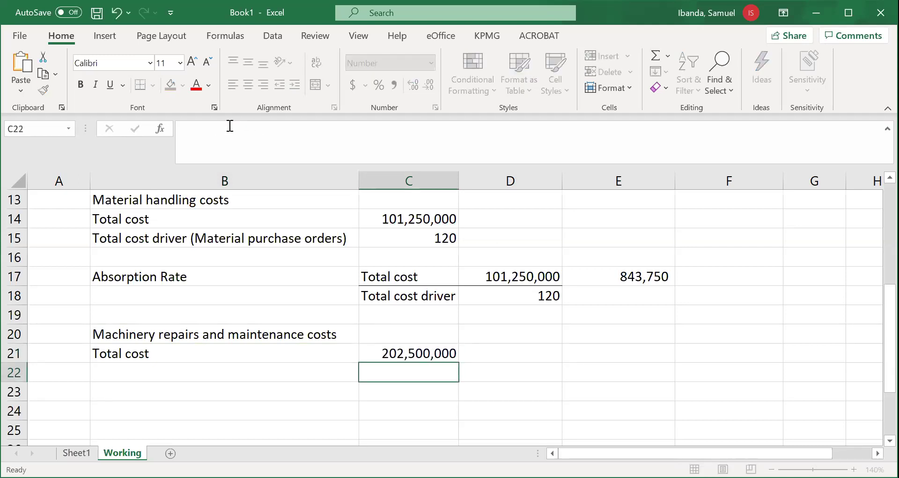
Copy the cost driver label from B15 to B22 and remove "Material purchase orders" from its parentheses
left_click(237, 237)
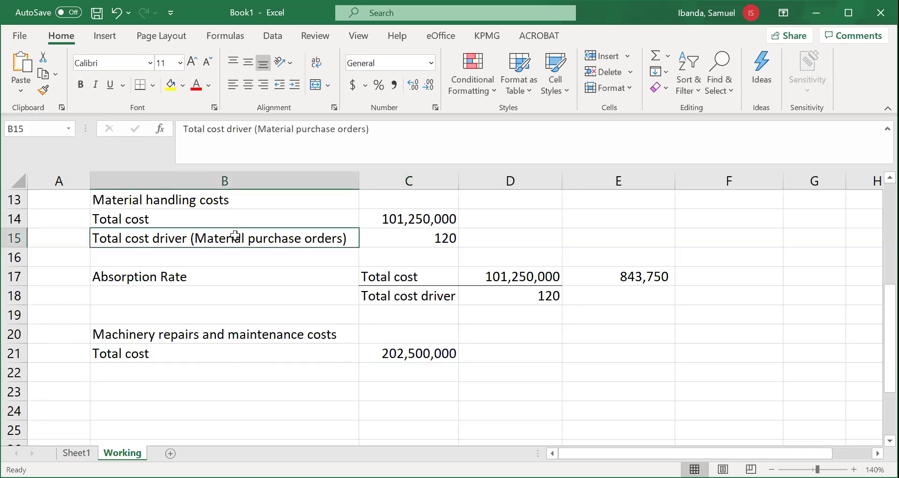
key("ctrl+c")
left_click(202, 375)
key("ctrl+v")
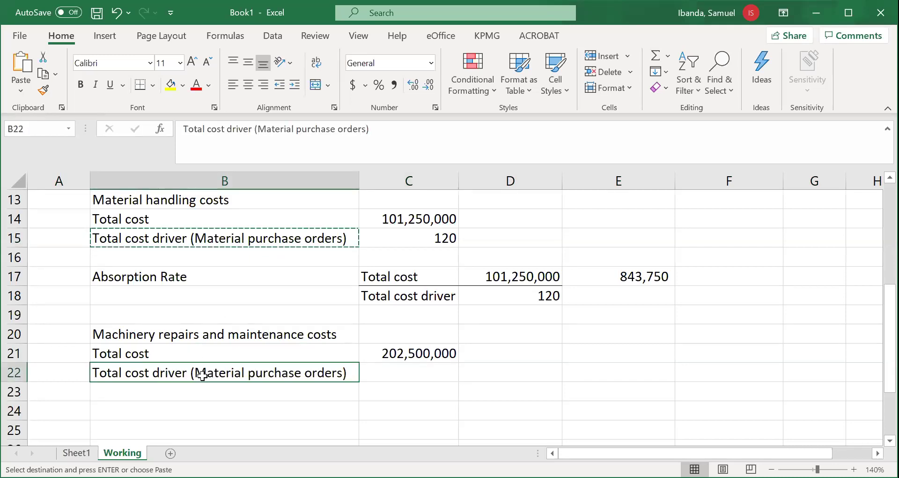
double_click(195, 372)
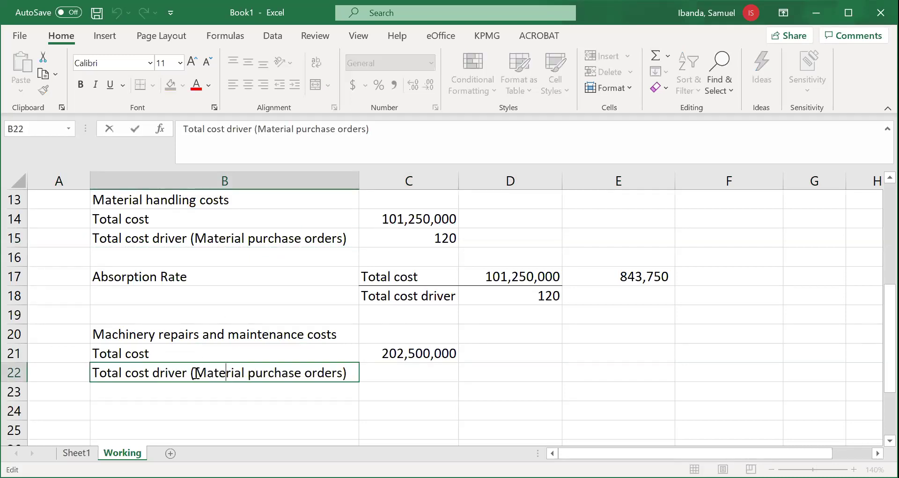
left_click(343, 375, "shift")
key("BackSpace")
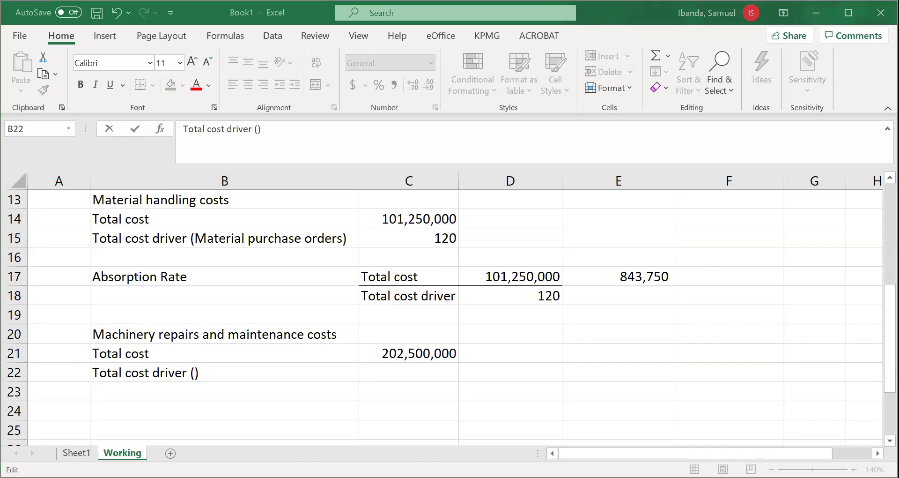
Copy the Machine maintenance frequency row from the Adobe Acrobat PDF into the parentheses of the B22 label in Excel
key("alt+Tab")
left_click_drag(136, 268, 377, 268)
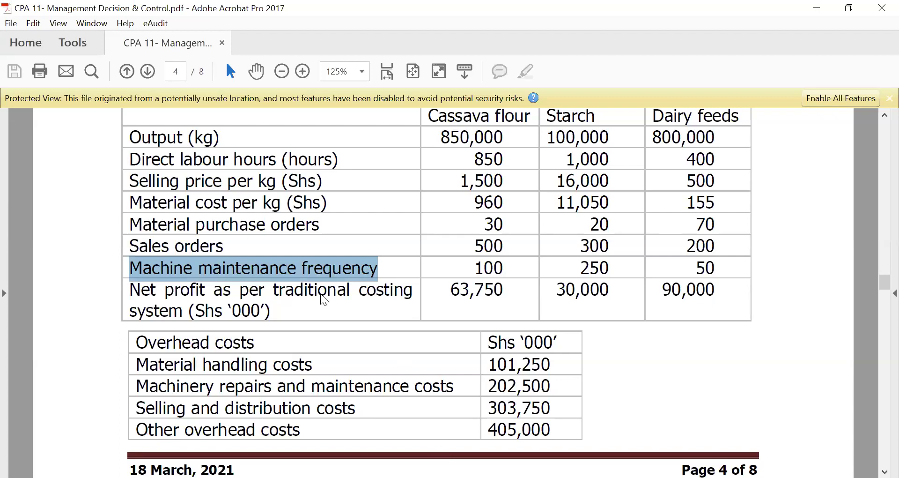
key("alt+Tab")
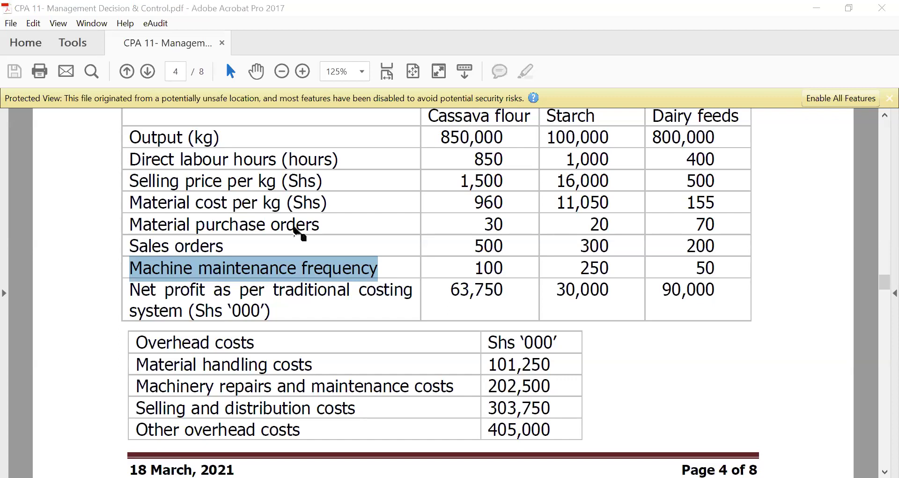
key("alt+Tab")
double_click(694, 248)
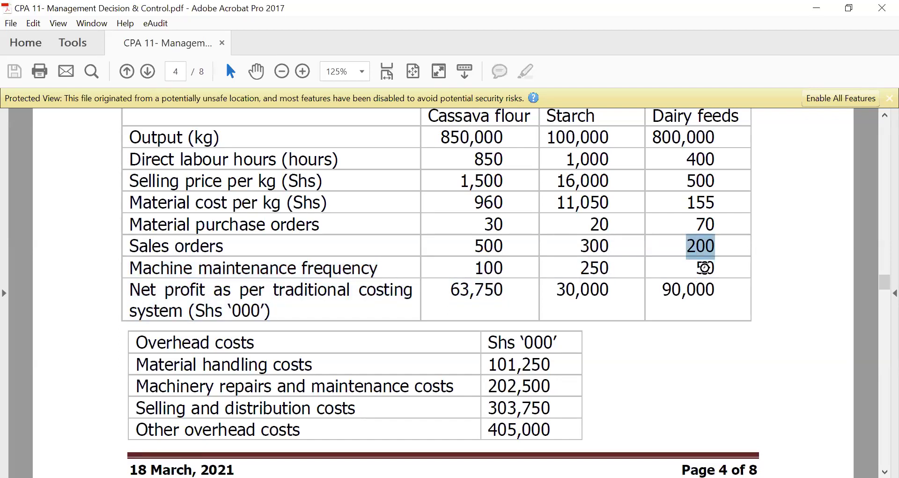
triple_click(705, 268)
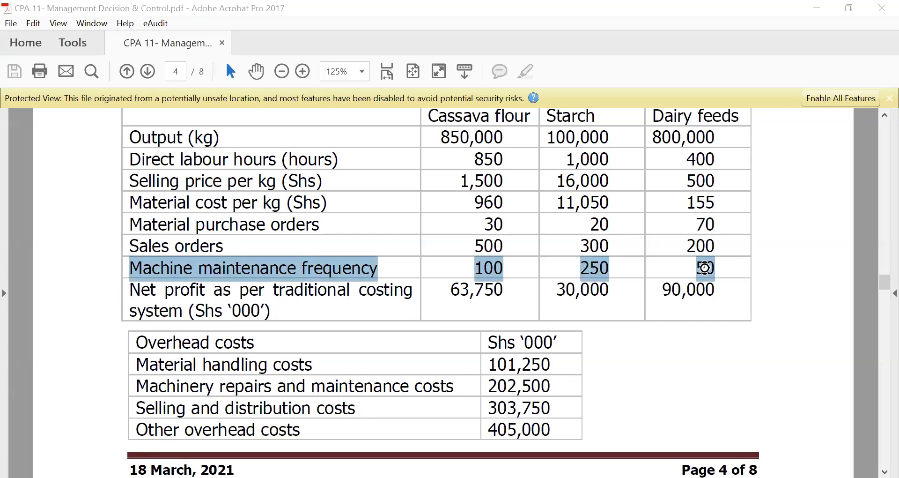
key("alt+Tab")
left_click(501, 389)
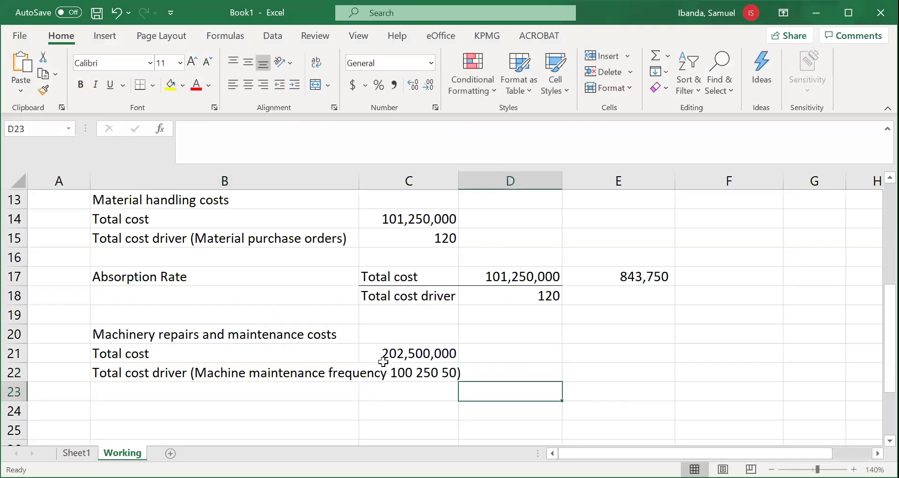
Enter 400 in C22 as the total machine maintenance frequency
left_click(418, 371)
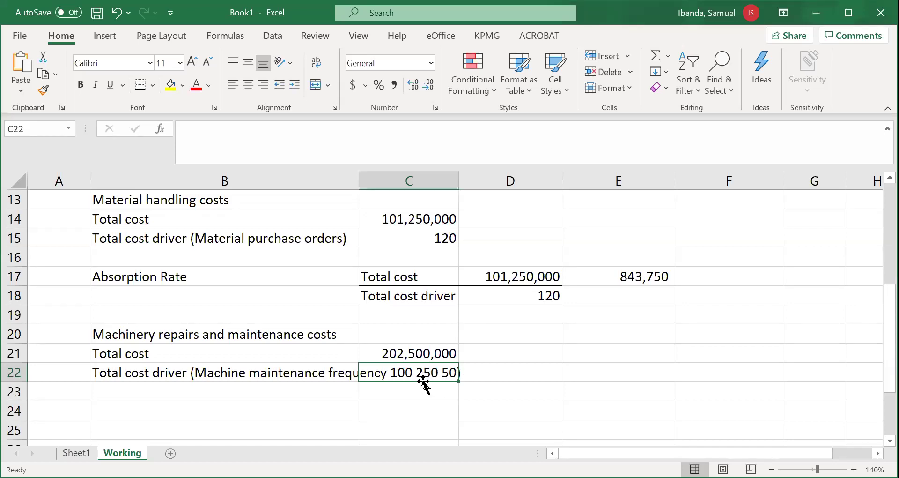
type("400")
key("Return")
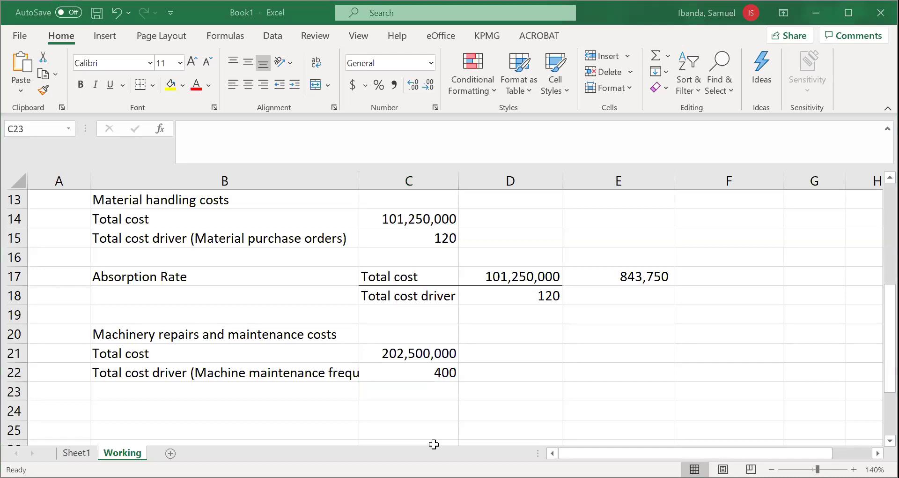
Switch to the Adobe Acrobat PDF and check the machine maintenance frequencies for starch, dairy feeds and cassava flour
key("alt+Tab")
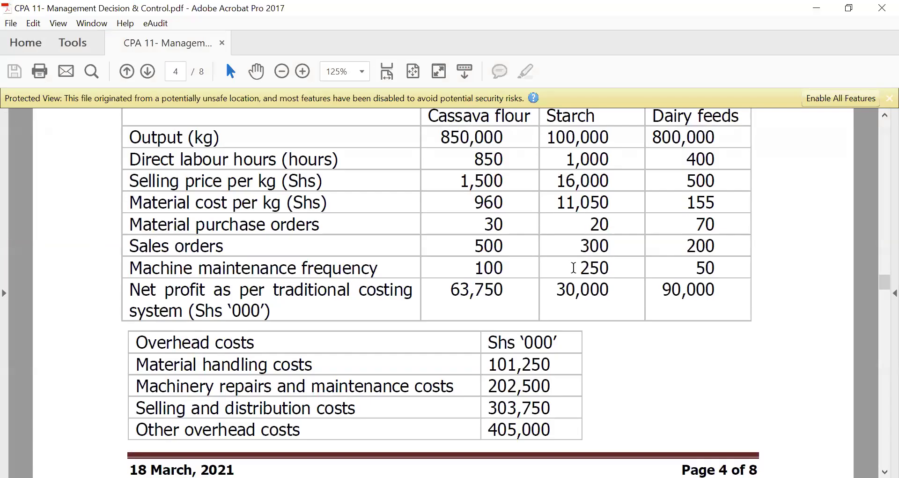
left_click_drag(581, 267, 608, 269)
left_click_drag(696, 267, 716, 269)
left_click(511, 277)
left_click_drag(483, 265, 505, 267)
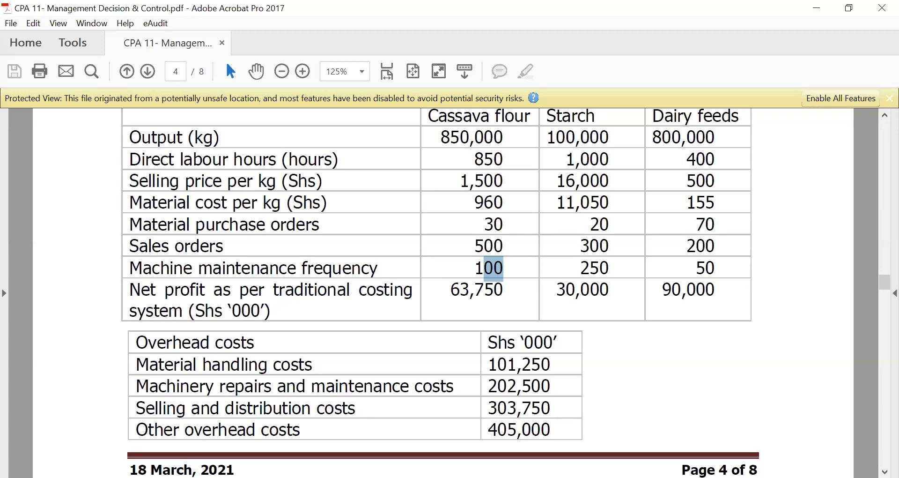
Switch to Excel and copy the absorption rate labels from B17:C18 to B23, under the machinery repairs and maintenance costs
key("alt+Tab")
left_click_drag(224, 276, 380, 293)
key("ctrl+c")
left_click(265, 396)
key("ctrl+v")
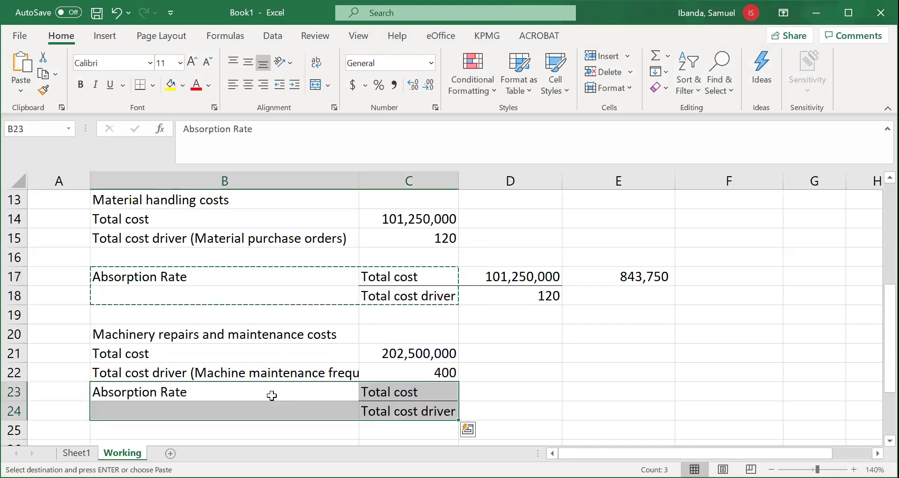
Link D23 to the total cost in C21 and D24 to the total cost driver in C22
left_click(500, 398)
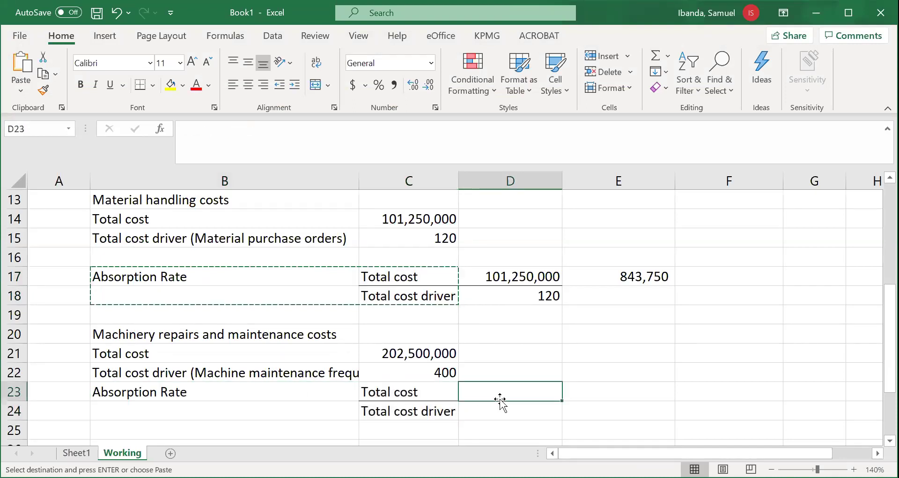
type("=")
left_click(443, 358)
type("/")
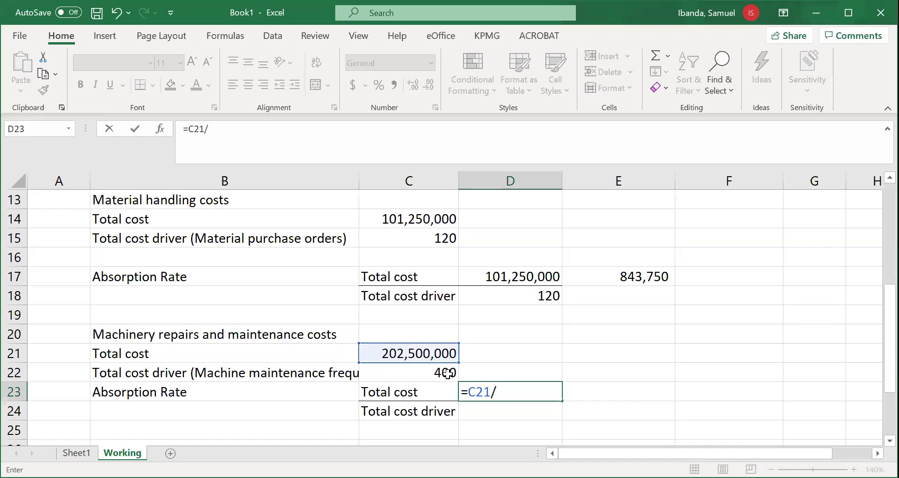
key("BackSpace")
key("Return")
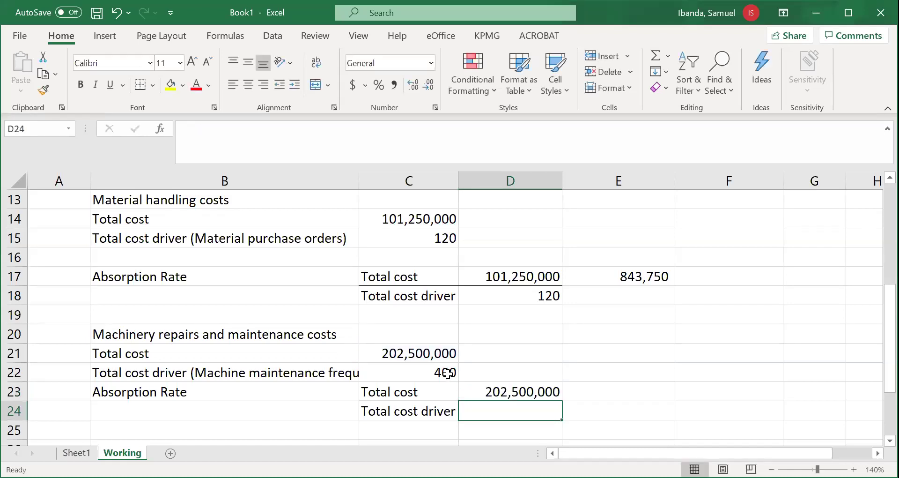
type("=")
left_click(448, 374)
key("Return")
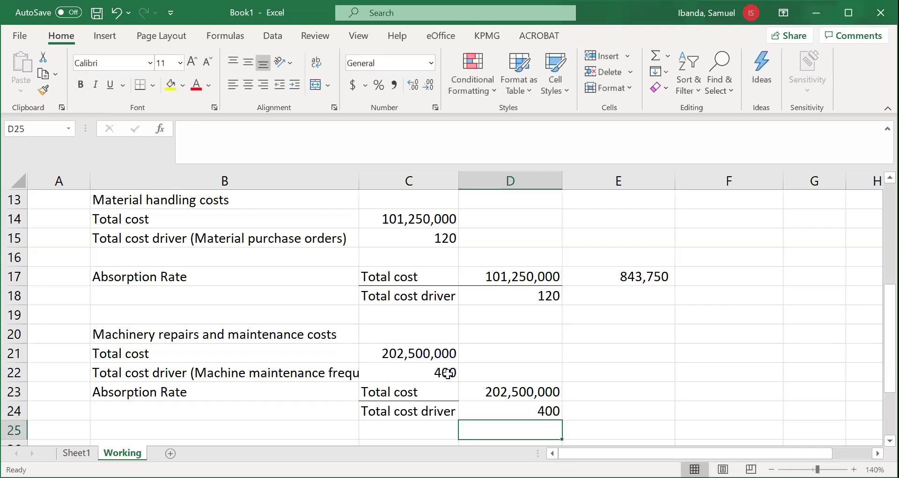
Calculate the machinery absorption rate in E23 as =D23/D24 and format it with a thousands separator
left_click(543, 390)
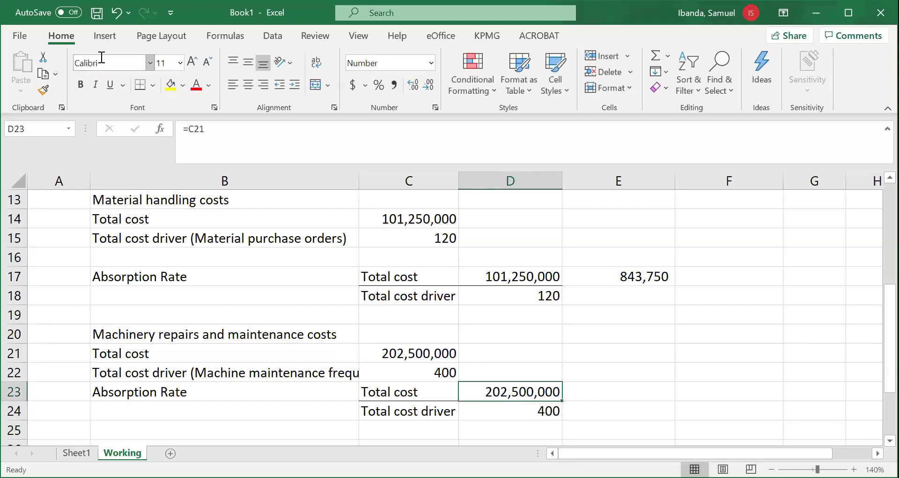
left_click(621, 392)
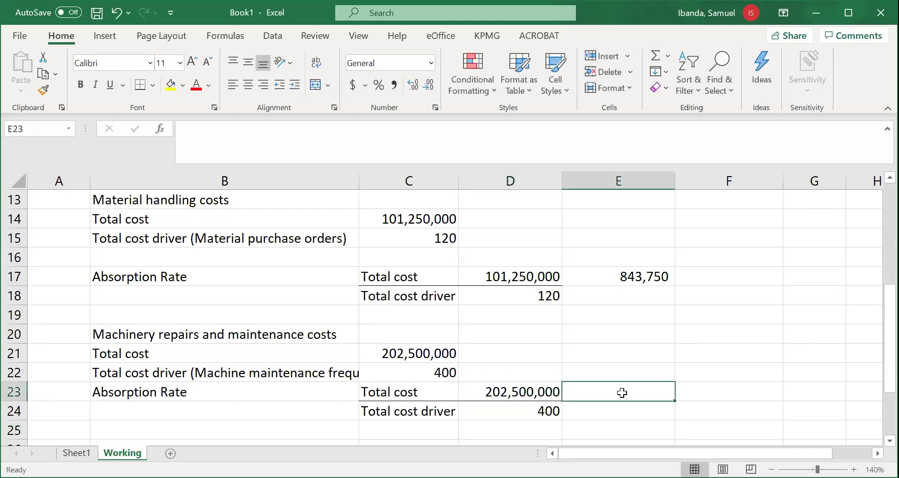
type("=")
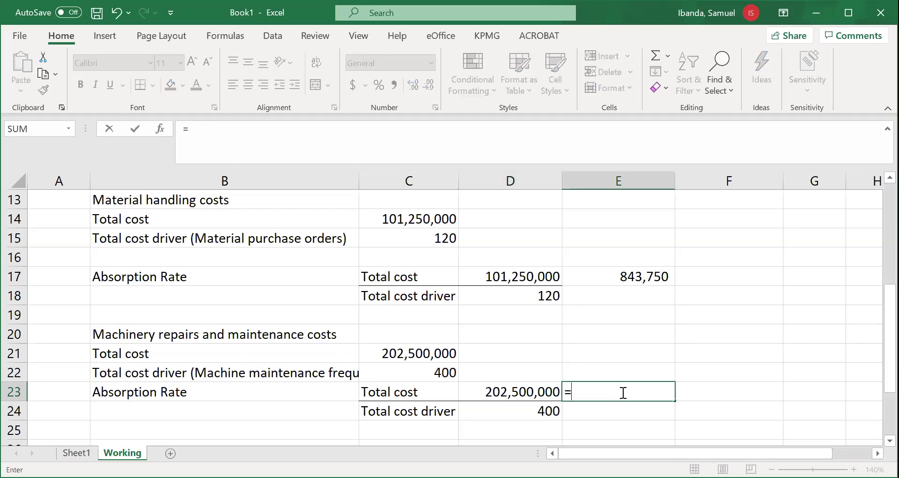
left_click(501, 391)
type("/")
left_click(545, 411)
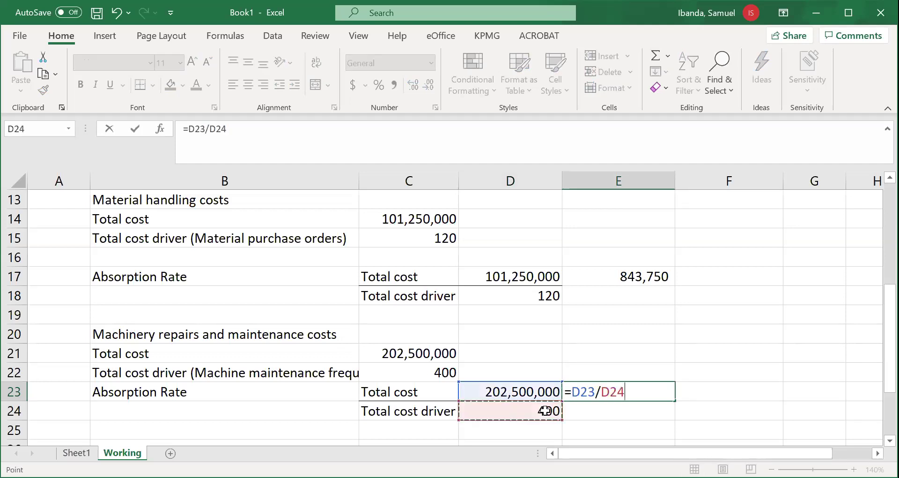
key("Return")
left_click(650, 391)
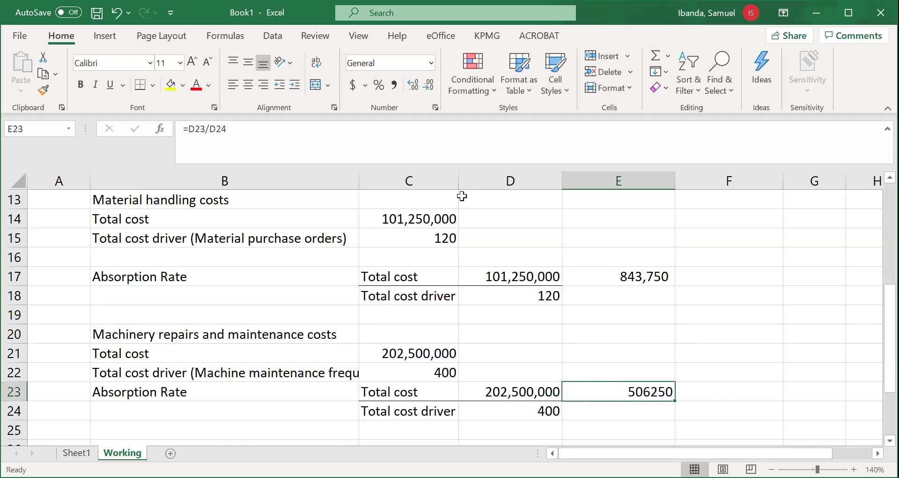
left_click(394, 85)
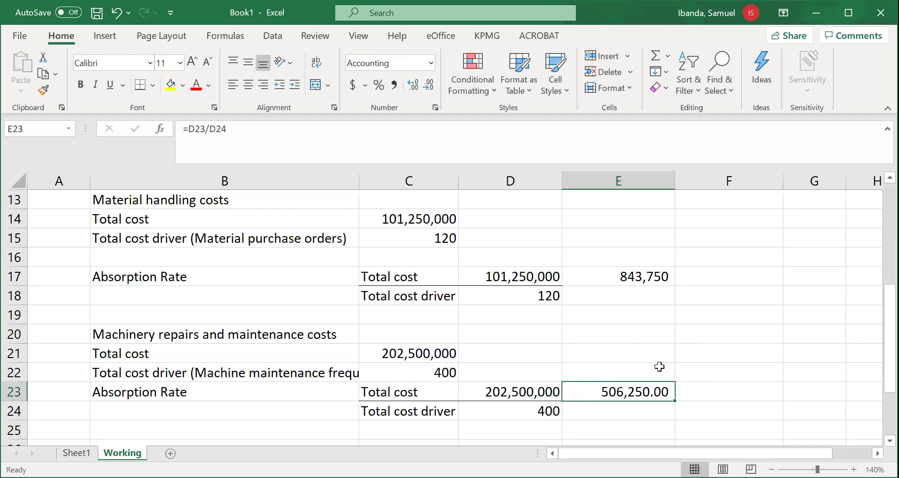
left_click(764, 353)
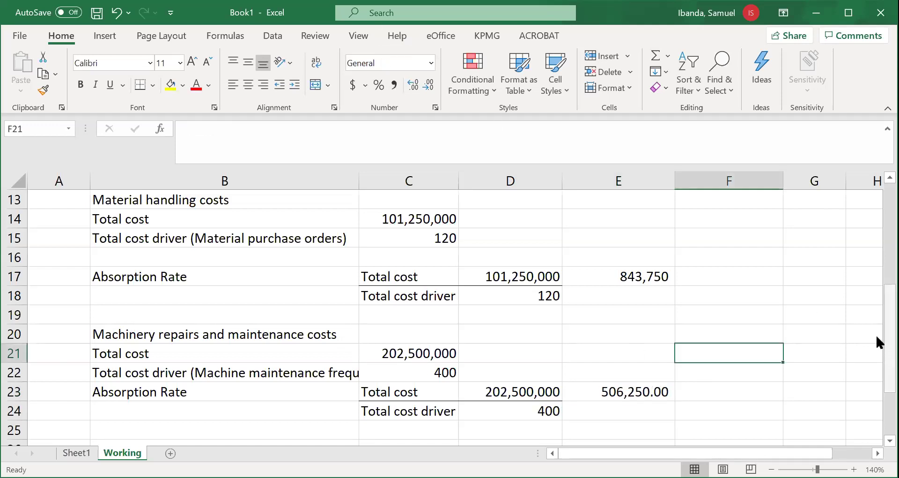
Remove the decimal places from the machinery absorption rate in E23
left_click_drag(878, 349, 877, 264)
left_click(398, 260)
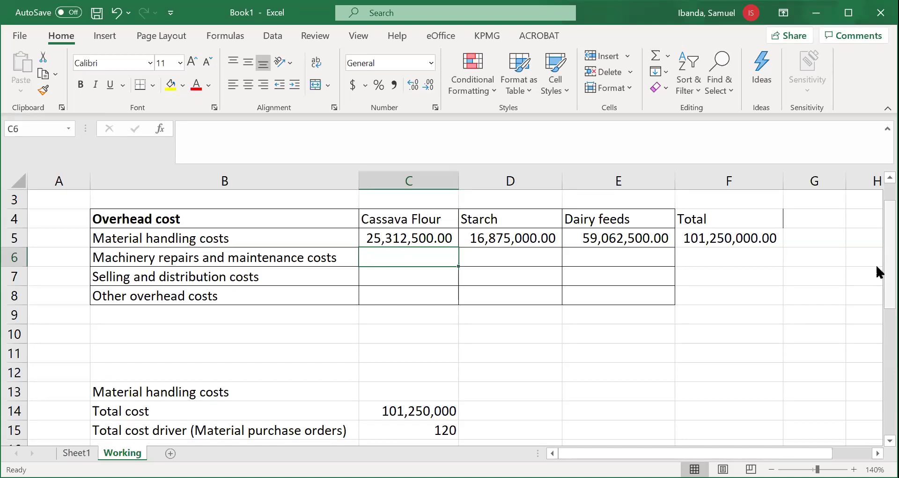
left_click_drag(889, 255, 889, 342)
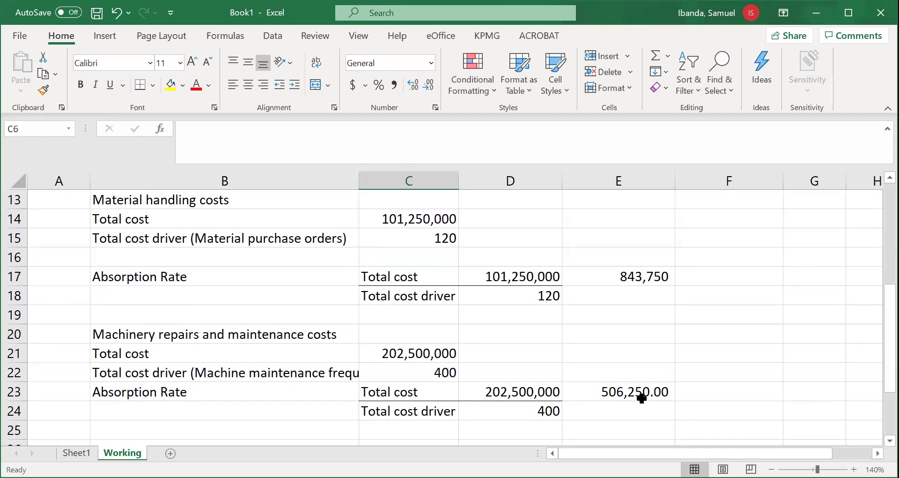
left_click(640, 393)
left_click(413, 85)
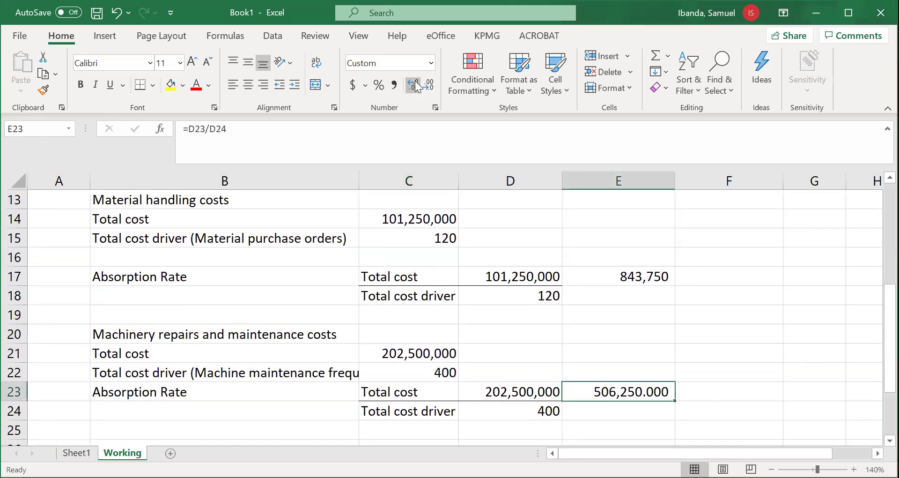
double_click(429, 85)
left_click(429, 86)
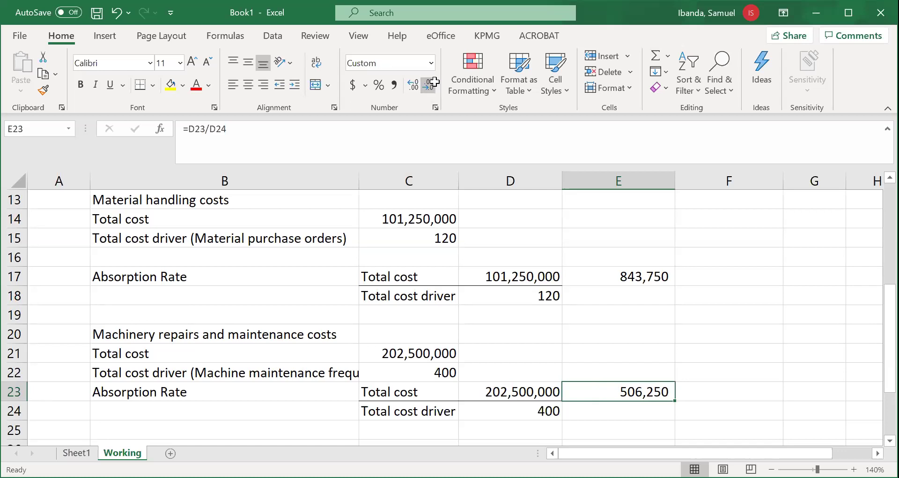
Check the cassava flour maintenance frequency in the Adobe Acrobat PDF, then enter =100*E23 in C6 in Excel
left_click(412, 364)
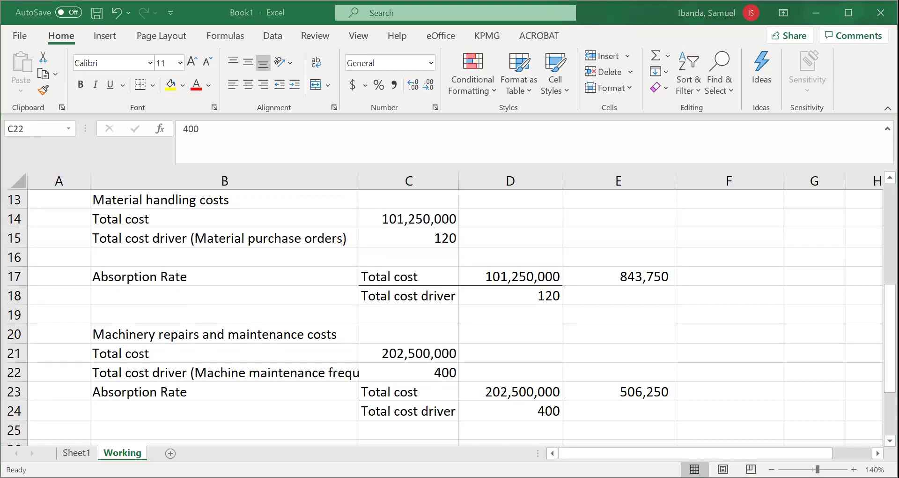
key("alt+Tab")
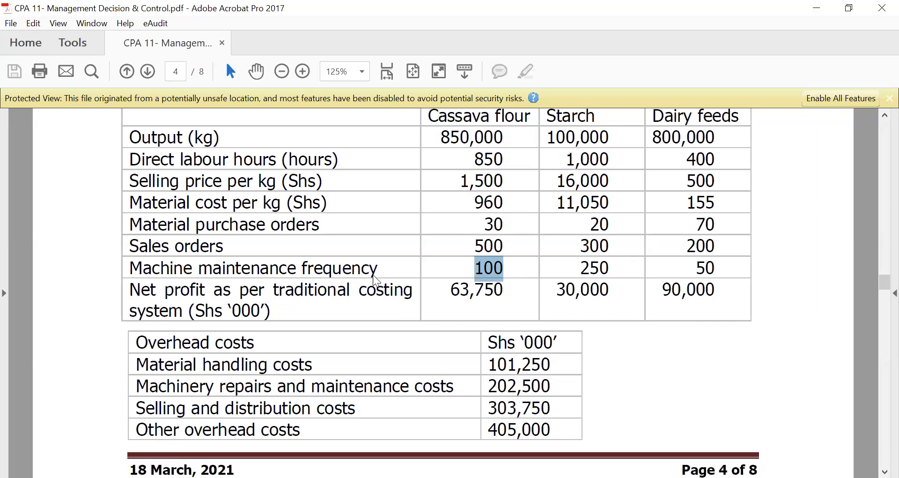
key("alt+Tab")
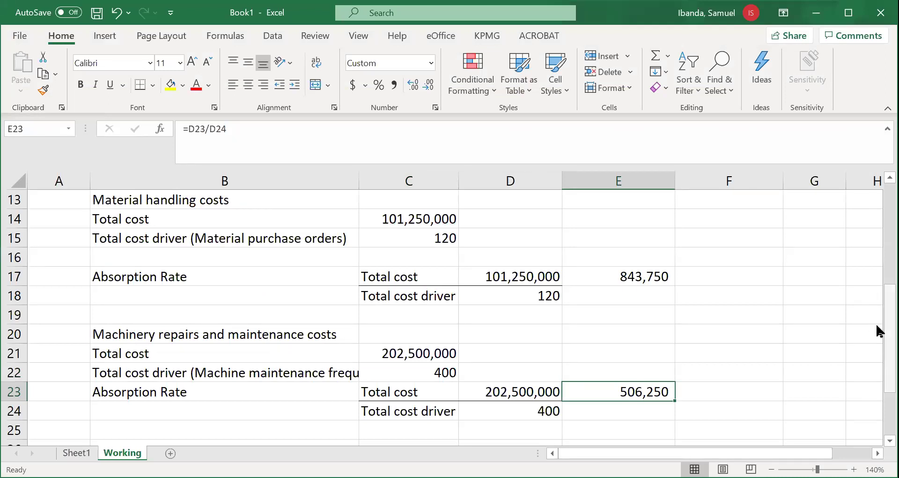
left_click_drag(878, 330, 877, 198)
left_click(404, 295)
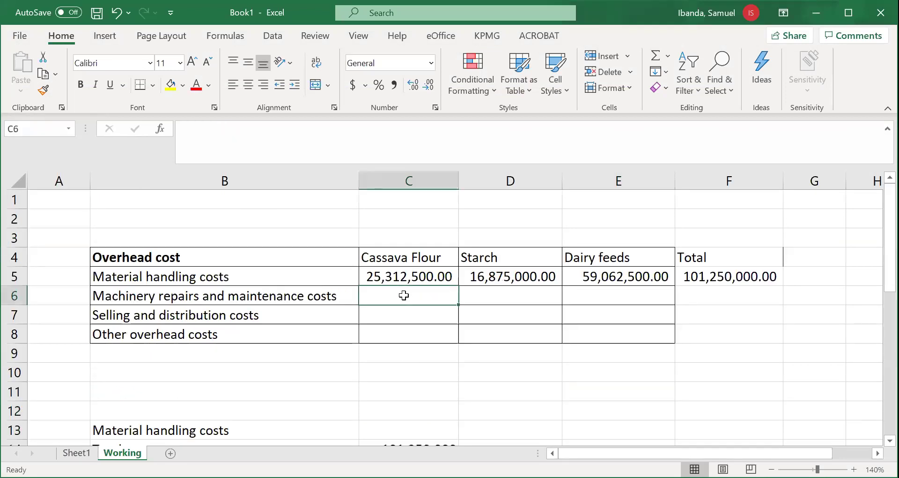
type("=100*")
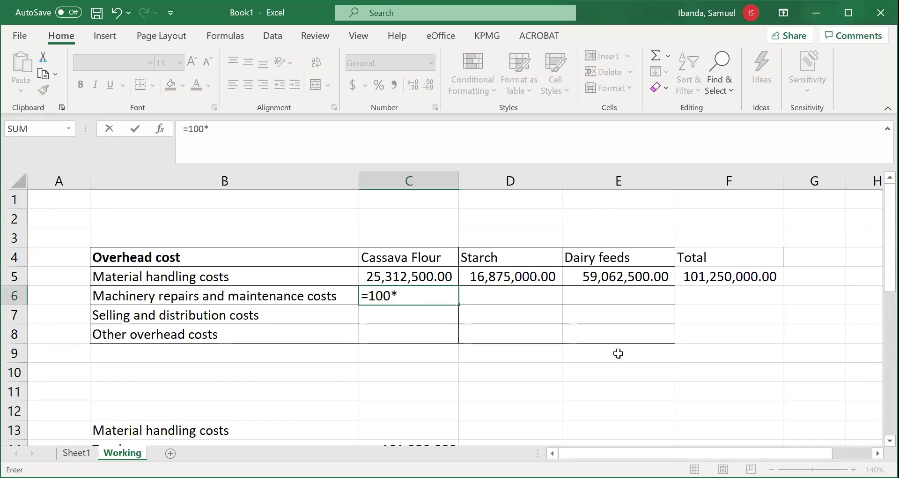
left_click_drag(877, 243, 877, 373)
type("*")
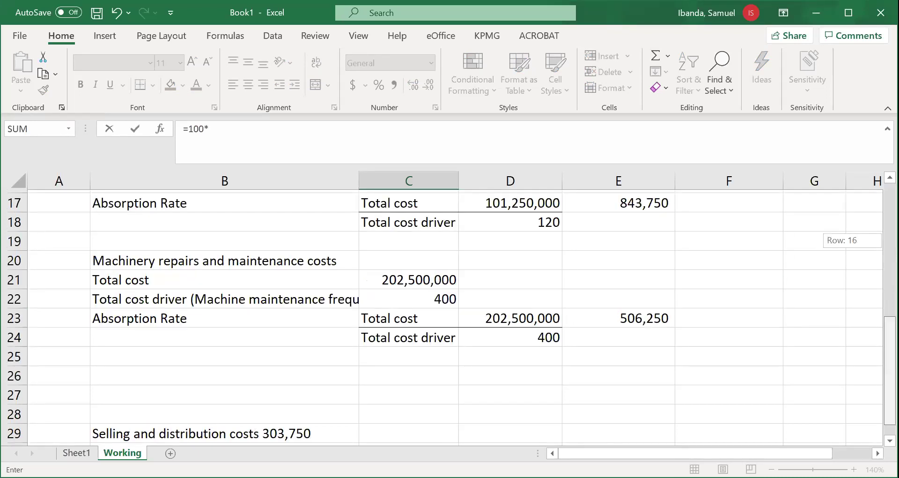
left_click(648, 311)
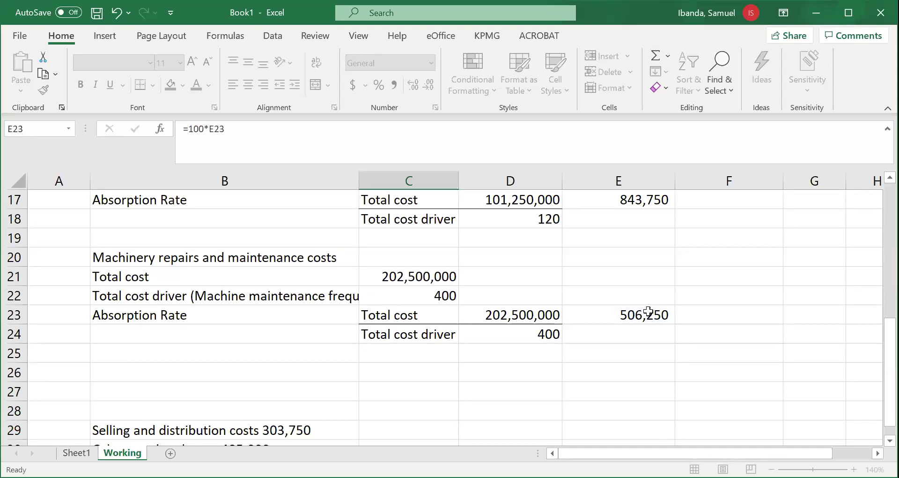
key("Return")
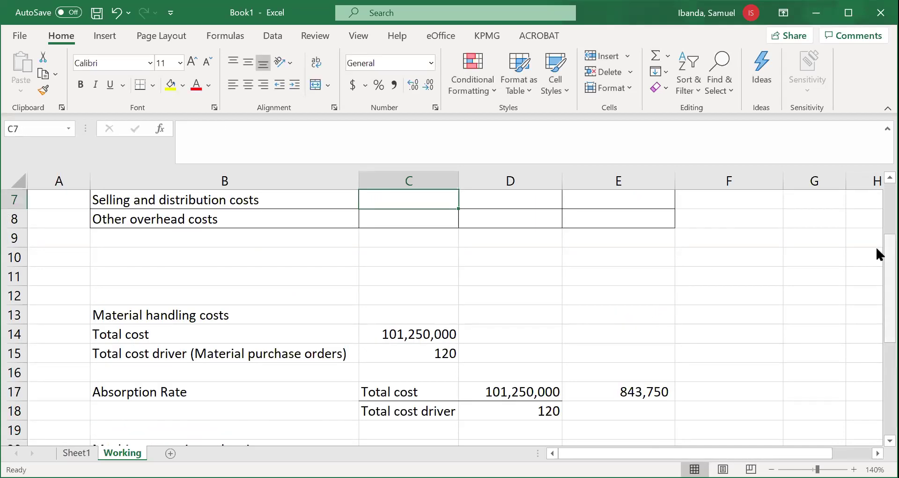
scroll(412, 298, "up", 2)
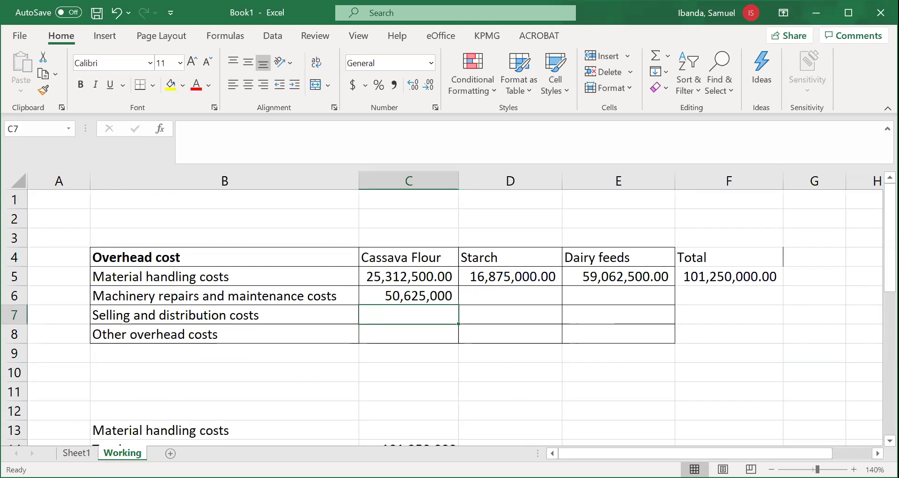
Look up the starch maintenance frequency in the Adobe Acrobat PDF and enter =250*E23 in D6 in Excel
left_click(510, 295)
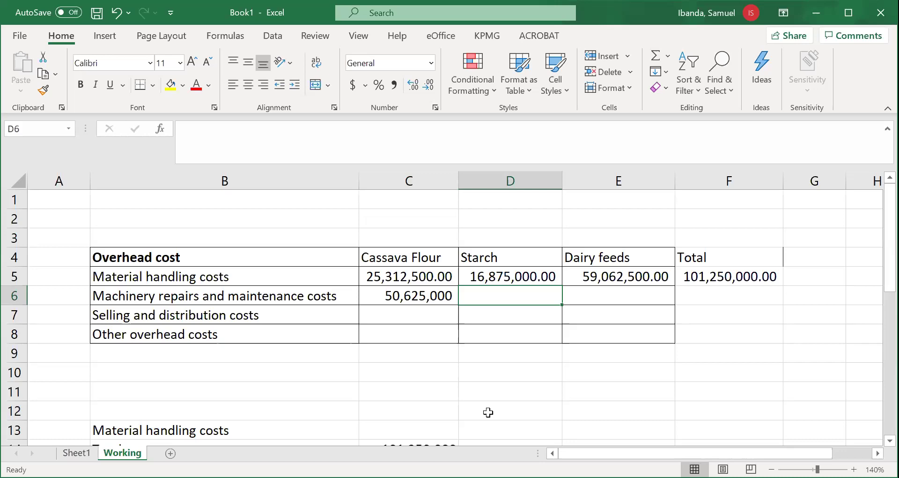
key("alt+Tab")
left_click_drag(579, 268, 614, 263)
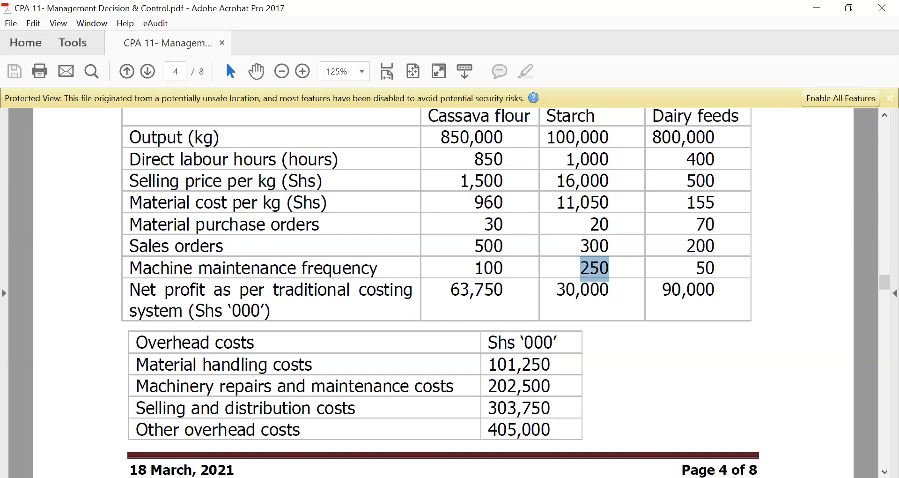
key("alt+Tab")
left_click(186, 130)
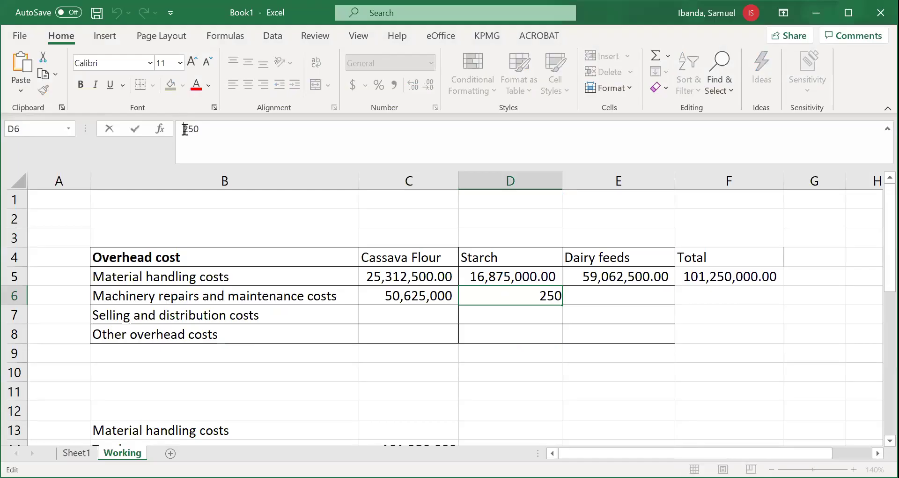
type("=")
left_click(216, 134)
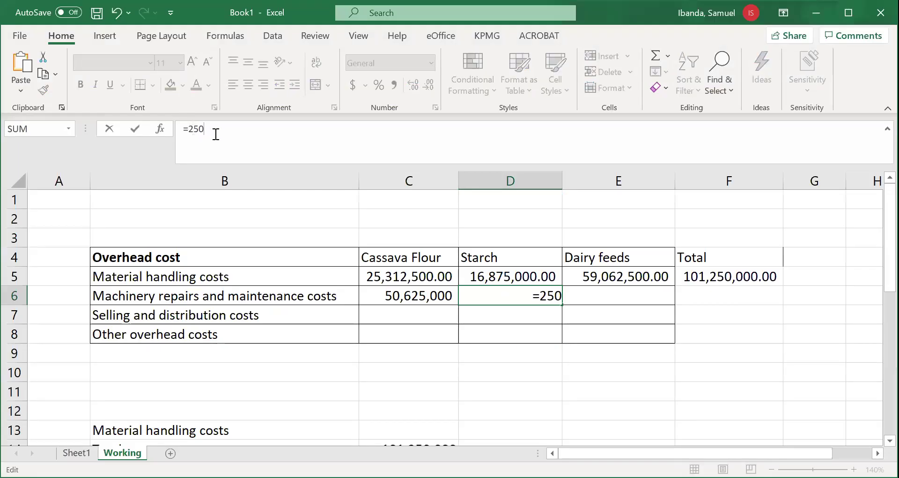
type("*")
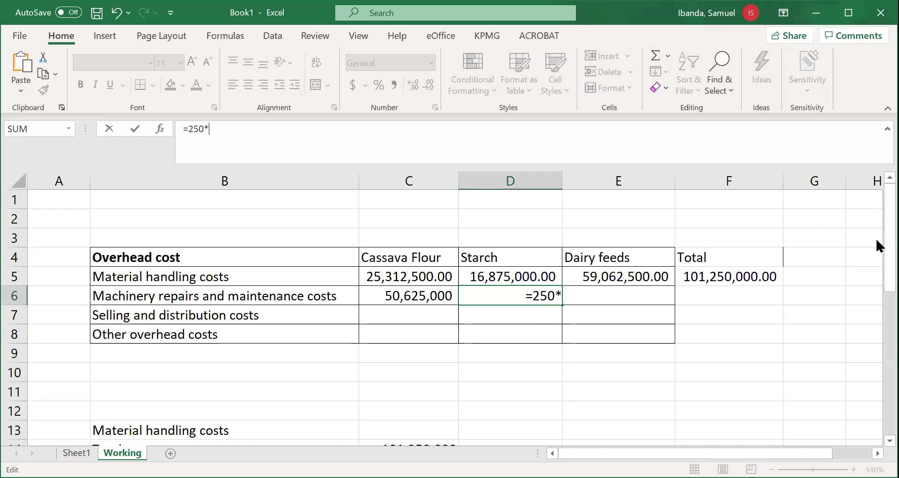
scroll(628, 366, "down", 4)
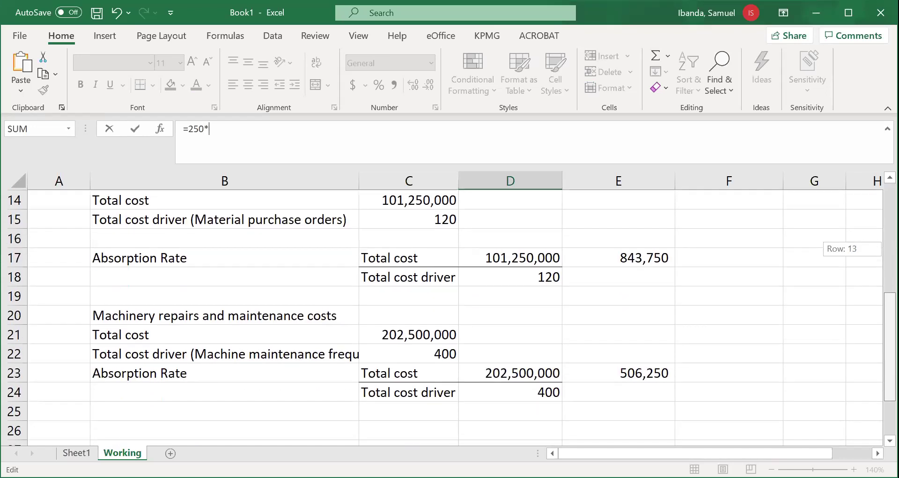
left_click(632, 370)
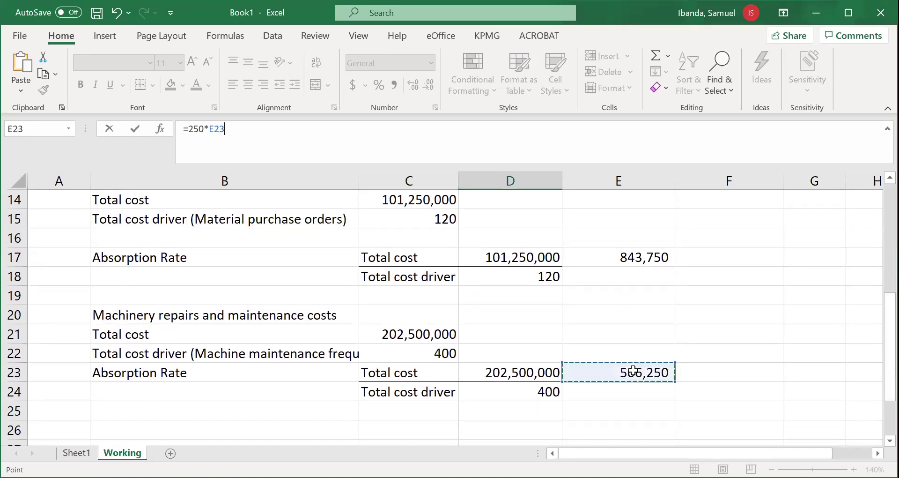
key("Return")
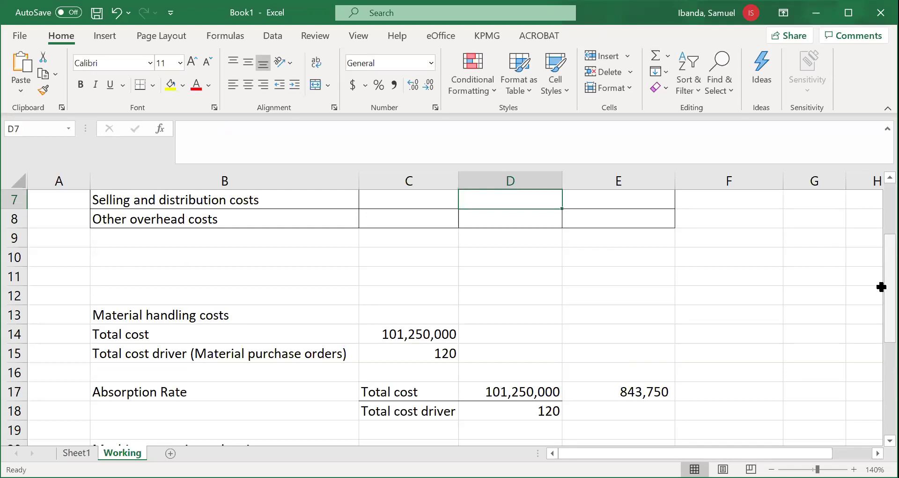
scroll(881, 287, "up", 2)
left_click(518, 294)
Enter =50*506250 in E6 for the dairy feeds machinery cost and format it with a thousands separator
left_click(601, 297)
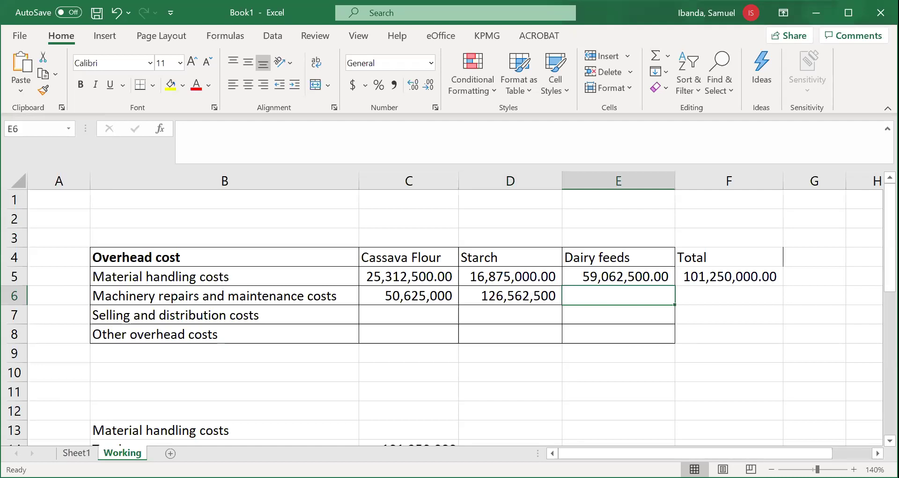
type("=50*")
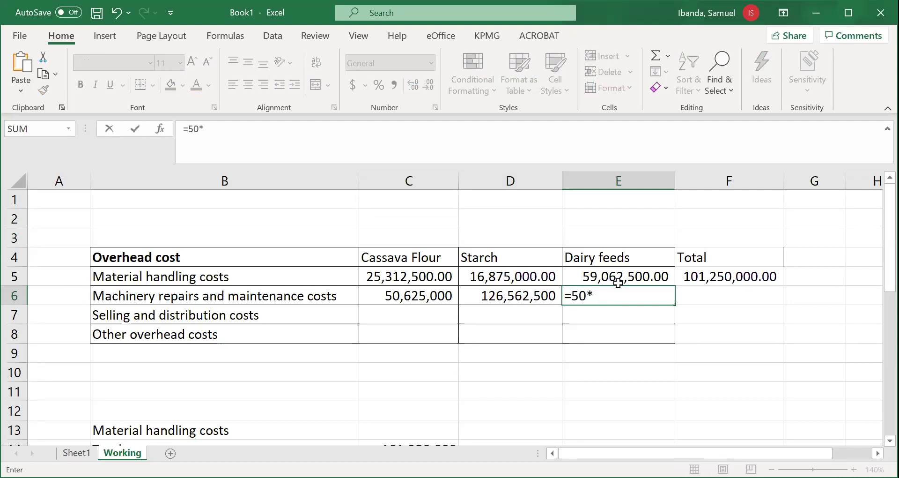
left_click_drag(889, 233, 876, 199)
type("506250")
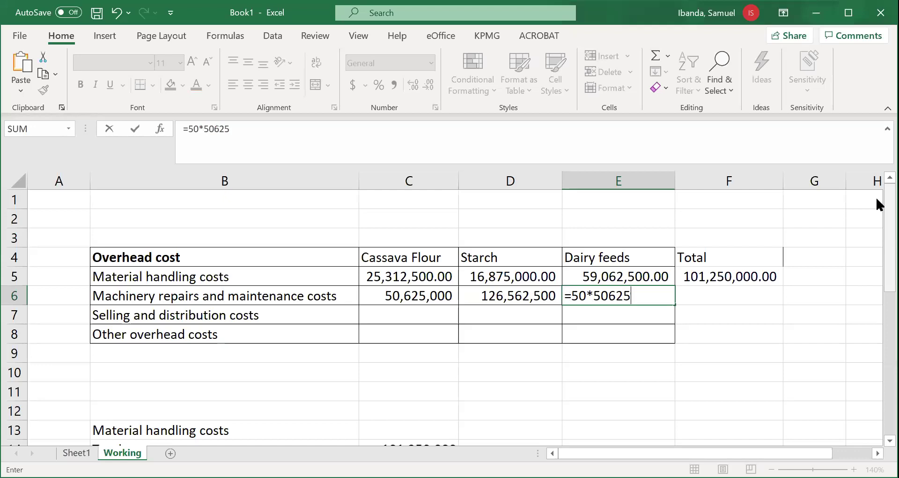
key("Return")
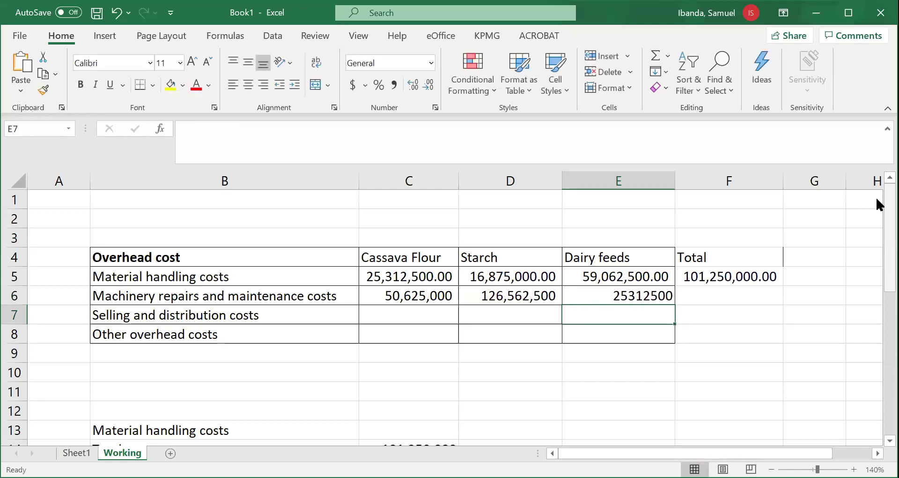
left_click(662, 291)
left_click(398, 86)
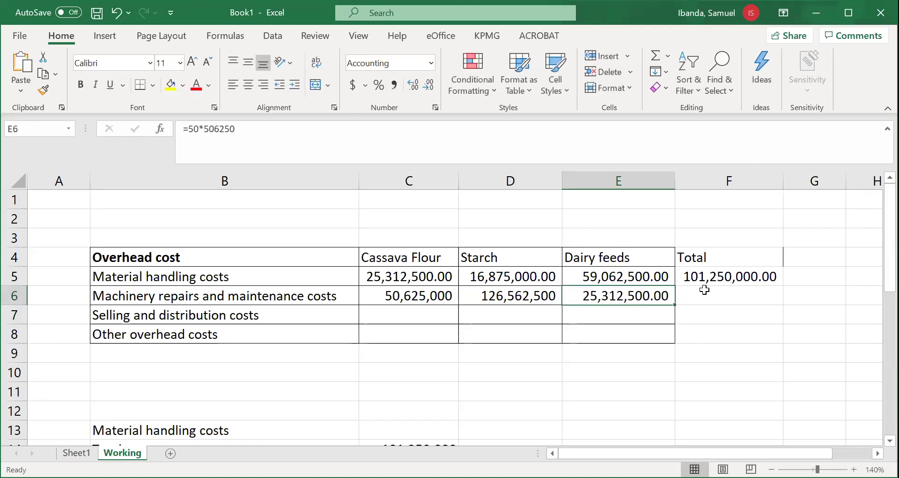
Fill the total formula from F5 down to F6 and check the result against the machinery total cost in C21
left_click(721, 277)
left_click_drag(788, 289, 787, 302)
left_click(754, 294)
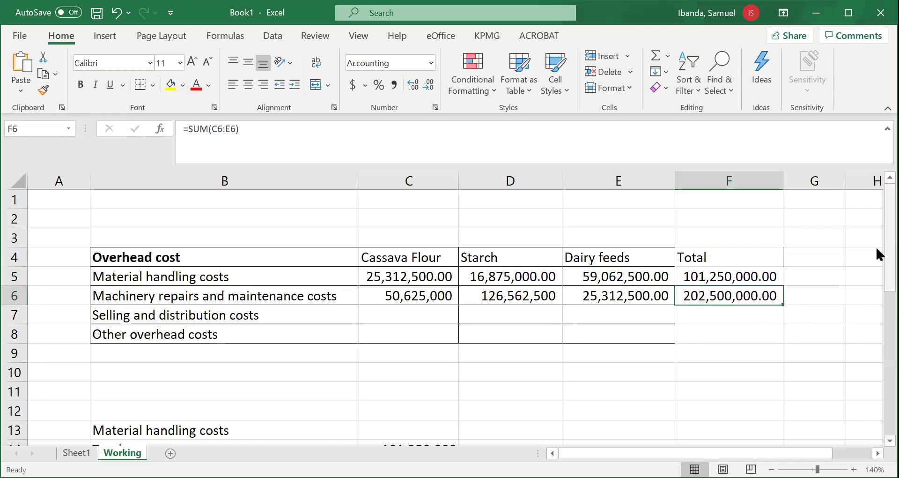
left_click_drag(889, 246, 889, 356)
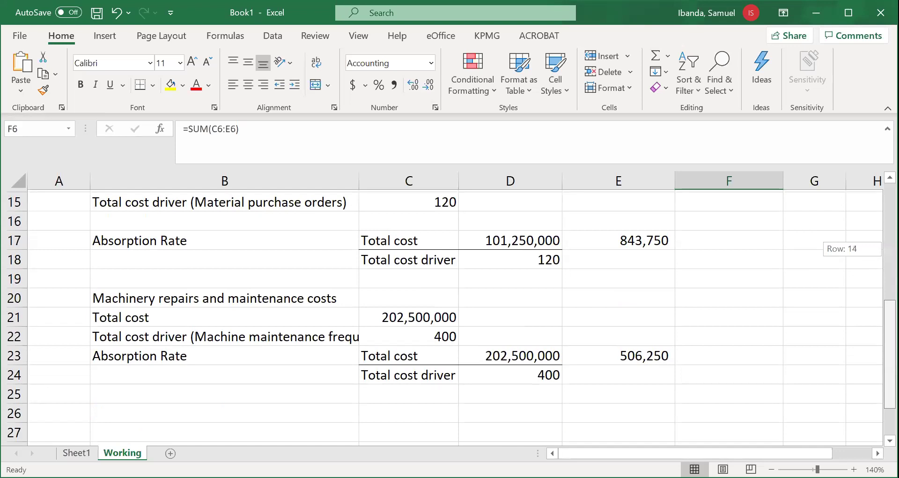
left_click(407, 321)
left_click_drag(878, 385, 877, 277)
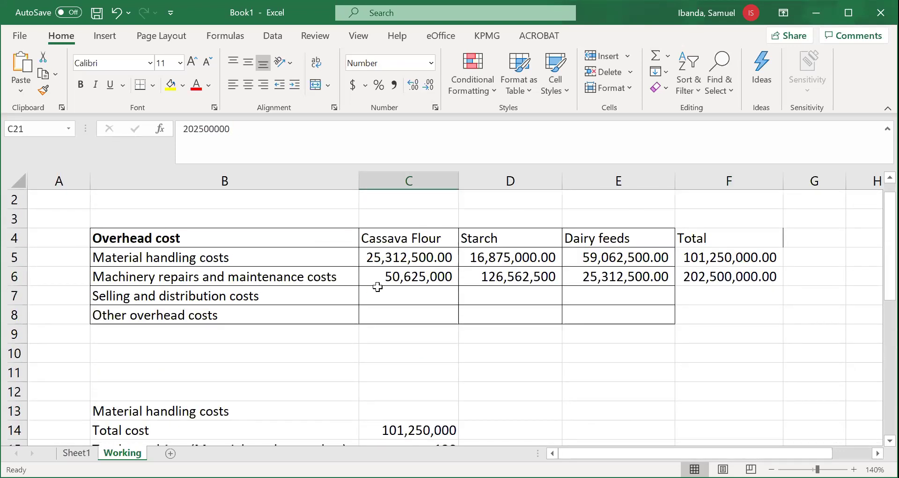
Move the selling and distribution costs entry from B29 to B25
left_click(406, 296)
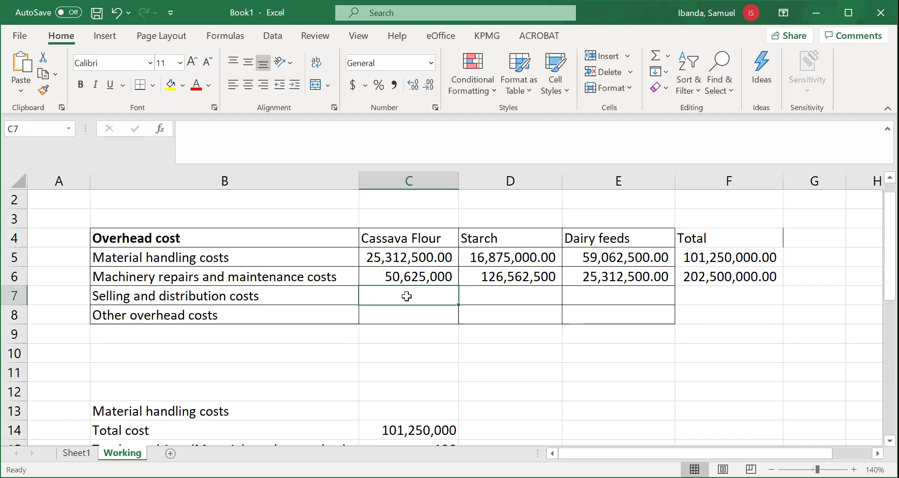
left_click_drag(877, 212, 877, 345)
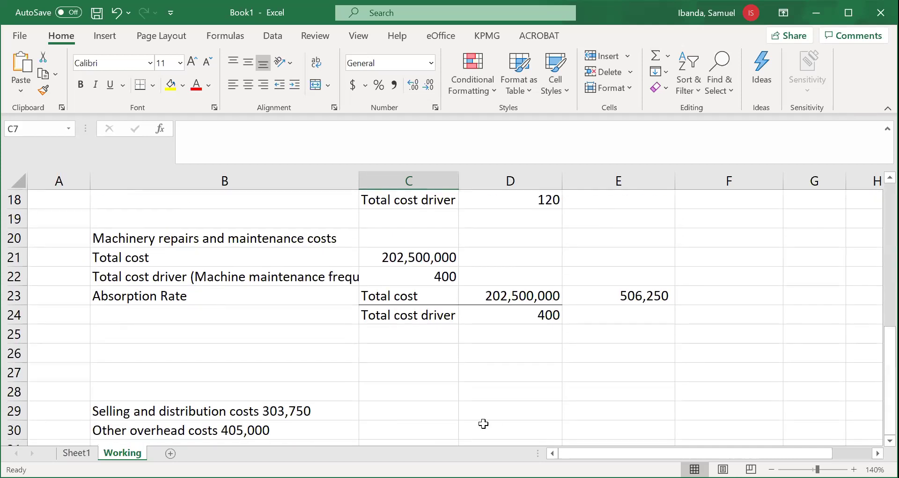
left_click(241, 412)
left_click(18, 428)
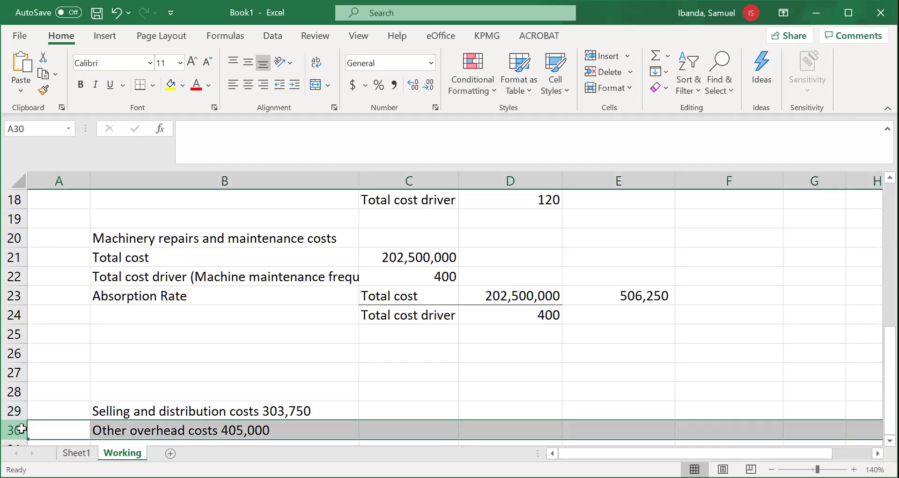
left_click(142, 410)
key("ctrl+c")
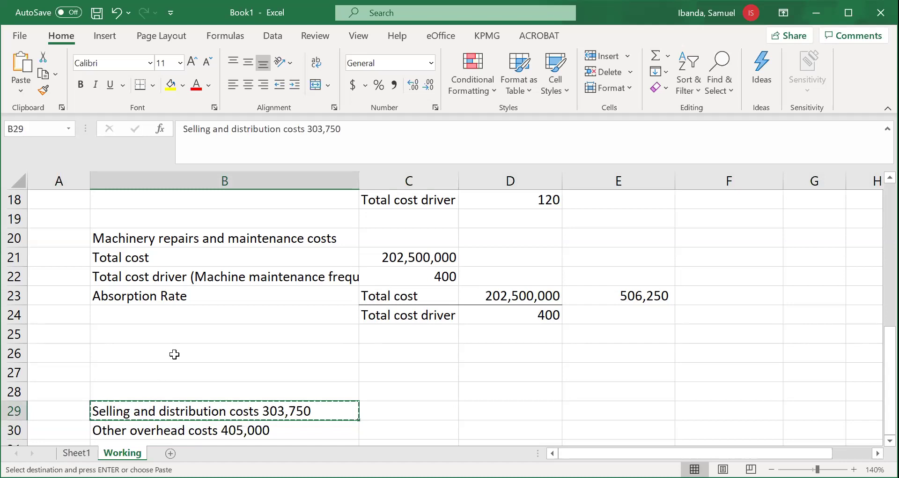
left_click(233, 349)
left_click(268, 340)
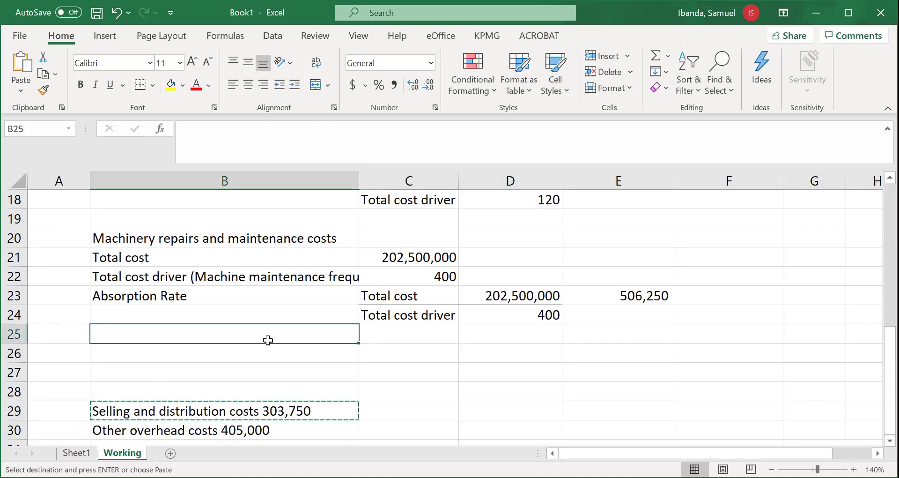
key("ctrl+v")
Copy the Total cost label from B21 to B26
left_click(257, 259)
key("ctrl+x")
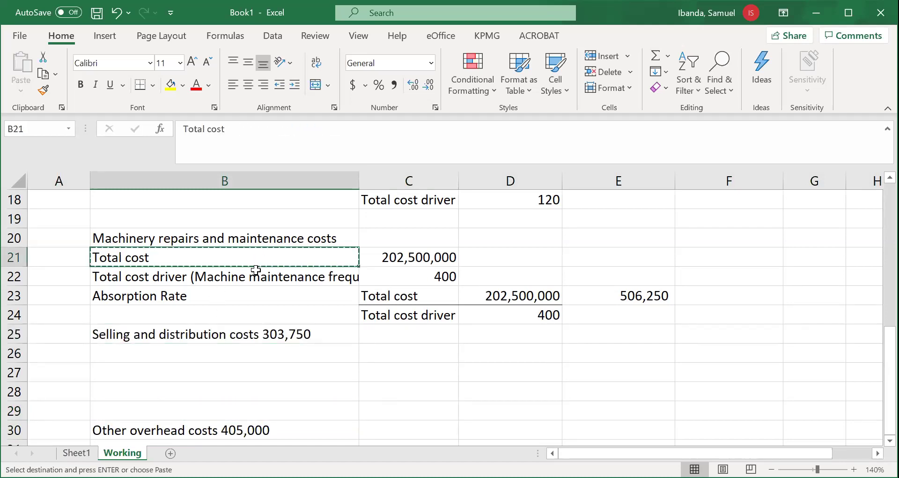
left_click(275, 353)
key("ctrl+v")
Remove the amount from the selling and distribution label in B25 and enter 303,750,000 in C26
left_click(318, 334)
double_click(318, 333)
left_click_drag(318, 334, 264, 334)
key("BackSpace")
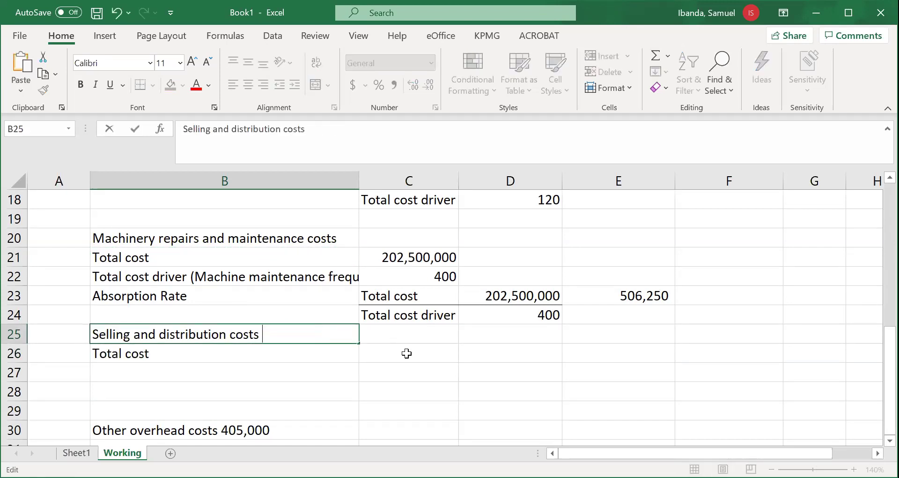
left_click(407, 353)
key("ctrl+v")
left_click(223, 126)
type("000")
left_click(235, 352)
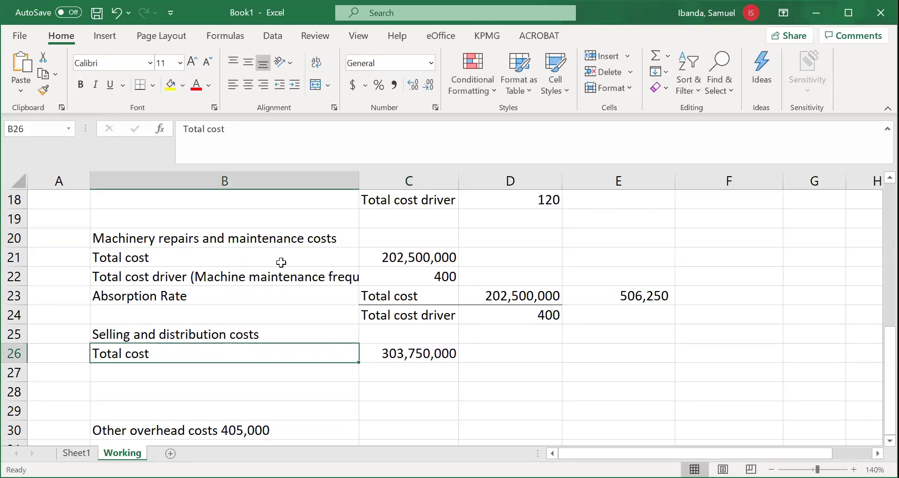
Copy the total cost driver label from B22 to B27 and delete the text inside its parentheses
left_click(223, 276)
key("ctrl+c")
left_click(240, 370)
key("ctrl+v")
left_click_drag(261, 131, 445, 130)
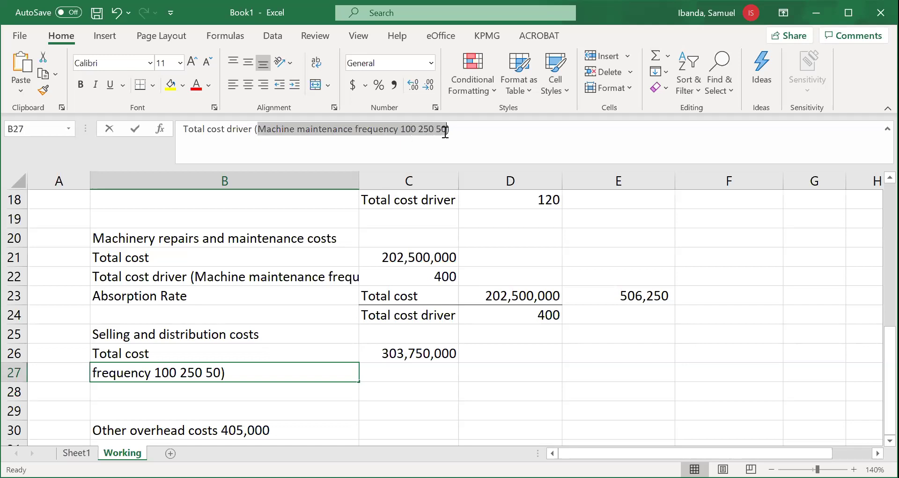
key("BackSpace")
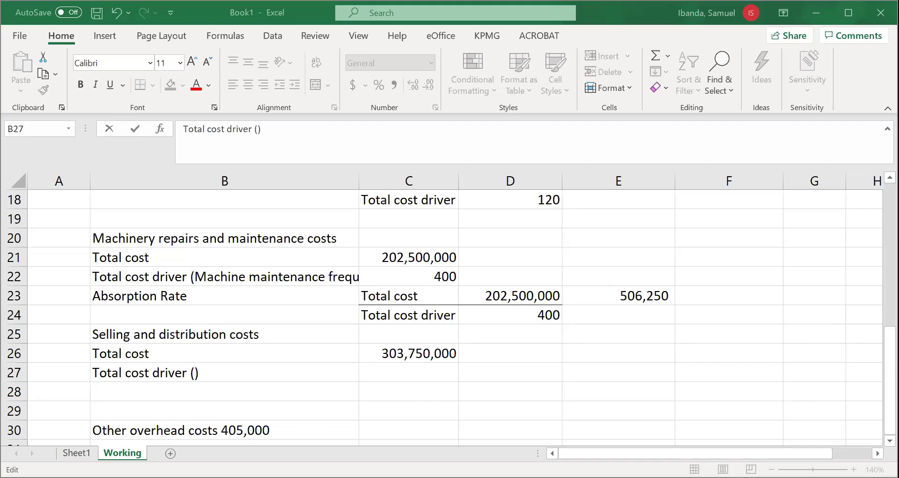
Copy "Sales orders" from the Adobe Acrobat PDF into the parentheses of the cost driver label in B27 in Excel
key("alt+Tab")
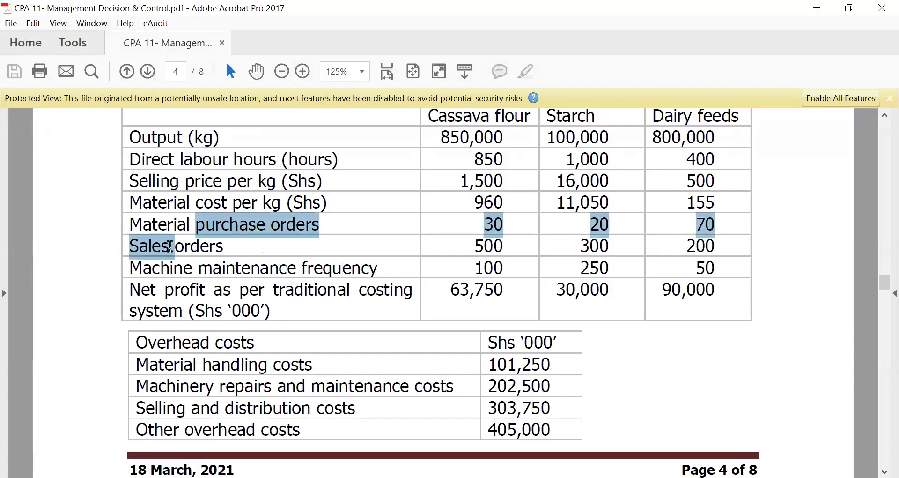
left_click(227, 250)
left_click_drag(231, 247, 129, 247)
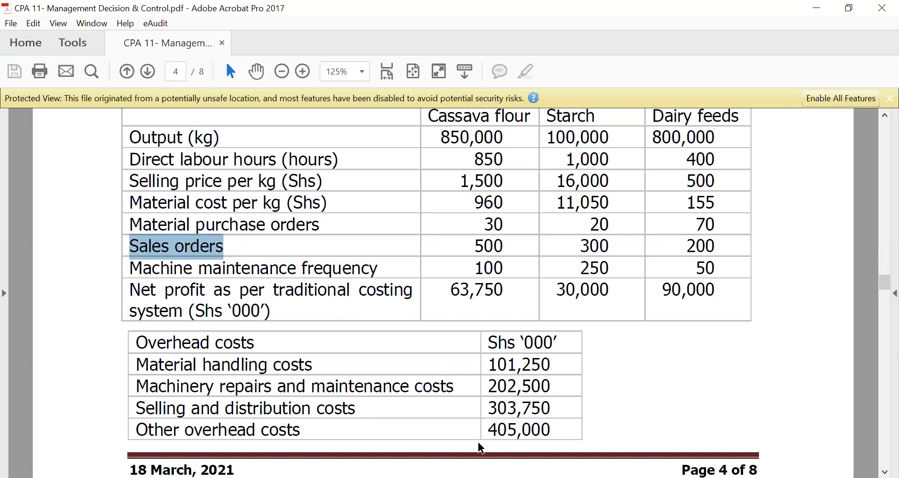
key("alt+Tab")
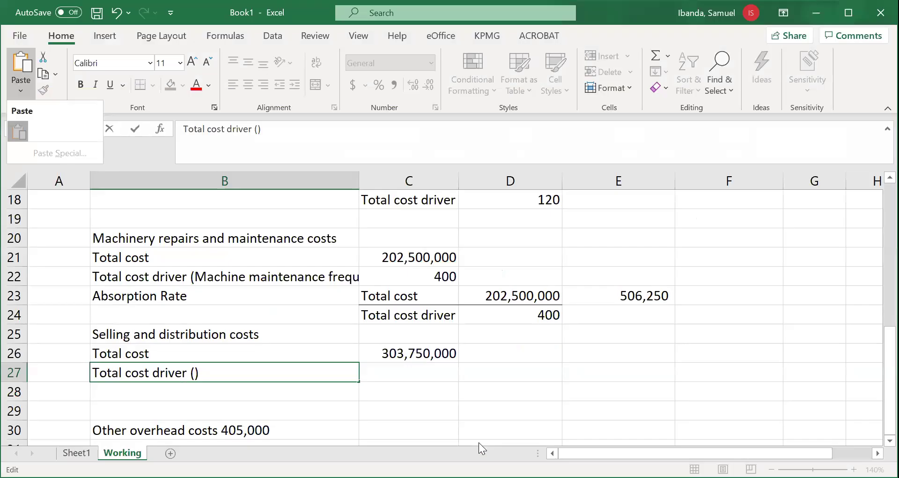
key("ctrl+v")
left_click(422, 373)
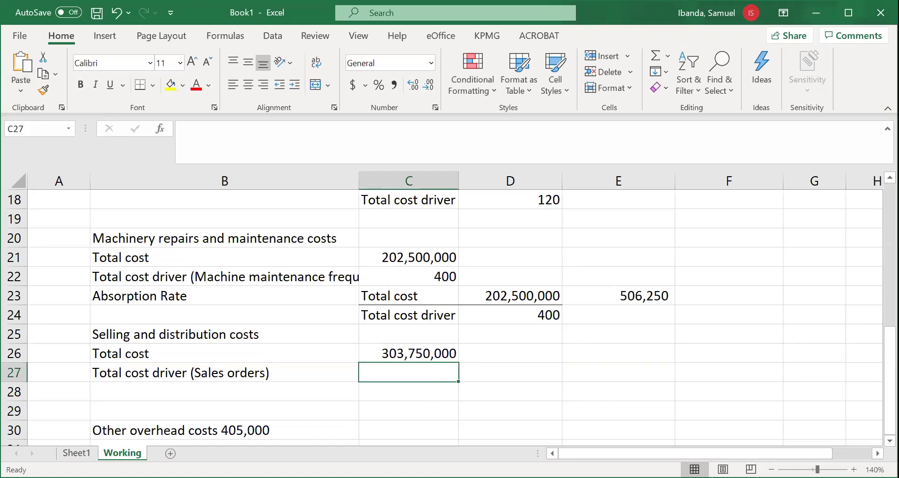
Add up the sales orders in the Adobe Acrobat PDF, enter 1000 in C27 in Excel and format it with a thousands separator
key("alt+Tab")
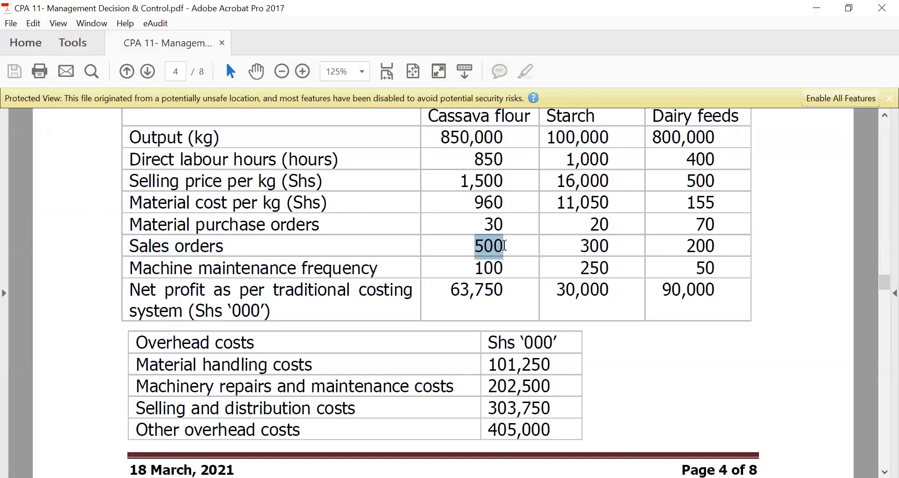
left_click_drag(579, 247, 722, 244)
double_click(720, 244)
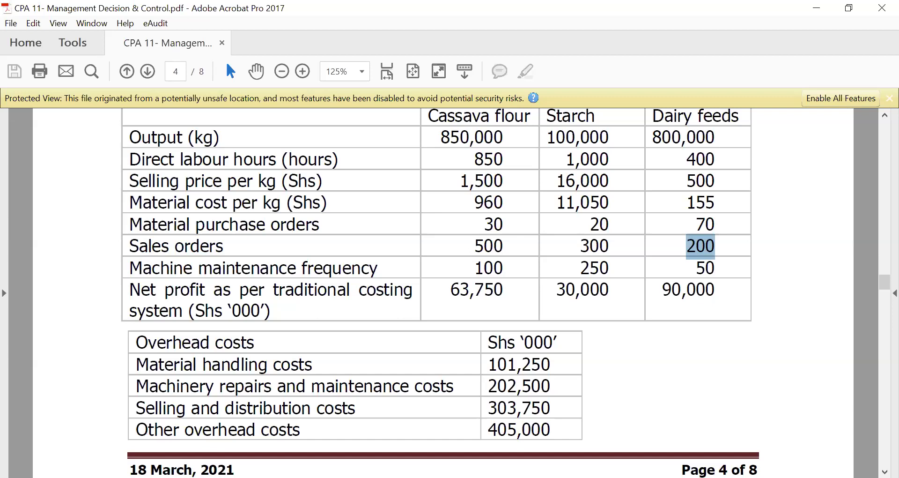
key("alt+Tab")
type("1000")
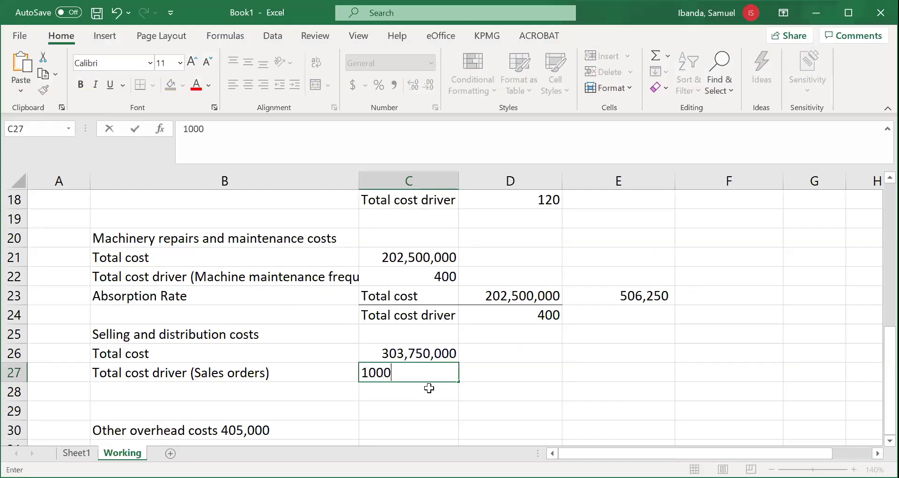
key("Return")
left_click(438, 372)
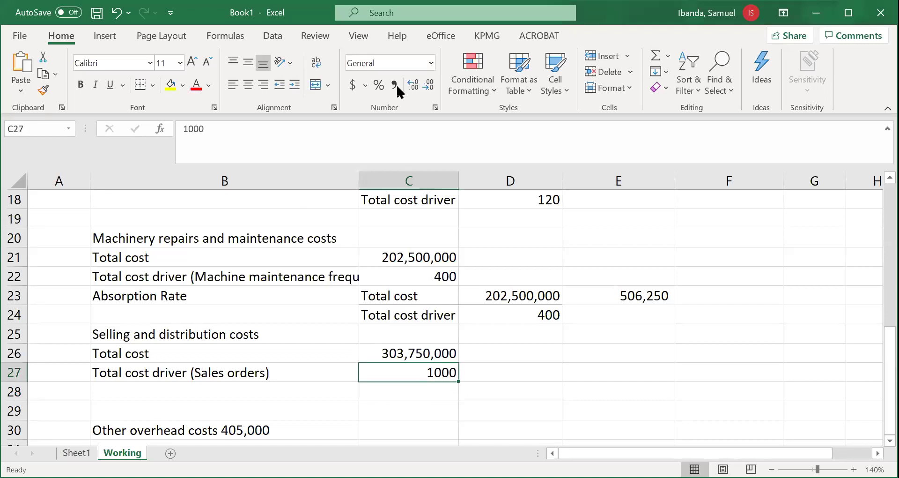
left_click(396, 85)
left_click(499, 367)
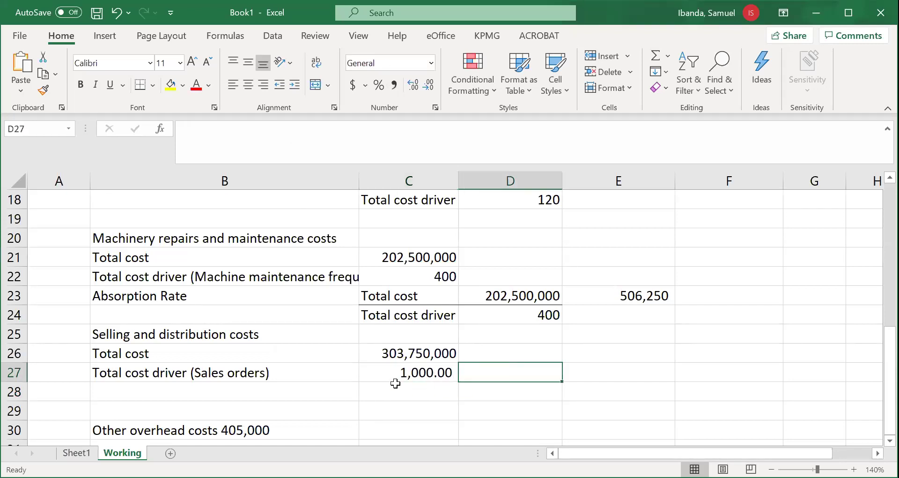
Copy the Absorption Rate label from B23 to B28
left_click(392, 433)
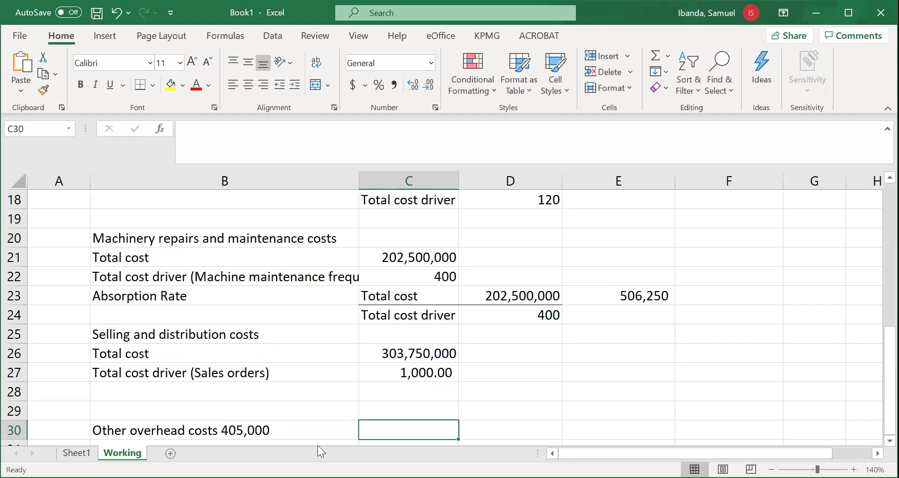
left_click(305, 426)
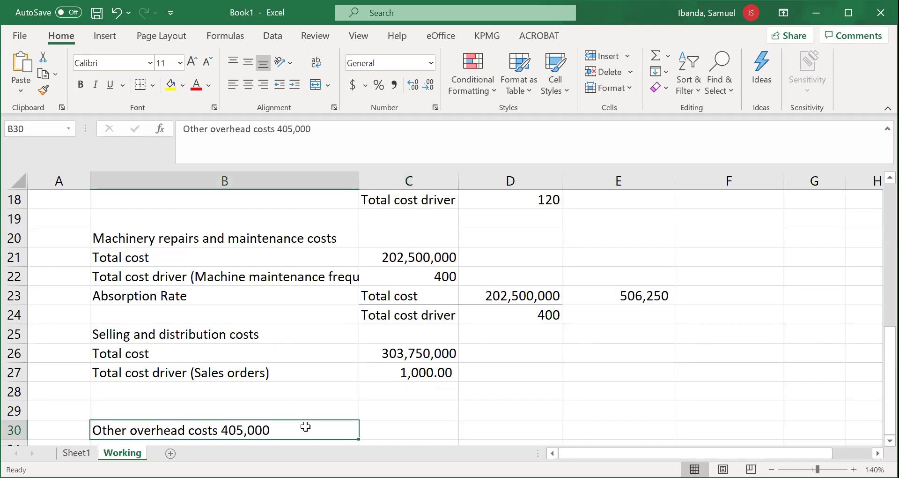
left_click(310, 398)
left_click(262, 292)
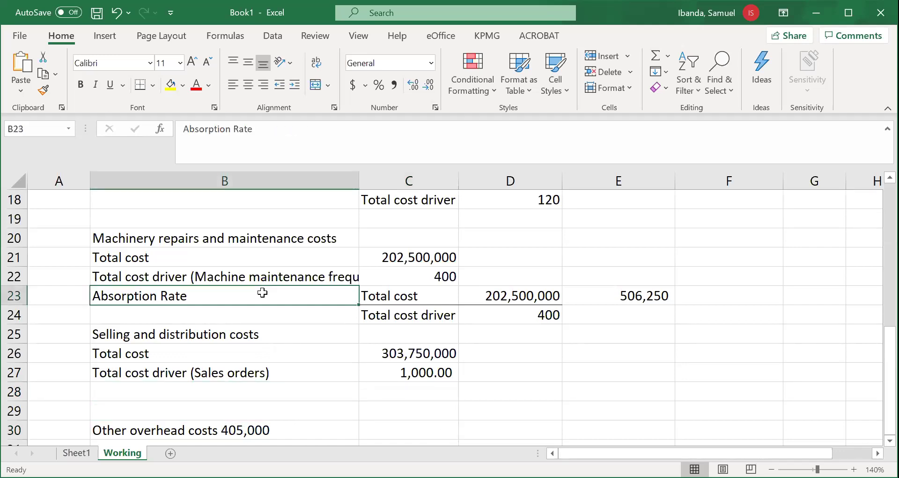
key("ctrl+c")
left_click(232, 392)
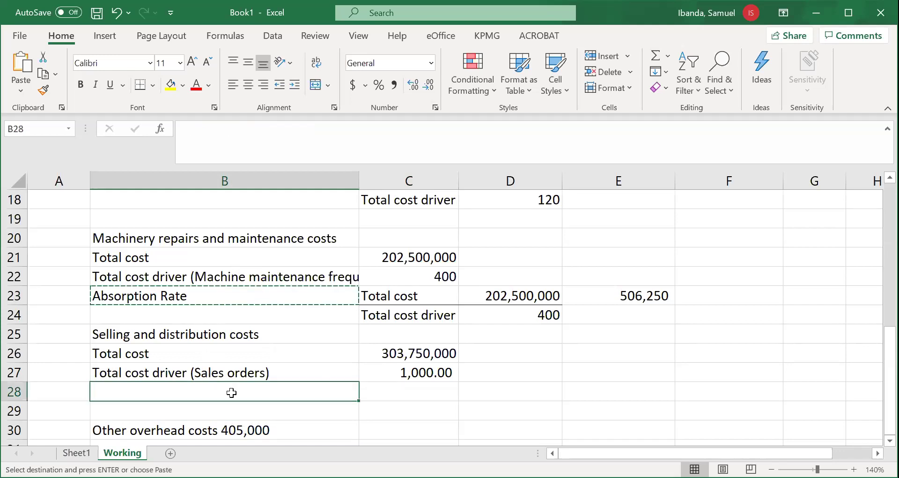
key("ctrl+v")
Copy the Total cost and Total cost driver labels from C23:C24 to C28:C29
left_click_drag(412, 295, 418, 312)
key("ctrl+c")
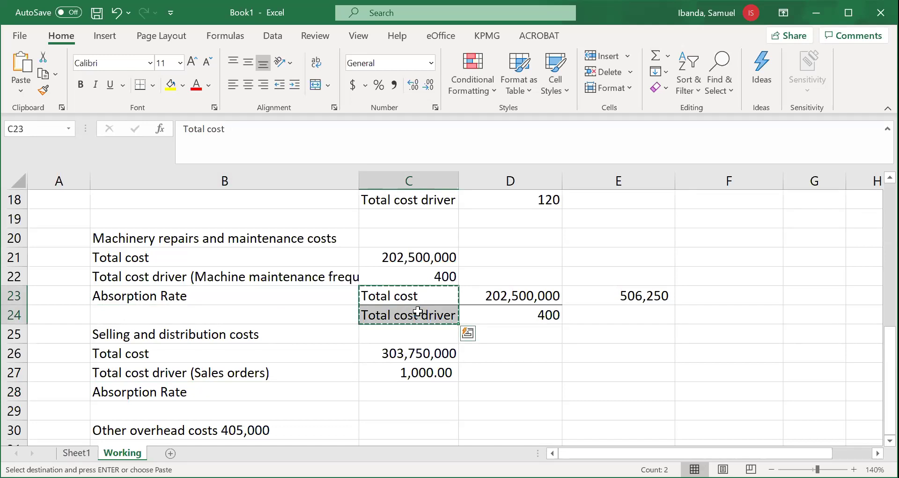
left_click(446, 394)
key("ctrl+v")
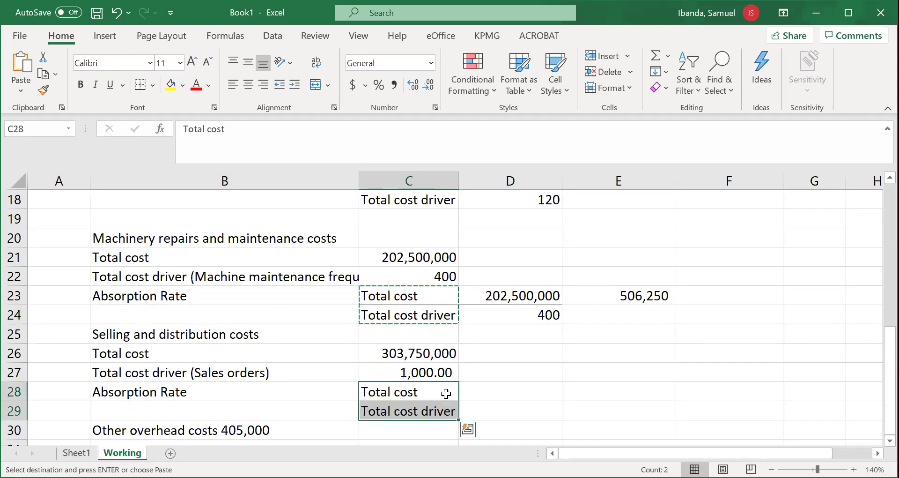
Link D28 to the selling and distribution total cost in C26 and D29 to the sales orders total in C27
left_click(509, 393)
type("=")
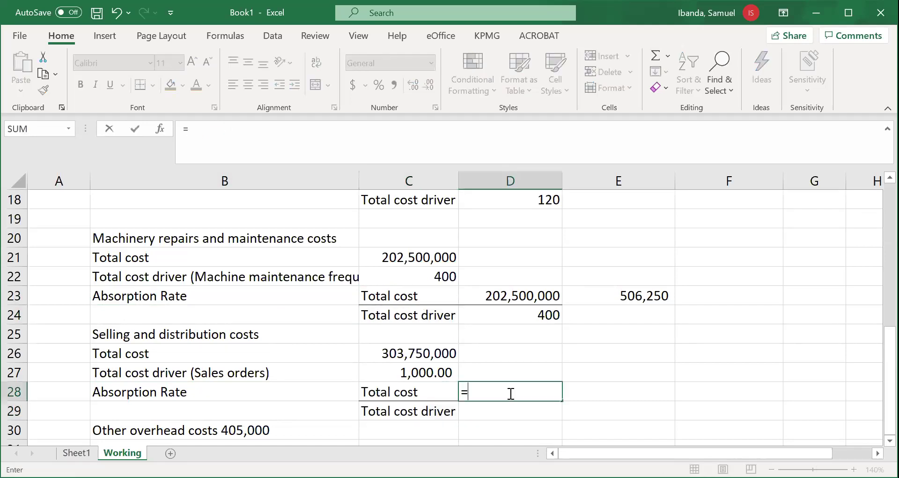
left_click(435, 354)
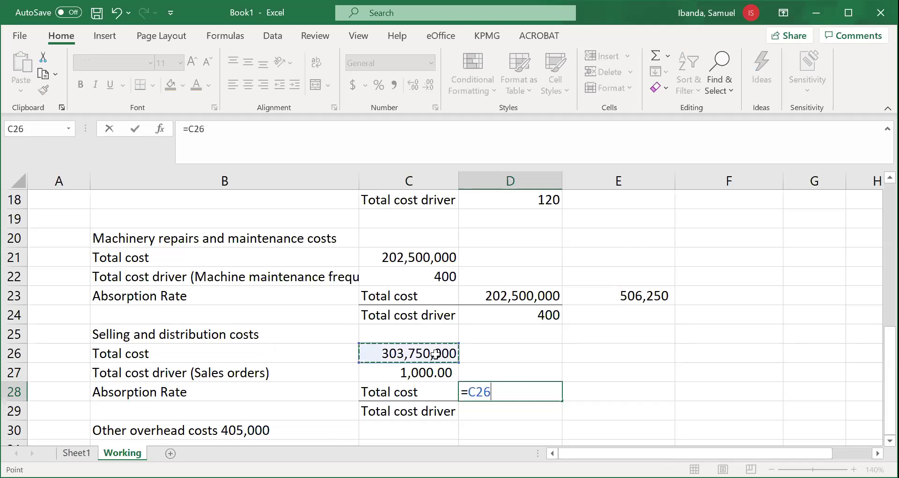
key("Return")
type("=")
left_click(441, 370)
key("Return")
left_click(521, 383)
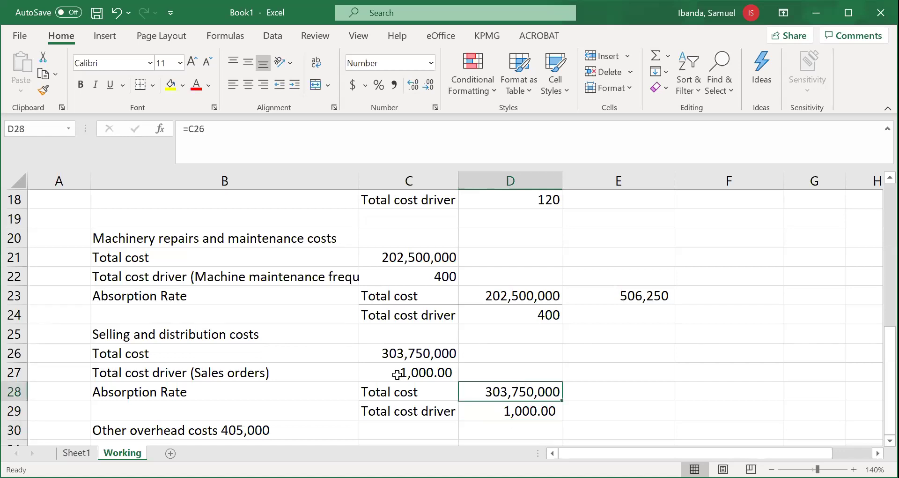
Calculate the selling and distribution absorption rate in E28 as =D28/D29 and format it without decimals
left_click(598, 389)
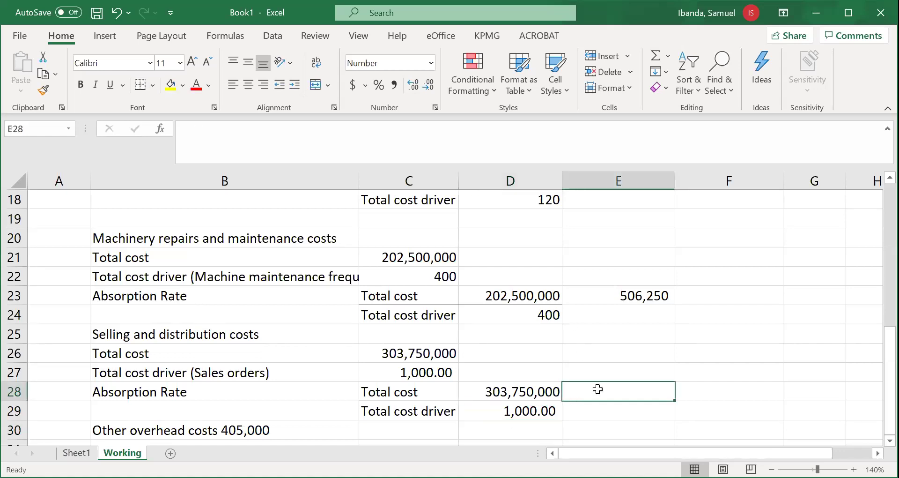
type("=")
left_click(545, 391)
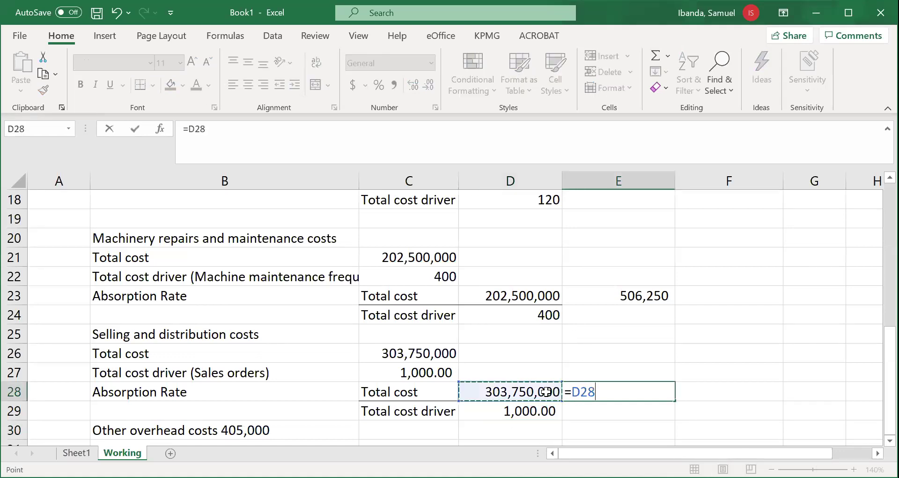
type("/")
left_click(546, 407)
key("Return")
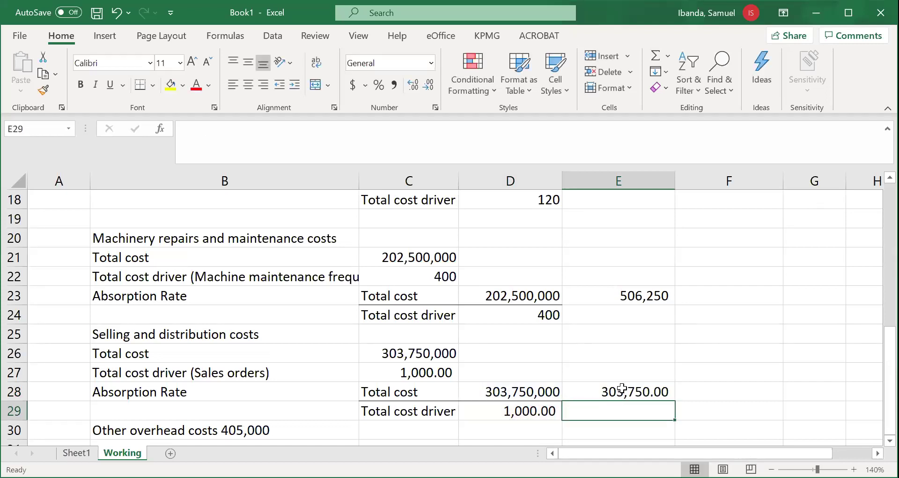
left_click(623, 392)
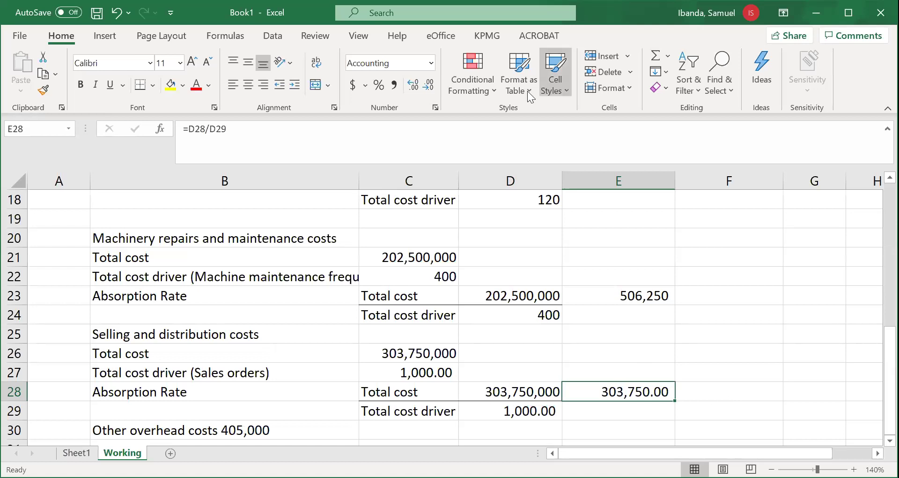
left_click(429, 85)
left_click(429, 84)
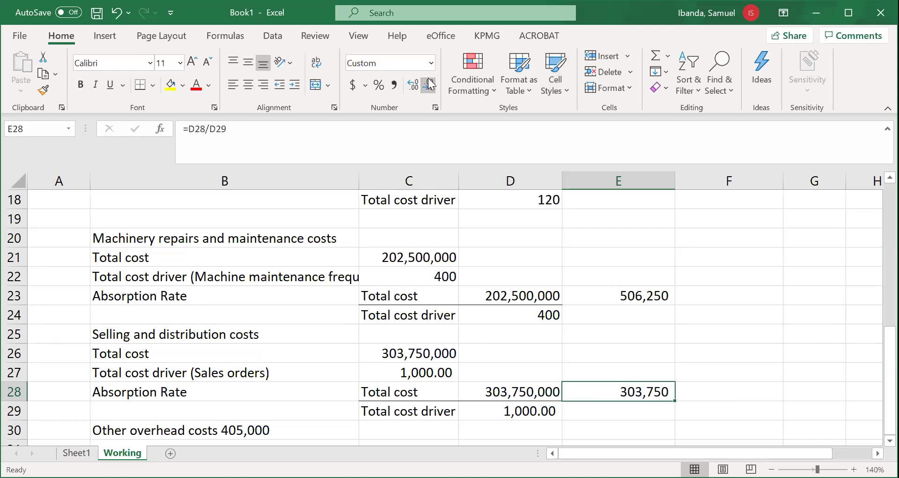
Check the sales orders in the Adobe Acrobat PDF and enter =500*E28 in C7 in Excel for cassava flour's selling and distribution costs
left_click_drag(876, 383, 876, 263)
left_click(422, 270)
left_click_drag(421, 270, 571, 271)
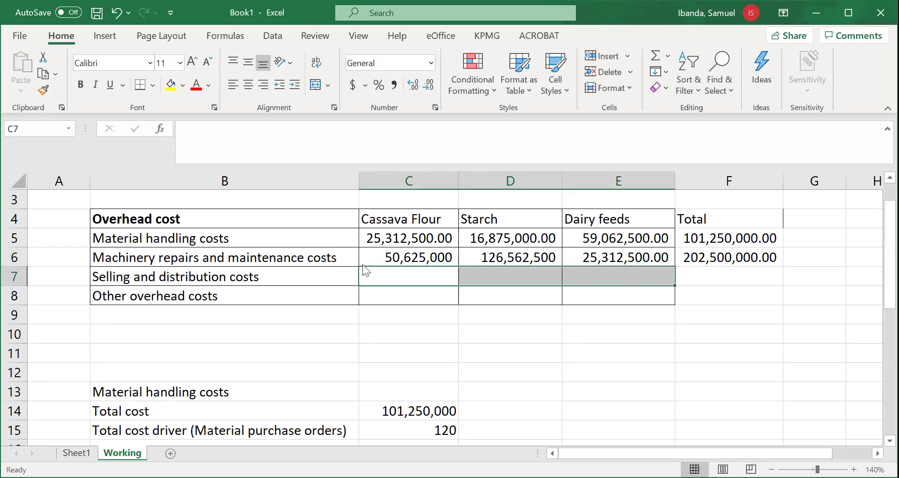
key("alt+Tab")
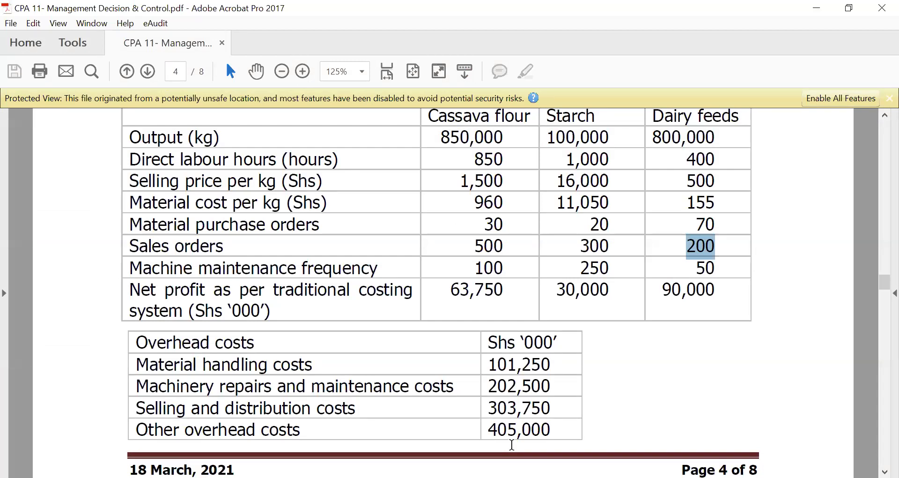
key("alt+Tab")
left_click(416, 281)
type("=")
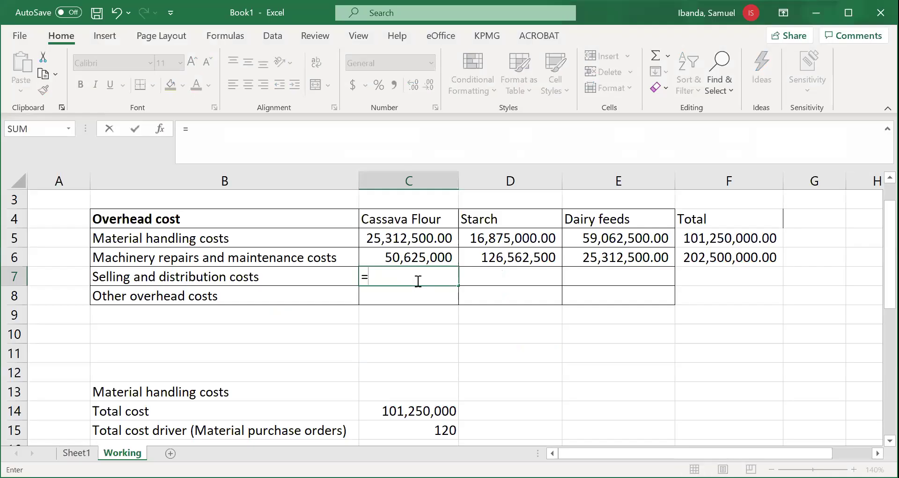
type("500*")
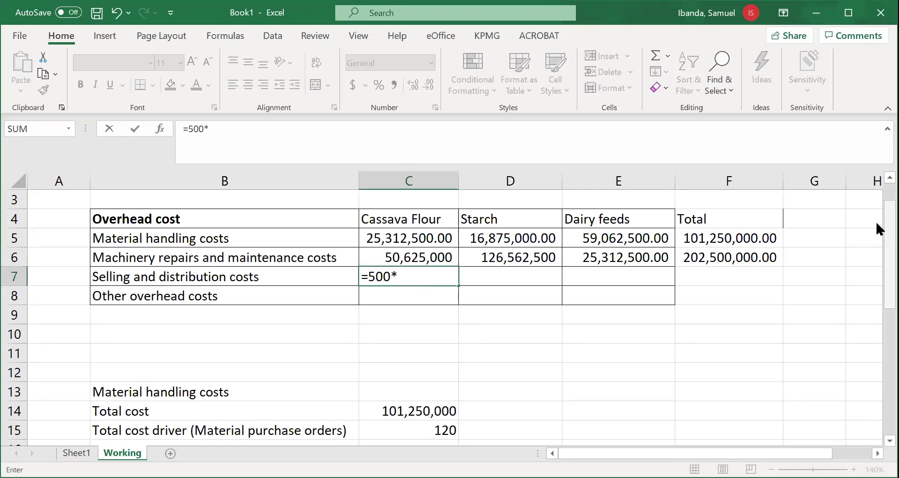
scroll(878, 281, "down", 5)
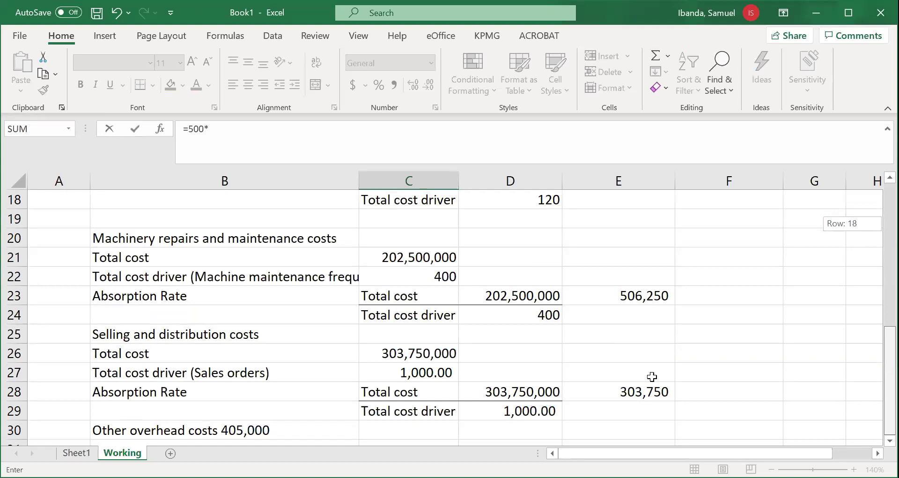
left_click(651, 387)
key("Return")
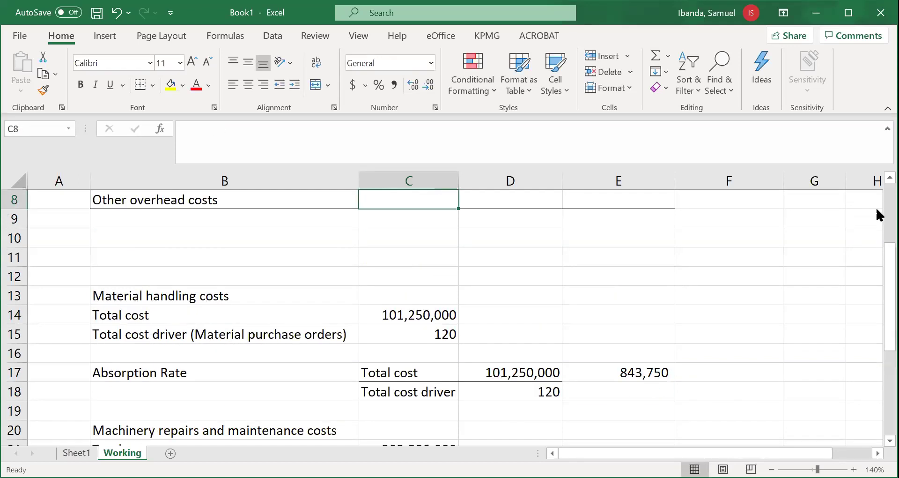
Enter =300*E28 in D7 for starch's selling and distribution costs
scroll(877, 274, "up", 2)
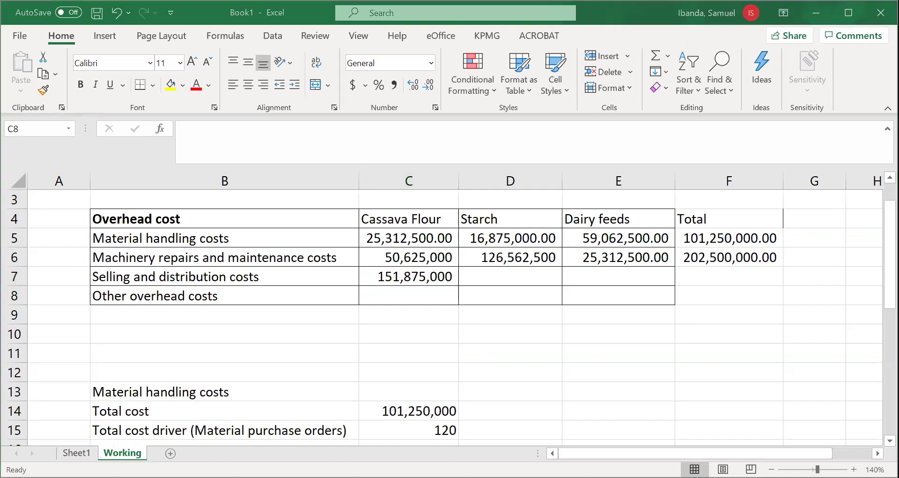
left_click(520, 272)
type("=30")
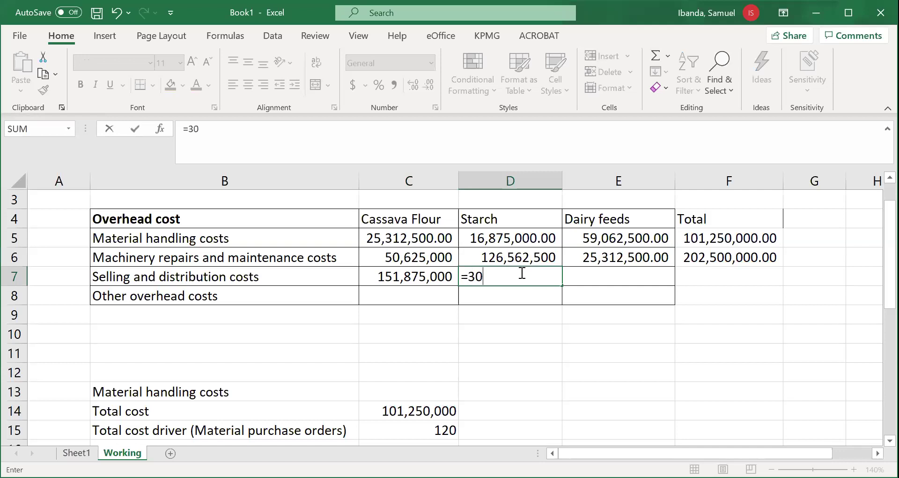
type("0*")
left_click_drag(890, 295, 890, 417)
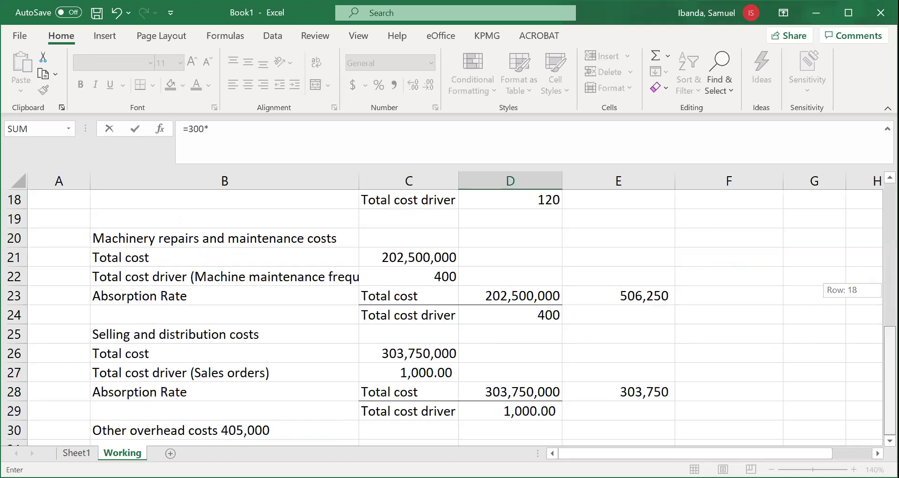
left_click(635, 391)
key("Return")
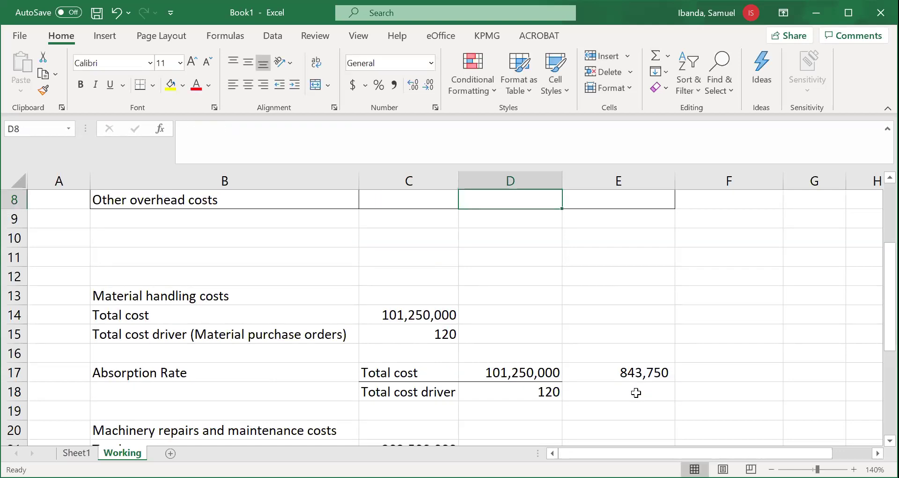
Enter =200*E28 in E7 for the dairy feeds' selling and distribution costs
left_click_drag(887, 251, 888, 211)
left_click(609, 277)
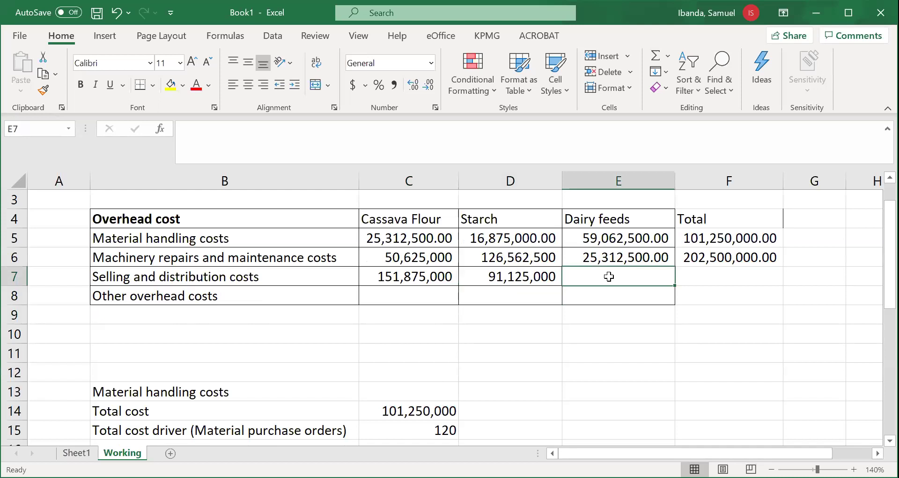
type("=200")
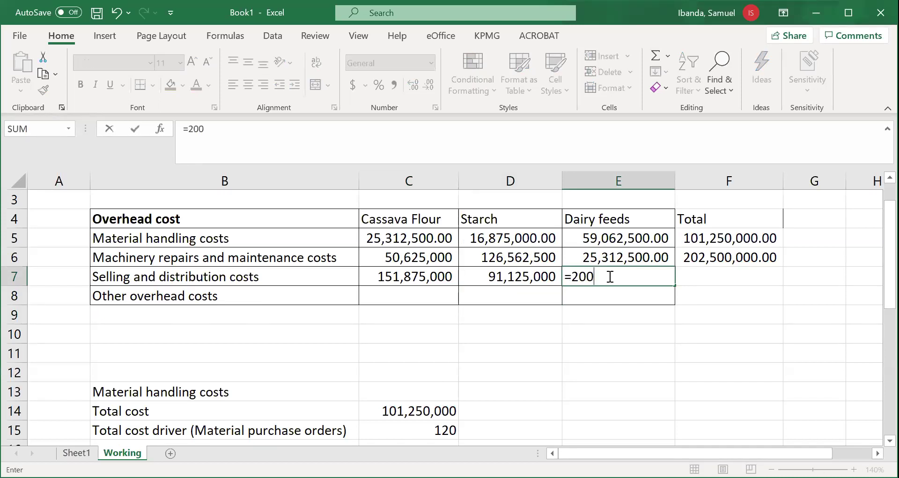
type("*")
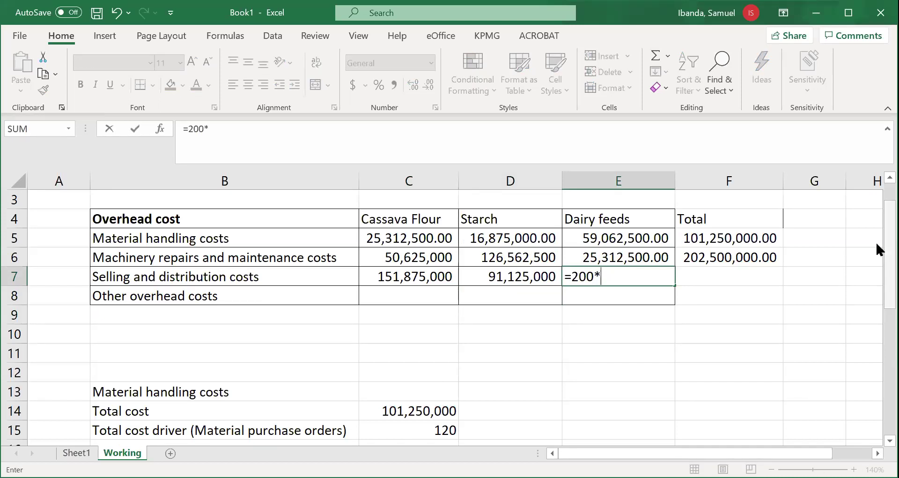
left_click_drag(889, 250, 889, 375)
left_click(657, 391)
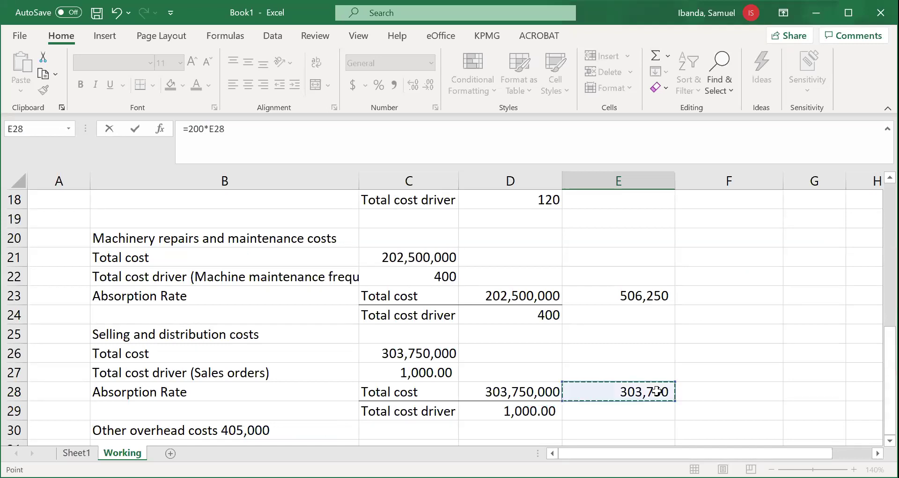
key("Return")
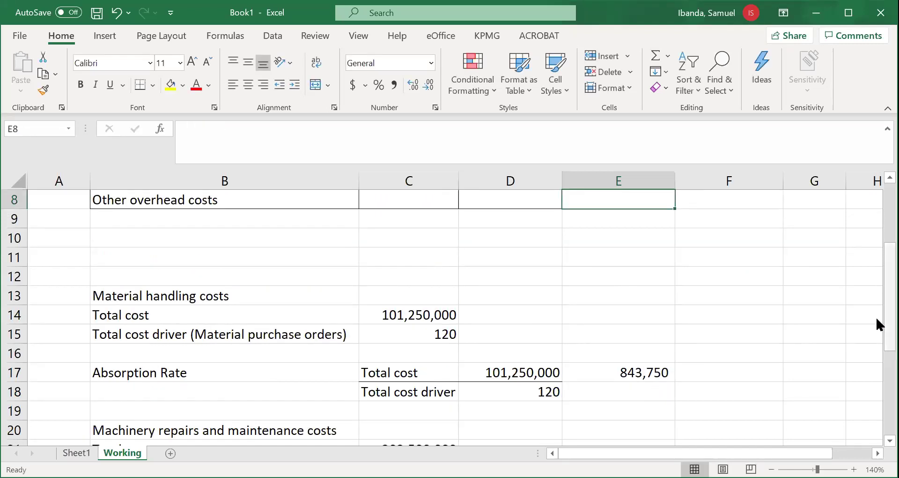
Examine the direct labour hours and the absorption basis for other overhead costs in the Adobe Acrobat PDF
scroll(877, 245, "up", 3)
left_click(388, 341)
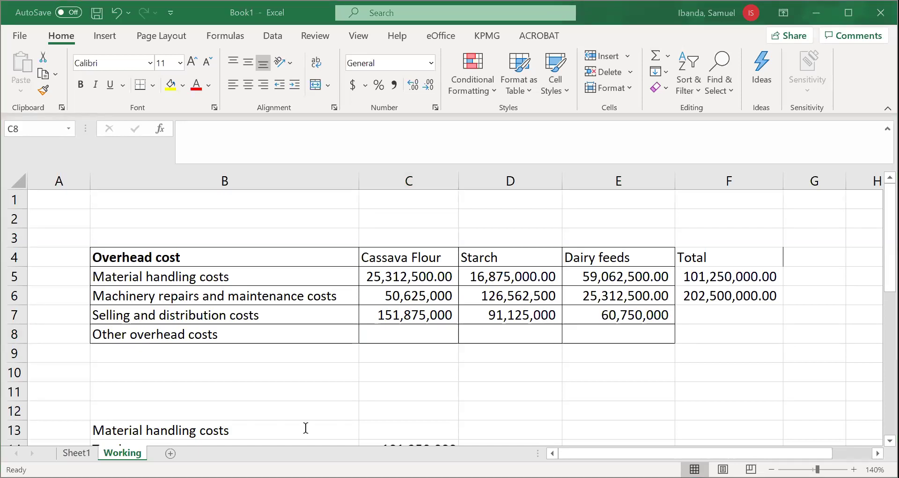
key("alt+Tab")
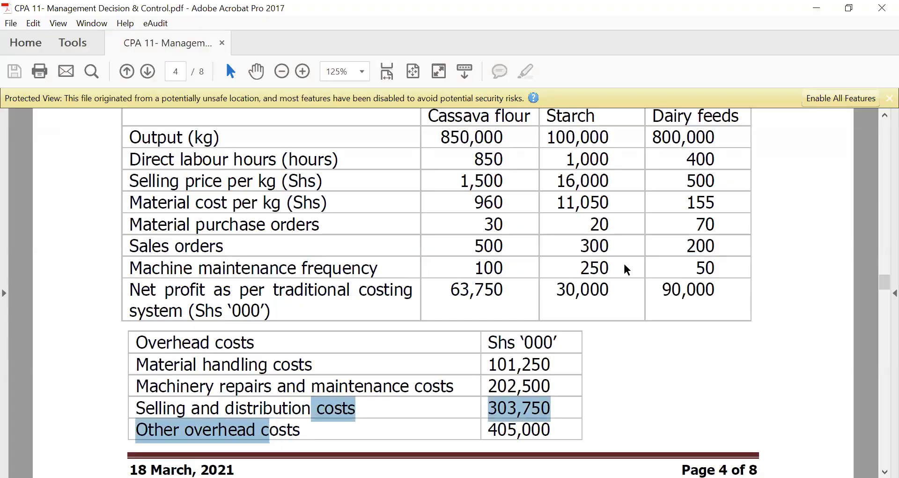
scroll(880, 281, "up", 3)
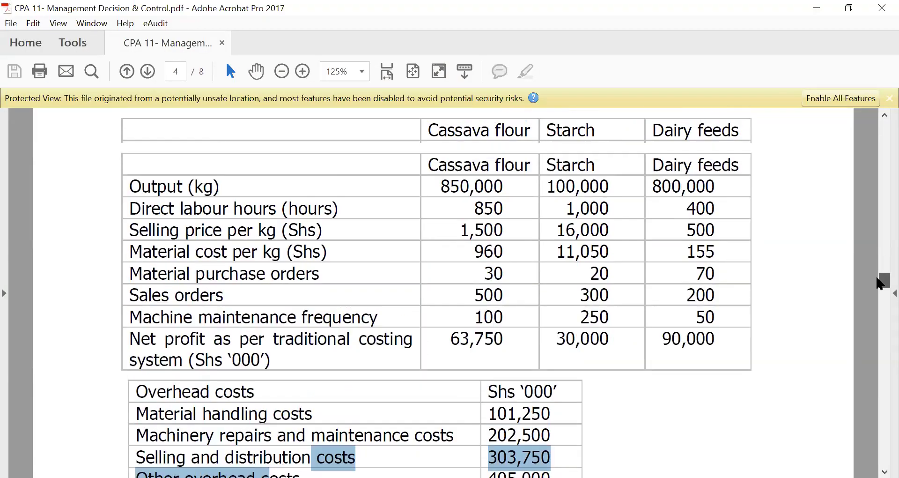
left_click_drag(880, 281, 880, 278)
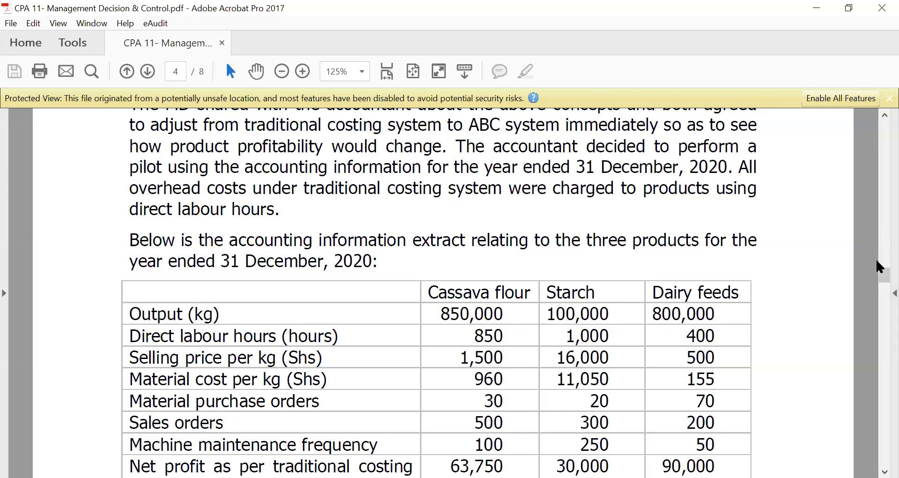
left_click_drag(880, 281, 880, 286)
left_click_drag(475, 220, 717, 219)
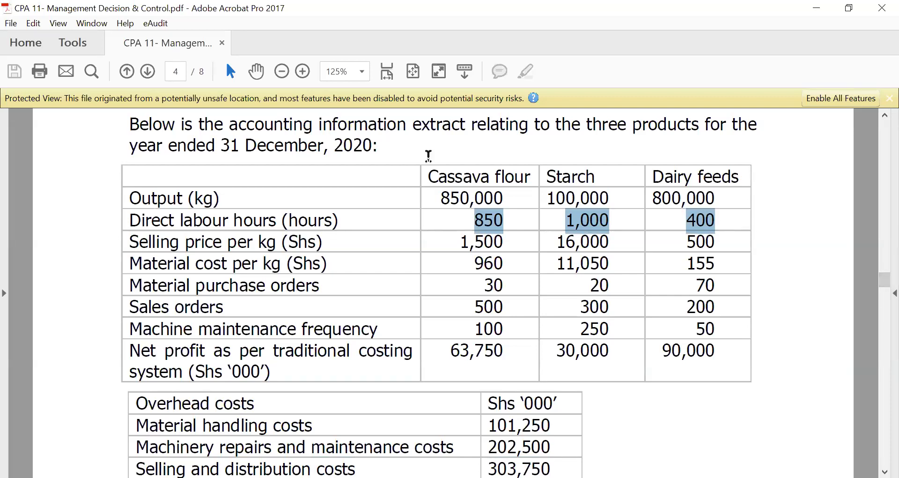
left_click_drag(881, 280, 880, 293)
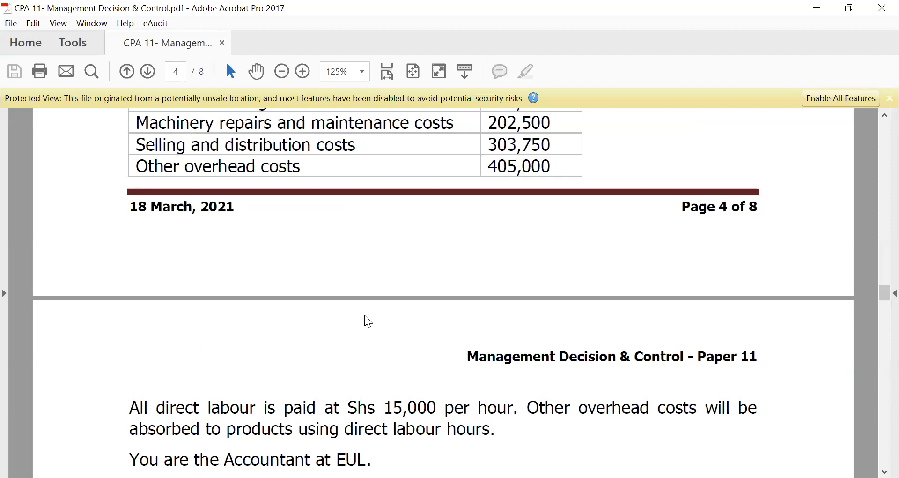
Copy the Total cost label from B26 to B31 in Excel, below the Other overhead costs heading
key("alt+Tab")
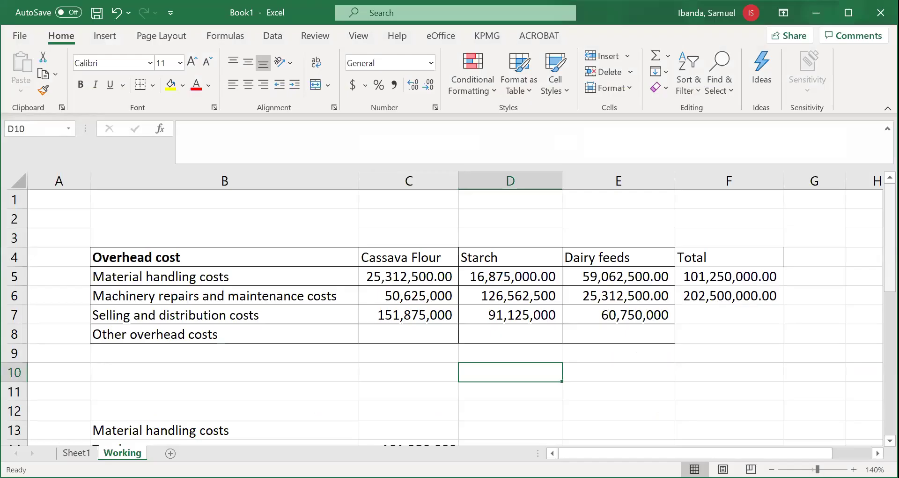
left_click_drag(889, 211, 889, 251)
scroll(879, 439, "down", 2)
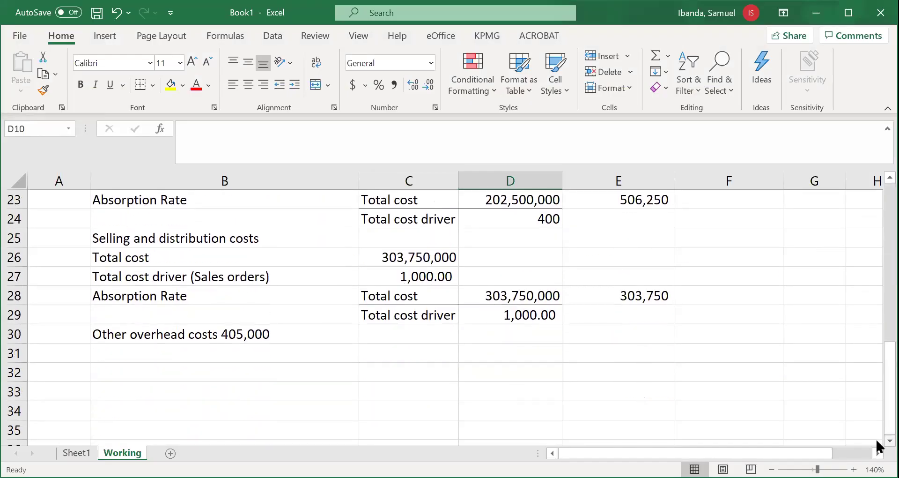
left_click(262, 333)
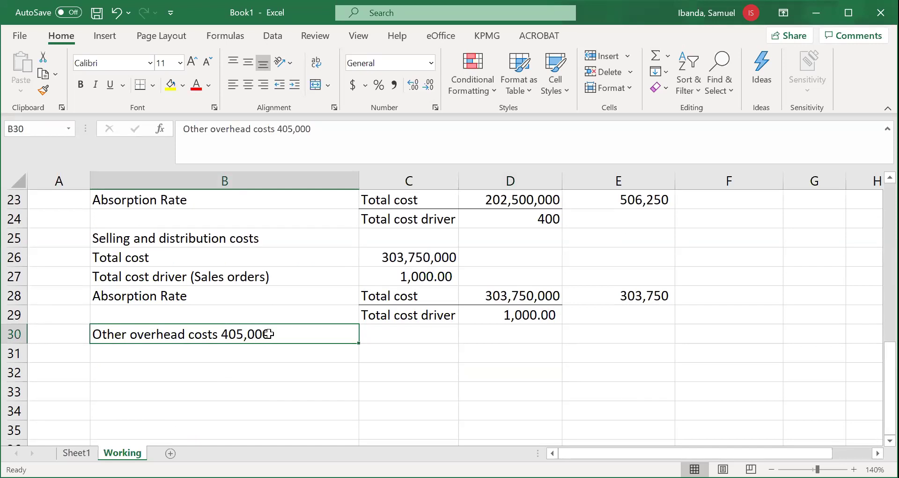
left_click(152, 261)
key("ctrl+c")
left_click(284, 352)
key("ctrl+v")
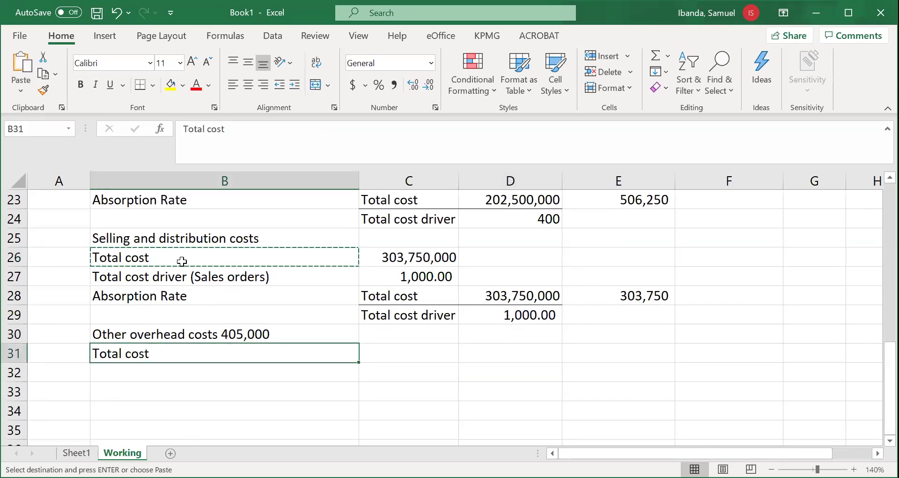
Move the 405,000 figure out of the Other overhead costs heading into C31 and extend it to 405,000,000
left_click(277, 278)
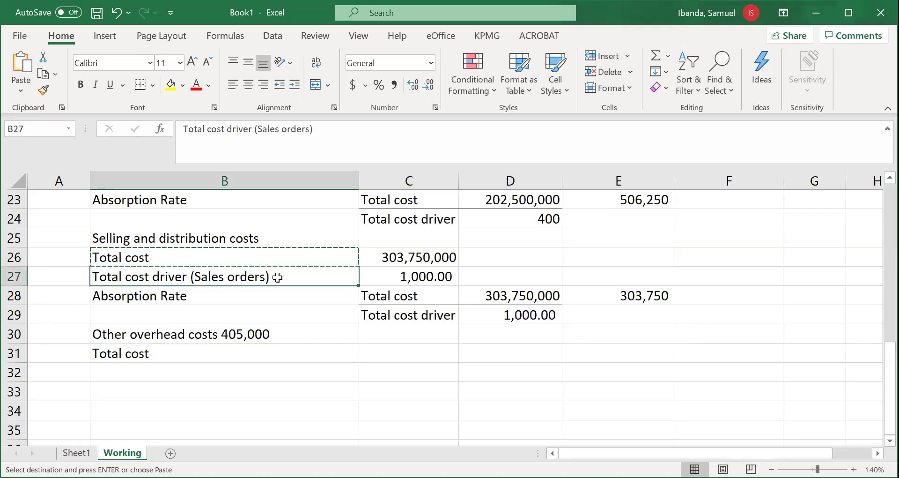
double_click(281, 332)
left_click_drag(280, 333, 224, 334)
key("ctrl+x")
left_click(374, 351)
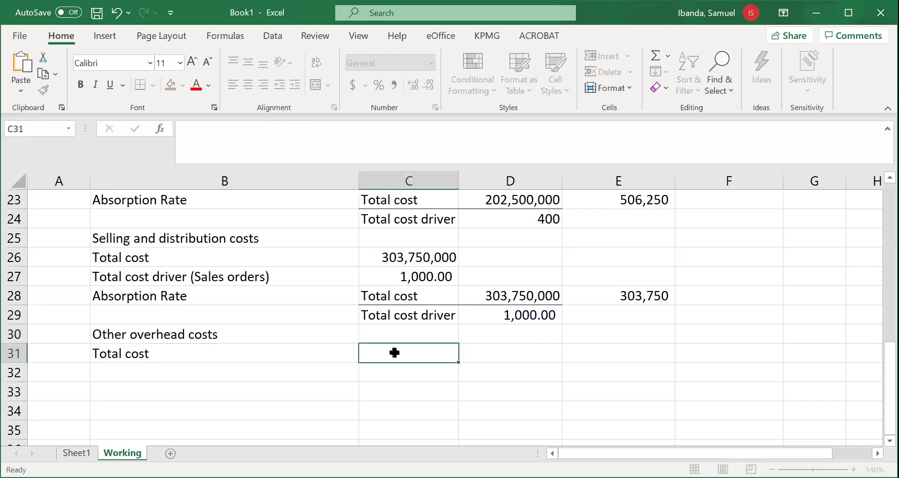
key("ctrl+v")
left_click(239, 138)
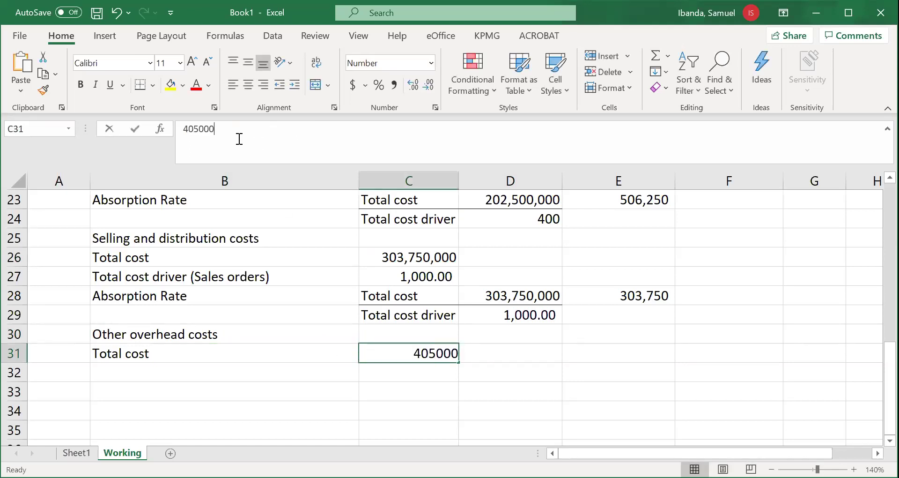
type("000")
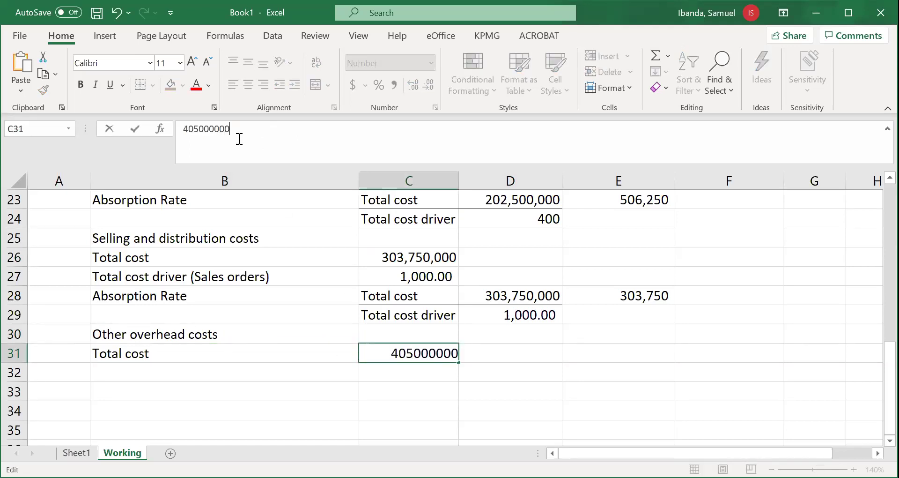
key("Return")
Copy the Total cost driver label from B27 to B32 and change its bracketed driver to Labour hour
left_click(156, 279)
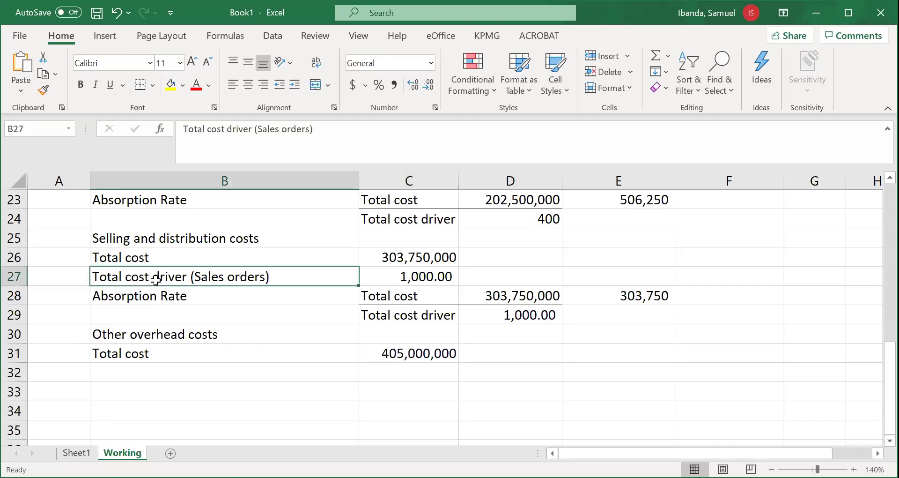
key("ctrl+c")
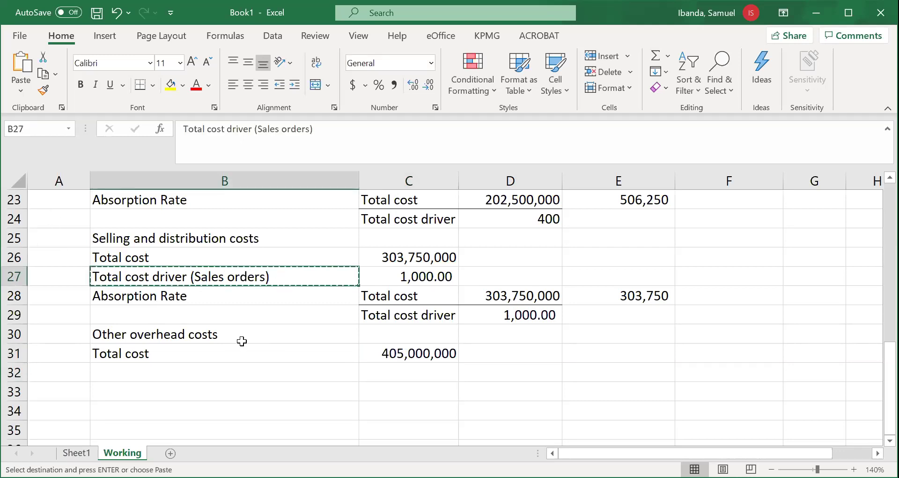
left_click(240, 373)
key("ctrl+v")
double_click(193, 372)
left_click_drag(195, 372, 266, 374)
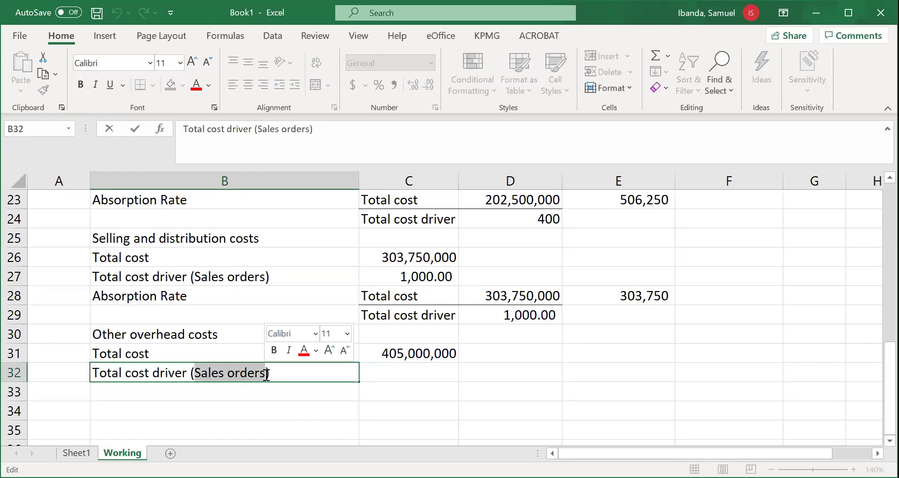
type("A")
key("BackSpace")
type("Labour")
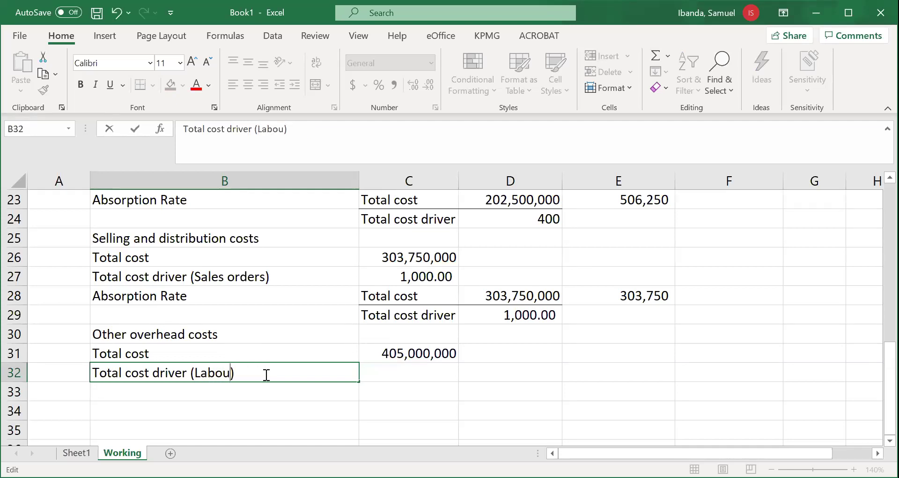
type(" hour")
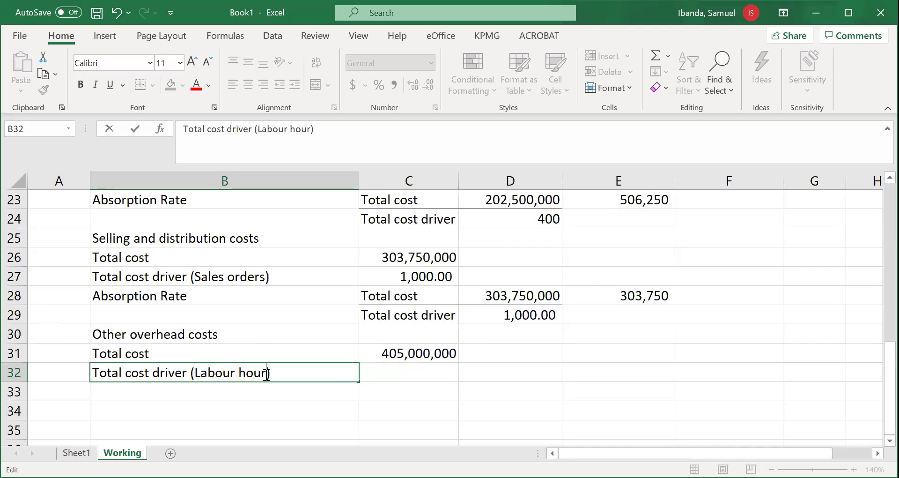
Insert the word Assuming before Labour hour in the B32 cost driver label
left_click_drag(198, 369, 200, 370)
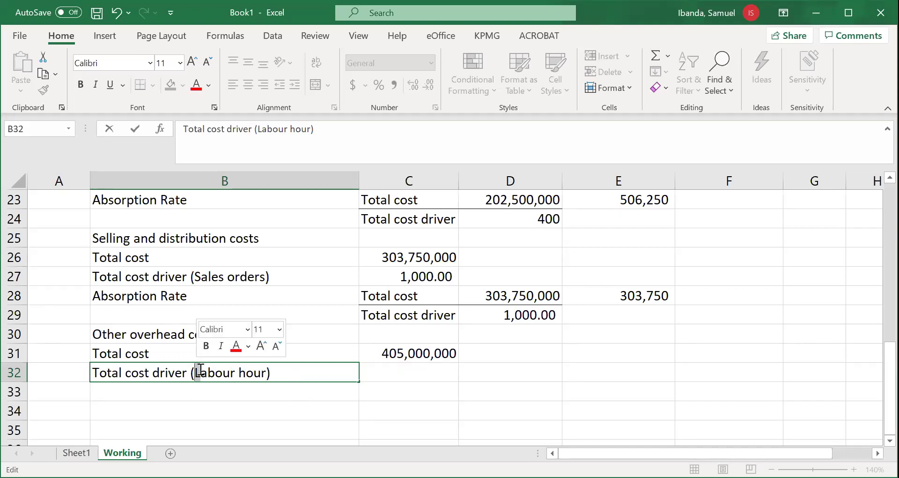
left_click(195, 371)
type("Assuming")
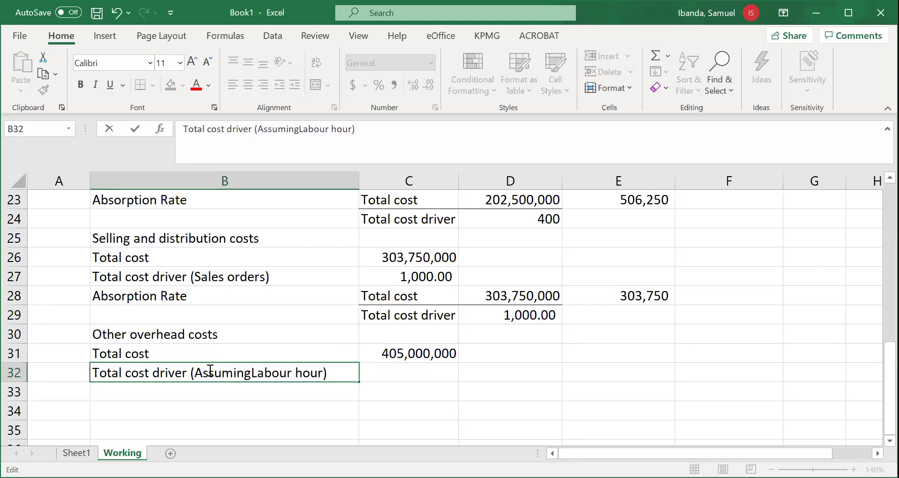
key("Return")
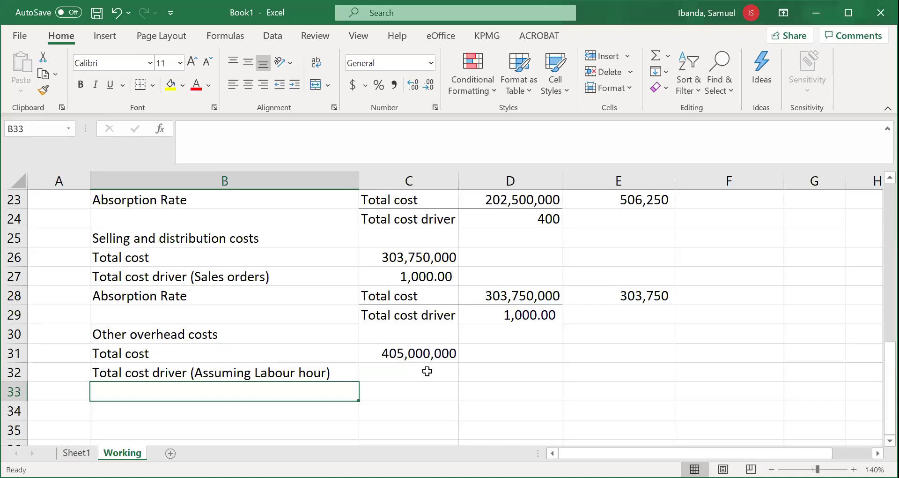
Check the direct labour hours in the Adobe Acrobat PDF, then enter 2250 in C32 in Excel with comma style formatting
left_click(427, 371)
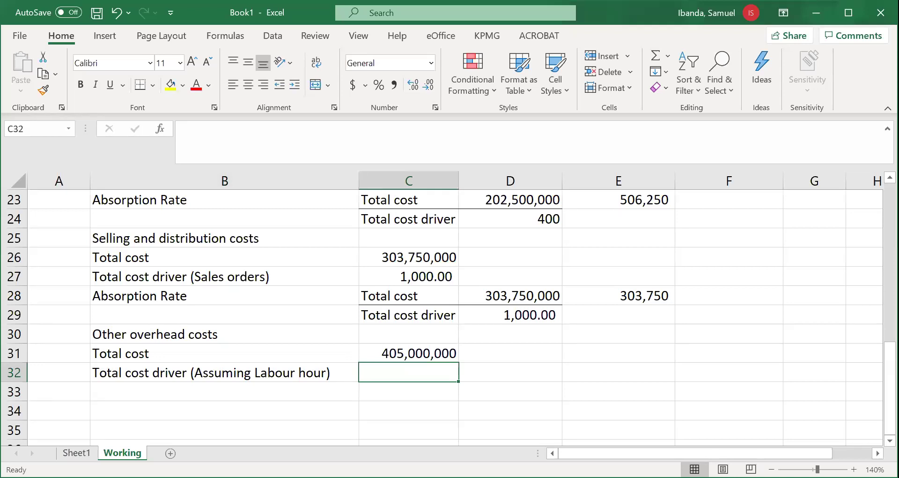
key("alt+Tab")
scroll(881, 116, "up", 4)
scroll(880, 116, "up", 2)
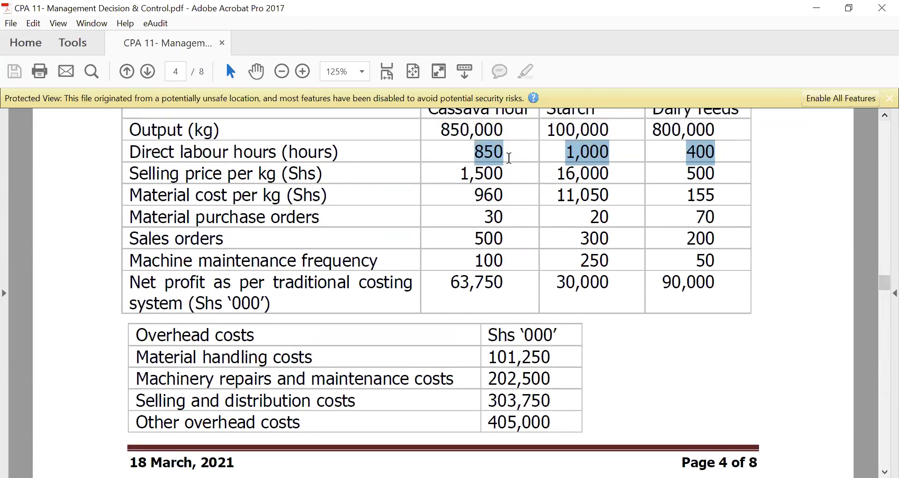
left_click(616, 155)
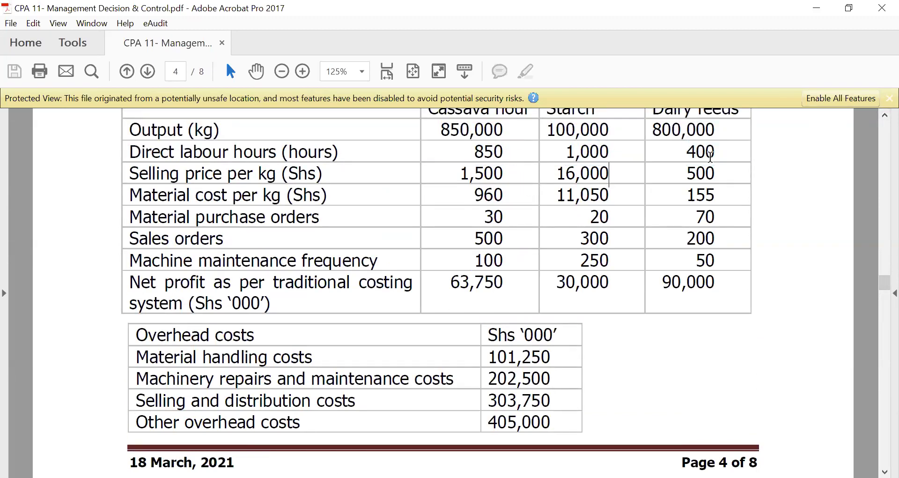
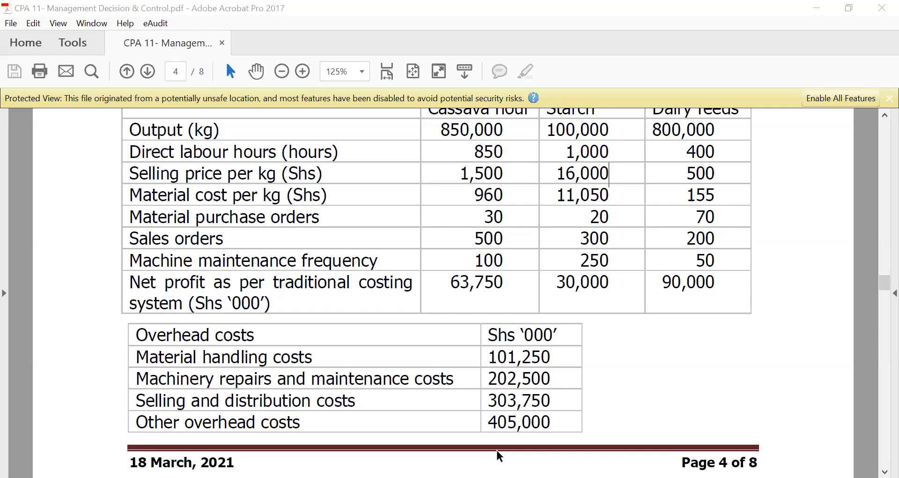
key("alt+Tab")
type("2250")
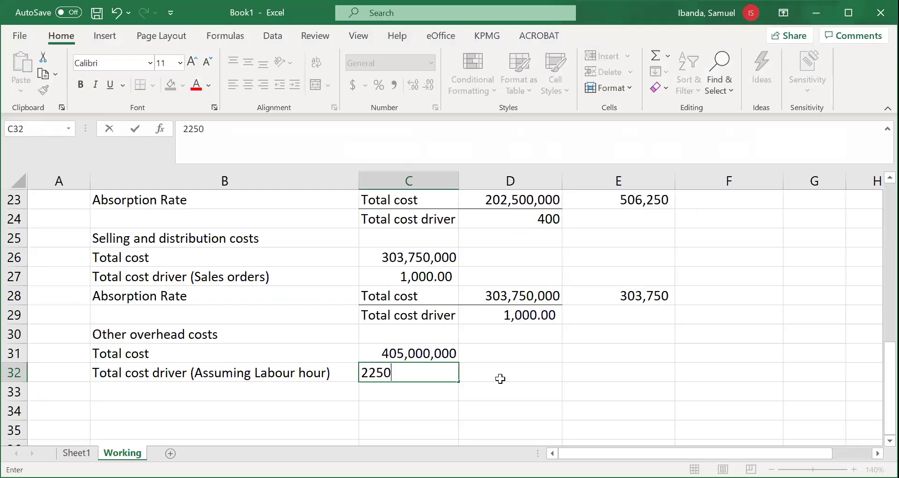
left_click(478, 369)
left_click(438, 374)
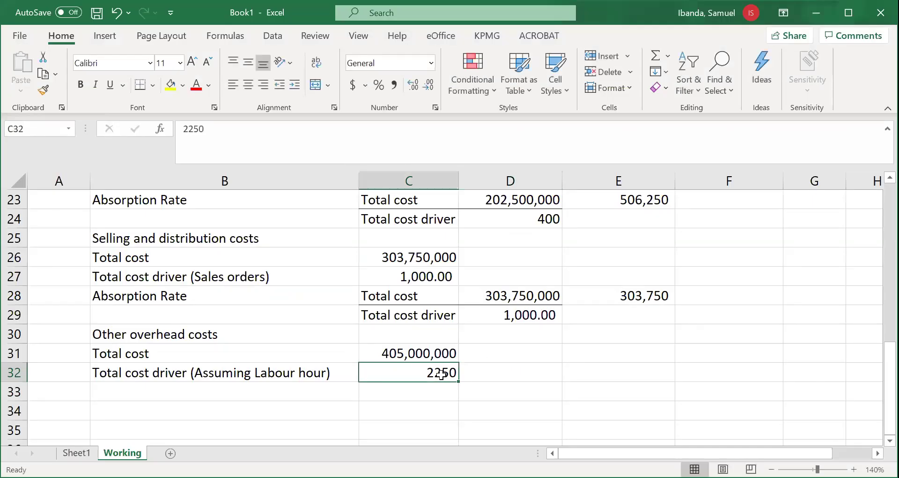
left_click(393, 84)
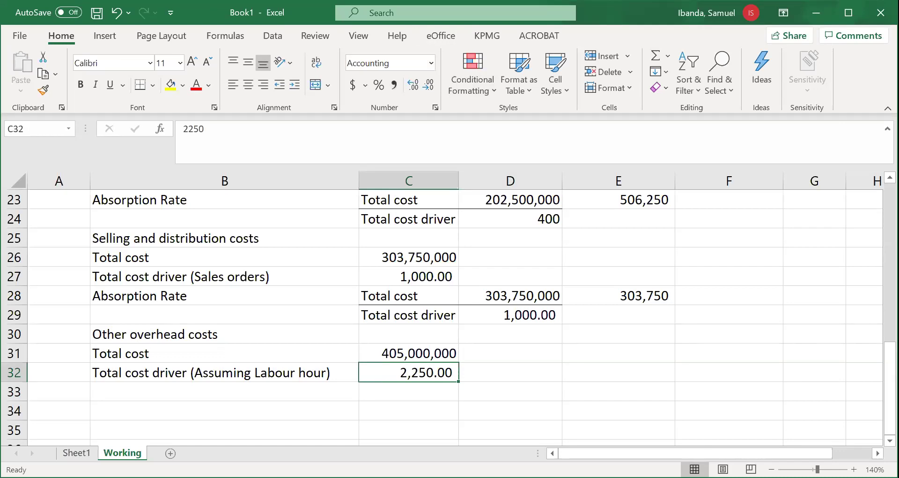
key("alt+Tab")
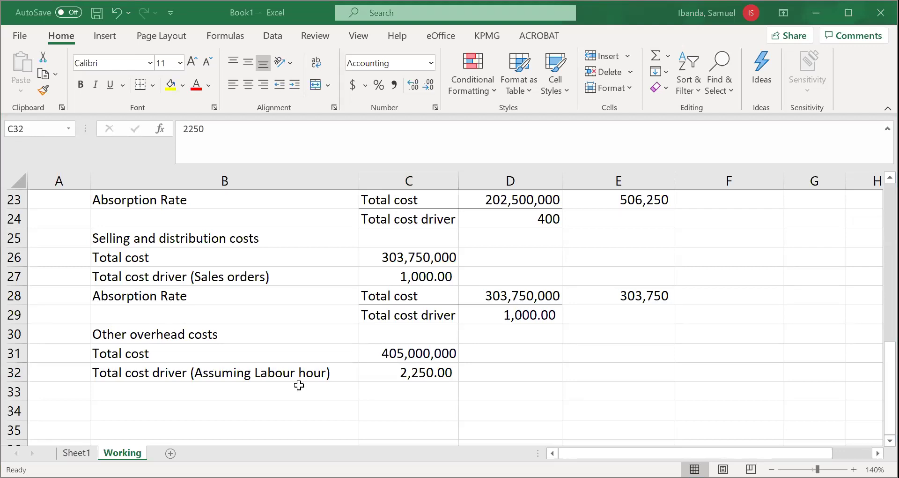
Copy the Absorption Rate label to B33 and the Total cost and Total cost driver labels to C33:C34
left_click(267, 293)
key("ctrl+c")
left_click(268, 391)
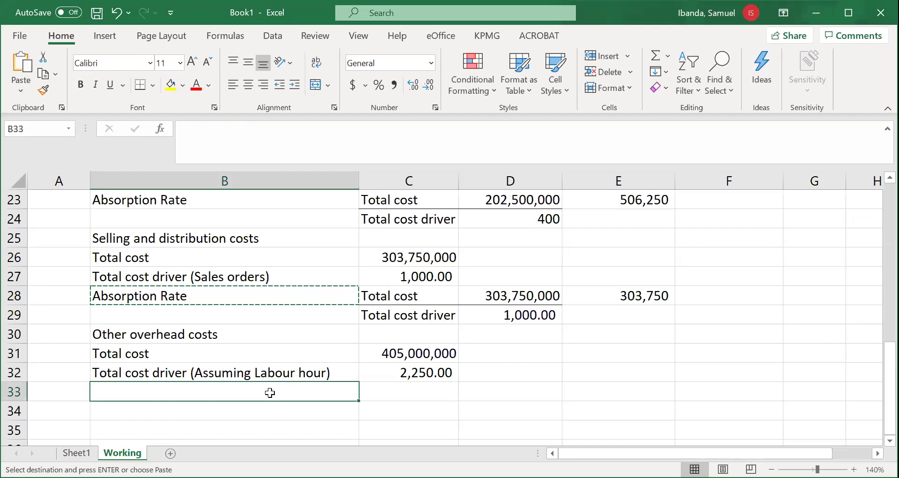
key("ctrl+v")
left_click_drag(414, 299, 418, 312)
key("ctrl+c")
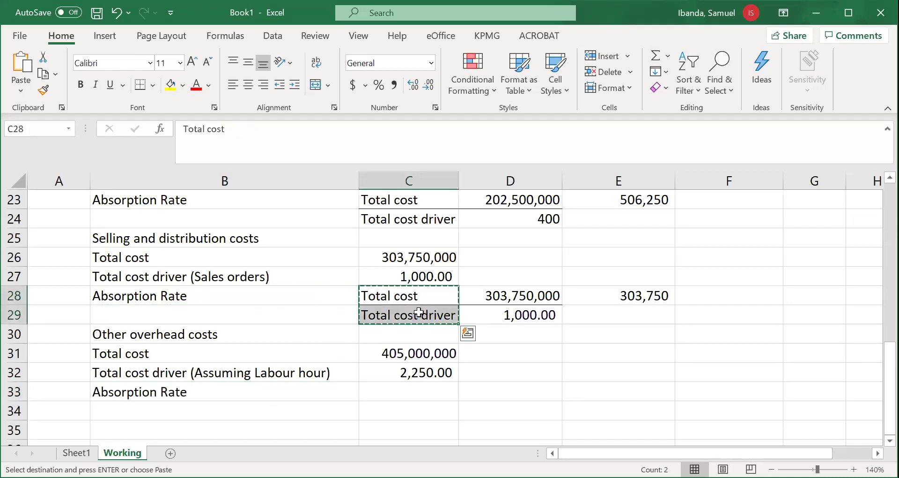
left_click(419, 393)
key("ctrl+v")
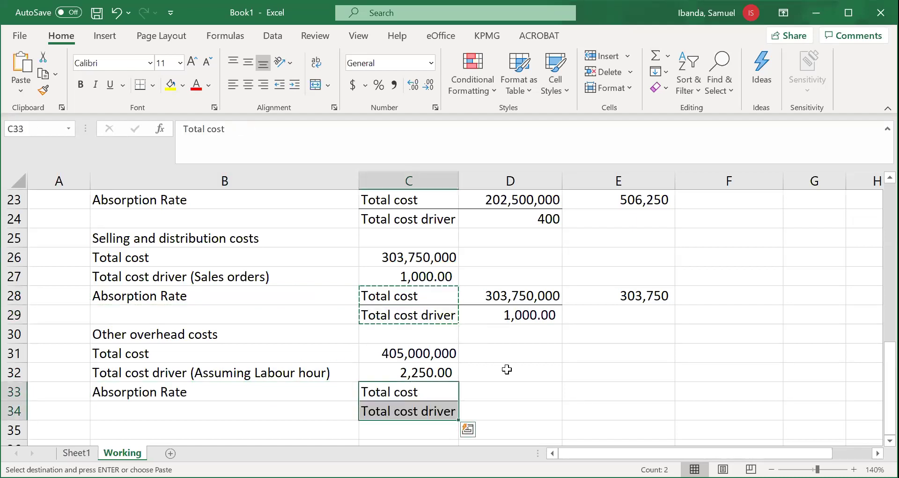
Link D33 to the total cost in C31 and D34 to the total cost driver in C32
left_click(526, 386)
type("=")
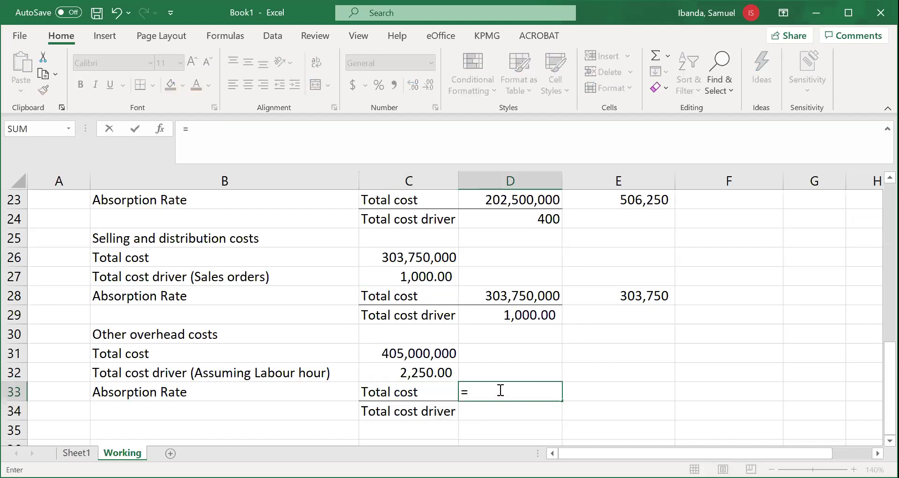
left_click(423, 355)
key("Return")
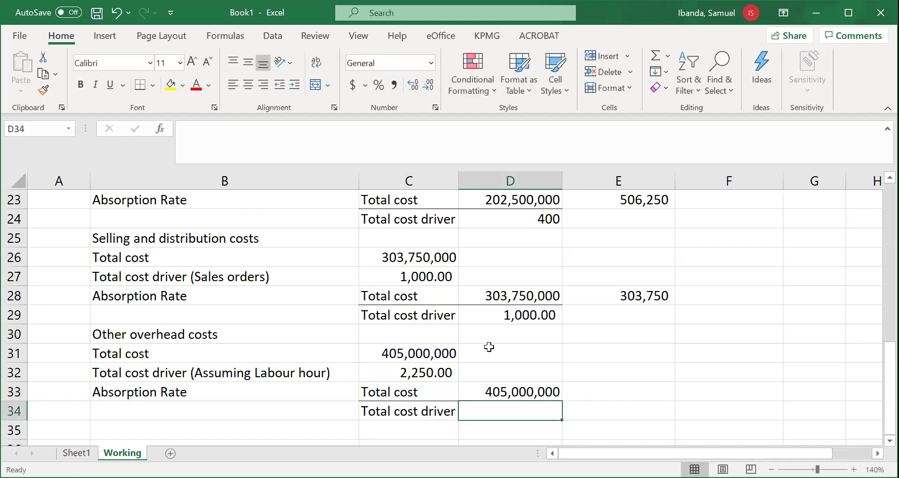
left_click(524, 389)
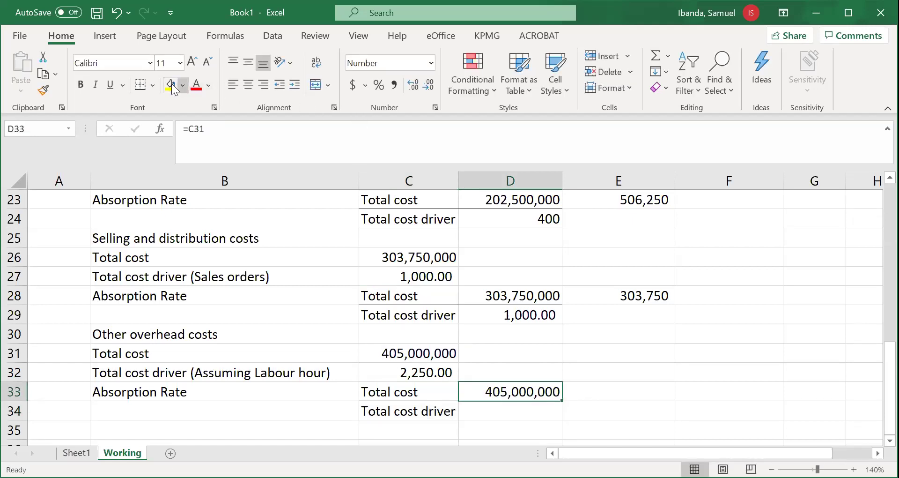
left_click(545, 411)
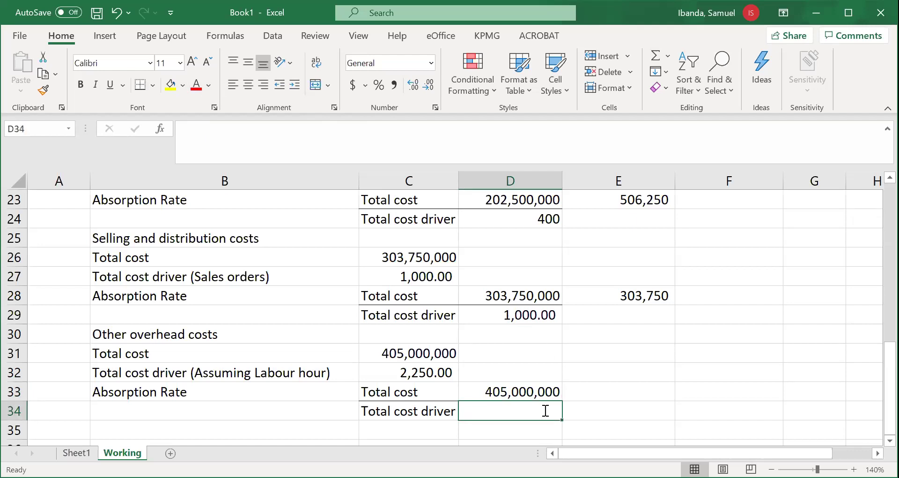
type("=")
left_click(435, 370)
key("Return")
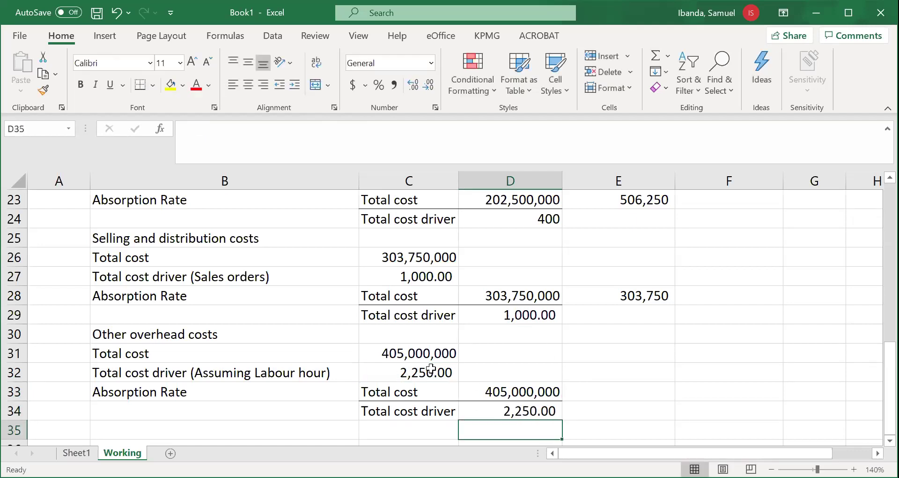
Calculate the other overhead costs' absorption rate in E33 with =D33/D34, formatted without decimals
left_click(628, 390)
type("=")
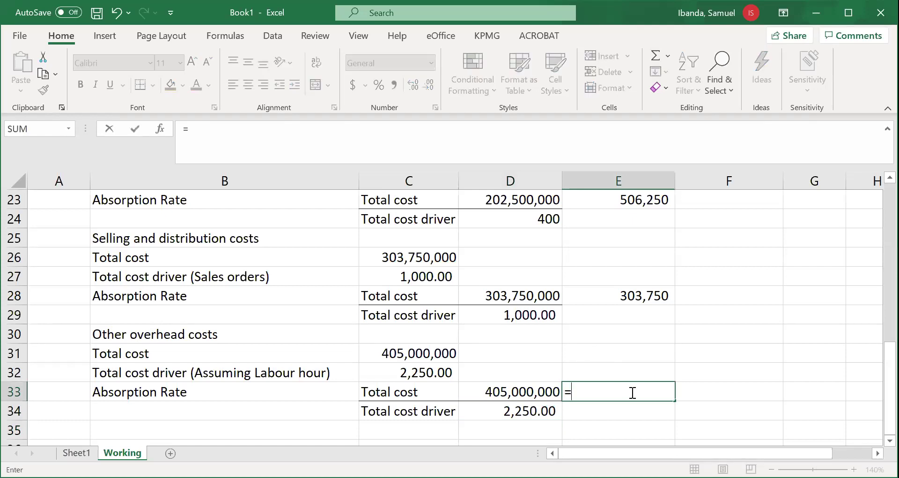
left_click(541, 391)
type("/")
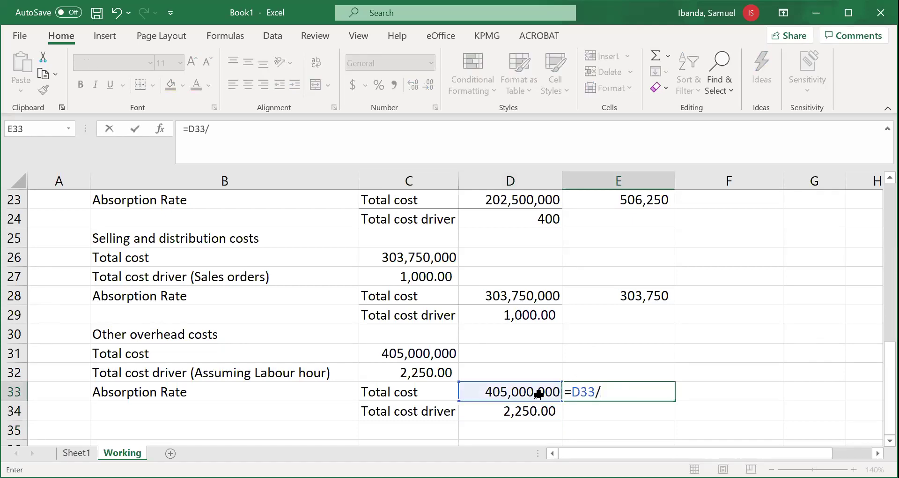
left_click(544, 411)
key("Return")
left_click(651, 391)
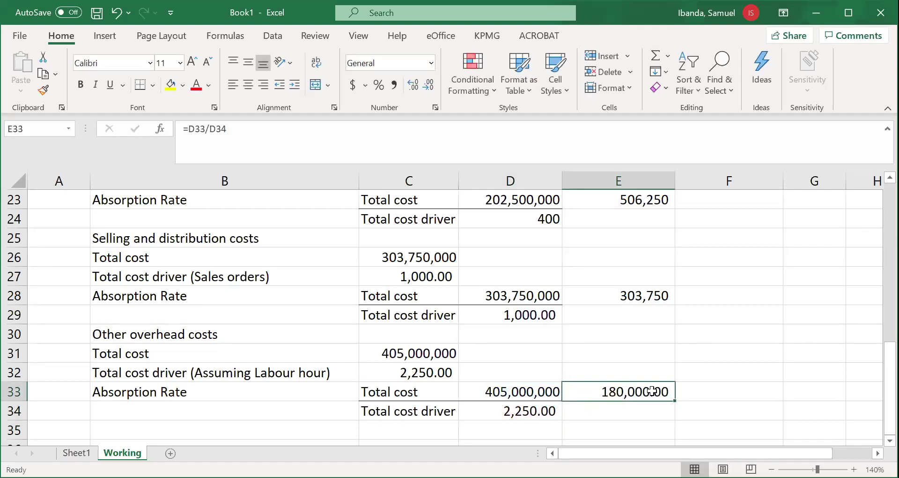
left_click(428, 85)
left_click(428, 84)
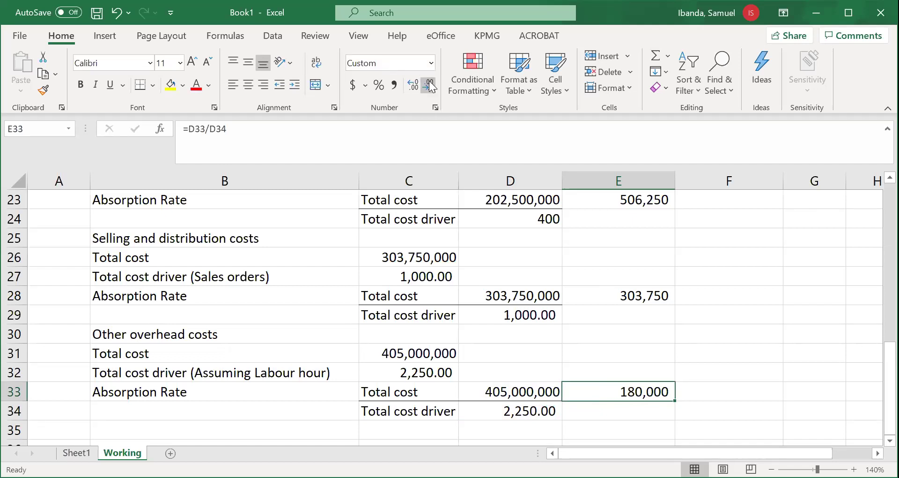
left_click(735, 347)
Look up cassava flour's direct labour hours in the Adobe Acrobat PDF, then calculate its other overhead costs in C8 in Excel as =850*E33
left_click_drag(876, 364, 876, 230)
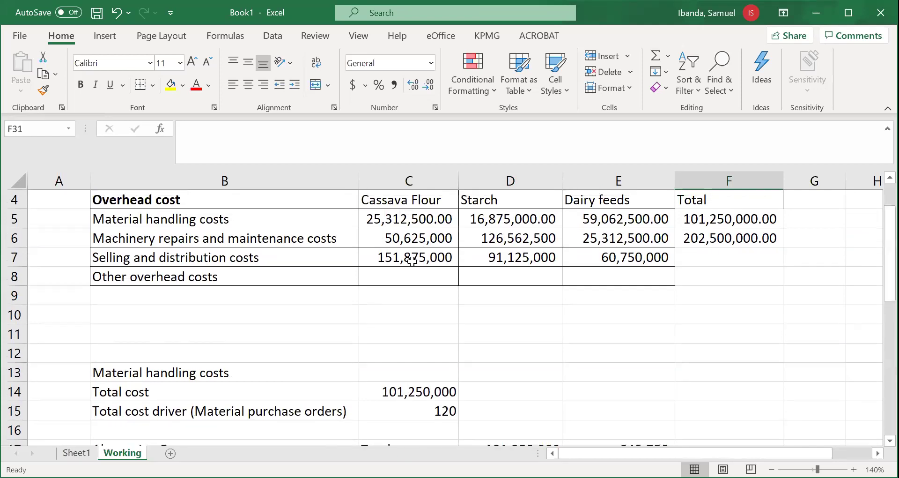
left_click(391, 277)
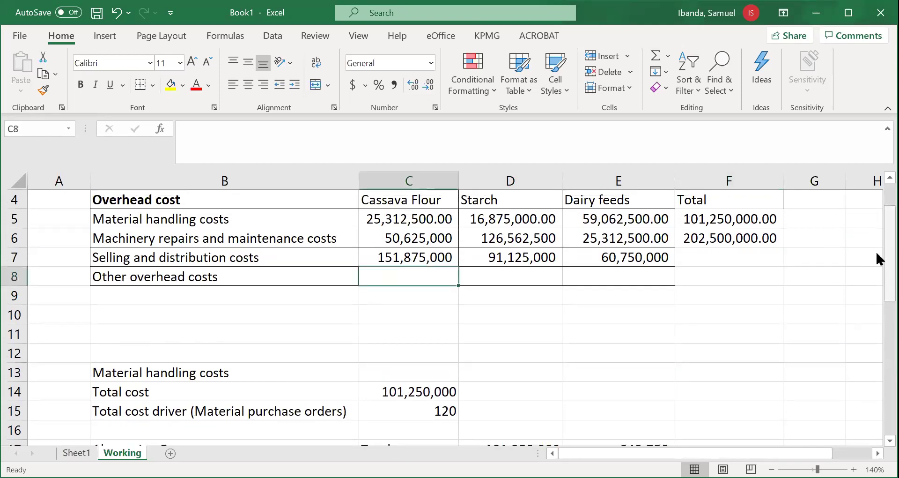
left_click_drag(875, 250, 876, 329)
left_click_drag(877, 221, 877, 203)
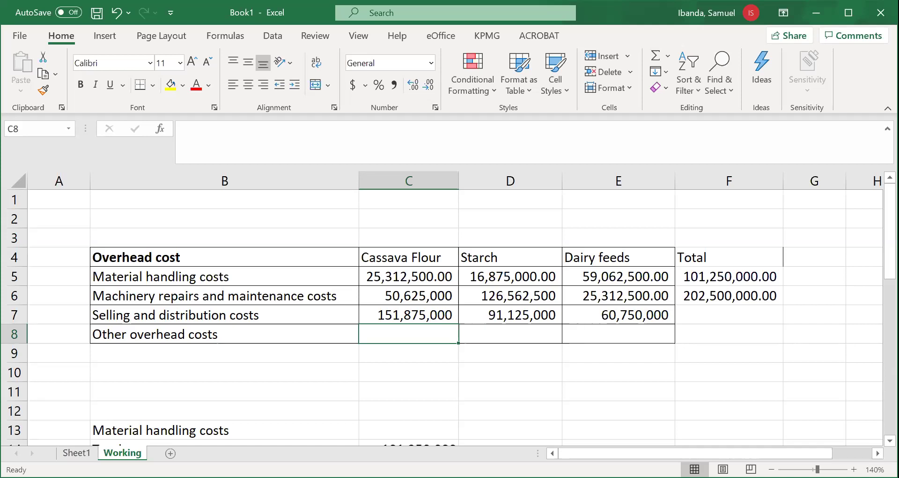
key("alt+Tab")
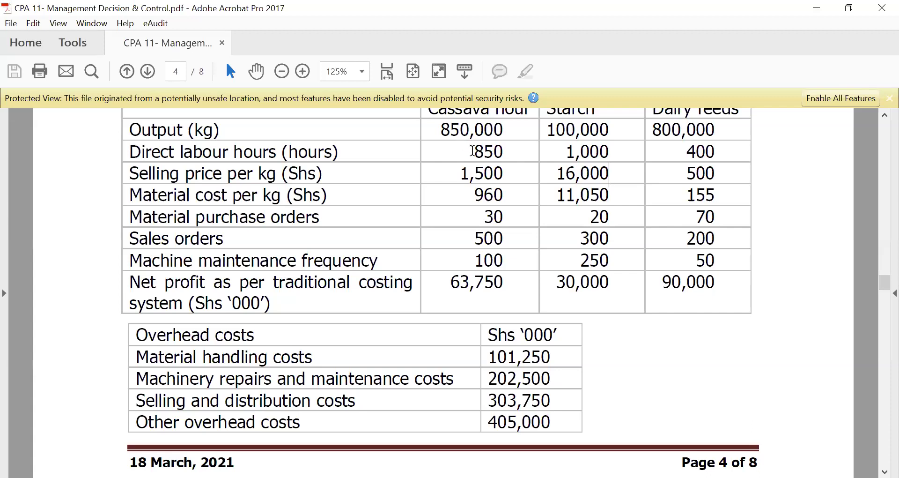
left_click_drag(473, 151, 501, 151)
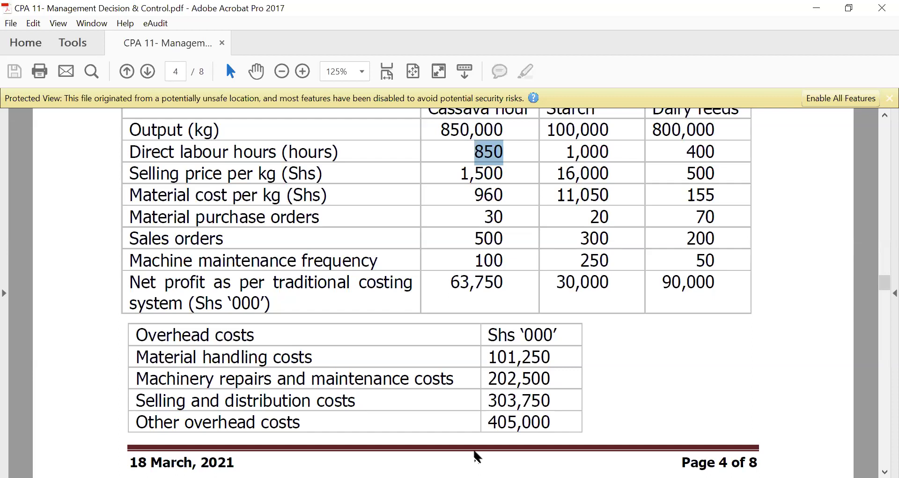
key("alt+Tab")
type("850")
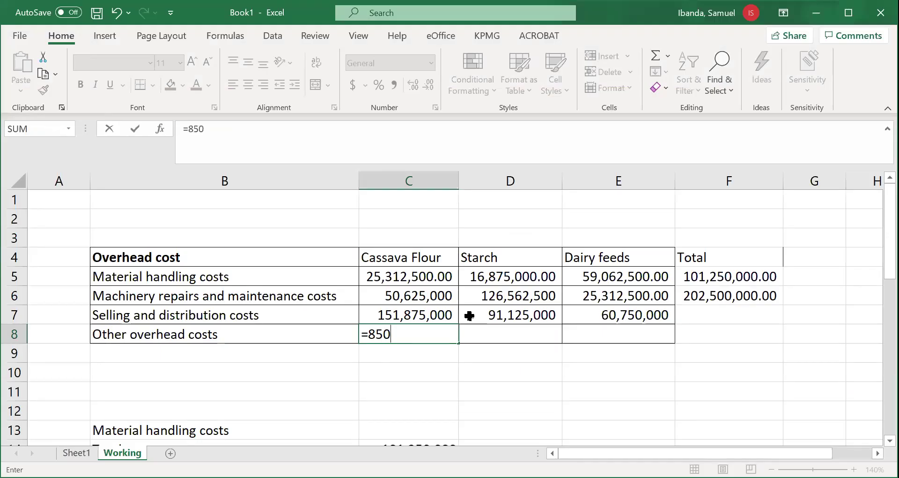
type("*")
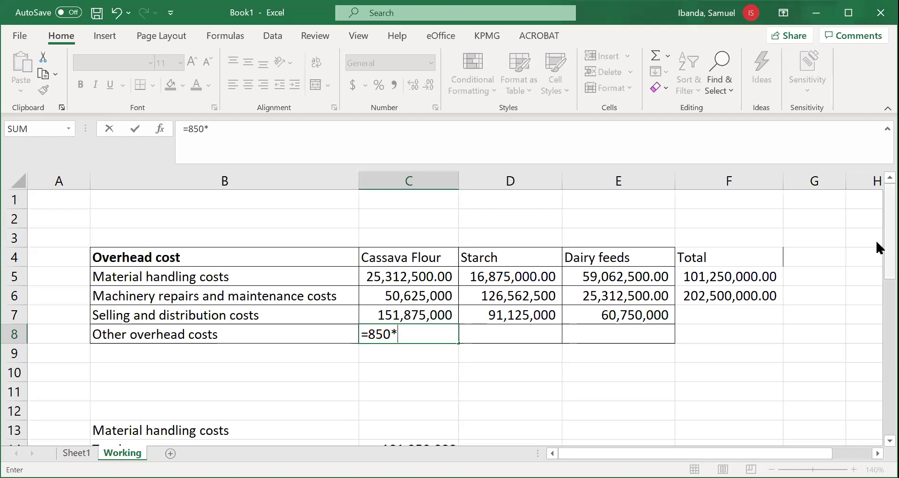
left_click(890, 361)
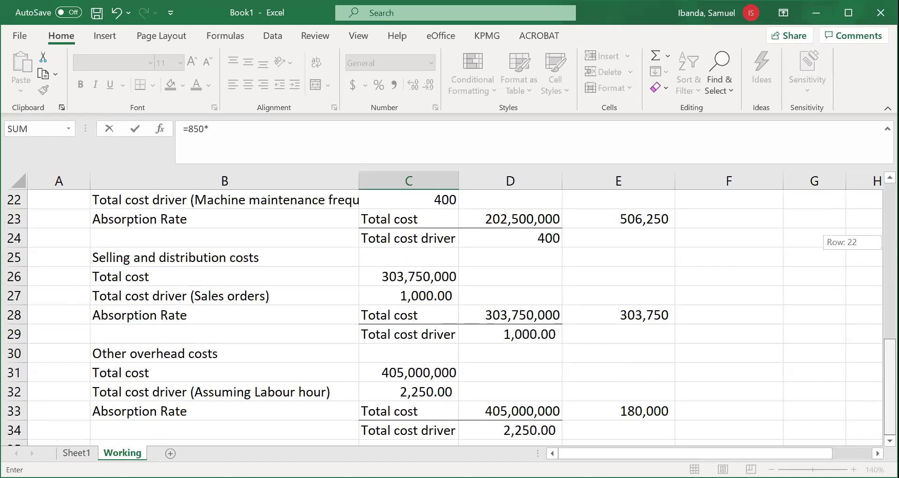
left_click(634, 405)
key("Return")
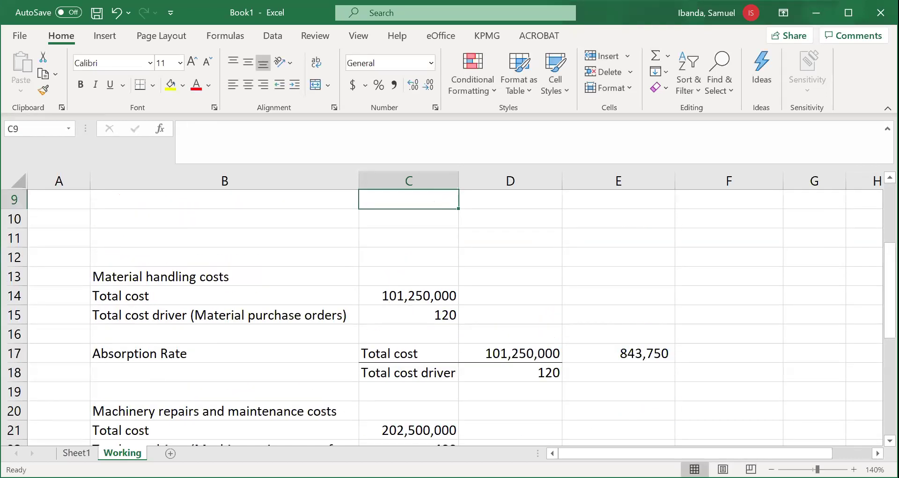
Calculate the starch share of other overhead costs in D8 as 1000 multiplied by the absorption rate in E33
scroll(877, 270, "up", 3)
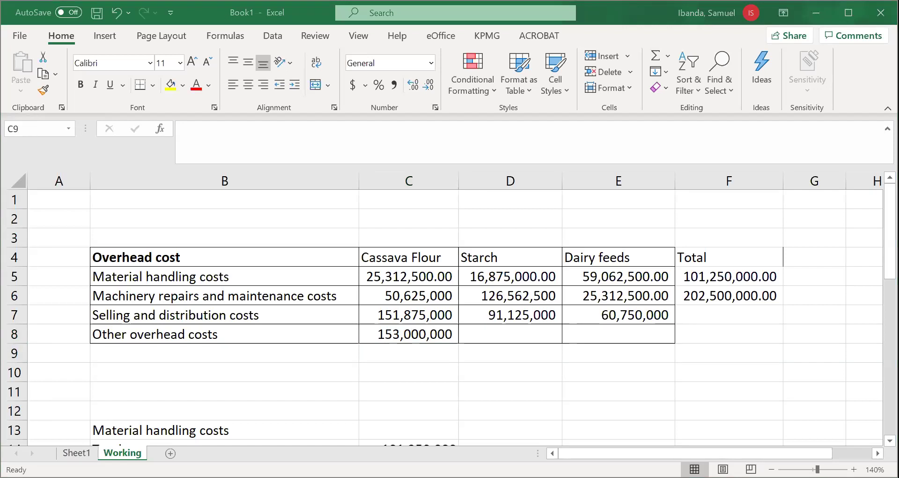
left_click(510, 334)
type("=")
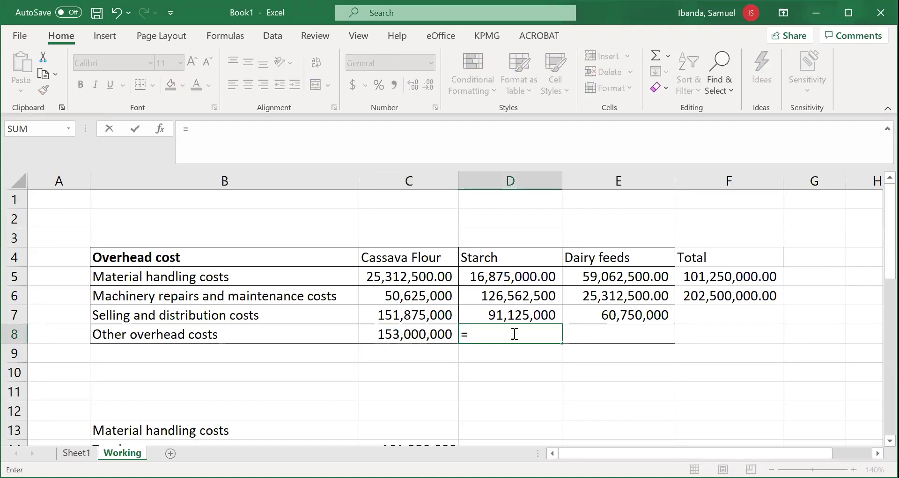
type("100*")
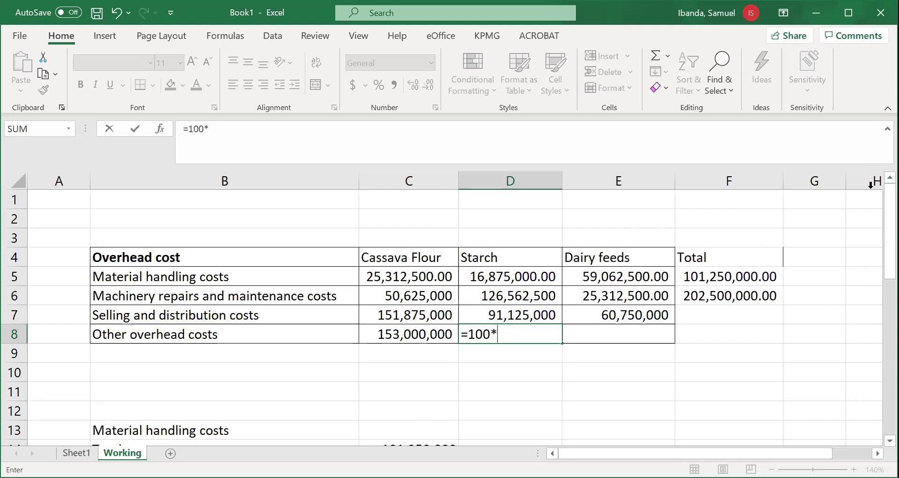
mouse_move(889, 246)
left_mouse_down()
mouse_move(876, 282)
mouse_move(875, 254)
left_mouse_up()
left_click(490, 260)
type("0")
left_click_drag(876, 203, 876, 229)
left_click(656, 410)
key("Return")
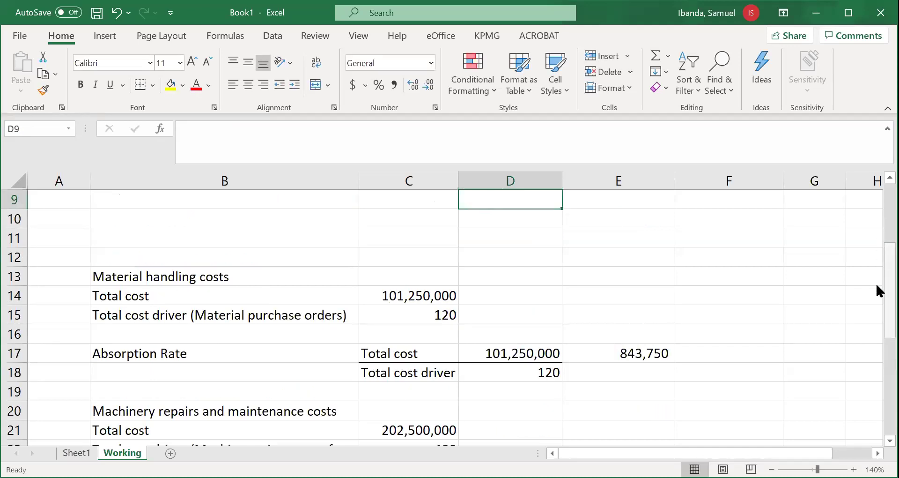
Calculate the dairy feeds share of other overhead costs in E8 as =400*E33
scroll(882, 221, "up", 3)
left_click(634, 331)
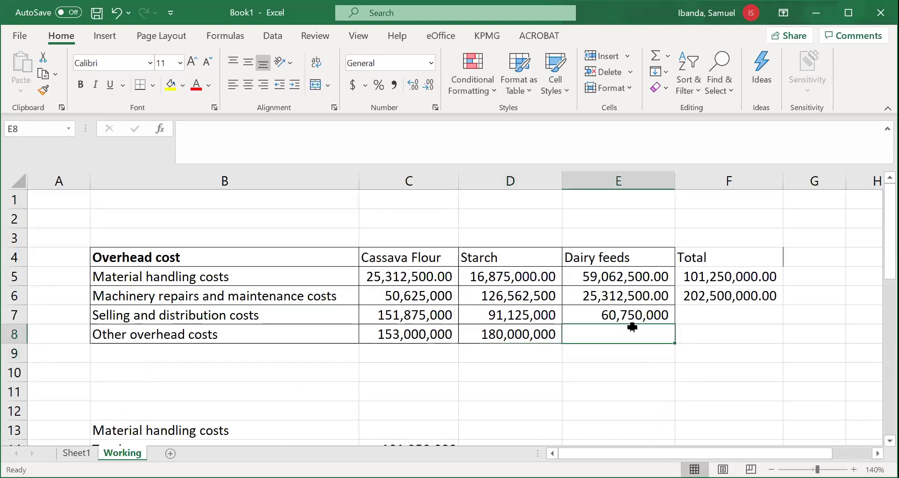
type("=400*")
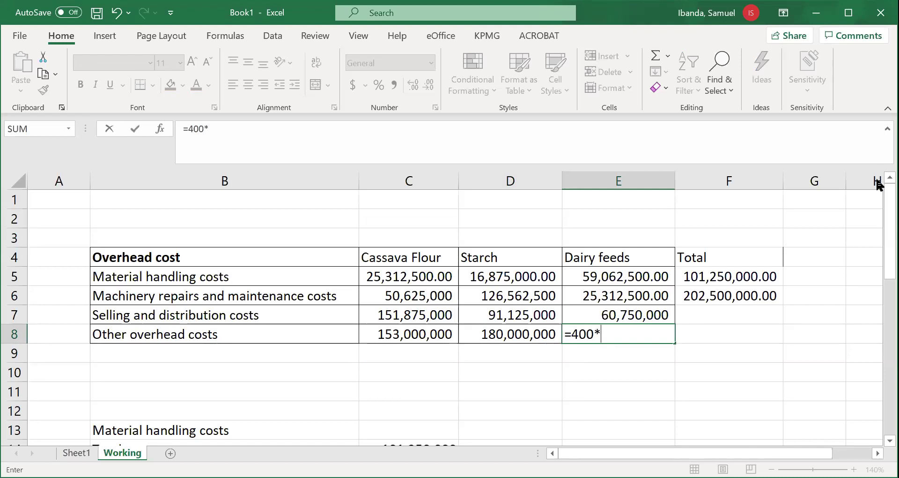
scroll(875, 243, "down", 7)
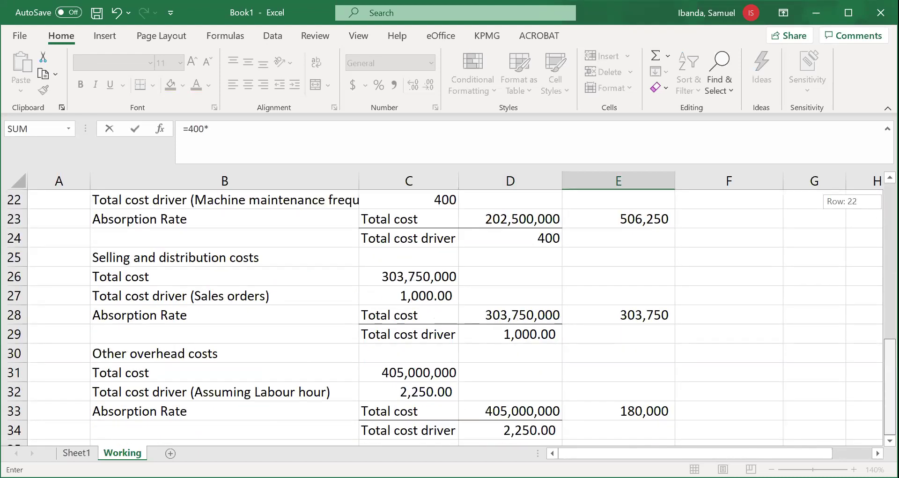
left_click(656, 411)
key("Return")
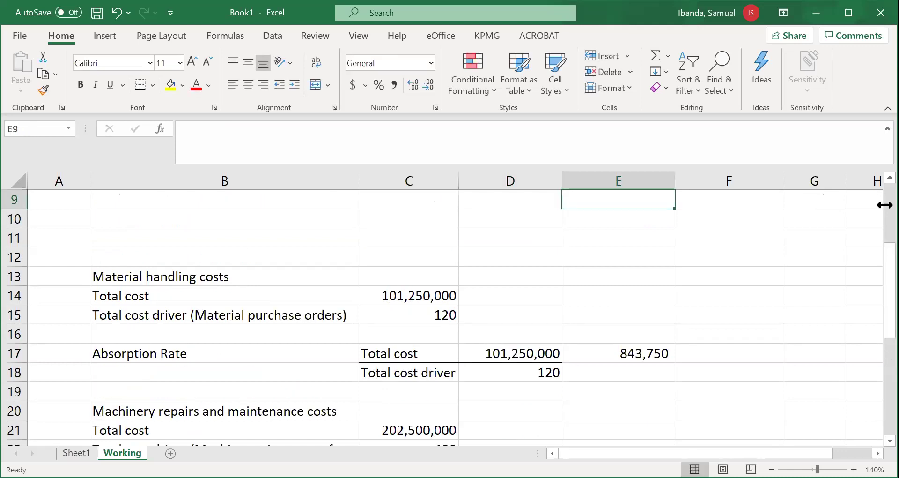
Total the other overhead costs across the three products in F8 with =SUM(C8:E8)
scroll(702, 335, "up", 3)
left_click(702, 336)
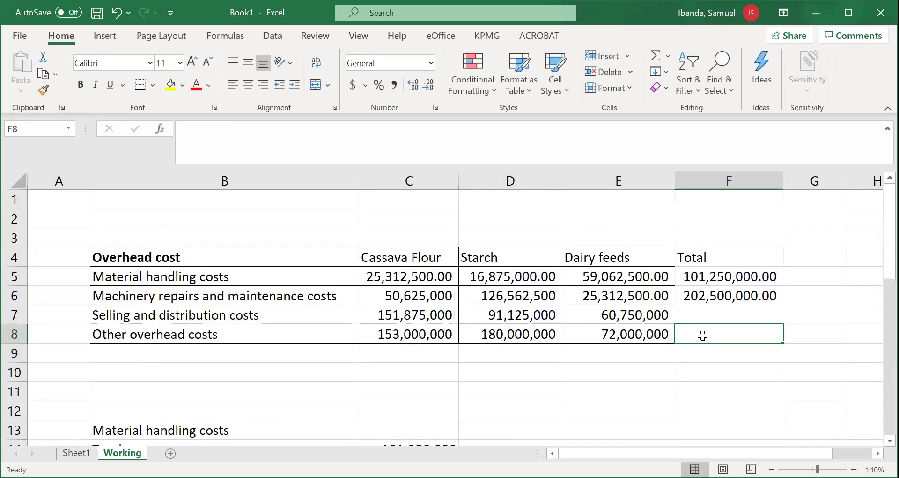
type("=")
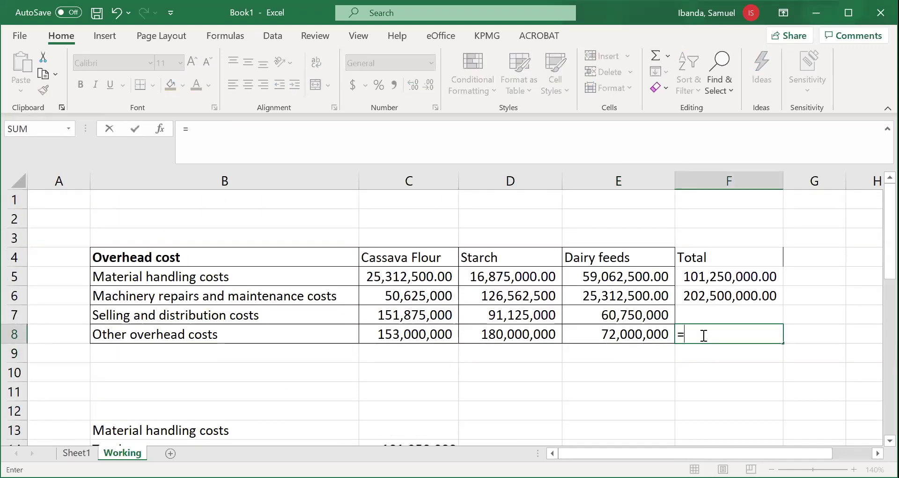
type("sum(")
left_click(618, 334)
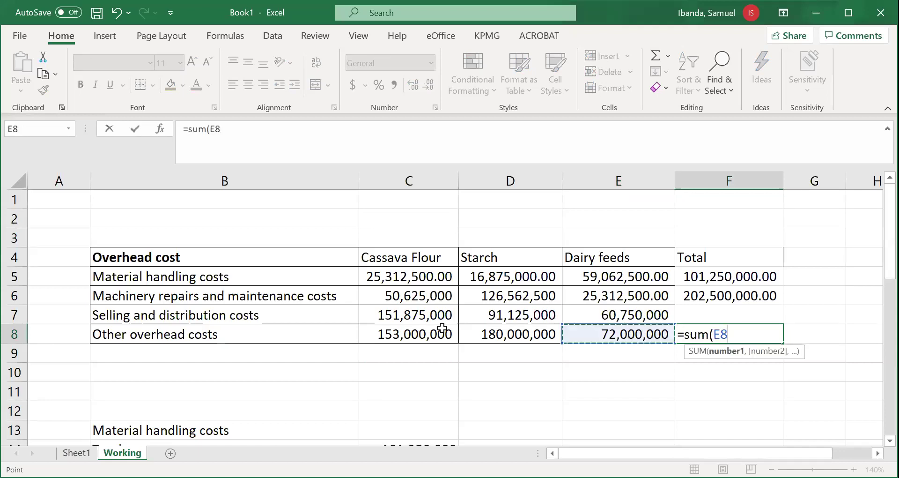
left_click_drag(442, 328, 443, 334)
key("Return")
left_click(752, 335)
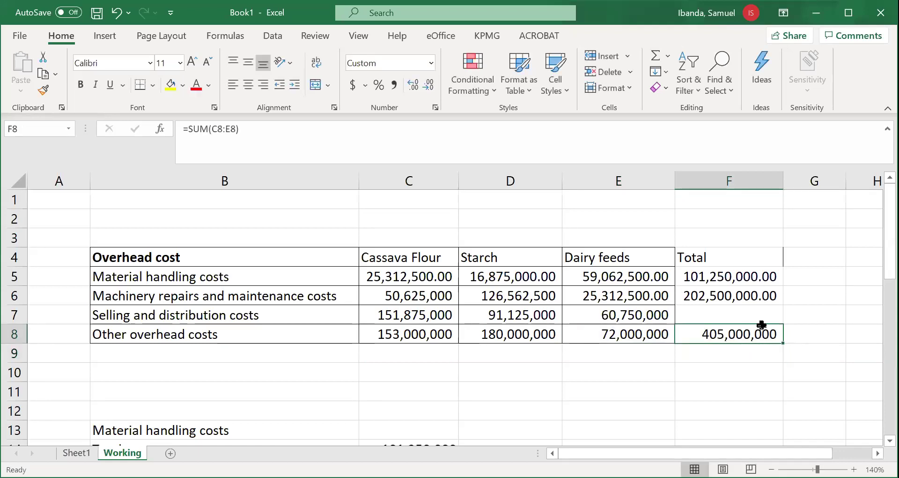
Total the selling and distribution costs across the three products in F7 with =SUM(C7:E7)
left_click_drag(878, 257, 876, 230)
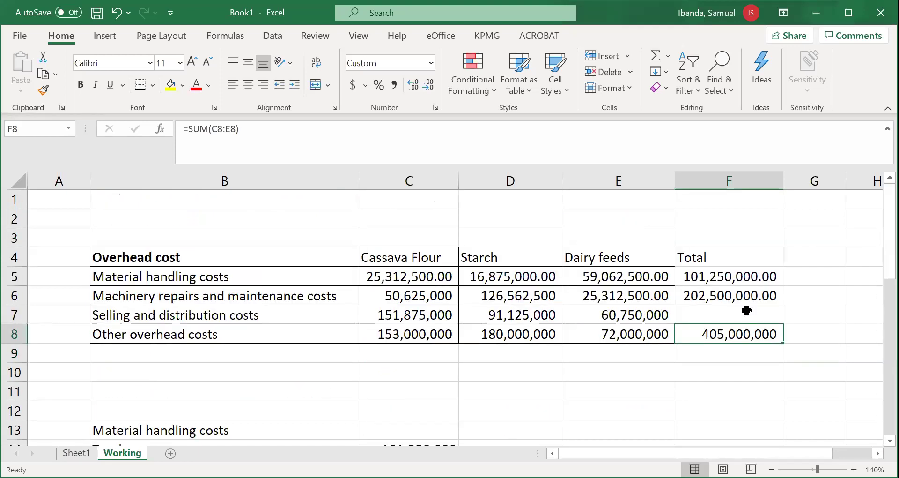
left_click(746, 312)
type("=sum(")
left_click(415, 310)
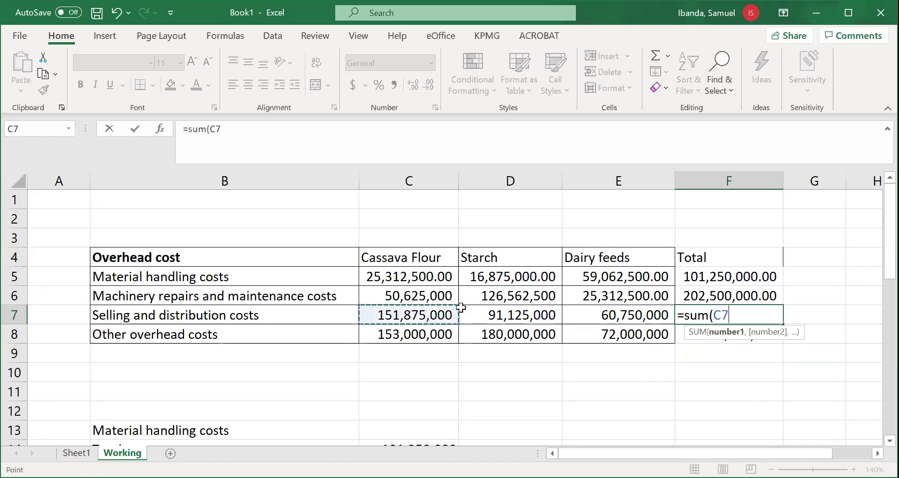
left_click(650, 309, "shift")
key("Return")
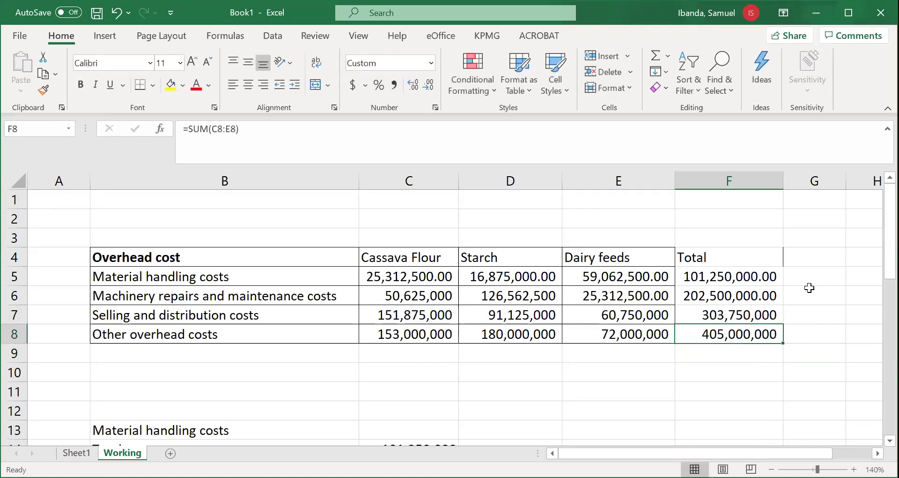
Compare the selling and distribution total in F7 with the total cost in D28, and review the totals in F5:F8
left_click(735, 319)
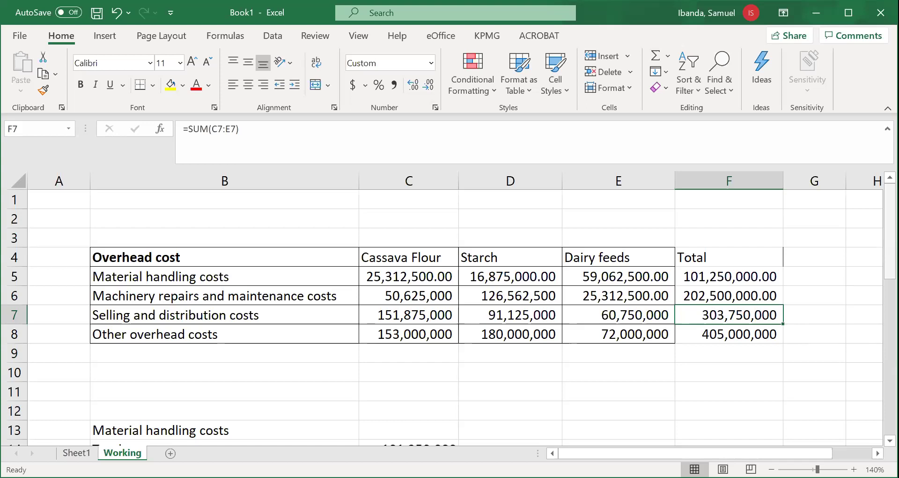
scroll(876, 239, "down", 7)
left_click(647, 312)
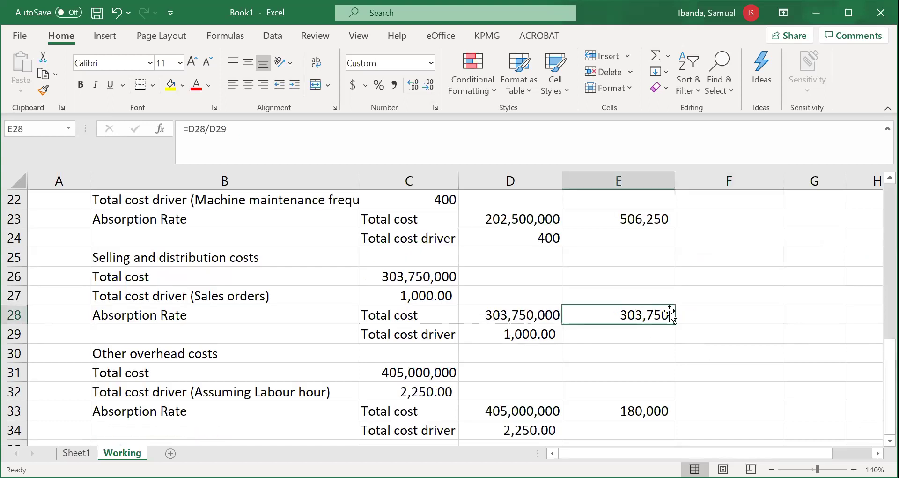
left_click(515, 311)
left_click_drag(889, 370, 862, 185)
left_click_drag(742, 276, 744, 341)
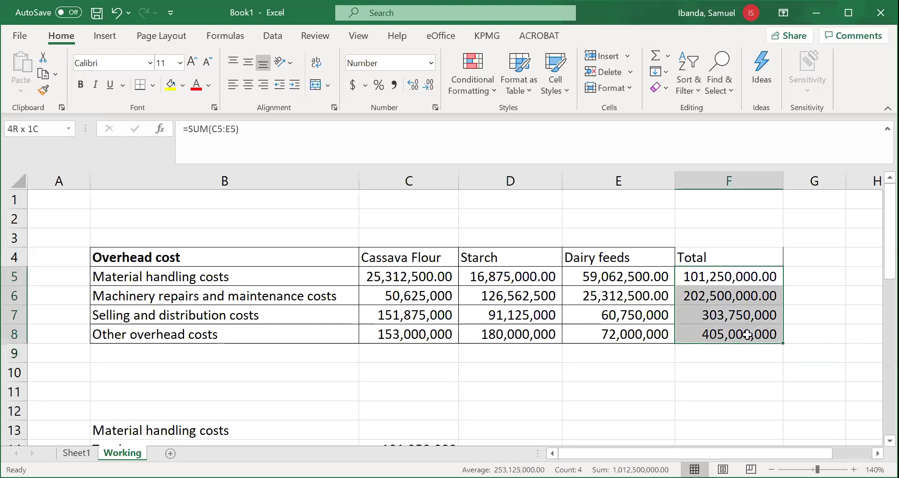
Copy the overhead labels and product amounts in B5:E8 and paste them as values into Sheet1 starting at B20
left_click(369, 273)
left_click_drag(369, 273, 638, 344)
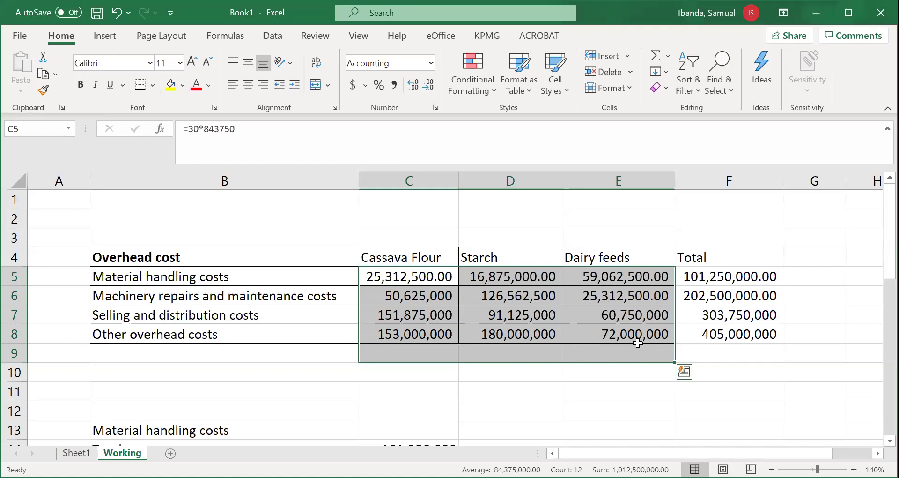
left_click_drag(293, 285, 626, 335)
key("ctrl+c")
left_click(89, 452)
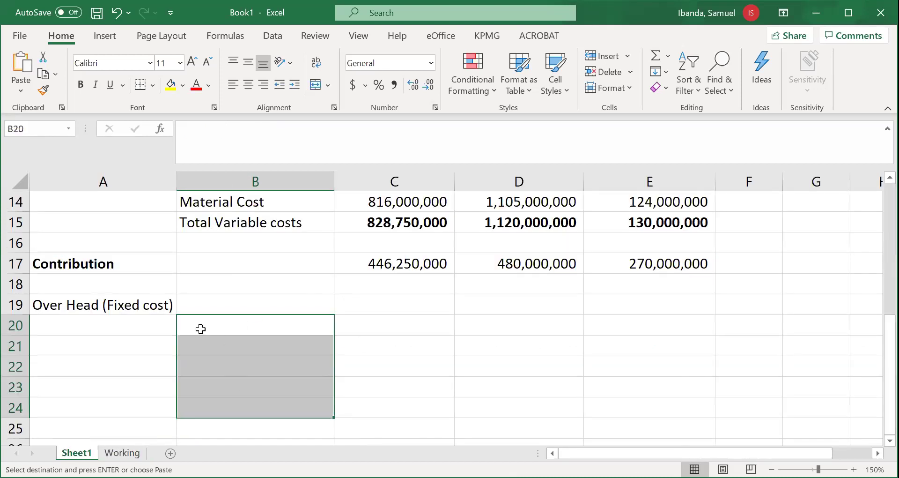
left_click(246, 332)
left_click(15, 92)
left_click(21, 202)
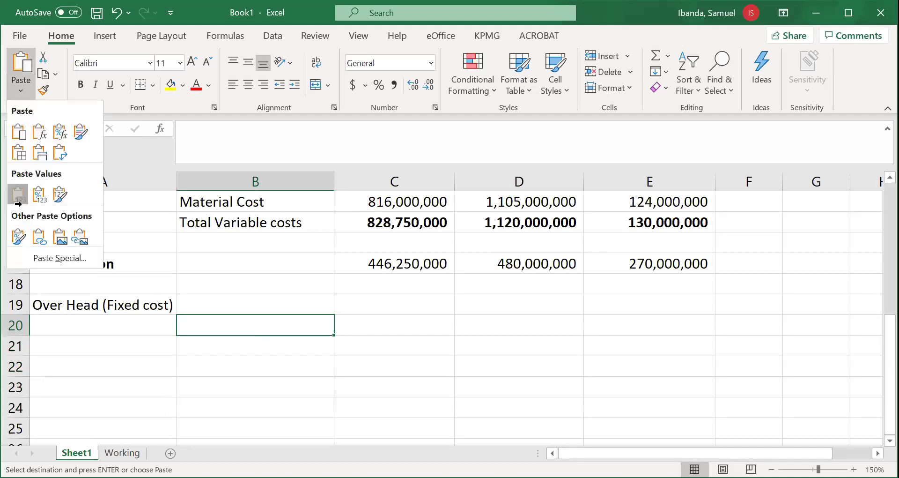
Enter the label Total Overheads in A24, below the pasted overhead rows
left_click_drag(876, 407, 880, 445)
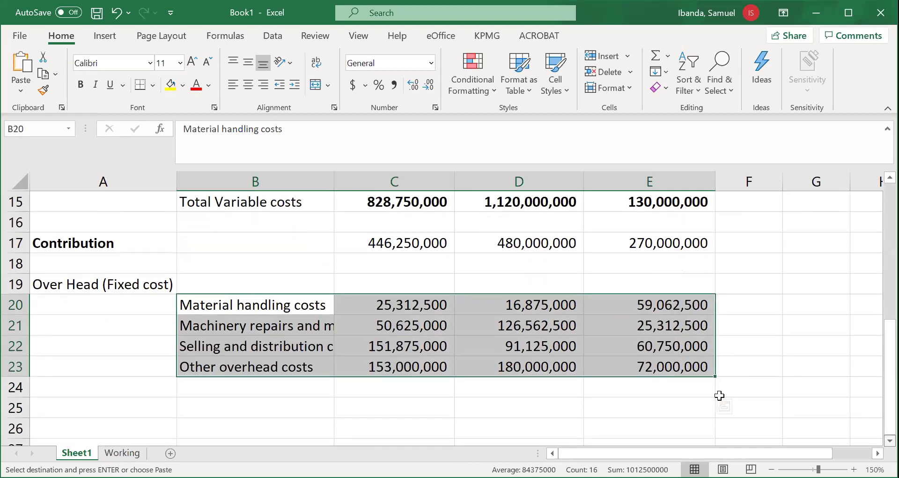
scroll(192, 356, "down", 1)
left_click(147, 349)
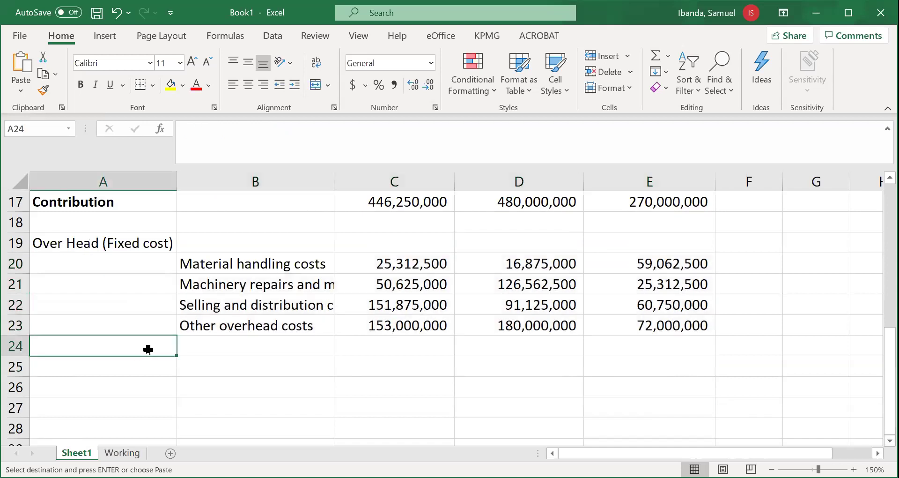
type("Total Overheads")
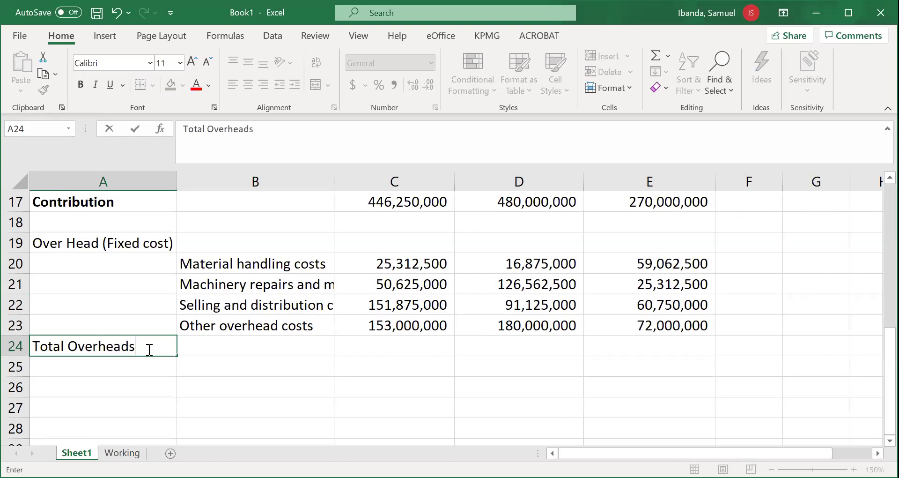
Total the overheads in C24 with =SUM(C20:C23), fill the formula across to E24 and make the totals bold
left_click(397, 343)
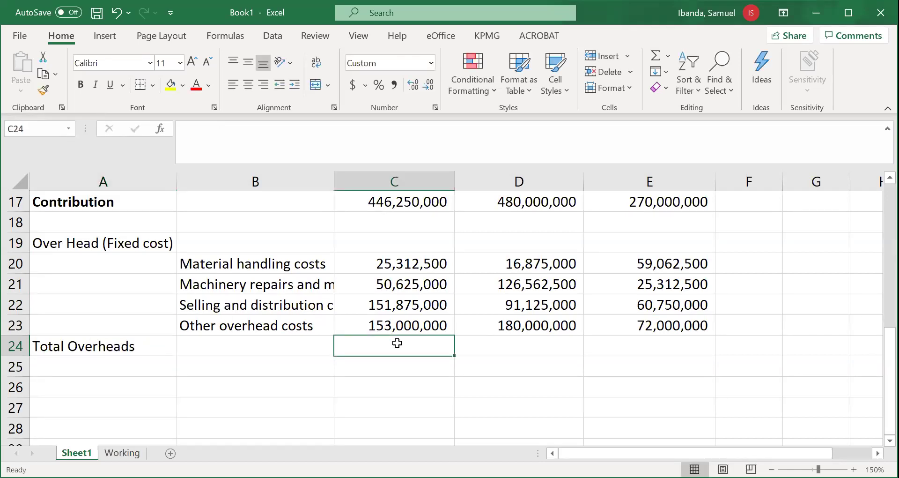
type("=")
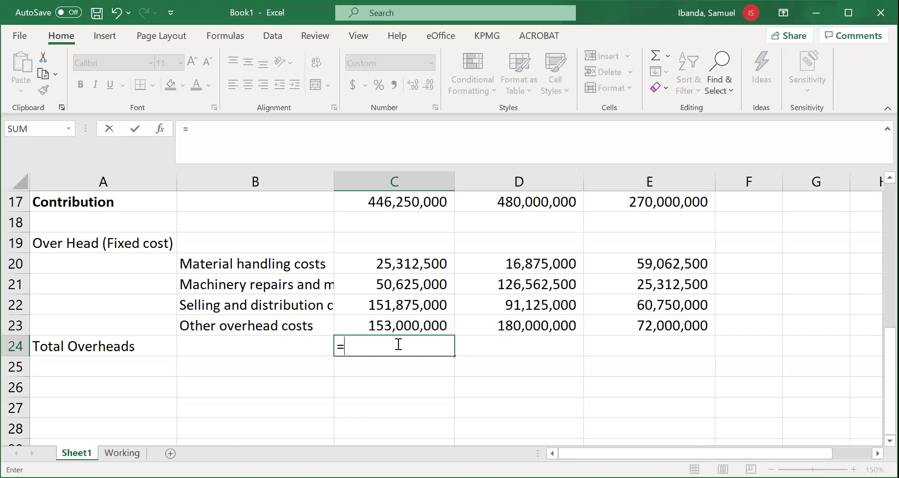
type("sum(")
left_click_drag(420, 323, 418, 265)
key("Return")
left_click(419, 347)
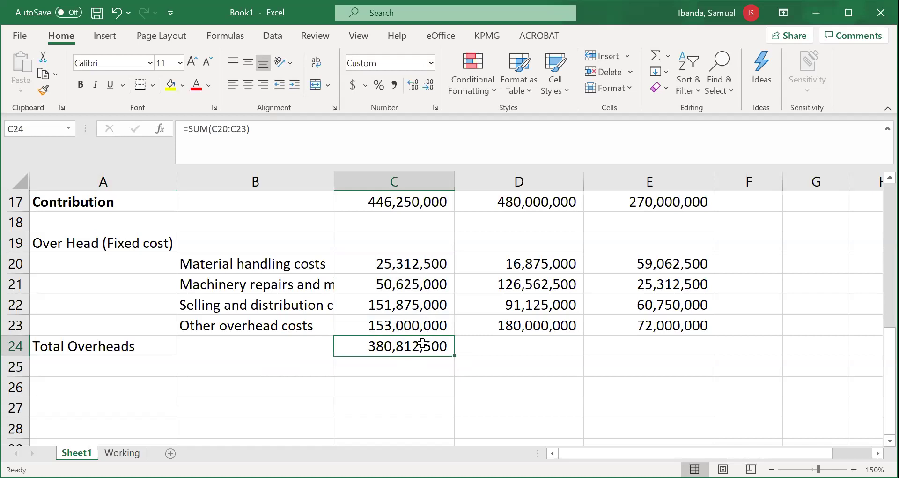
left_click_drag(454, 357, 651, 352)
left_click(80, 85)
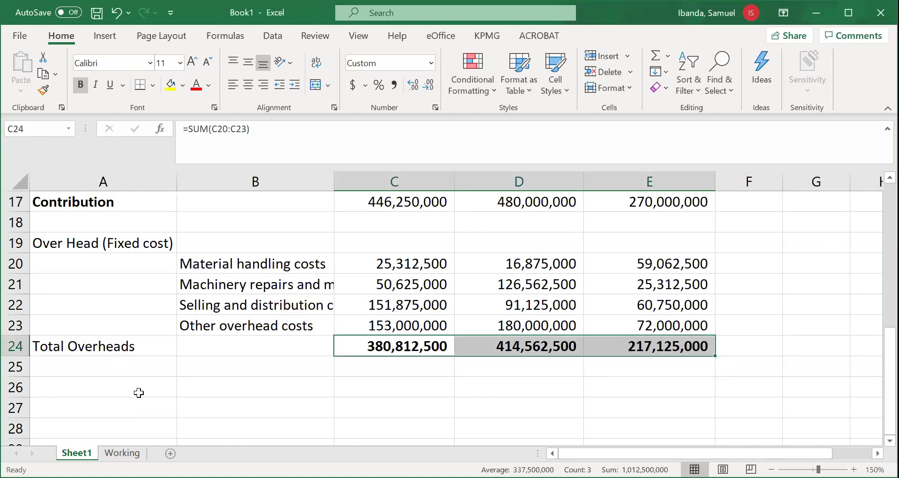
Enter the label Net profit using ABC in A26
left_click(138, 392)
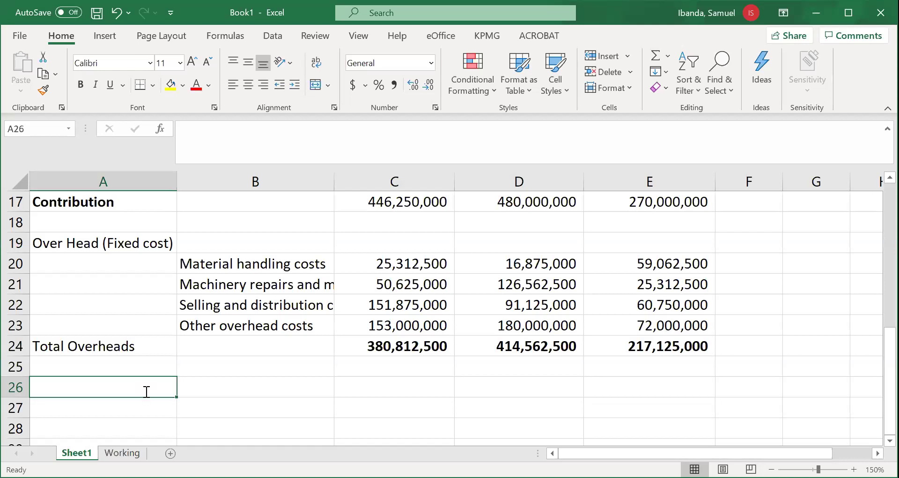
type("Net")
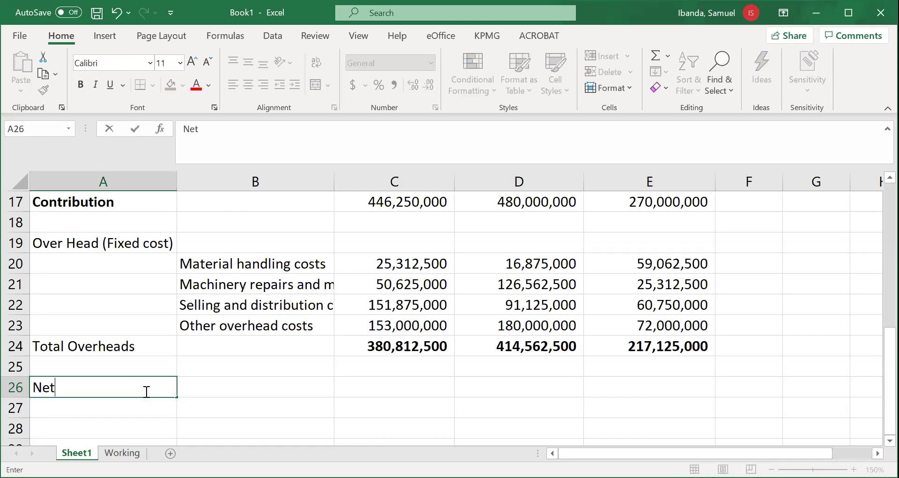
type(" profit-")
type(" a")
key("BackSpace")
key("BackSpace")
key("BackSpace")
type("using A")
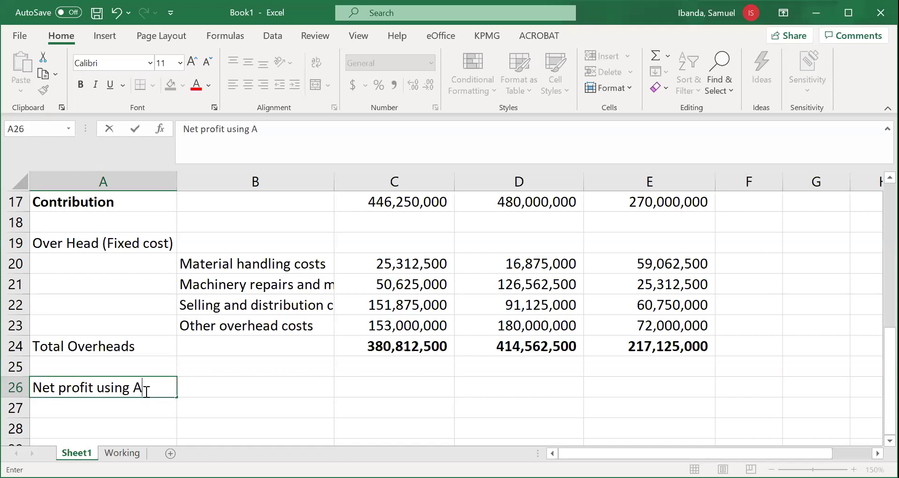
type("BC")
left_click(356, 385)
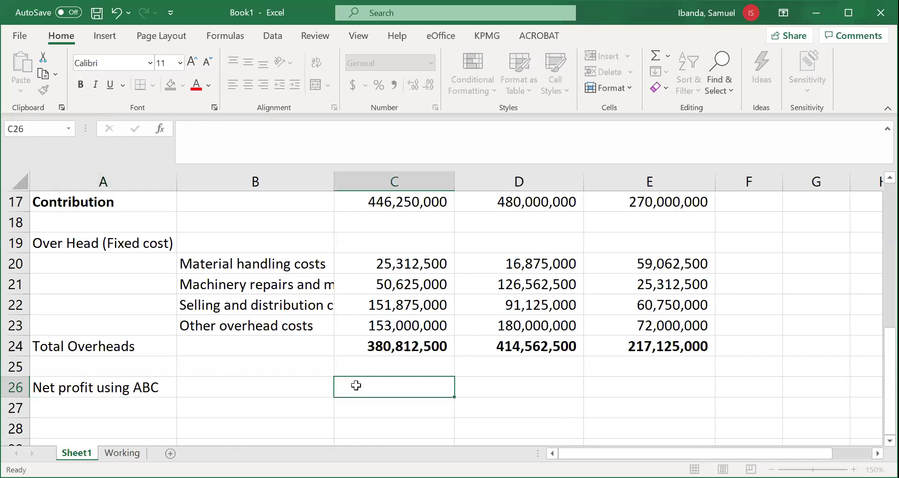
Make the contribution amounts in C17:E17 bold
left_click(424, 193)
left_click(420, 350)
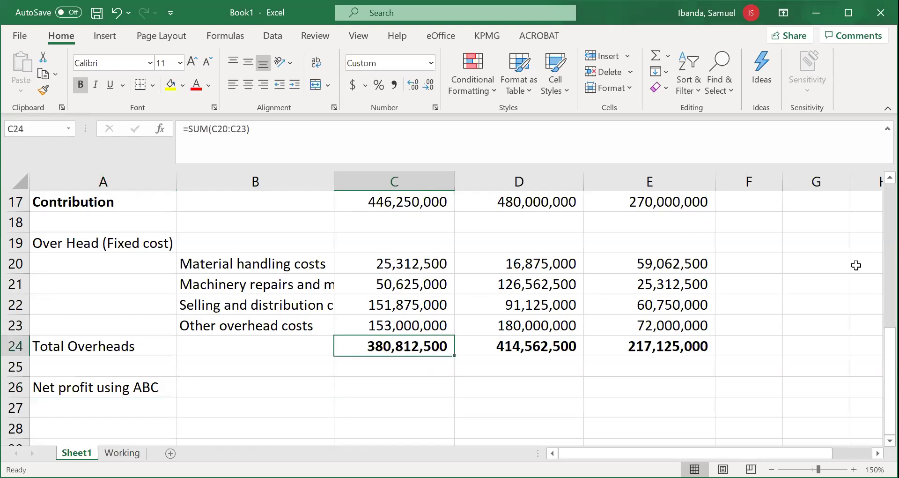
left_click_drag(877, 364, 877, 346)
left_click_drag(407, 243, 649, 244)
left_click(80, 85)
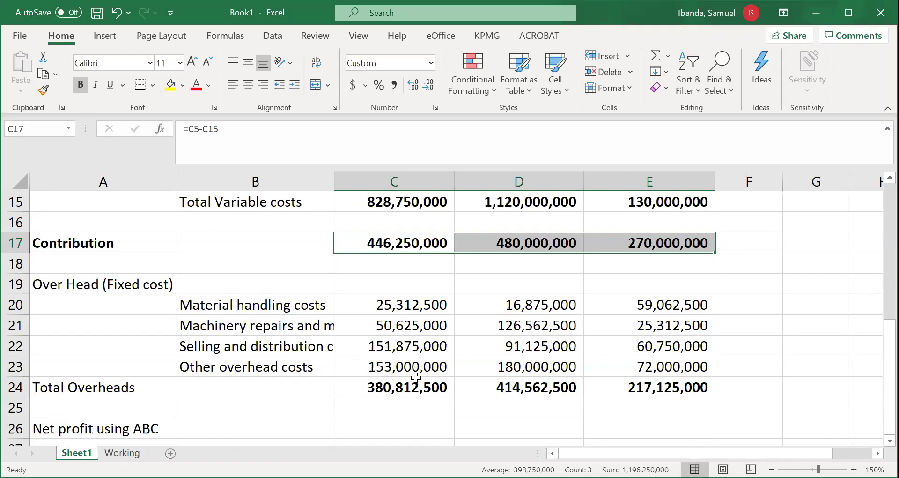
Calculate the ABC net profit in C26 with =C17-C24 and fill the formula across to E26
left_click(410, 426)
type("=")
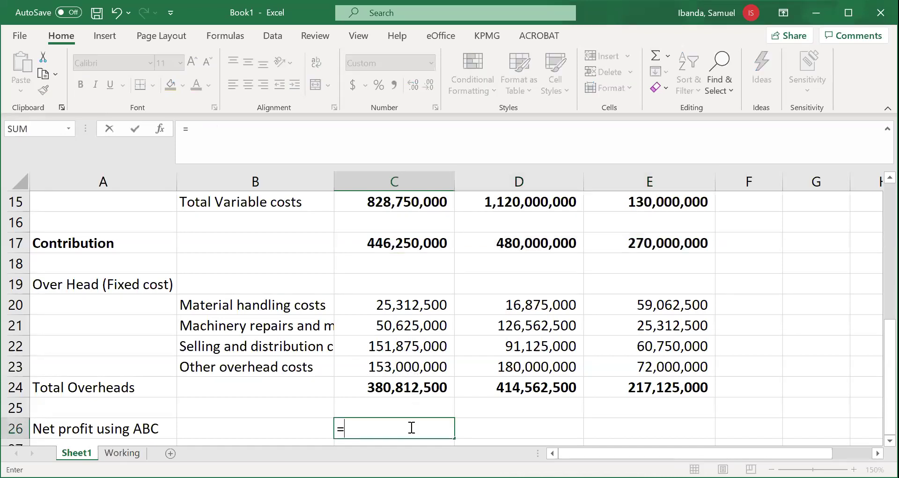
left_click(405, 247)
type("-")
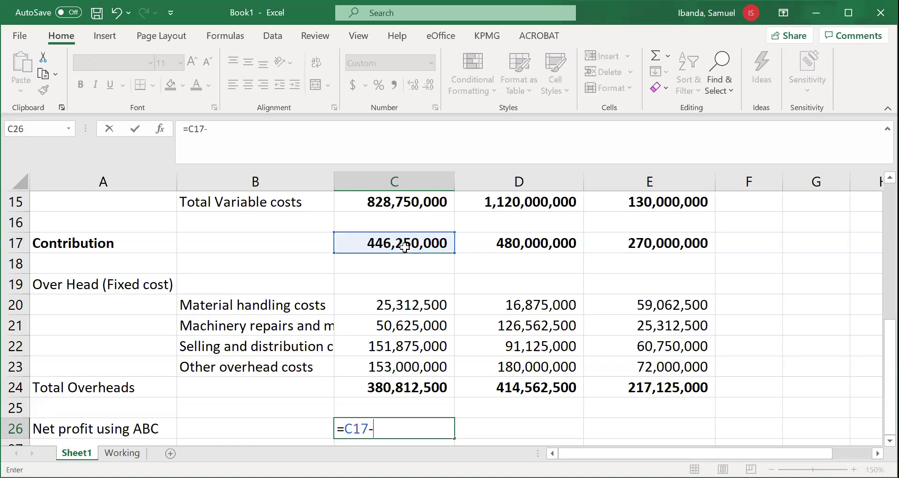
left_click(406, 385)
key("Return")
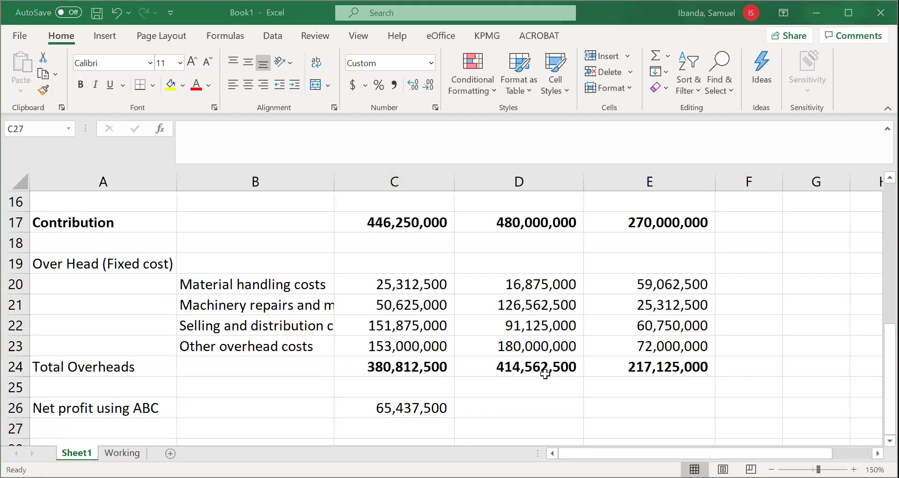
left_click(437, 409)
left_click_drag(454, 418, 660, 410)
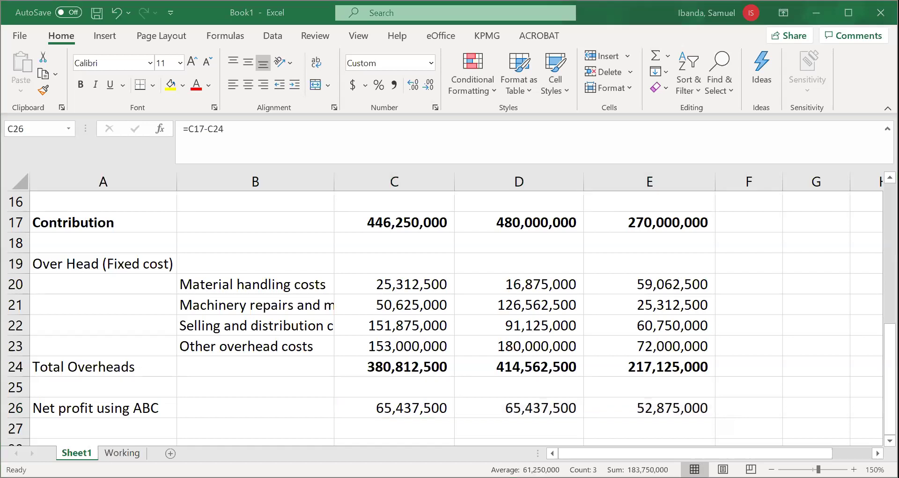
left_click(683, 403)
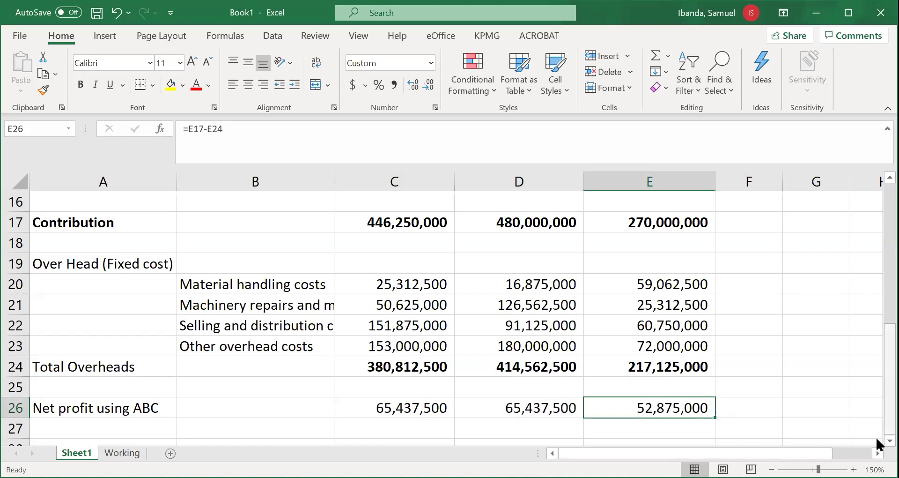
Highlight the ABC net profit amounts in C26:E26 with yellow fill
scroll(876, 438, "down", 1)
left_click_drag(382, 347, 628, 348)
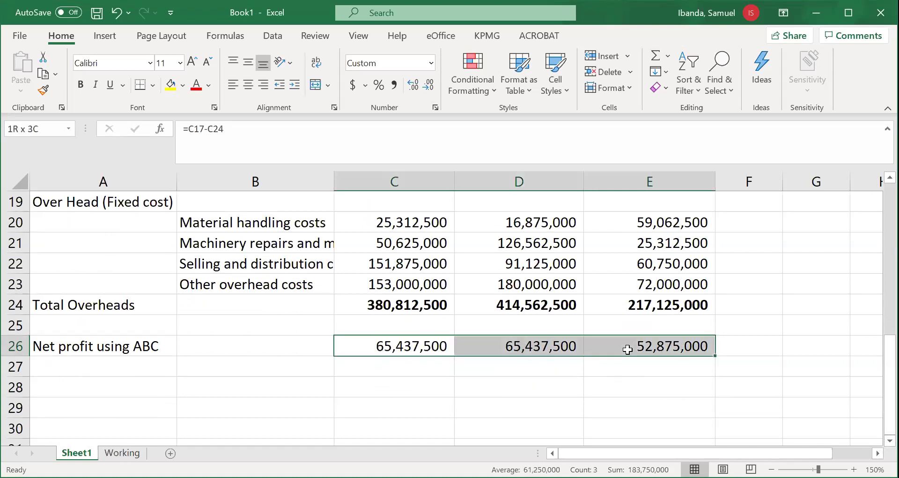
left_click(171, 85)
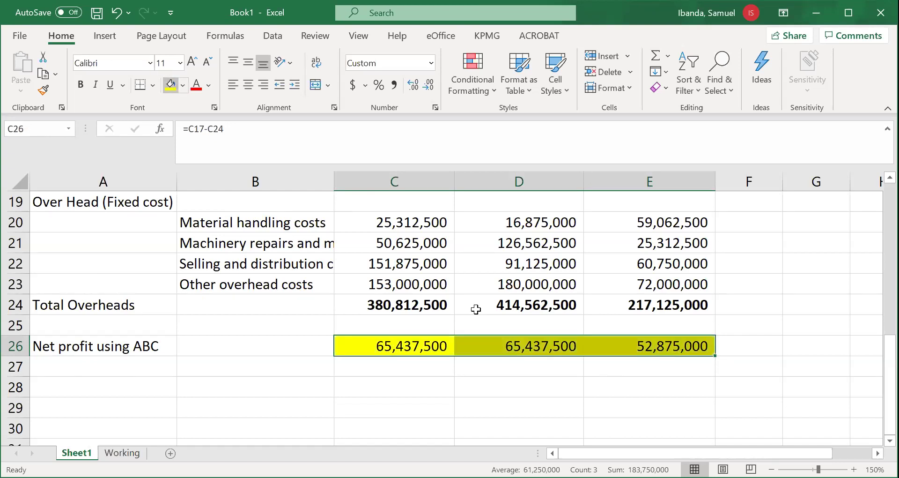
left_click(476, 309)
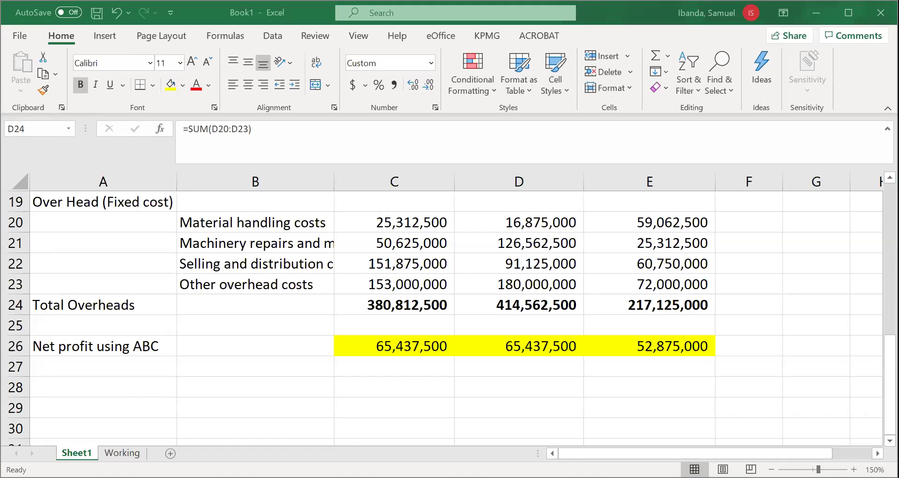
Switch to the exam paper PDF in Acrobat and examine requirement (a) on page 5 about adopting the ABC system
key("alt+Tab")
scroll(440, 281, "down", 5)
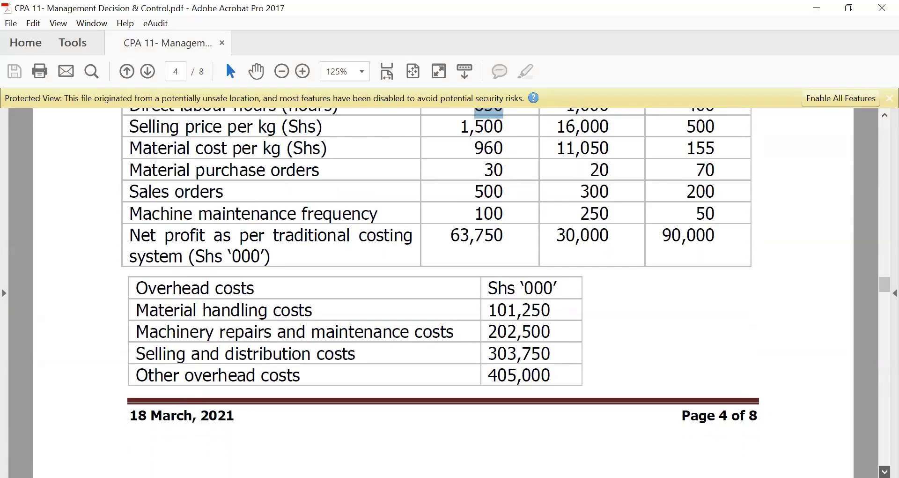
scroll(440, 281, "down", 5)
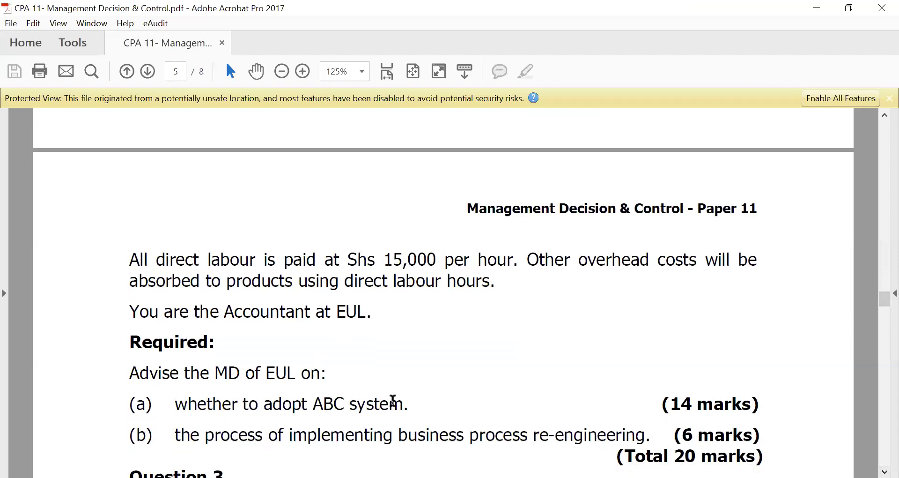
left_click_drag(414, 407, 220, 406)
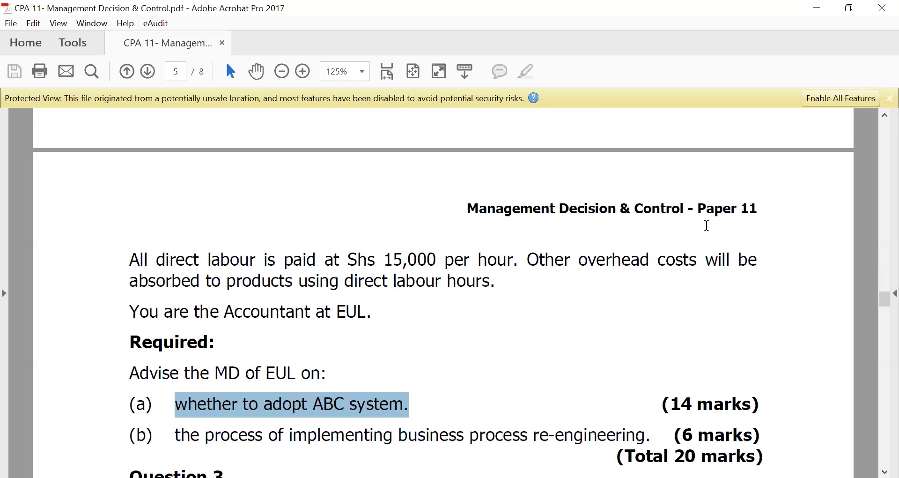
Copy the traditional costing net profit row from page 4 of the PDF and paste it into Sheet1 at A27 in Excel
left_click(880, 117)
scroll(879, 123, "up", 10)
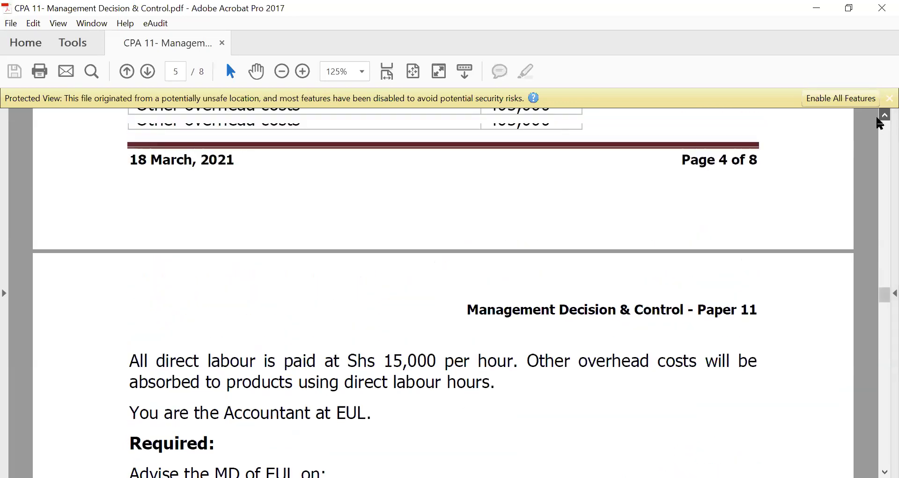
scroll(880, 123, "up", 1)
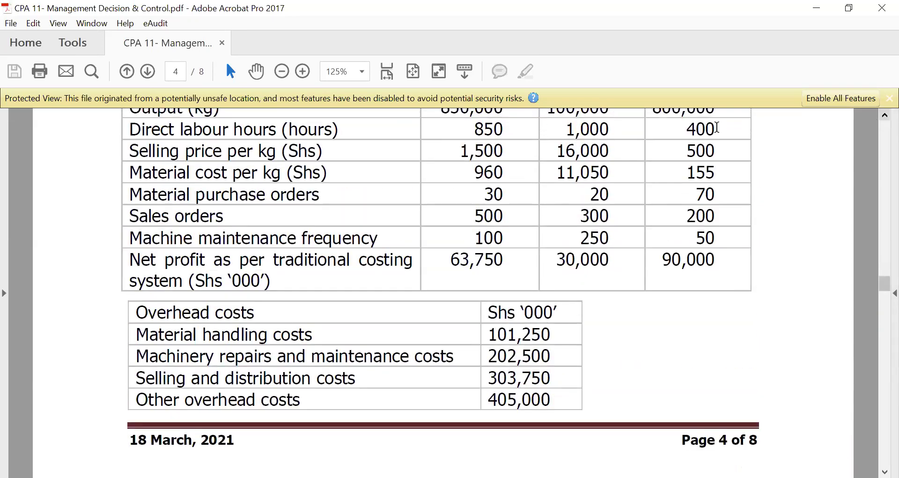
left_click_drag(140, 259, 711, 276)
key("ctrl+c")
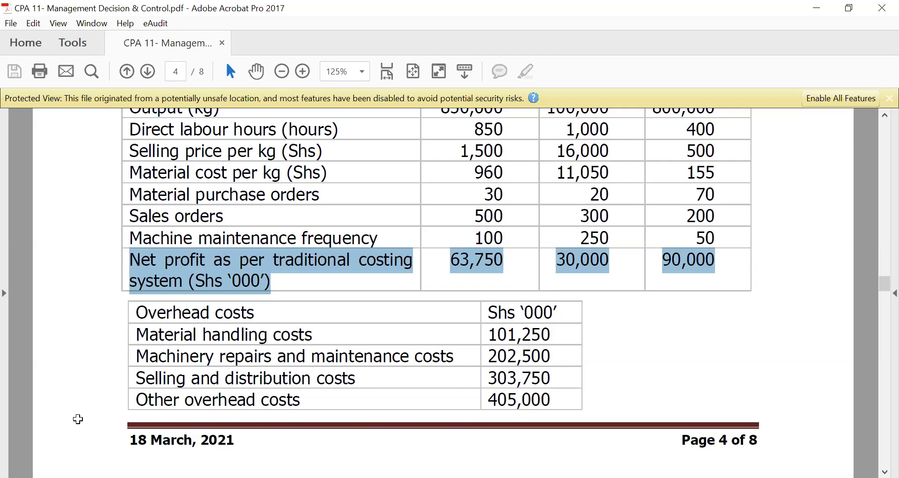
key("alt+Tab")
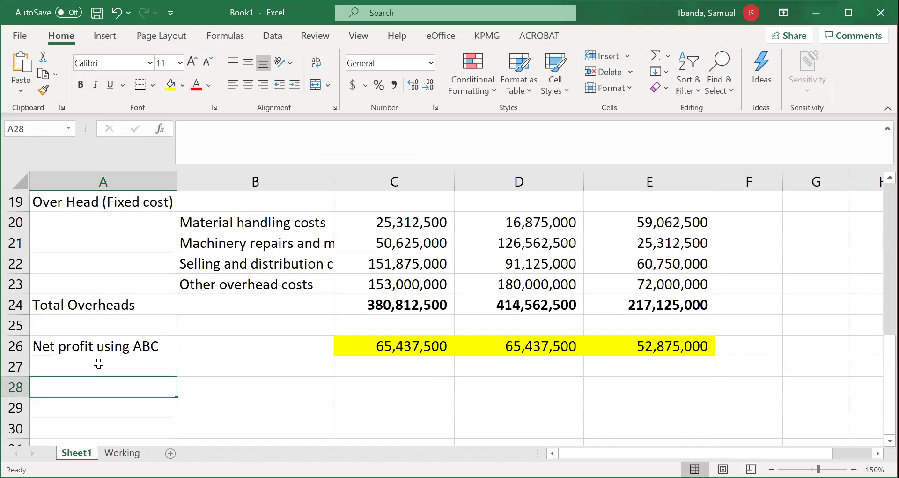
left_click(20, 92)
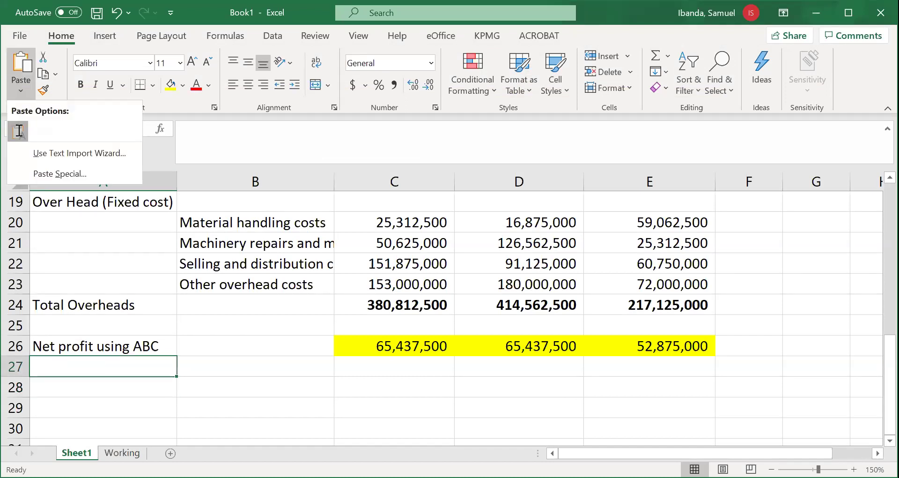
left_click(17, 132)
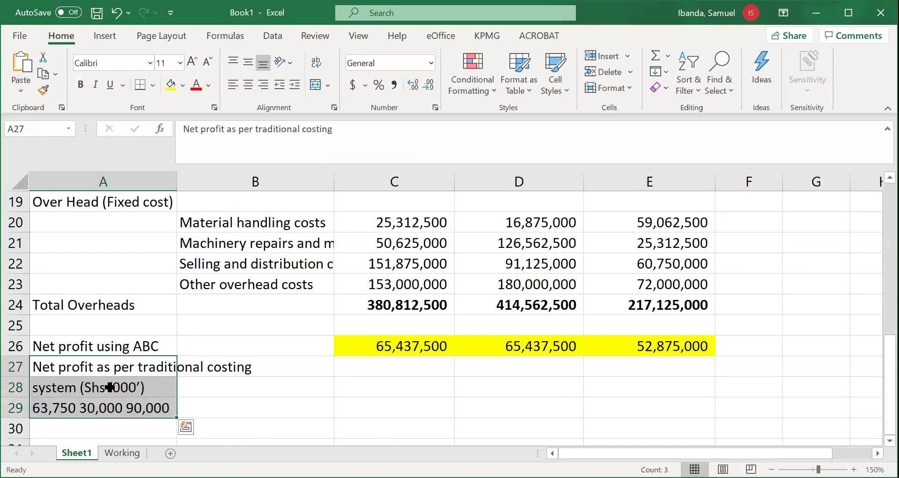
Move 63,750 out of the pasted figures in A29 into C27 and extend it to 63,750,000
left_click(75, 408)
double_click(75, 407)
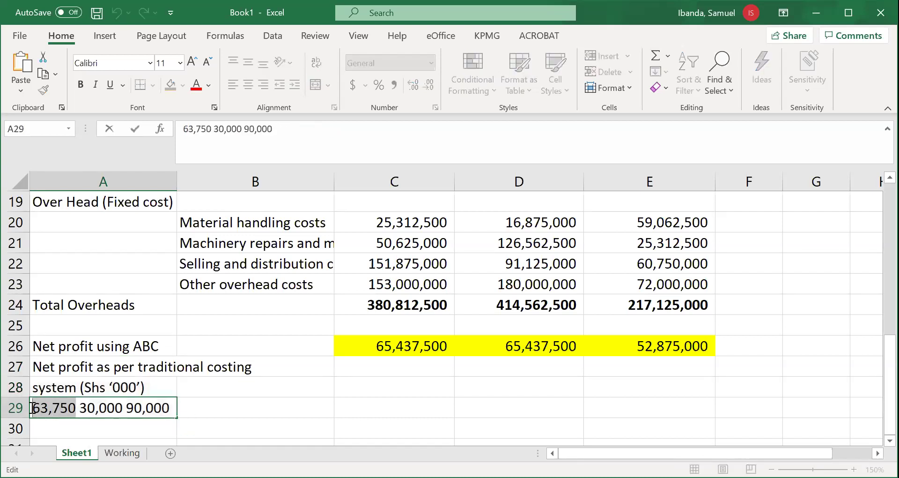
key("BackSpace")
left_click(419, 369)
type("63,750")
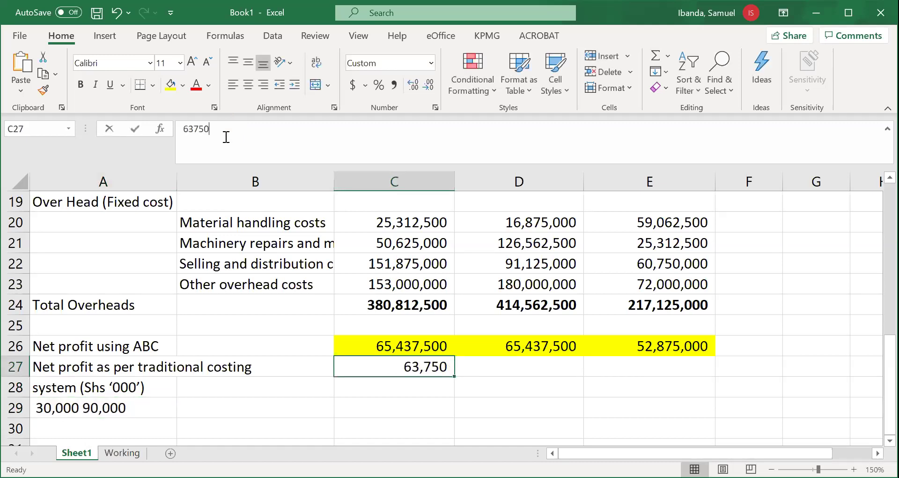
left_click(226, 137)
type("000")
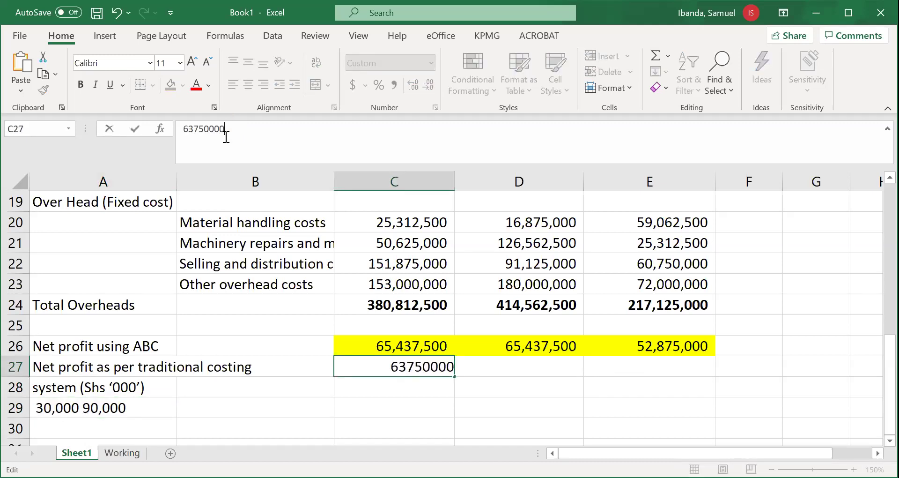
key("Return")
Move 30,000 out of the pasted figures in A29 into D27 and extend it to 30,000,000
left_click(78, 407)
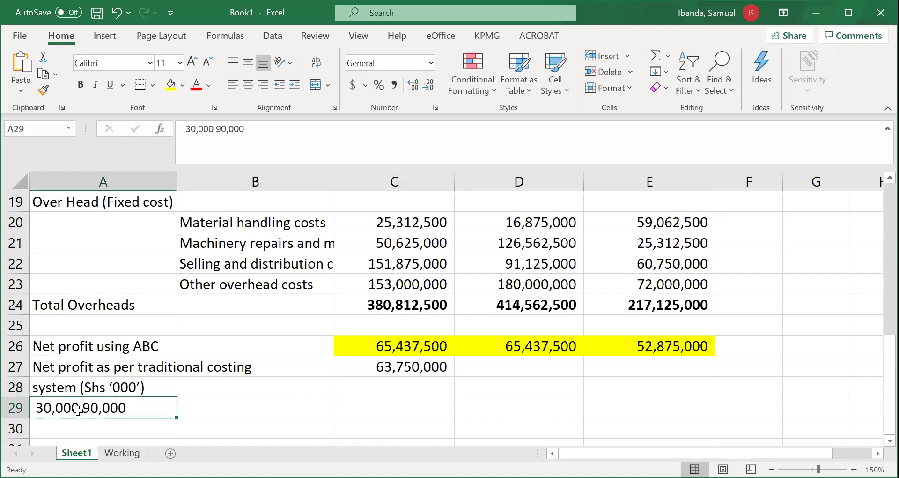
double_click(77, 408)
left_click_drag(79, 407, 33, 404)
key("ctrl+x")
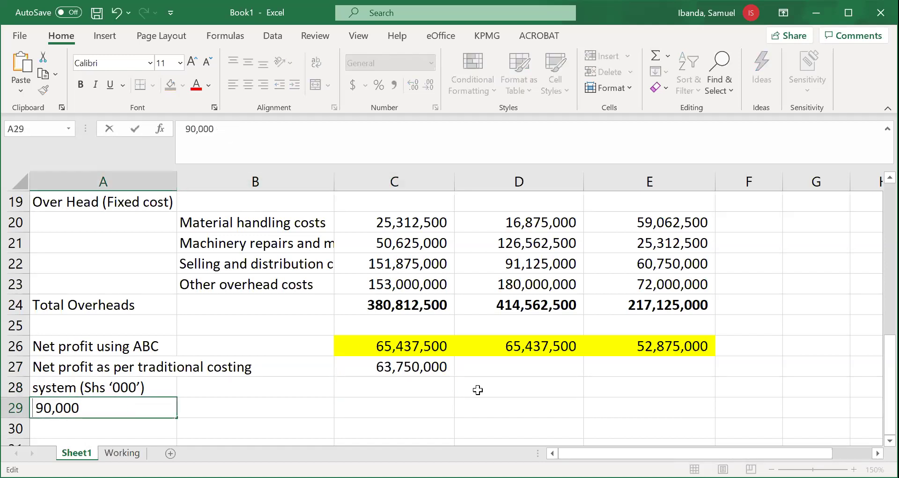
left_click(534, 368)
key("ctrl+v")
left_click(243, 128)
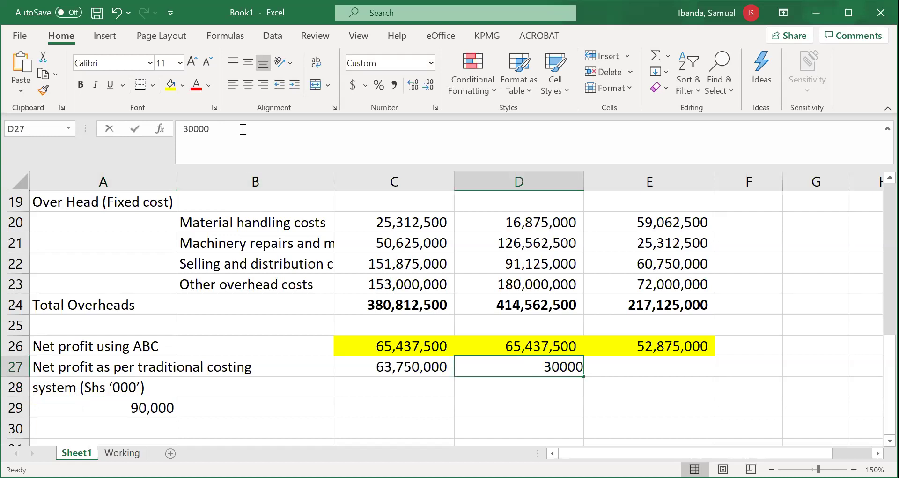
type("00")
key("Return")
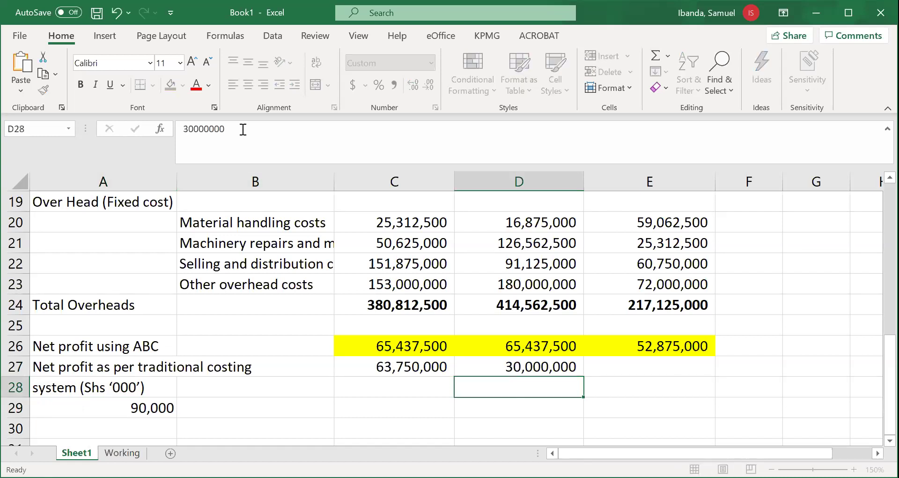
Copy 90,000 from A29 into E27 and extend it to 90,000,000
left_click(150, 408)
key("ctrl+c")
left_click(621, 367)
key("ctrl+v")
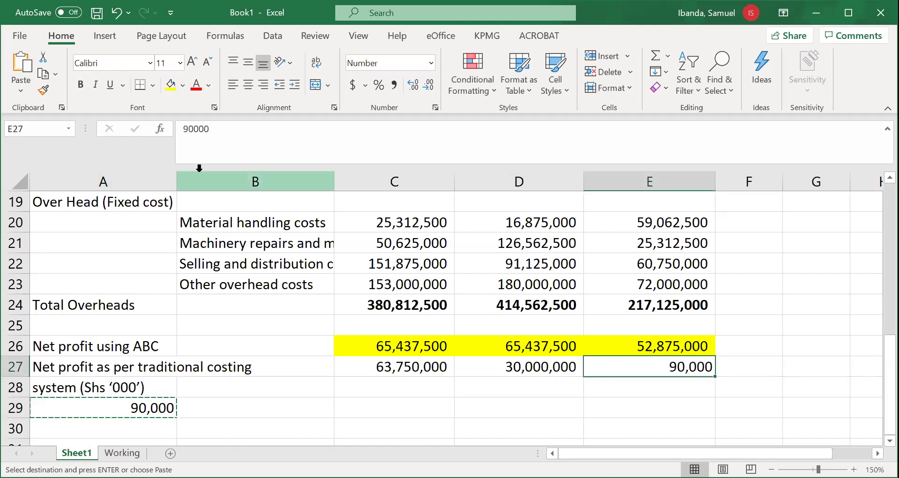
left_click(239, 124)
type("0000")
key("Return")
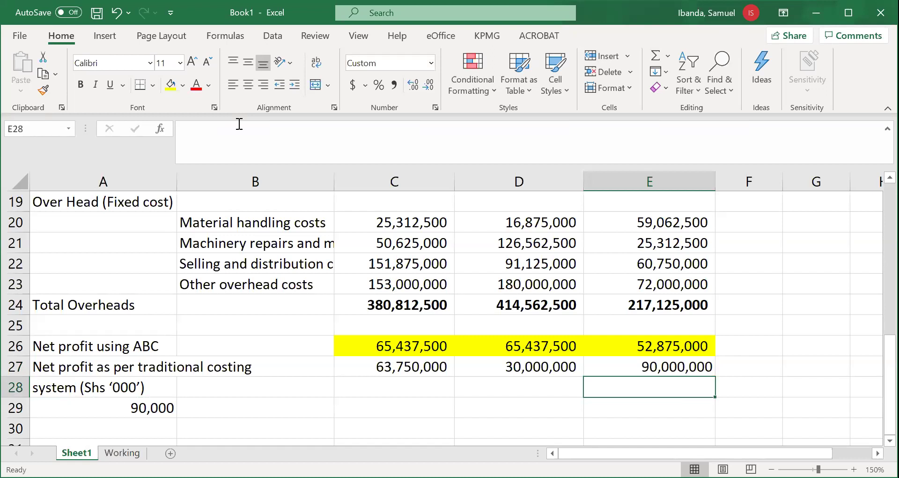
Clear the leftover pasted figure from A29
left_click_drag(136, 388, 152, 408)
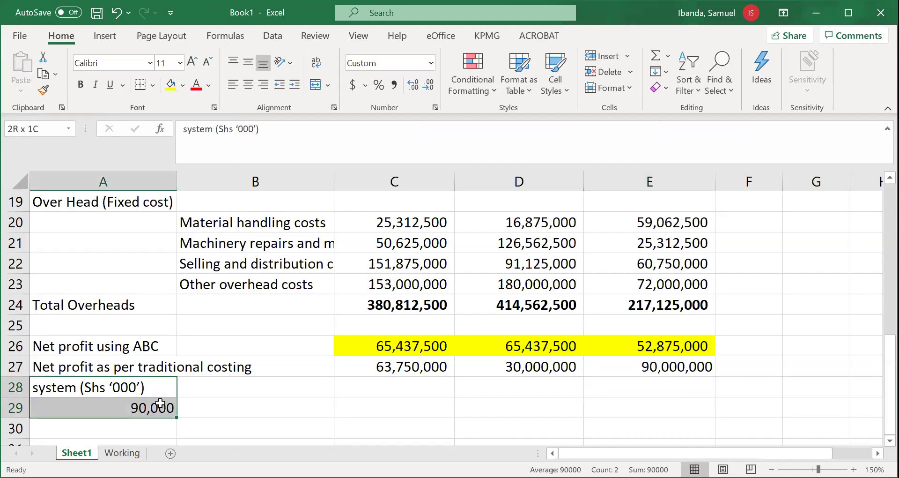
left_click(157, 407)
key("Delete")
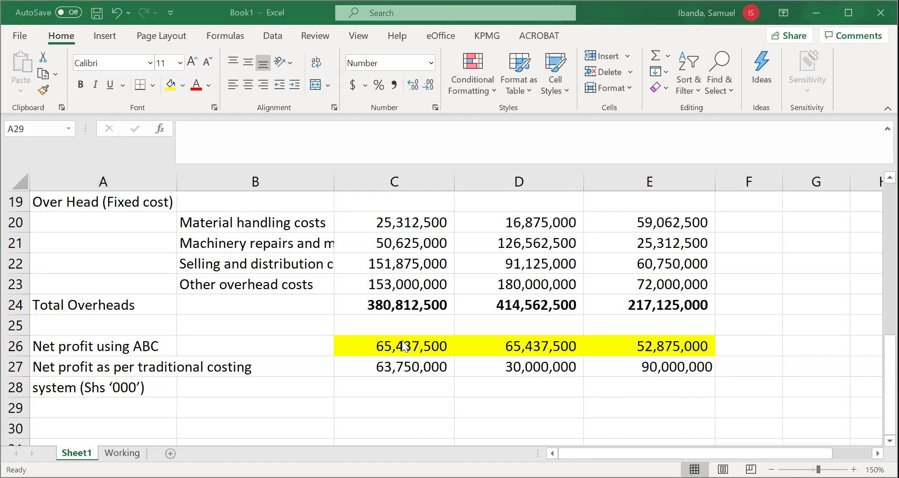
Check the traditional costing net profit figures on page 4 of the exam paper PDF in Acrobat, and return to Excel
left_click_drag(459, 260, 504, 261)
left_click_drag(565, 260, 589, 261)
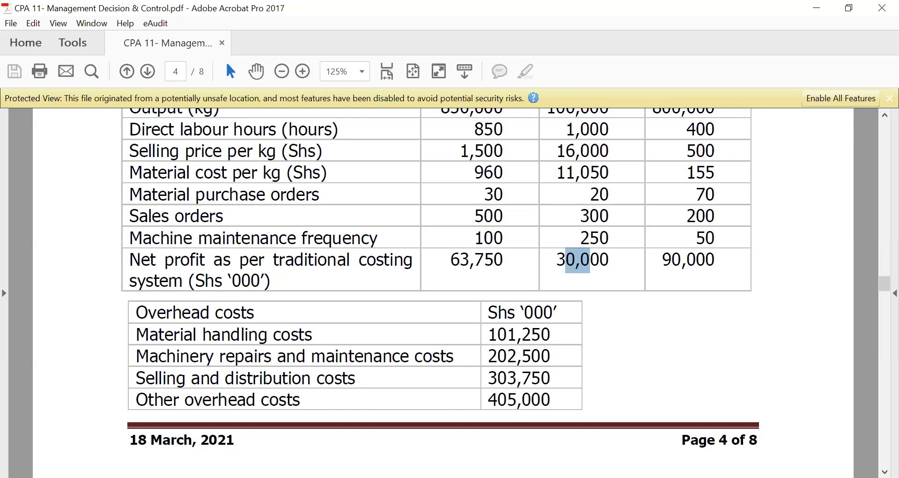
key("alt+Tab")
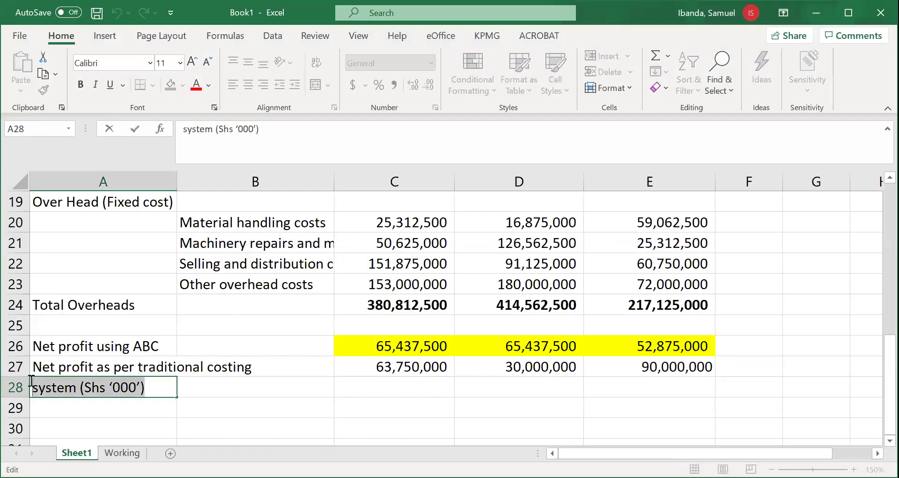
Remove the leftover text from A28 and complete the A27 label as "Net profit as per traditional costing system"
key("Delete")
left_click(89, 362)
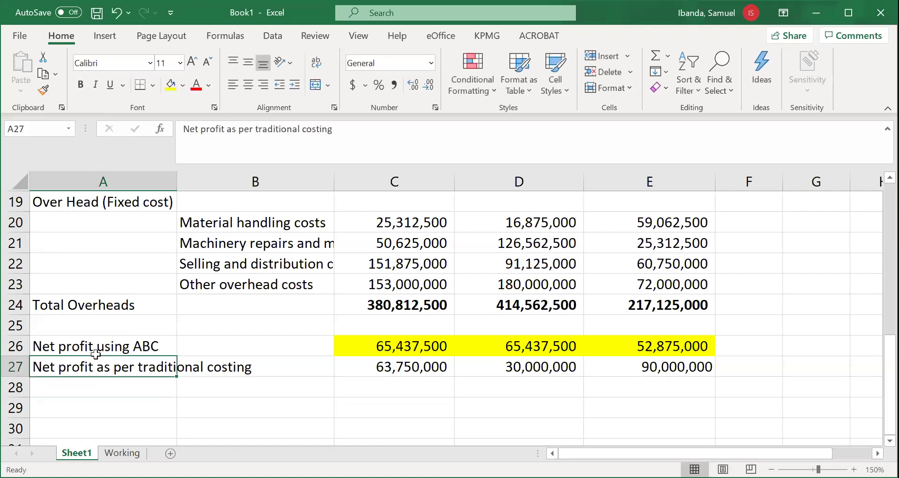
left_click(353, 138)
type("SYSTE")
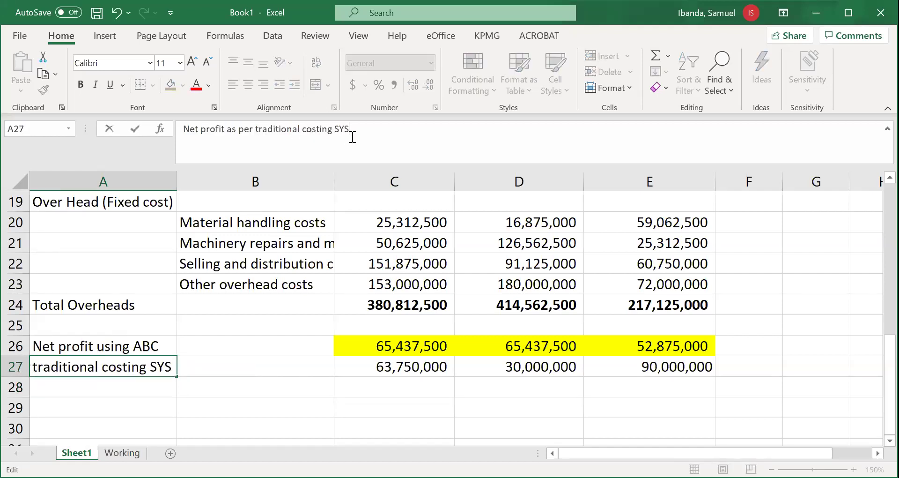
key("BackSpace")
key("BackSpace")
key("BackSpace")
key("BackSpace")
key("BackSpace")
type("system")
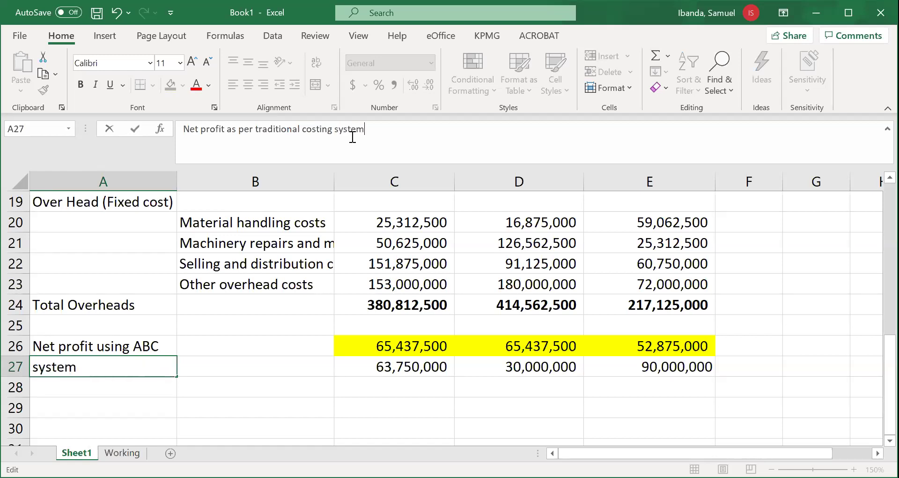
key("Return")
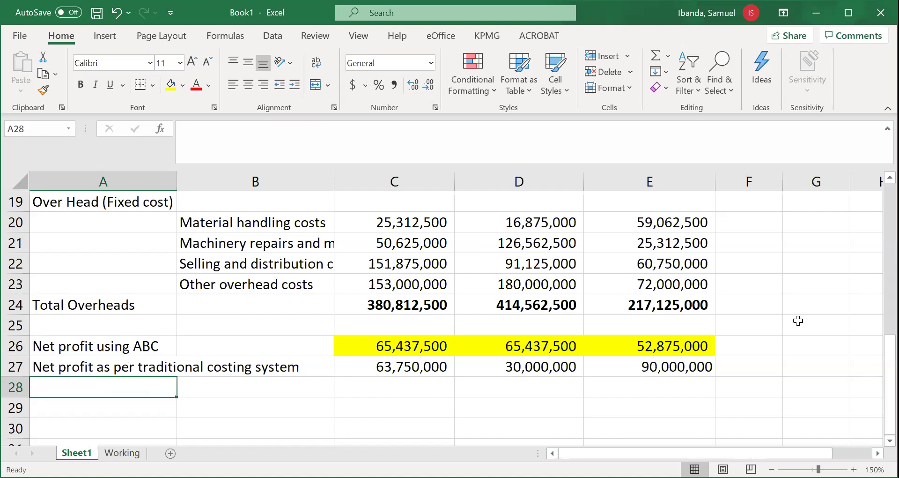
Compare the ABC net profit in row 26 with the traditional costing net profit in row 27, product by product
left_click_drag(876, 379, 875, 430)
left_click(394, 344)
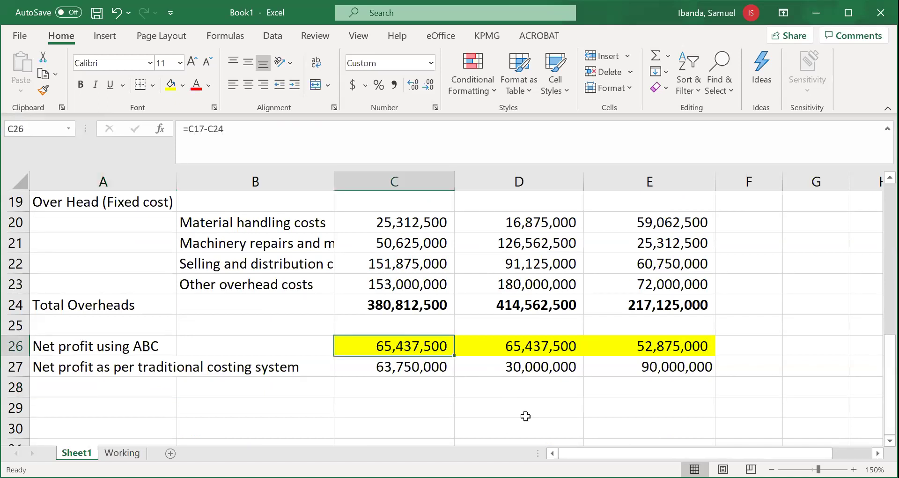
left_click(431, 364)
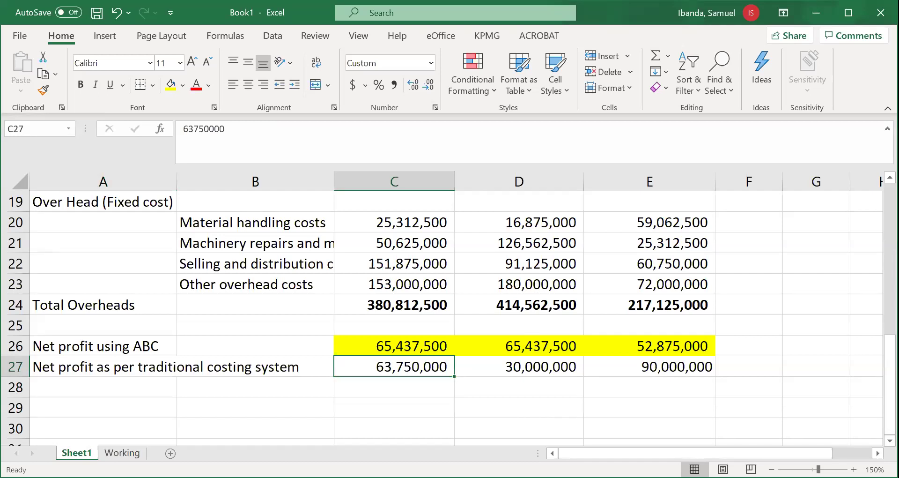
left_click_drag(877, 407, 879, 447)
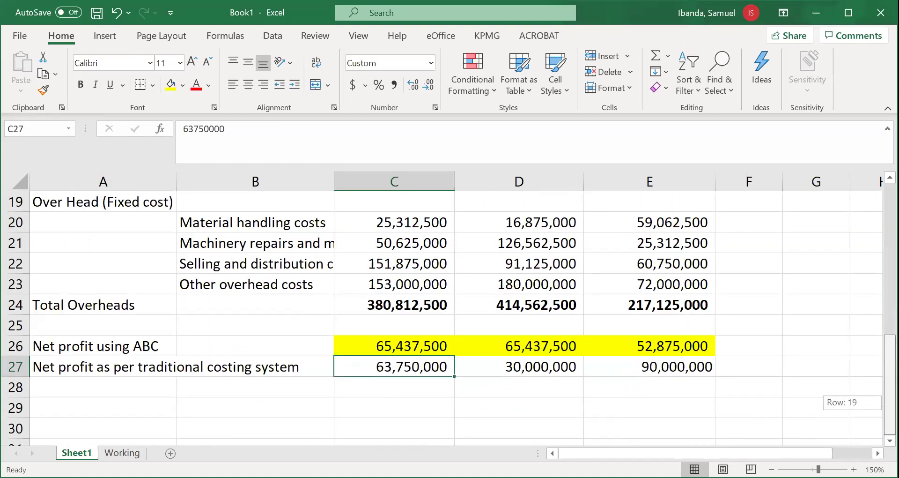
left_click(559, 347)
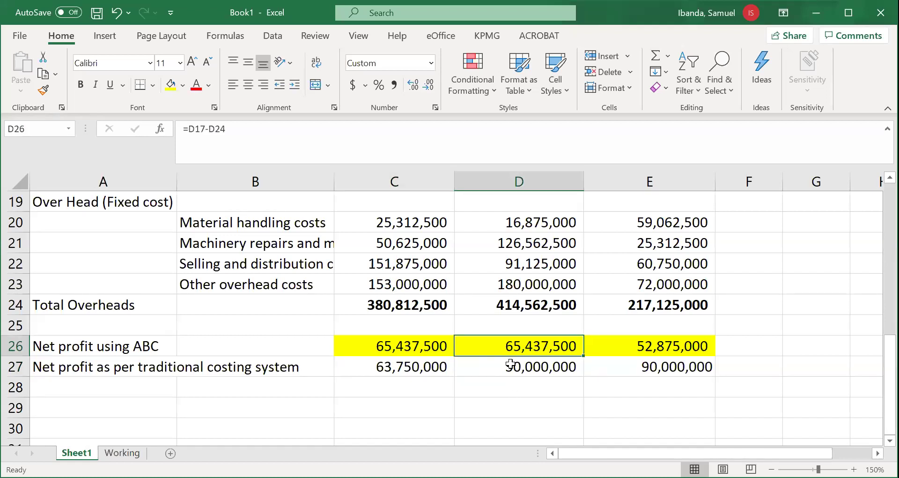
left_click(563, 366)
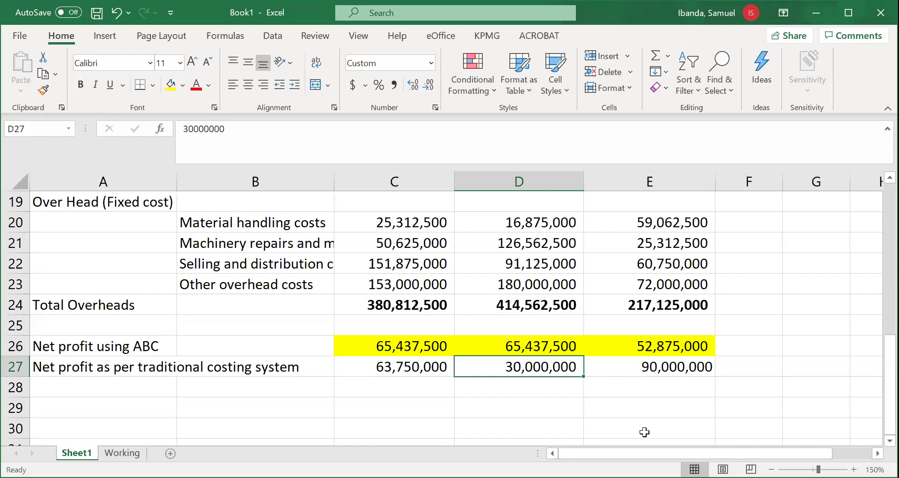
left_click(689, 343)
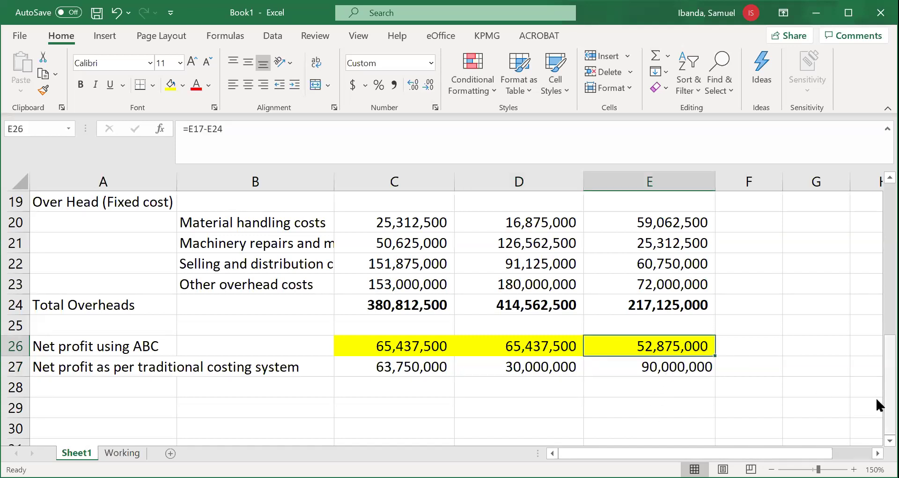
left_click_drag(875, 398, 639, 329)
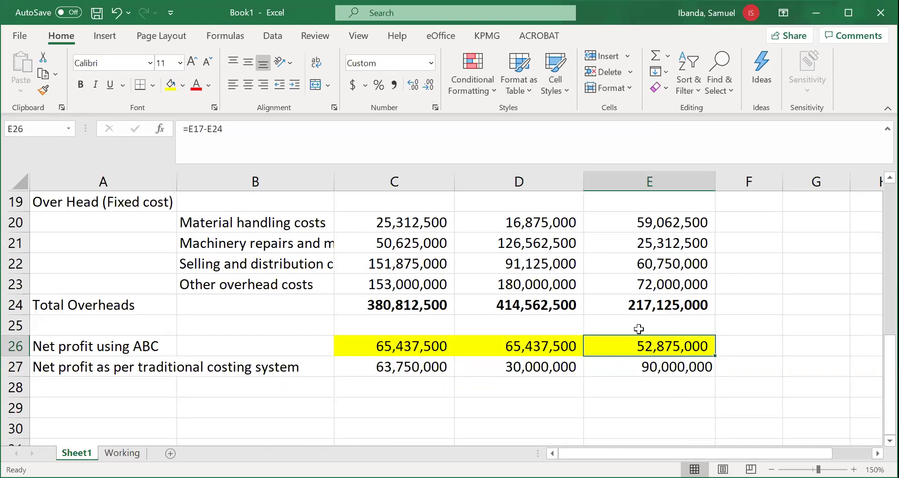
left_click(665, 369)
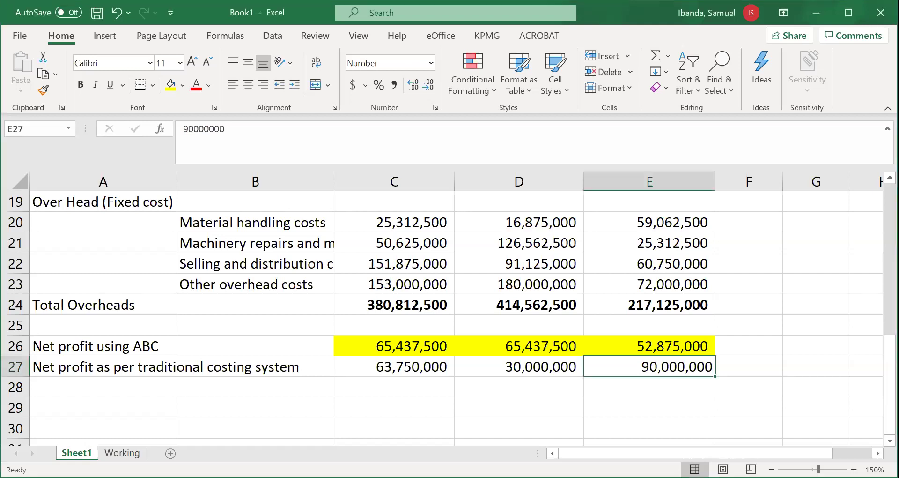
Re-examine the first two products' net profits under both costing methods, and those of the third product in column E
left_click(416, 362)
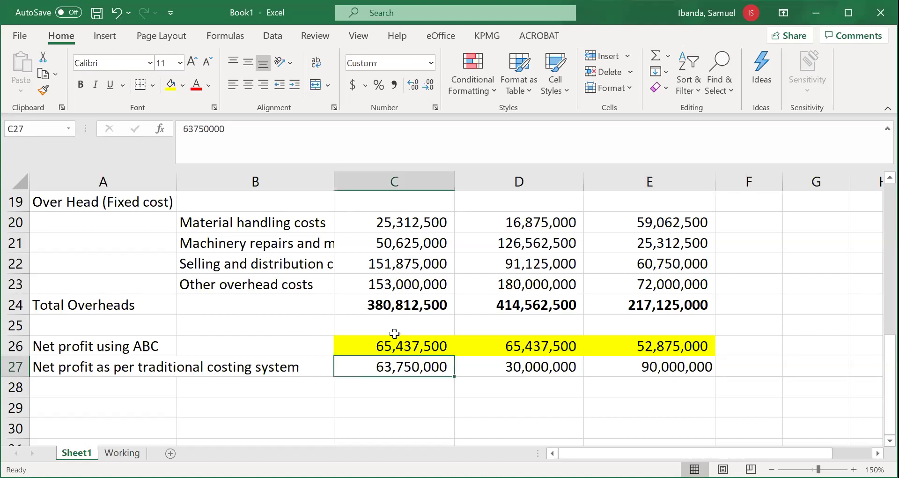
left_click(425, 338)
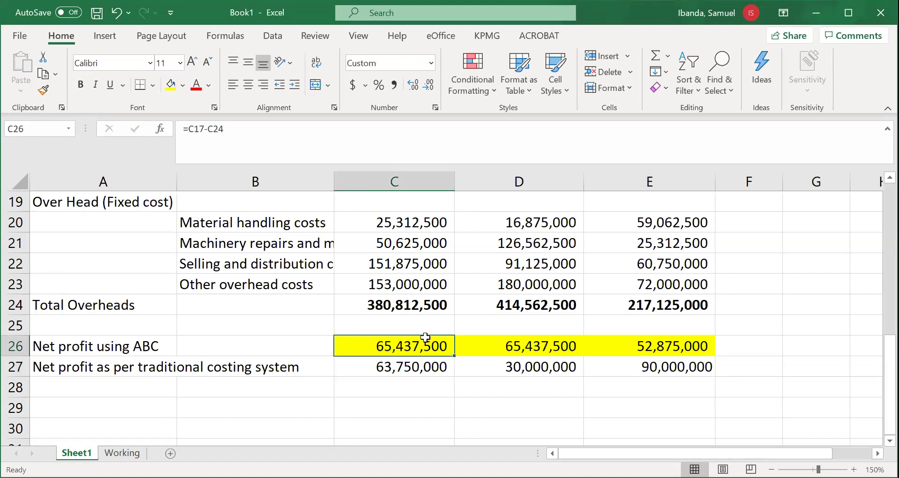
left_click(568, 345)
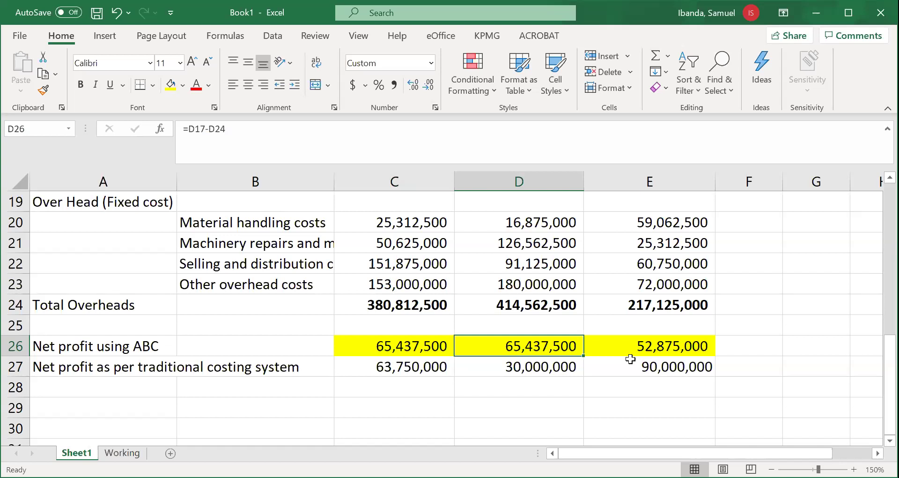
left_click_drag(432, 367, 526, 366)
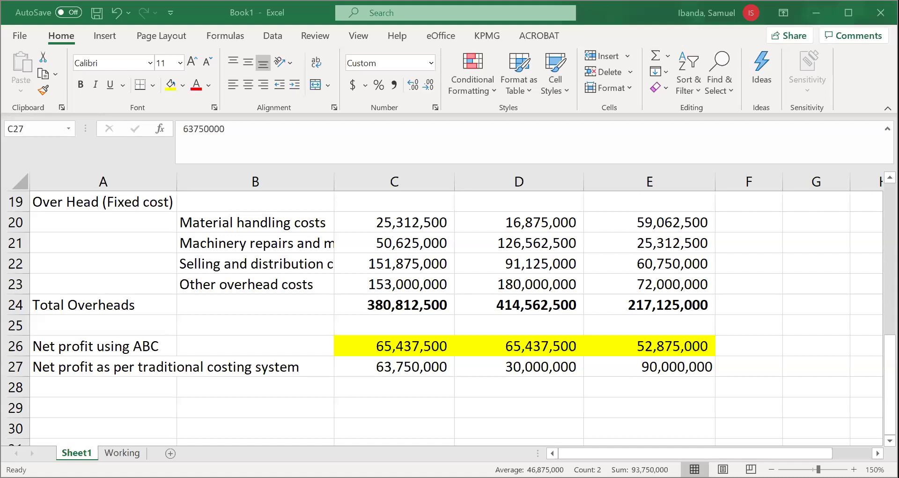
left_click(675, 339)
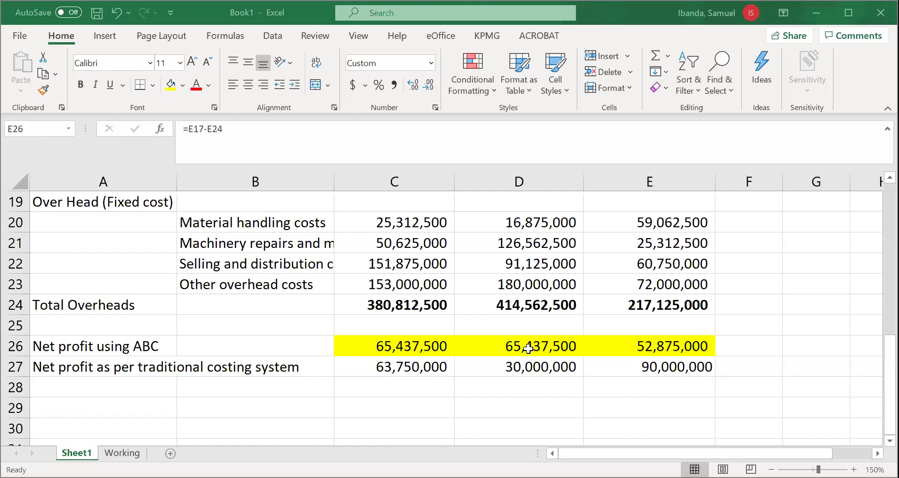
left_click(661, 367)
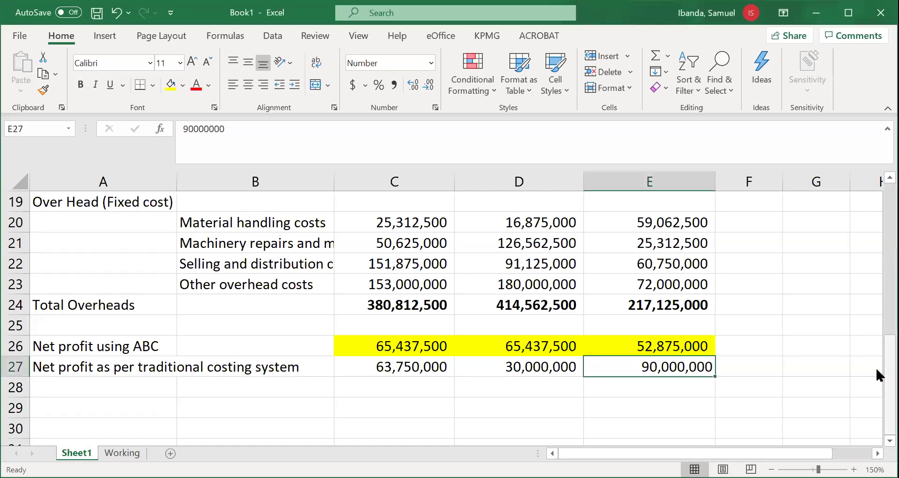
Review the contribution and overhead rows in Sheet1 together with the ABC net profit row C26:E26
mouse_move(877, 376)
left_mouse_down()
mouse_move(876, 353)
mouse_move(877, 360)
left_mouse_up()
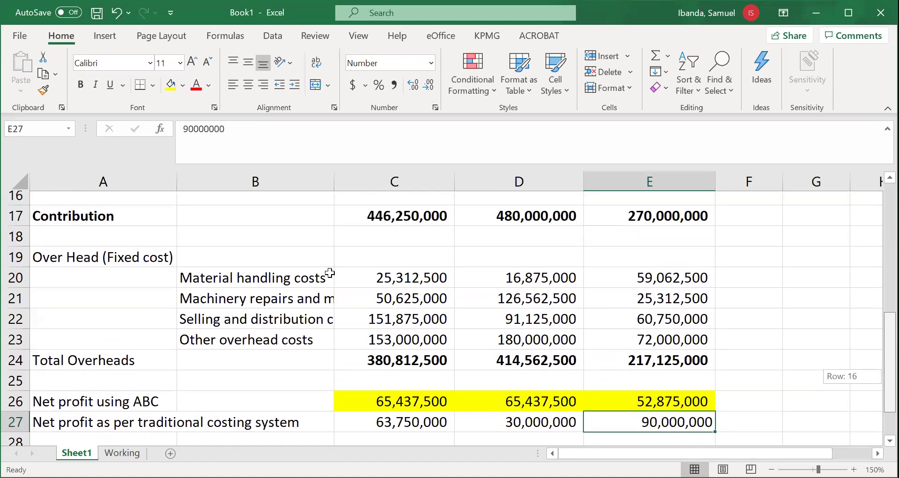
scroll(418, 243, "down", 1)
left_click_drag(366, 389, 632, 369)
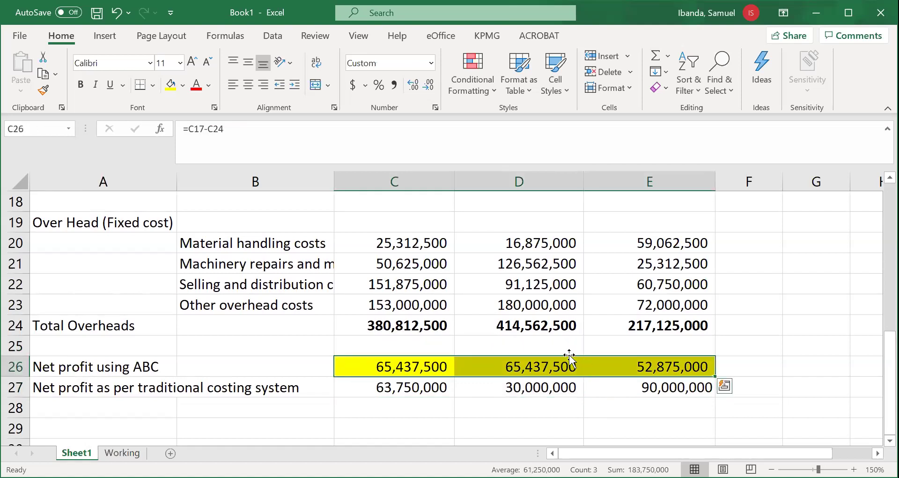
left_click_drag(876, 354, 890, 403)
left_click(14, 369)
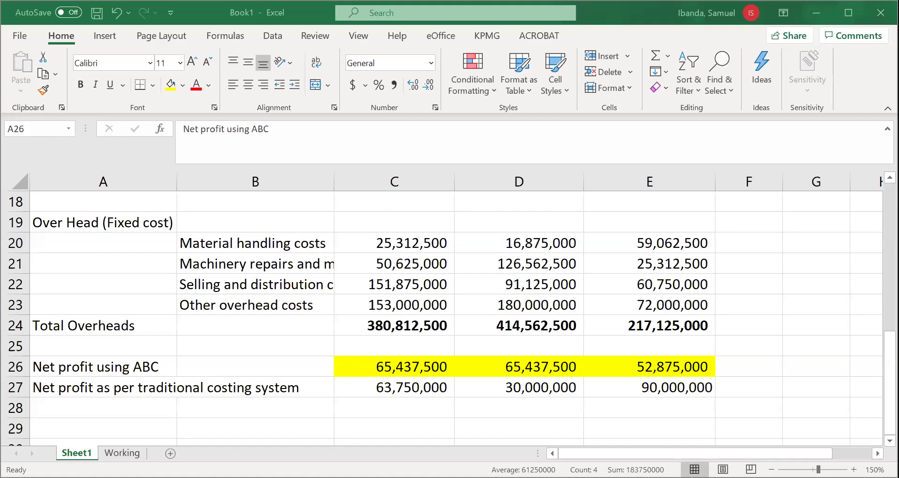
Switch to the exam paper PDF in Acrobat and examine requirements (a) and (b) on page 5
key("alt+Tab")
scroll(440, 273, "down", 5)
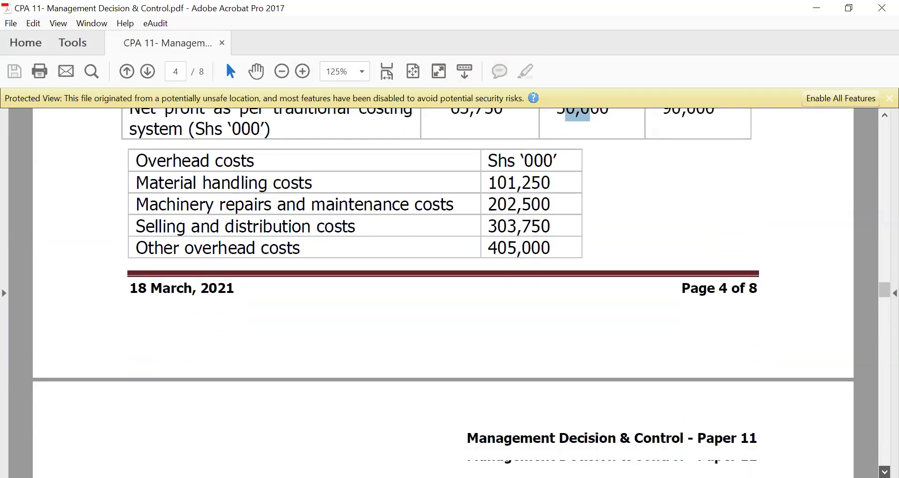
scroll(440, 274, "down", 4)
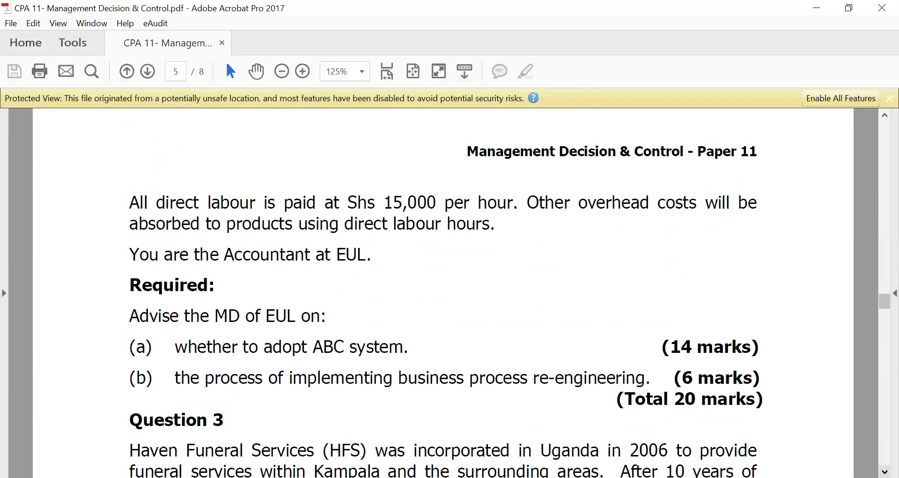